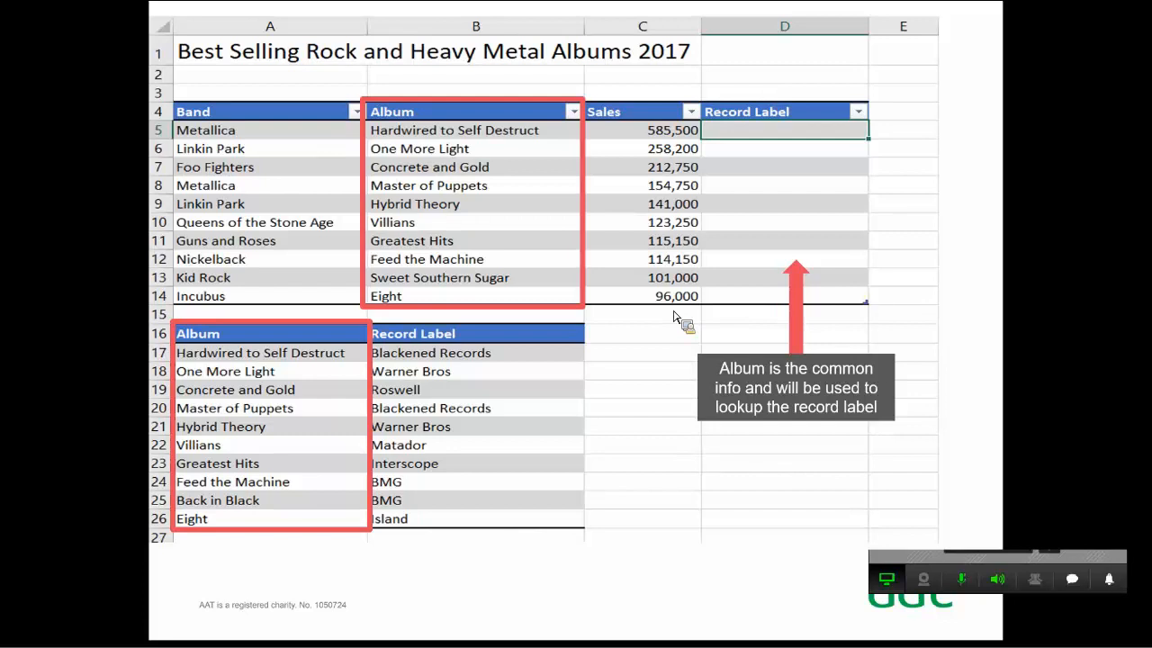
End the slide show, switch to the Excel workbook and zoom the VLOOKUP (Exact) sheet to 120% with column A in view
key(Escape)
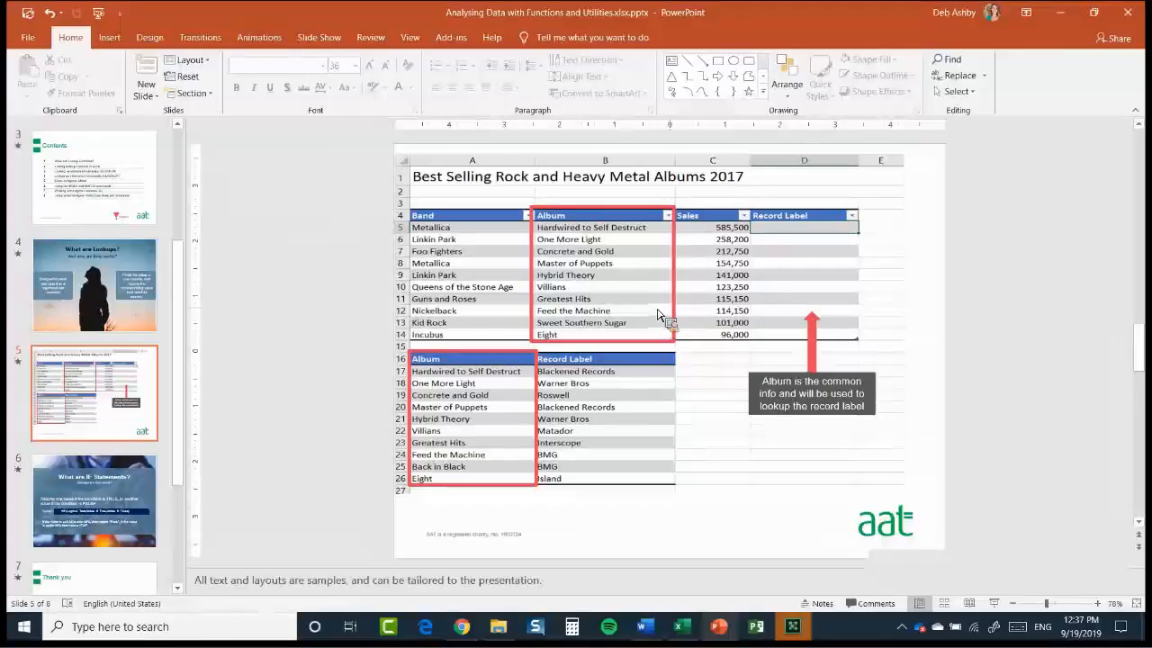
click(688, 630)
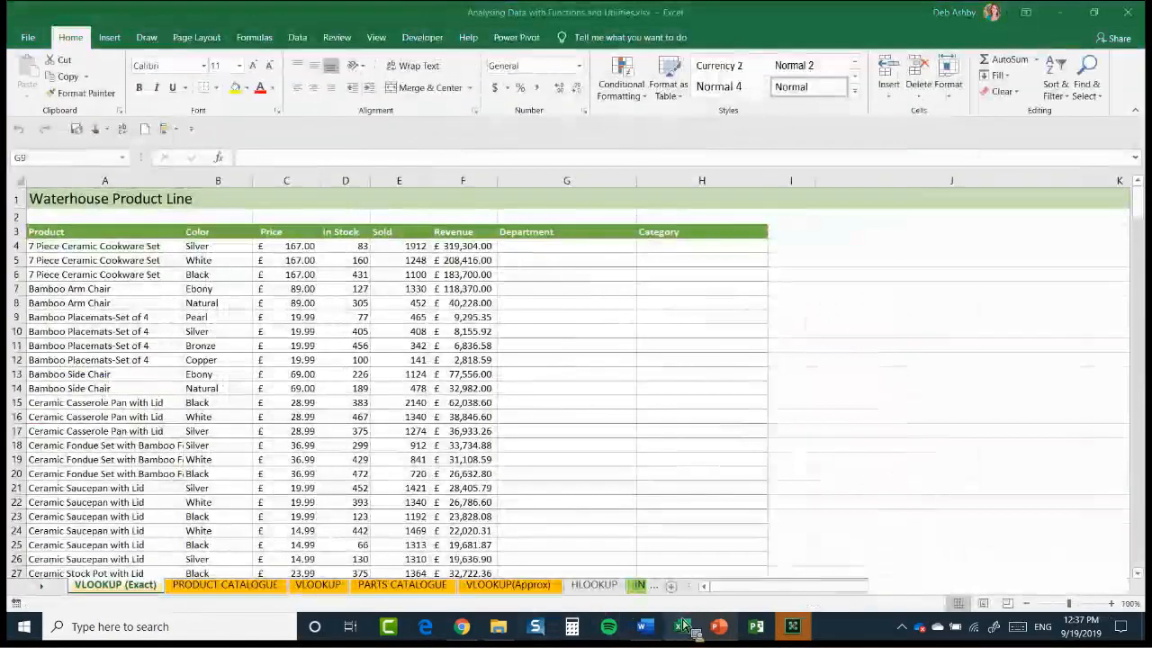
click(1111, 604)
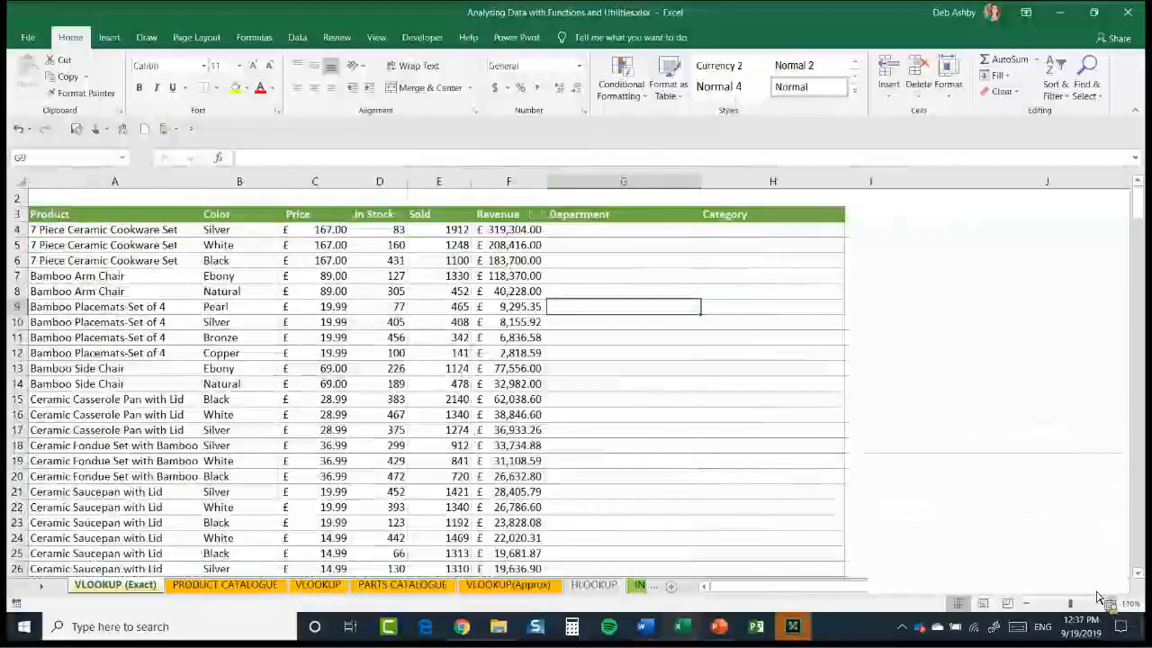
click(1111, 603)
scroll(789, 589, up, 1)
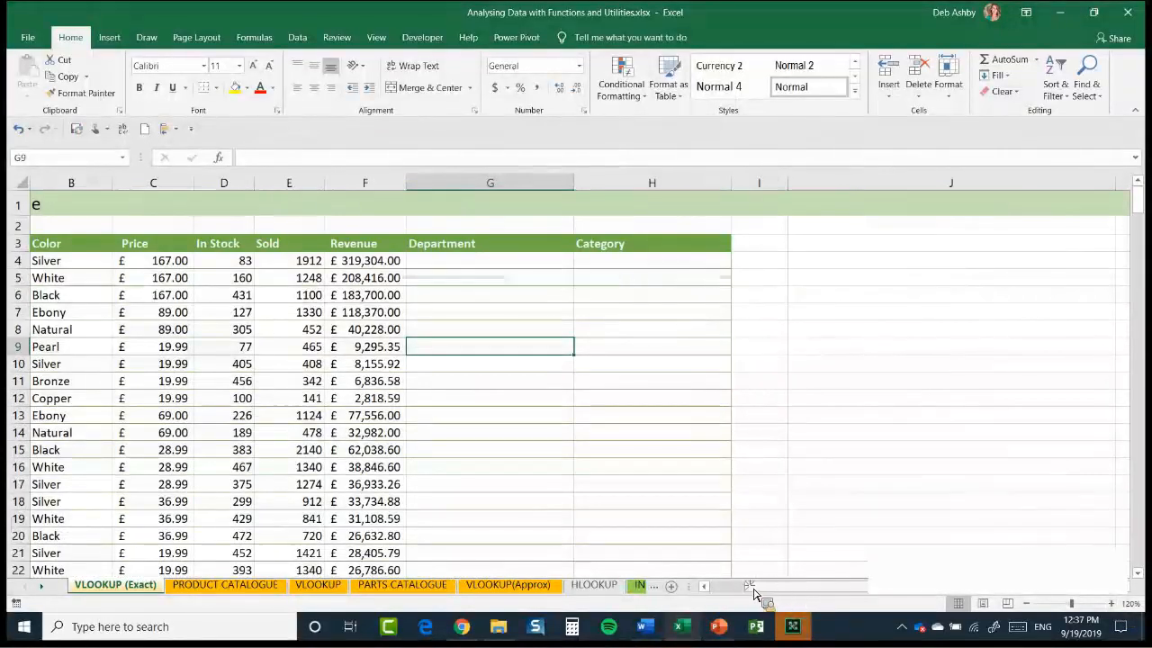
click(705, 586)
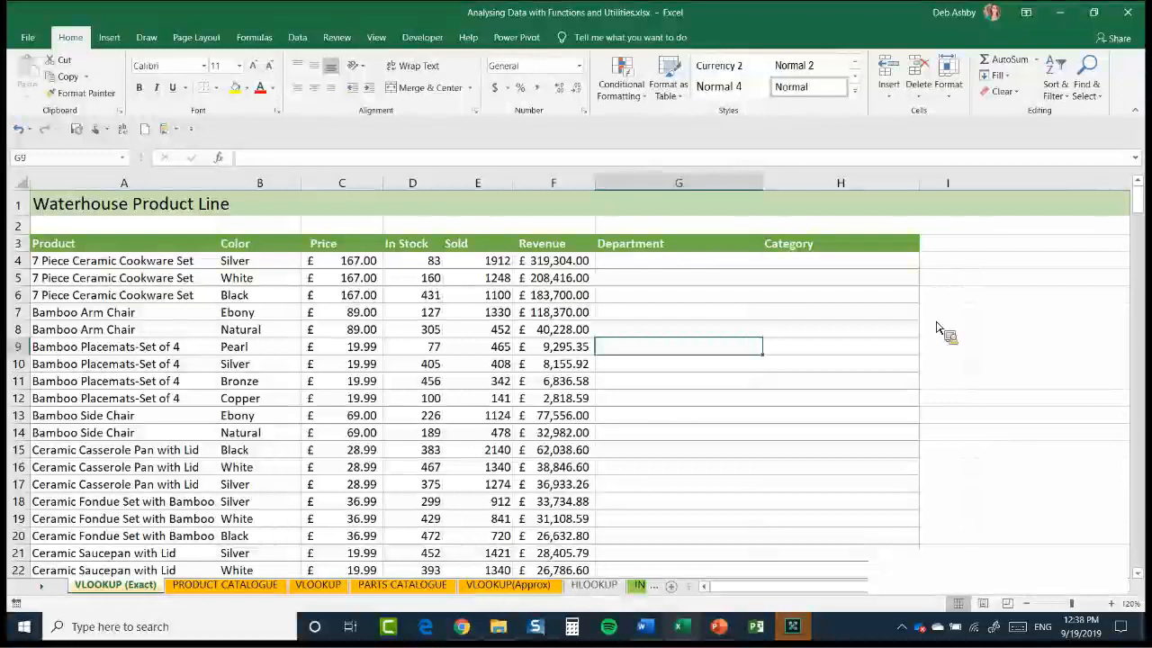
Examine the Bamboo Arm Chair entry in row 7 from Product to Revenue, plus the first Department and Category cells
click(124, 313)
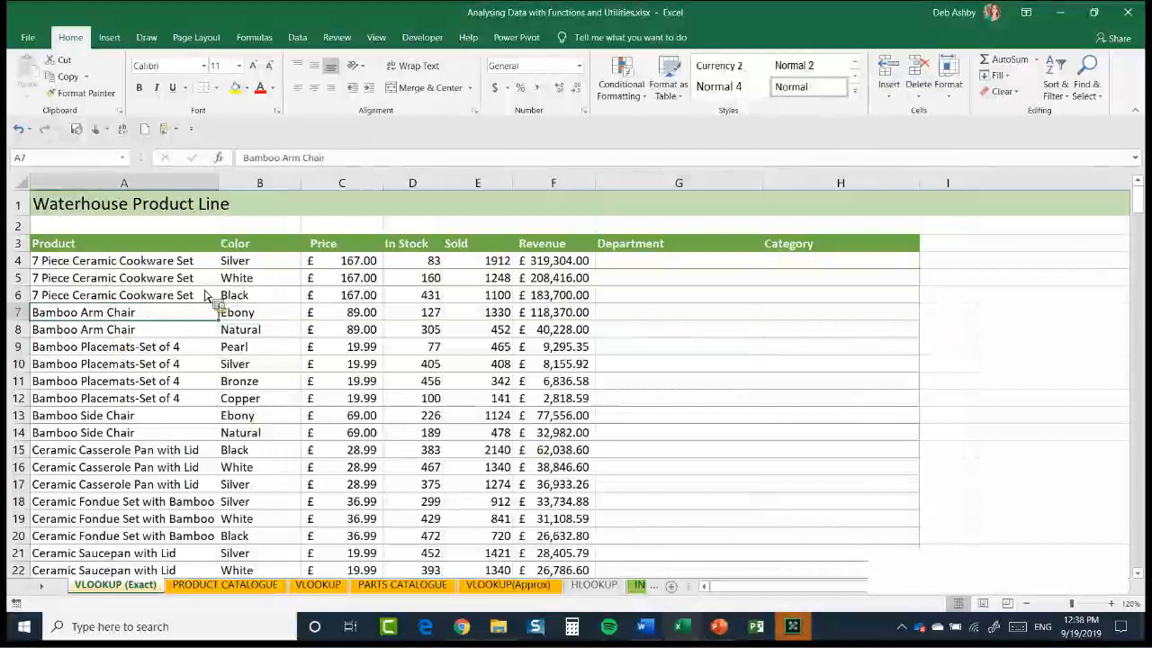
click(255, 320)
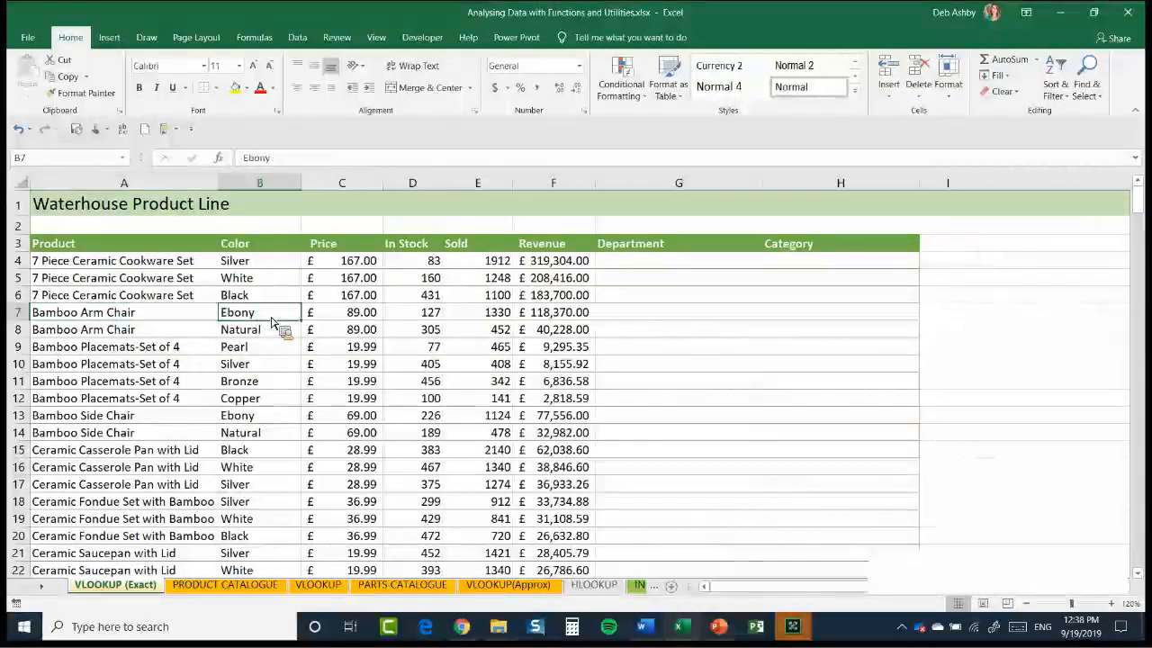
click(331, 316)
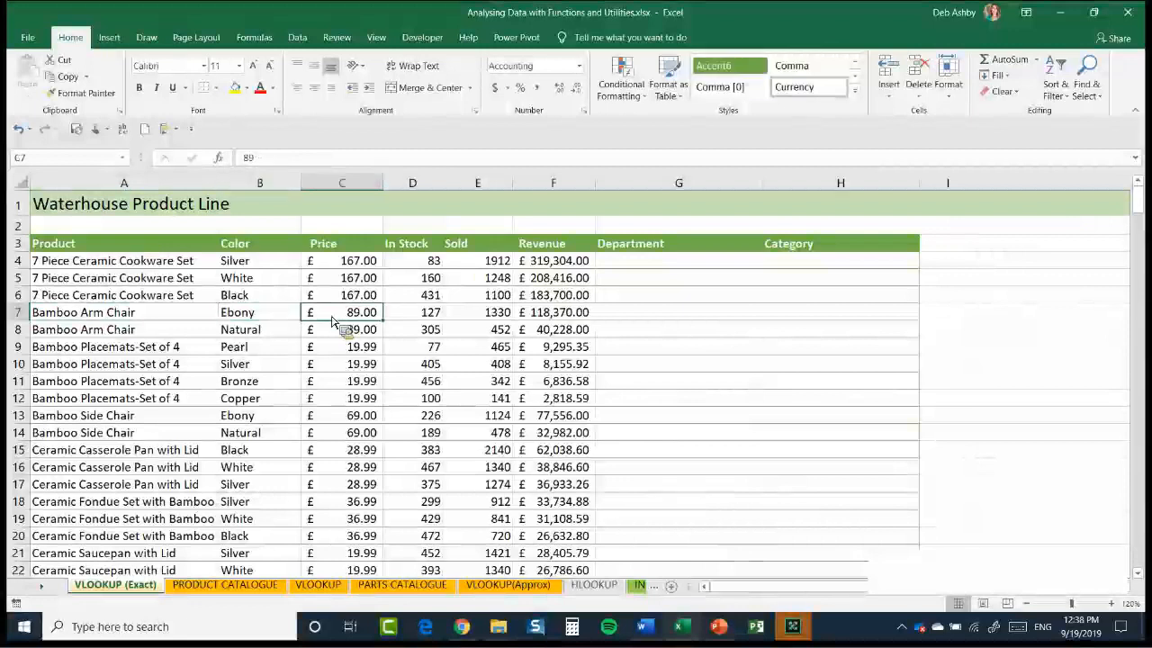
click(420, 315)
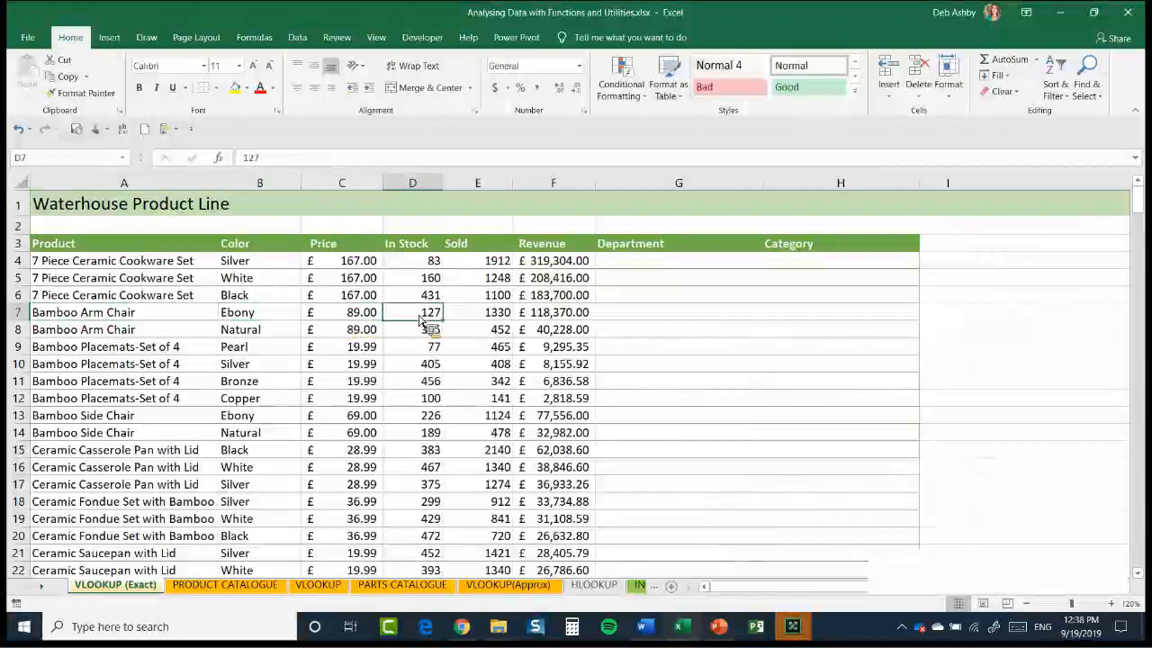
click(478, 317)
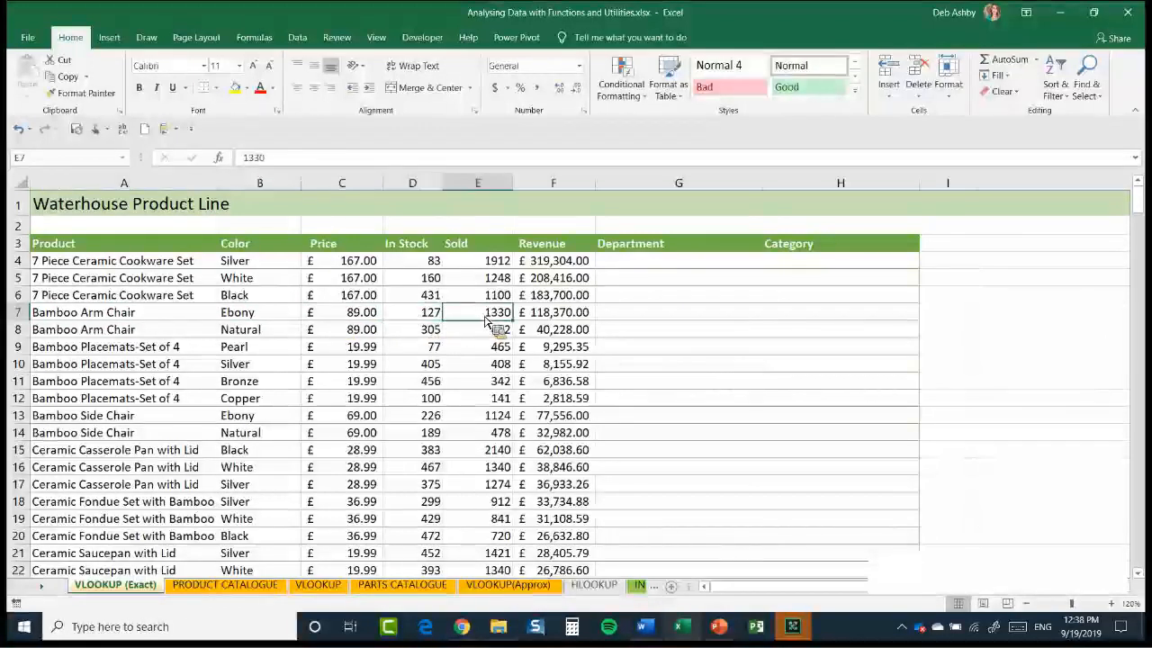
click(556, 315)
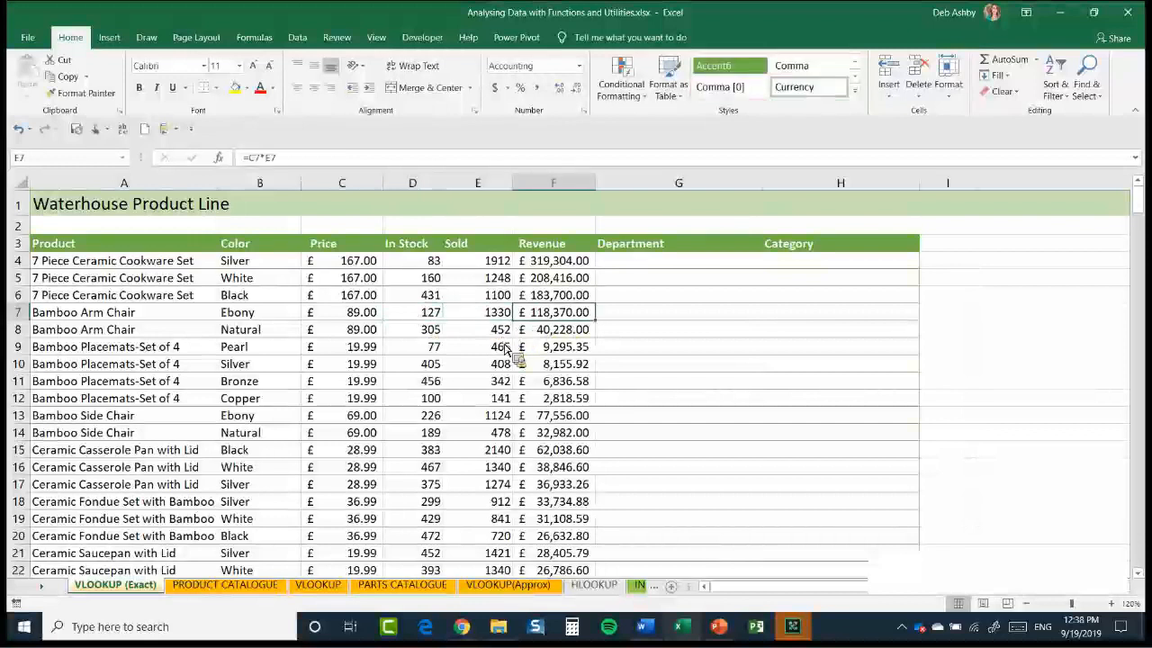
click(654, 264)
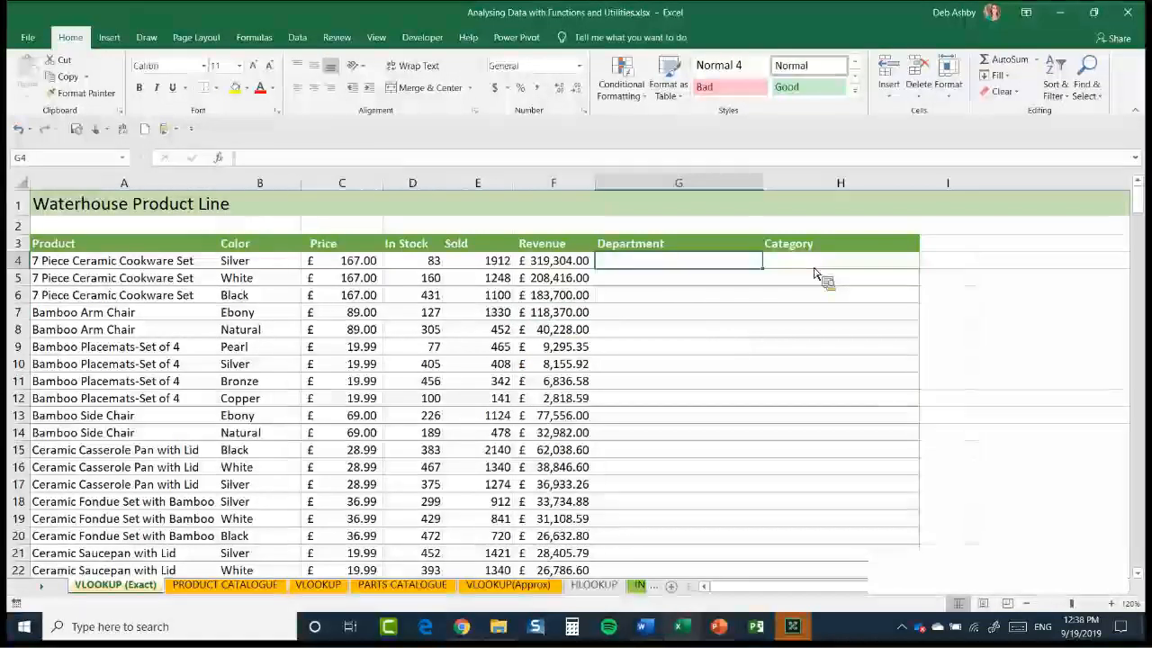
key(Right)
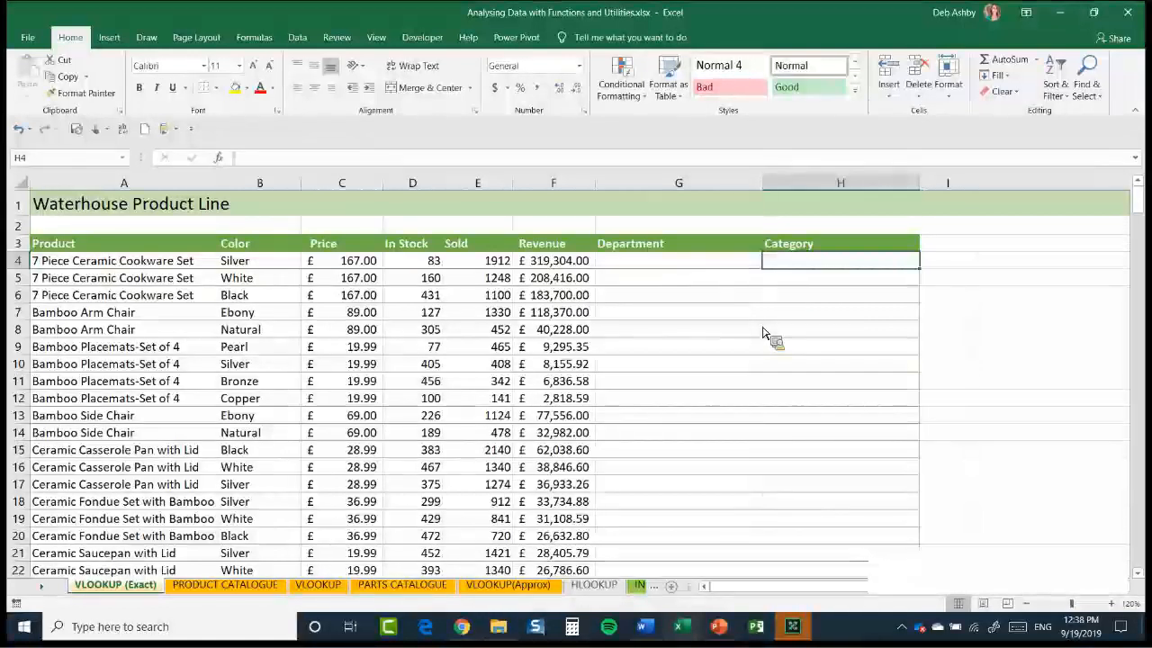
Open the PRODUCT CATALOGUE sheet, zoom it to 120% and select the first product in A4
click(230, 587)
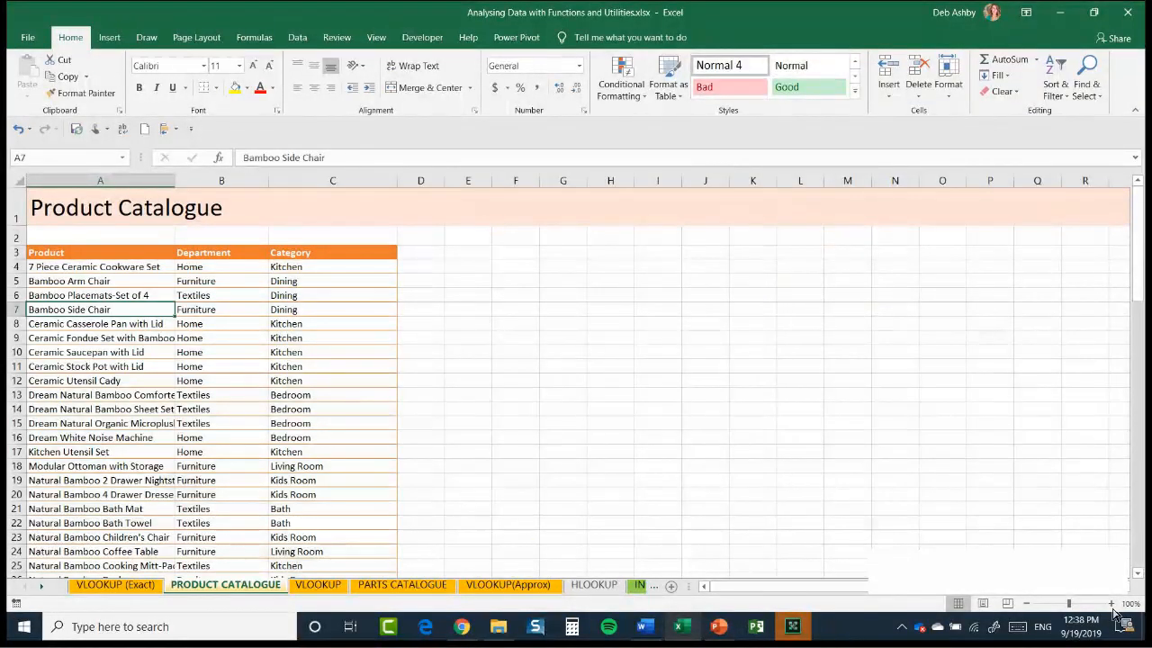
click(1109, 604)
click(1108, 606)
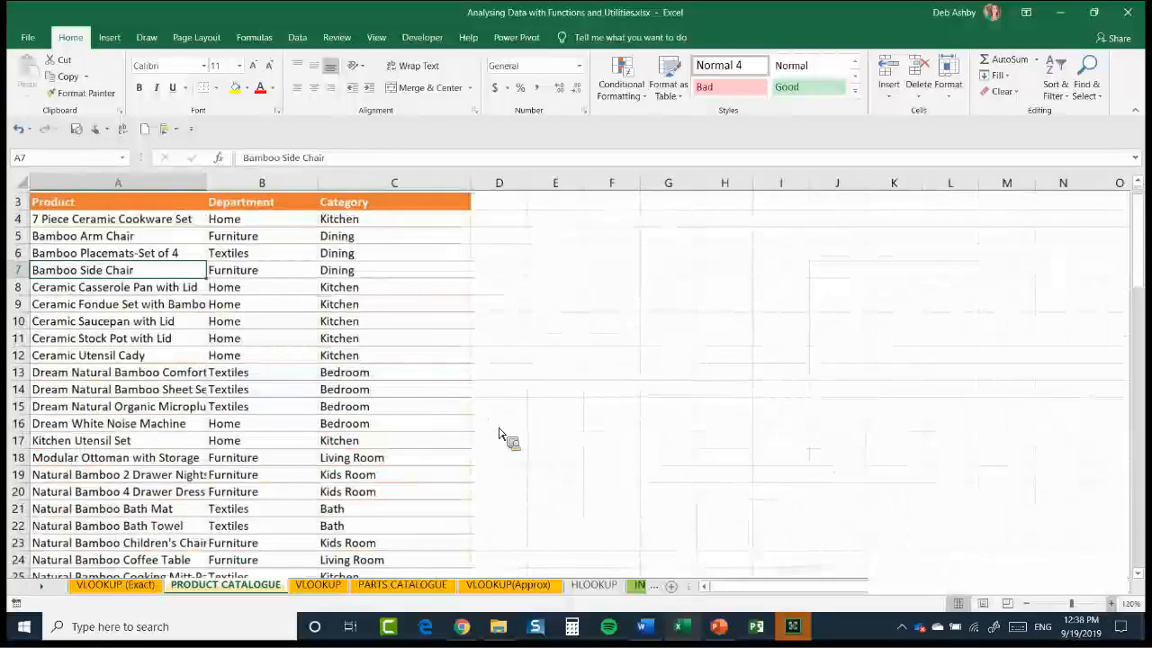
scroll(599, 377, up, 1)
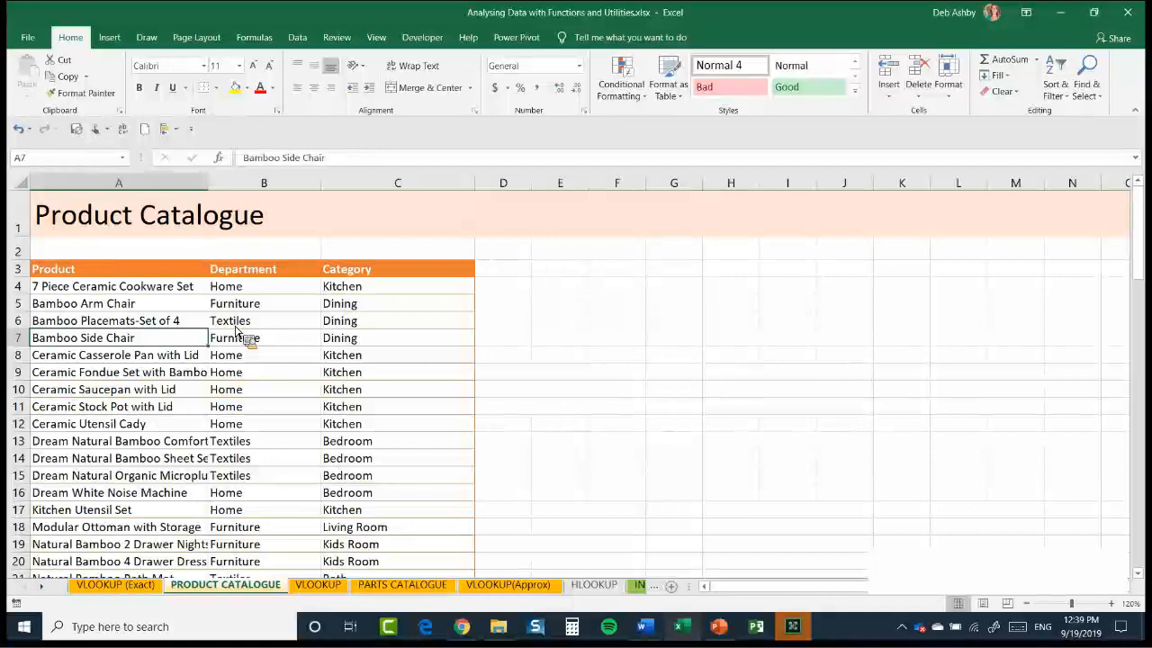
click(92, 288)
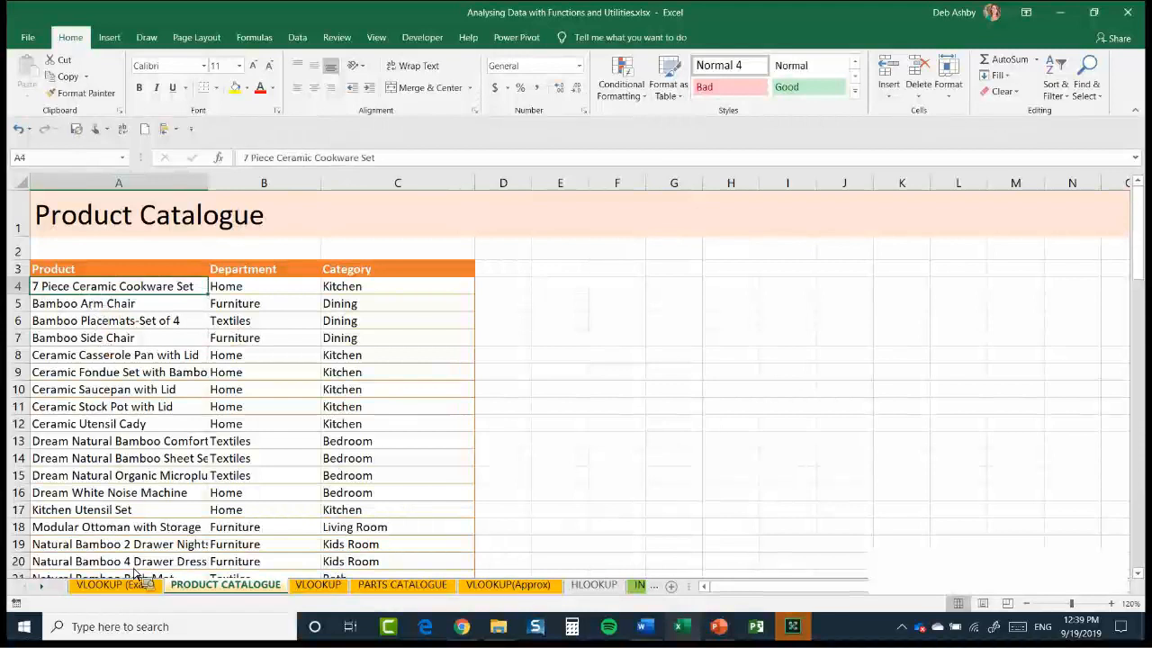
Return to the VLOOKUP (Exact) sheet and examine its column headers, repeated product names in A4:A6 and the first Department cell
key(ctrl+Page_Up)
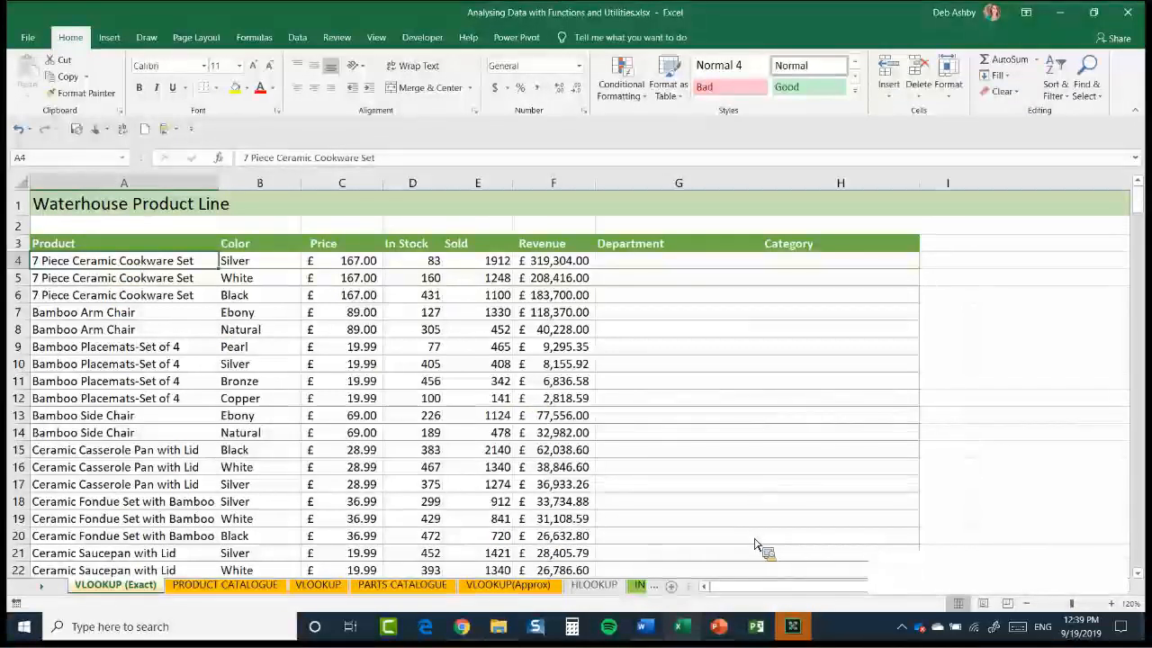
click(207, 246)
drag(546, 254, 765, 244)
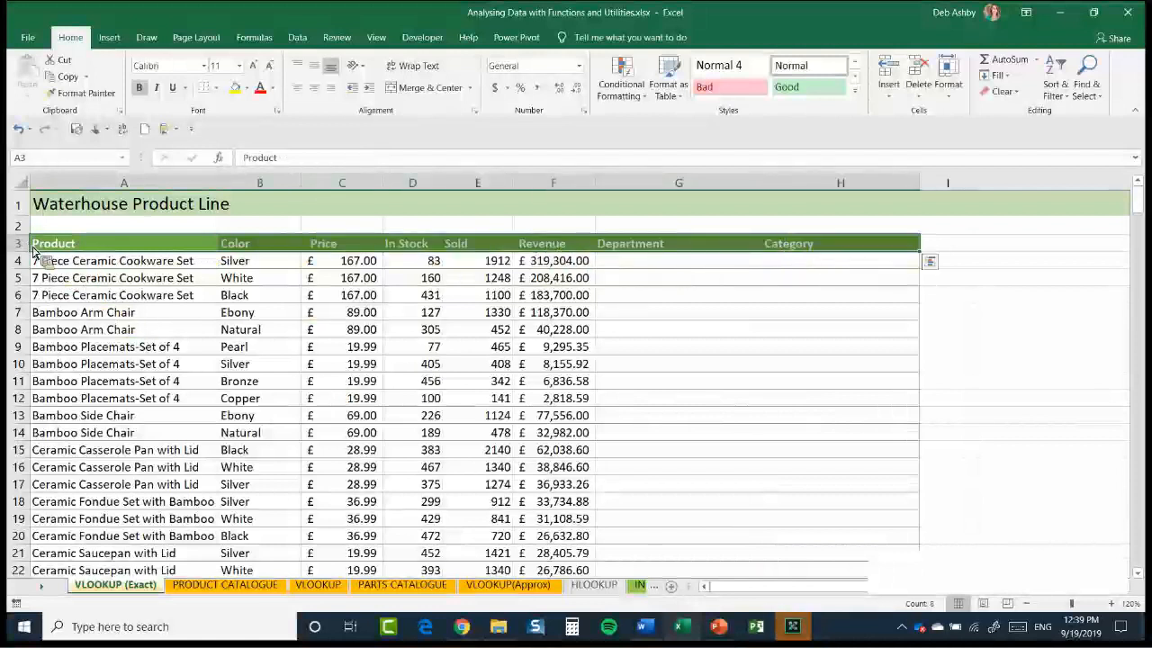
click(79, 262)
key(Down)
key(Down)
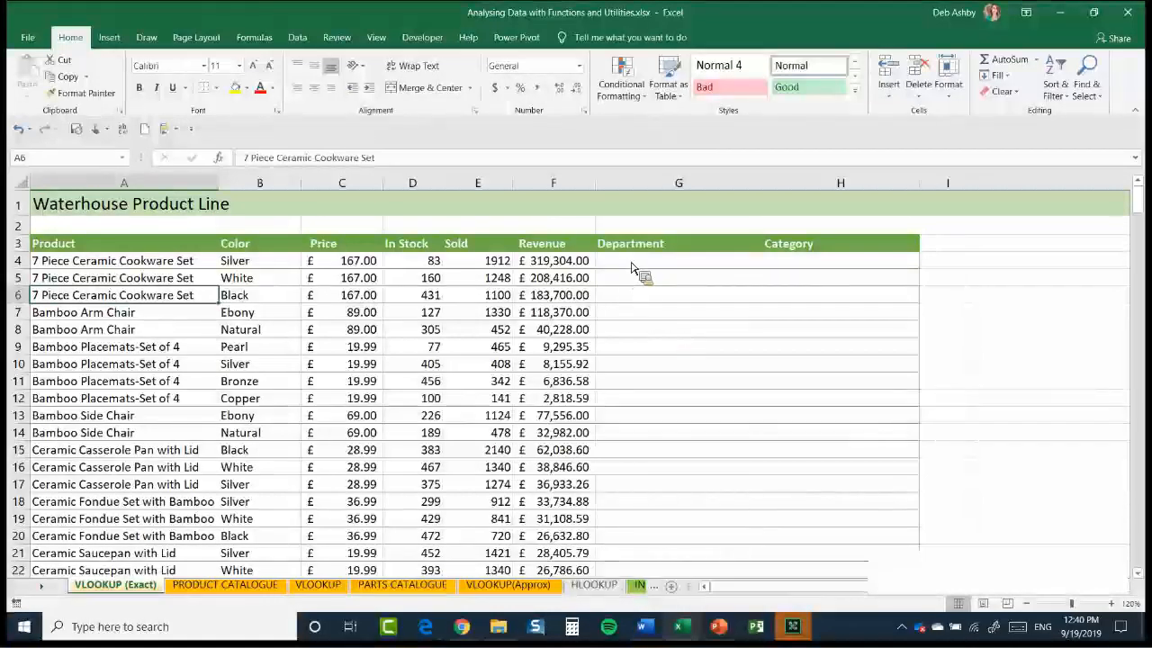
click(679, 261)
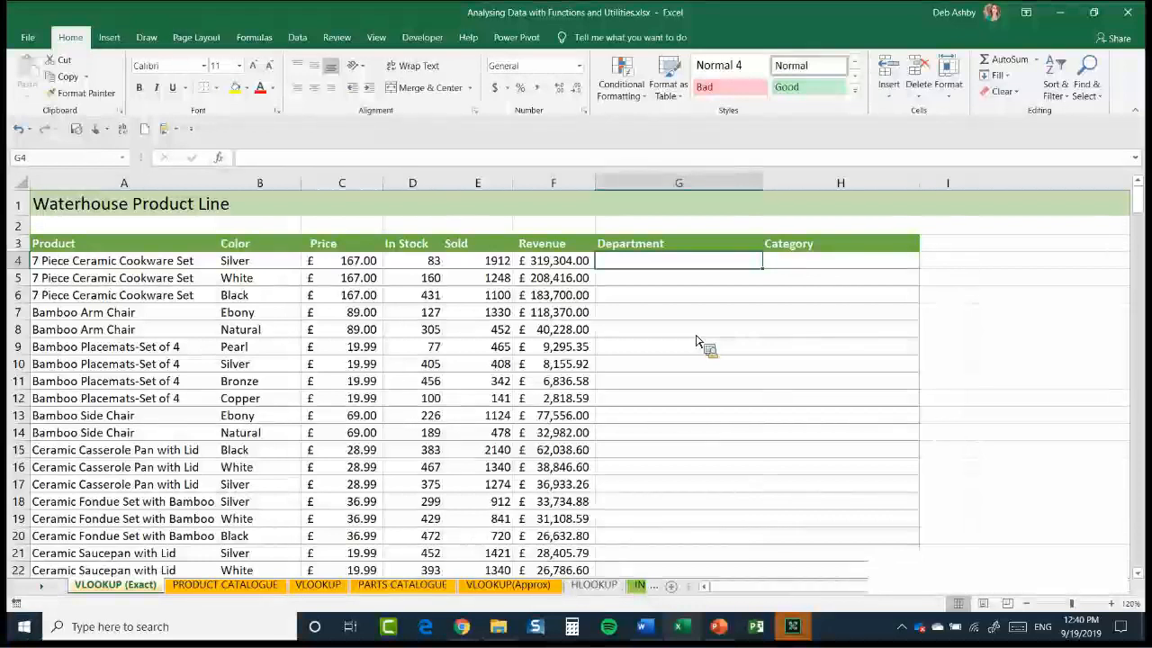
Look over the sort commands available for the Product column without sorting the data
click(112, 281)
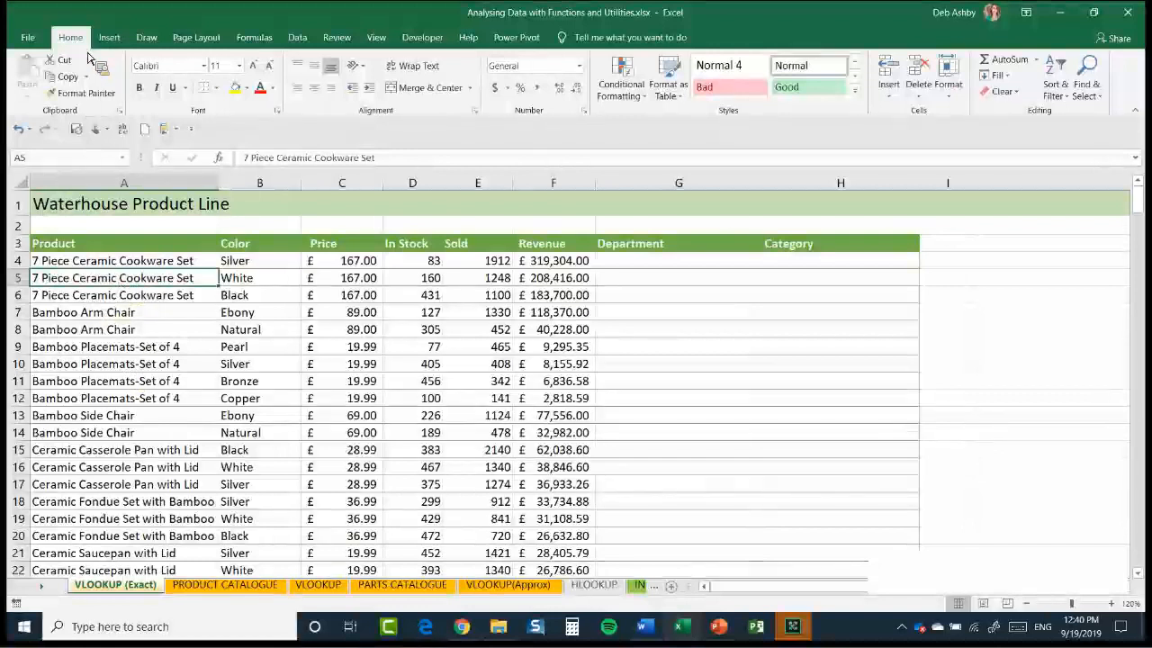
click(1064, 97)
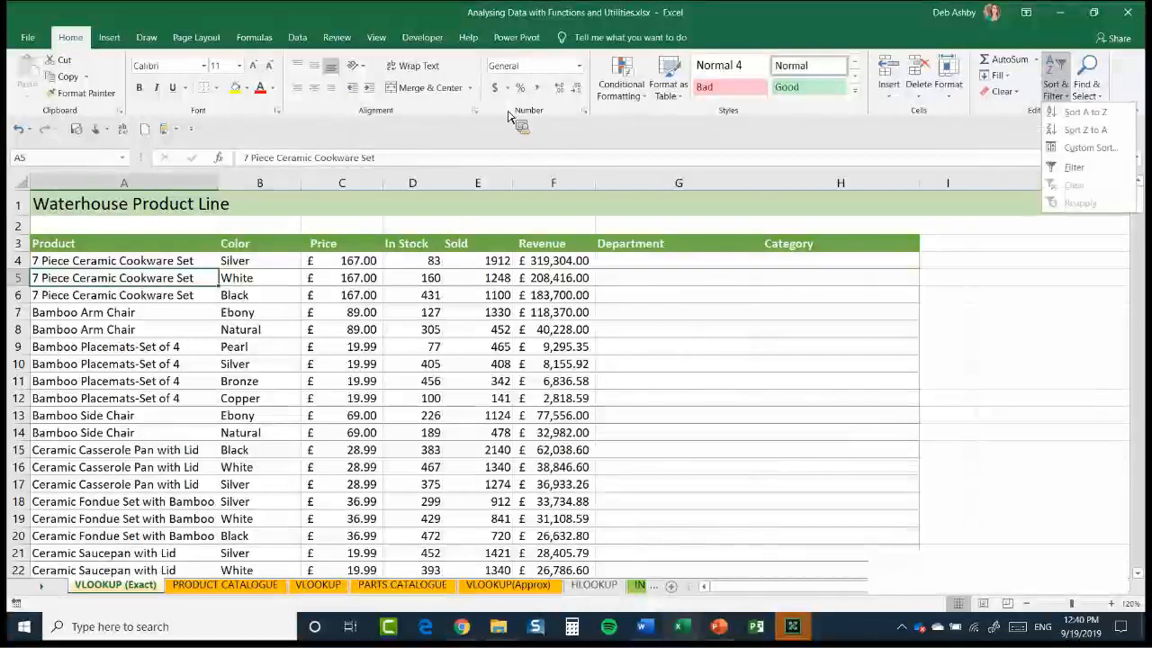
click(299, 36)
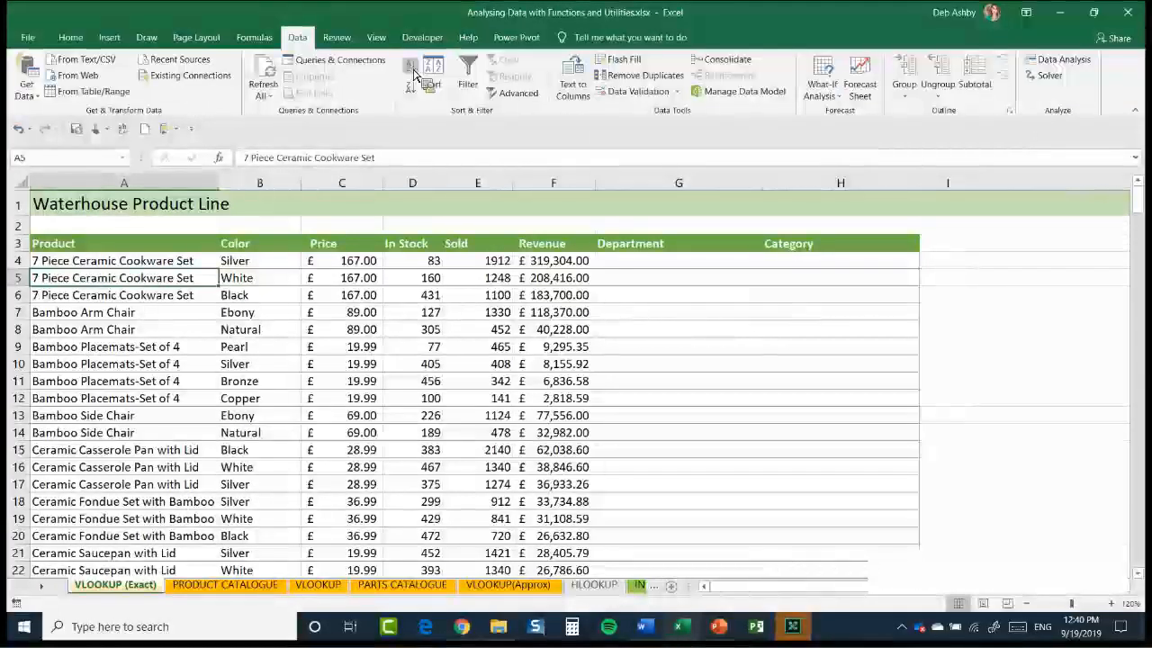
click(115, 263)
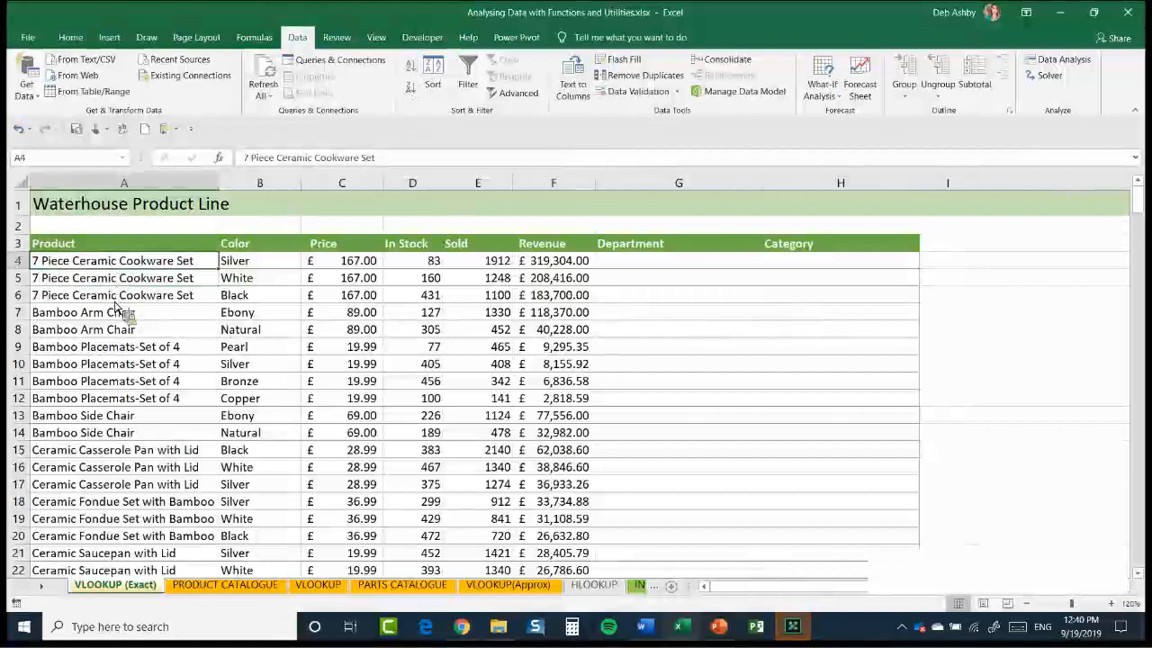
Review the Lookup & Reference functions for the first Department and Category cells, leaving G4 selected
click(647, 262)
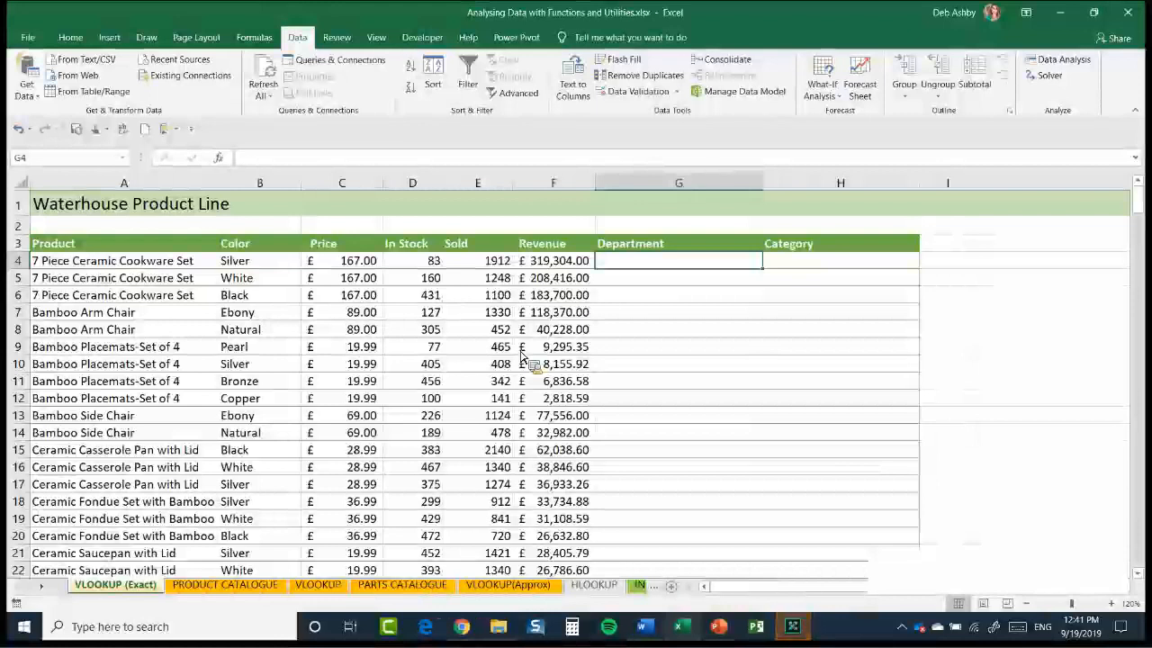
click(255, 40)
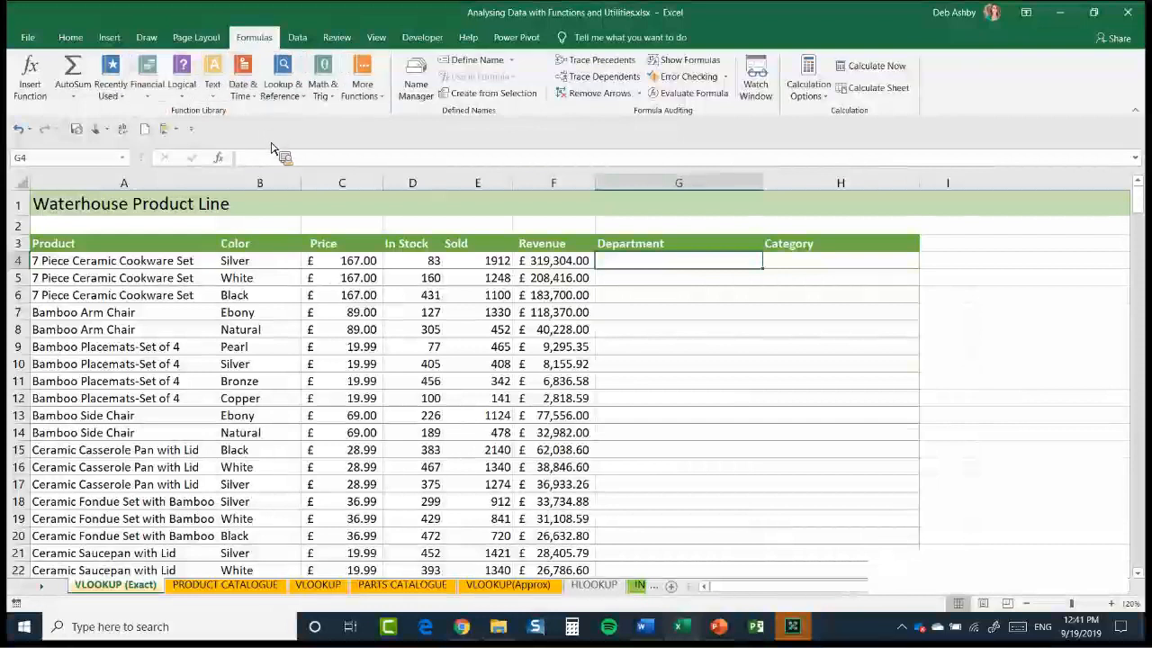
click(283, 90)
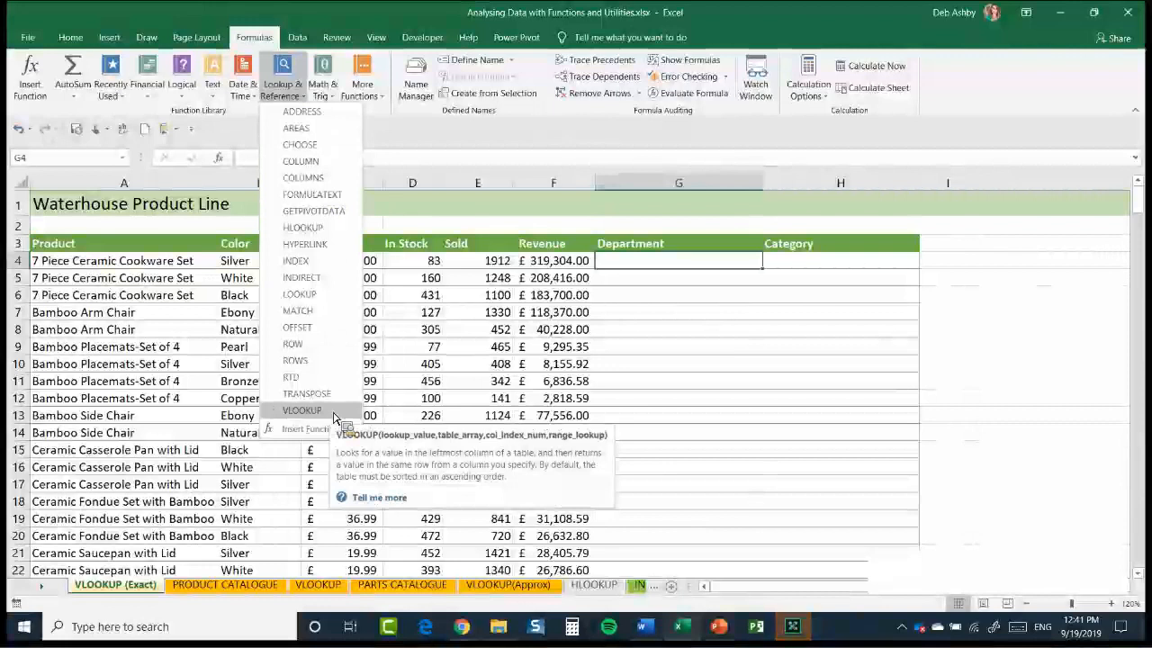
click(654, 266)
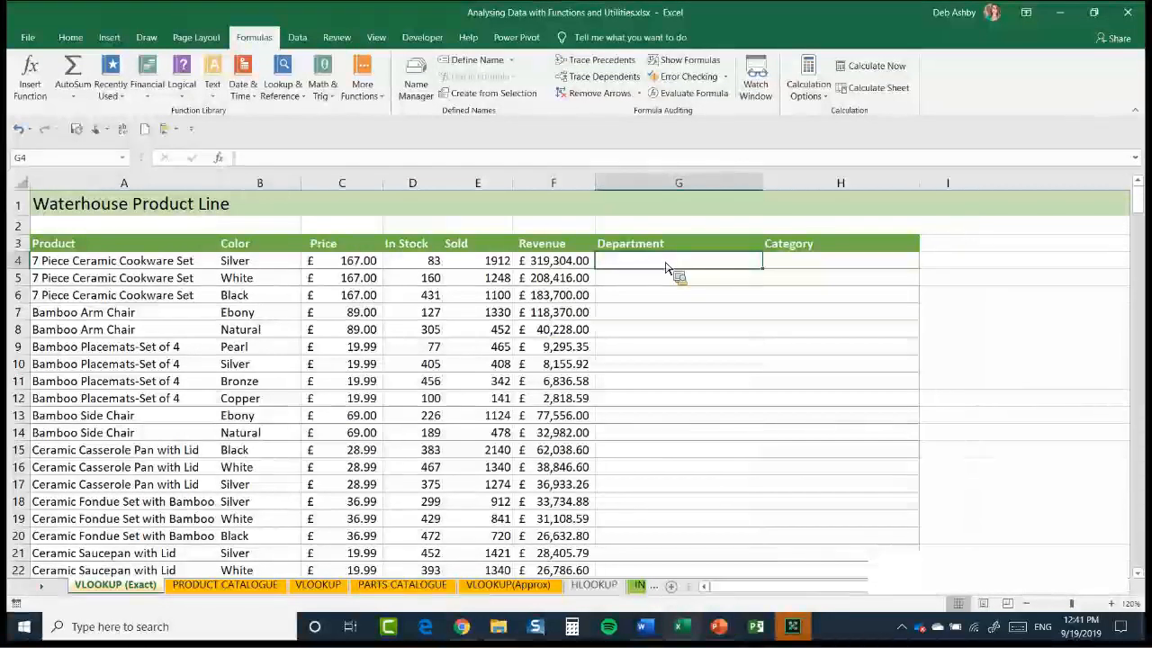
click(808, 266)
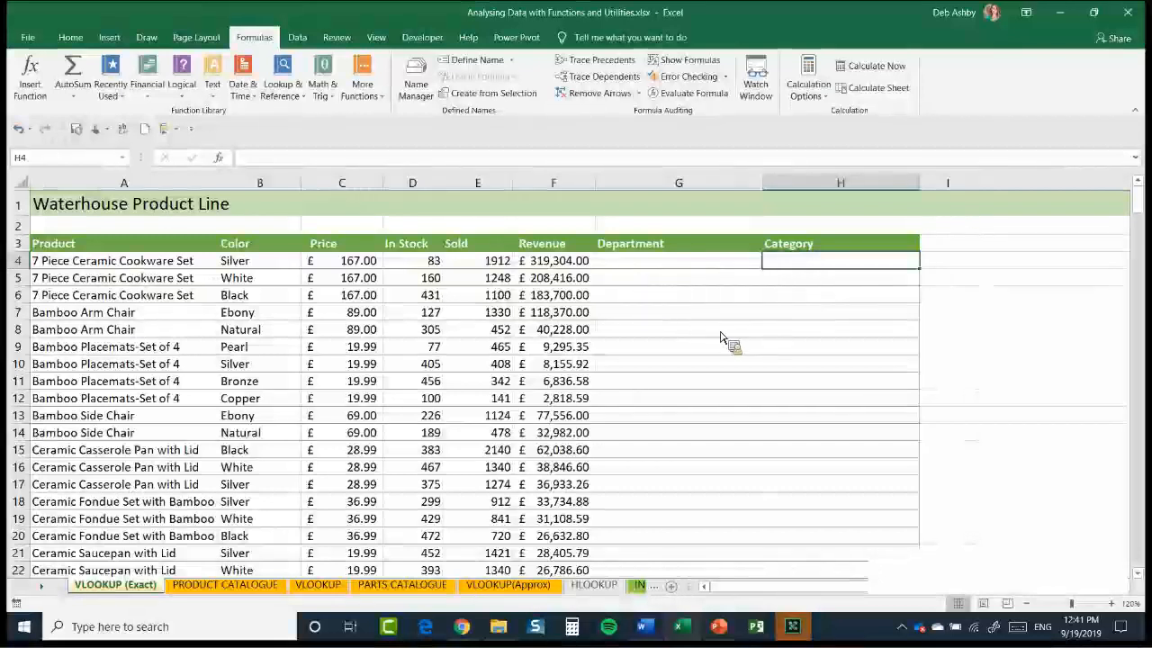
key(Left)
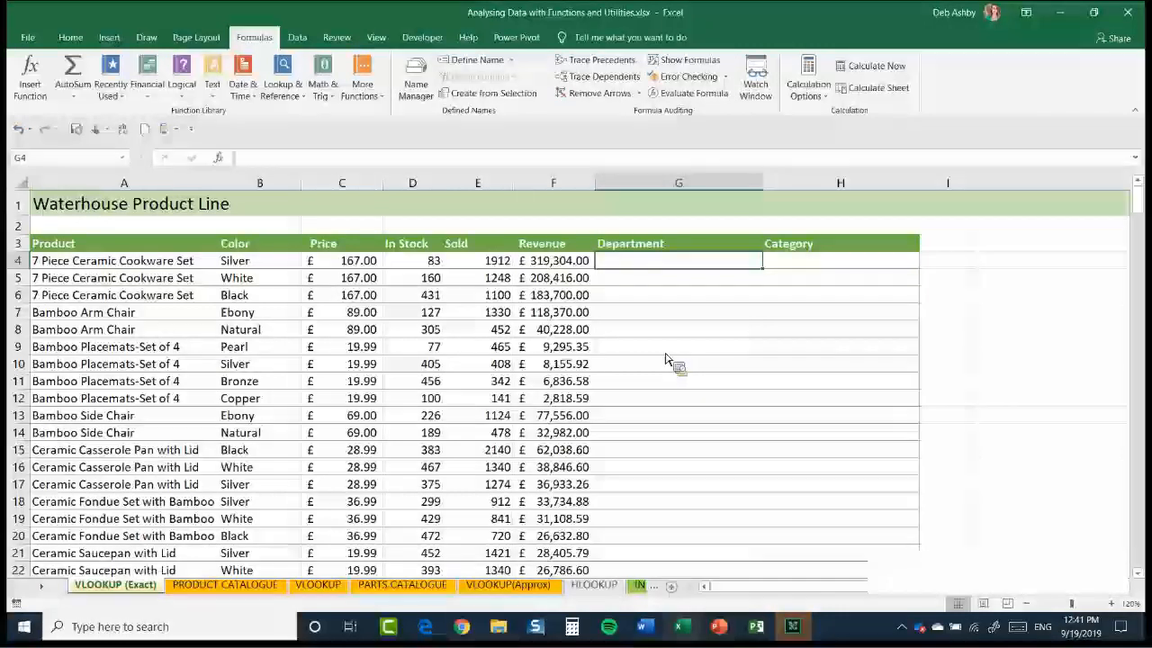
Name the entire product table on the PRODUCT CATALOGUE sheet, including its headers, as Catalogue
click(235, 587)
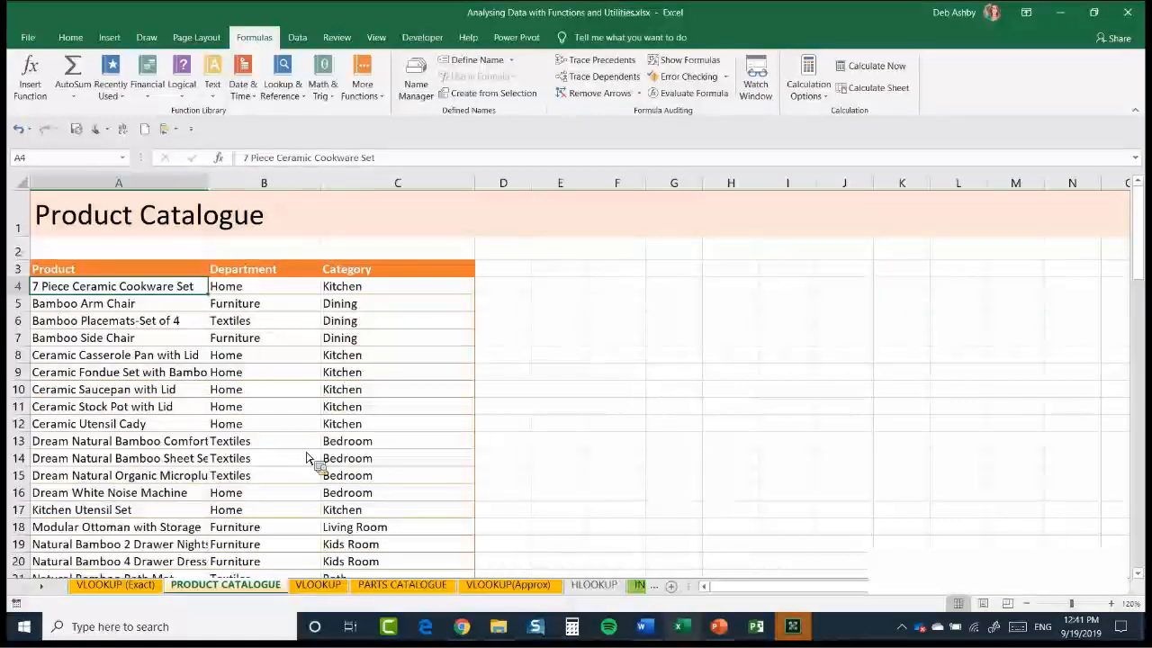
click(177, 343)
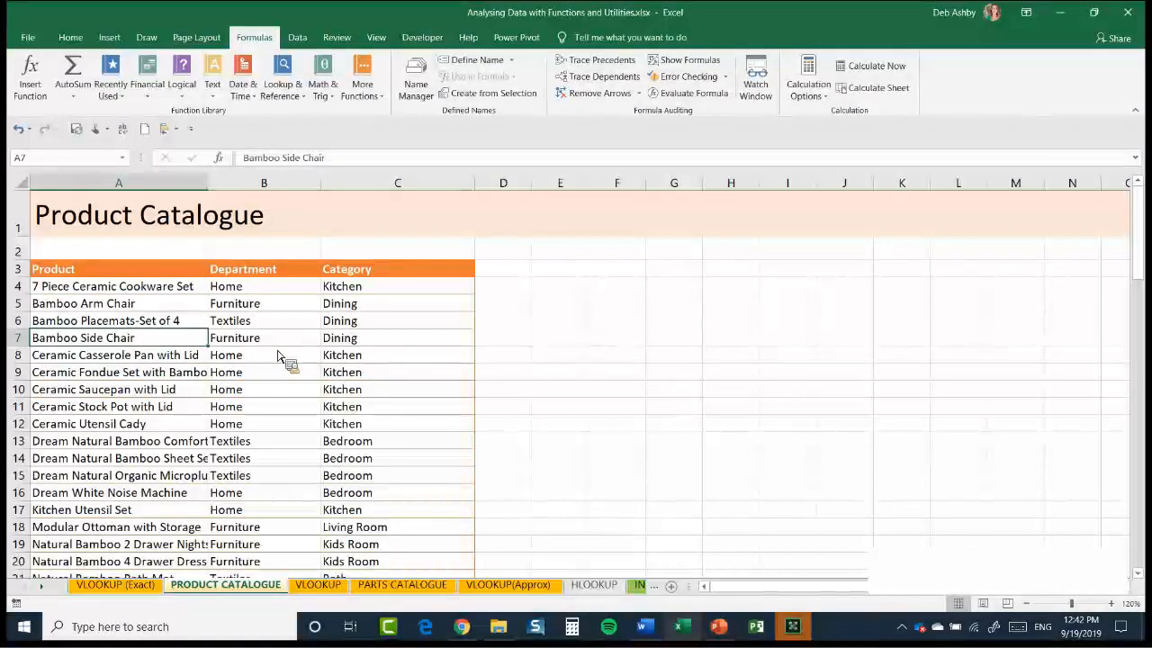
key(ctrl+a)
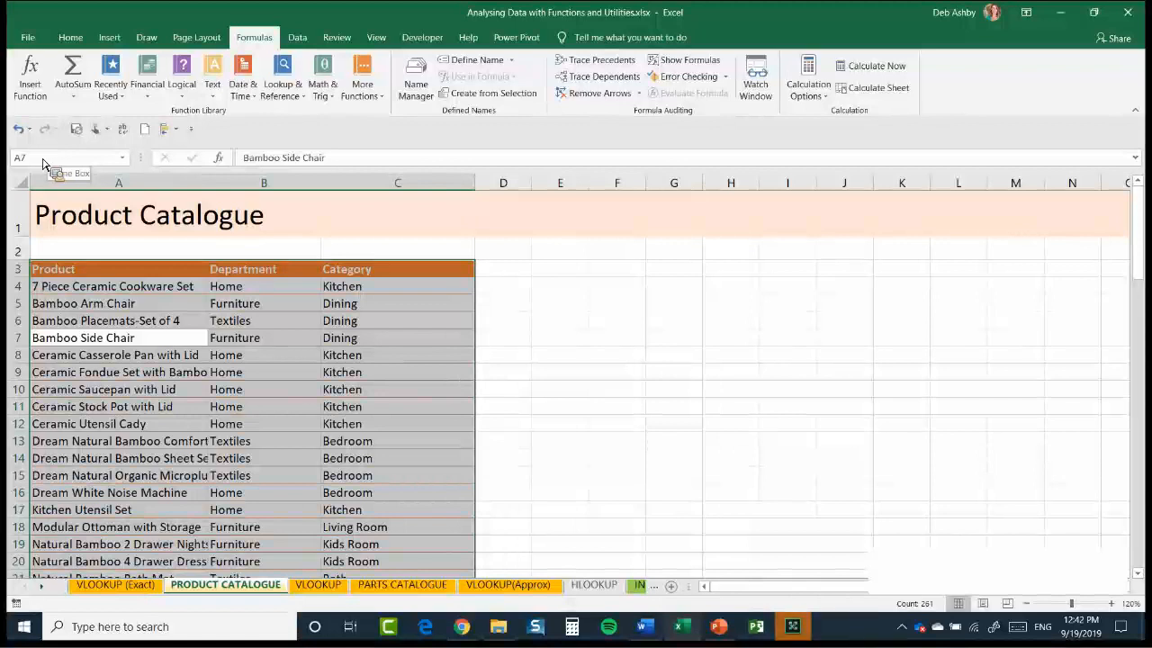
click(43, 162)
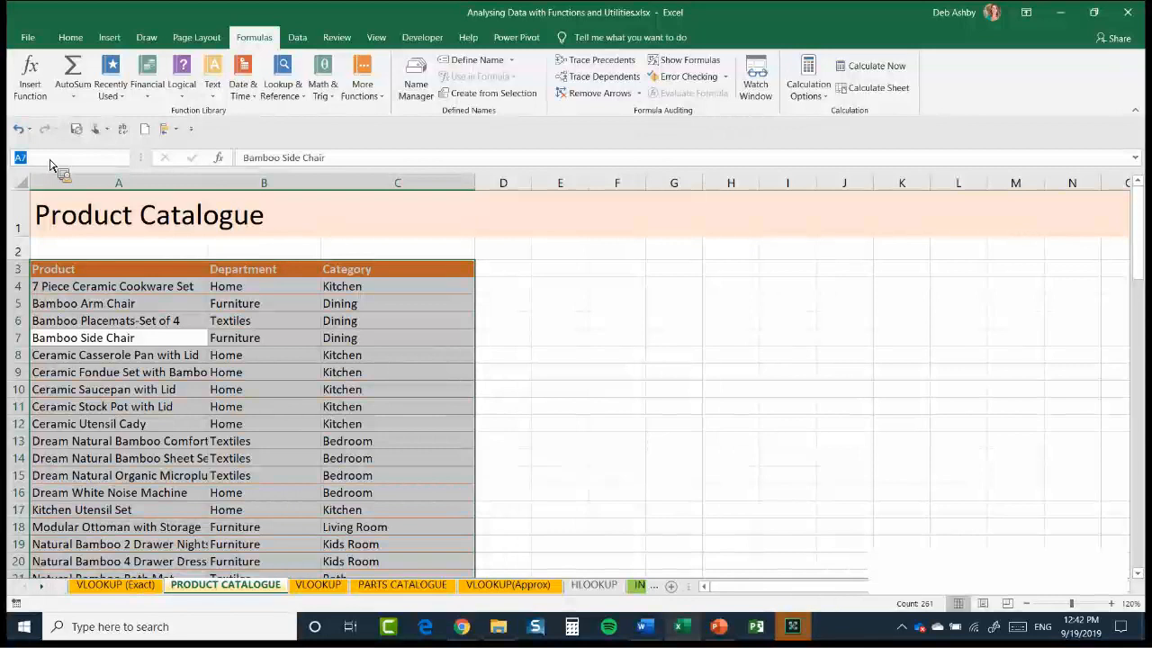
text(Catalogue)
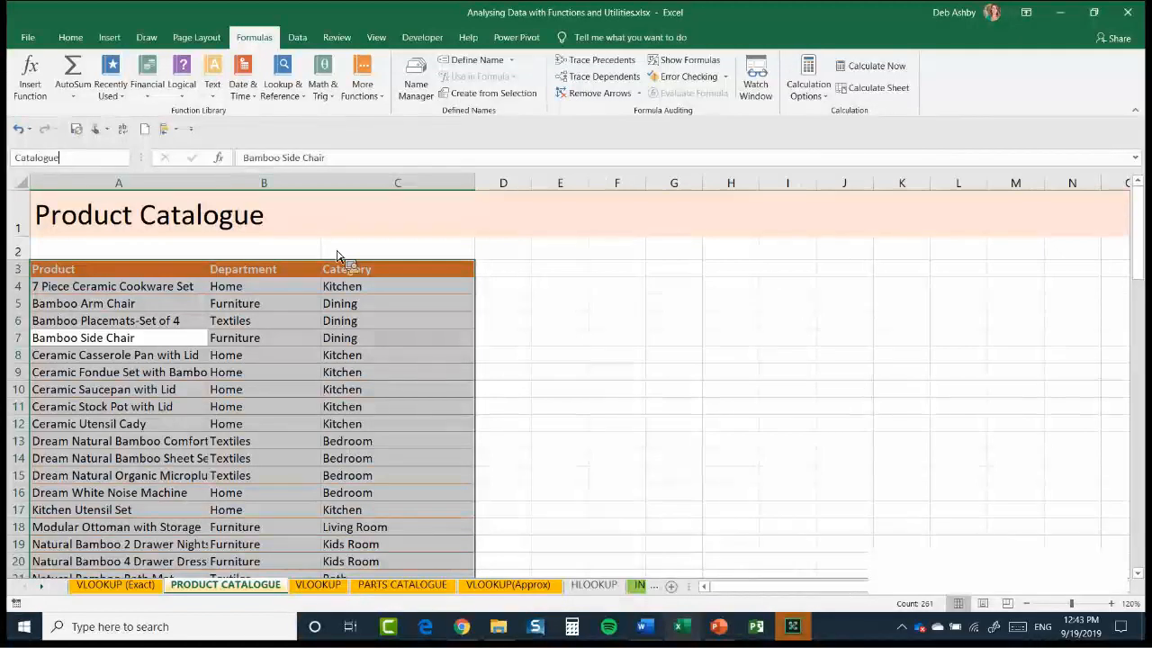
key(Return)
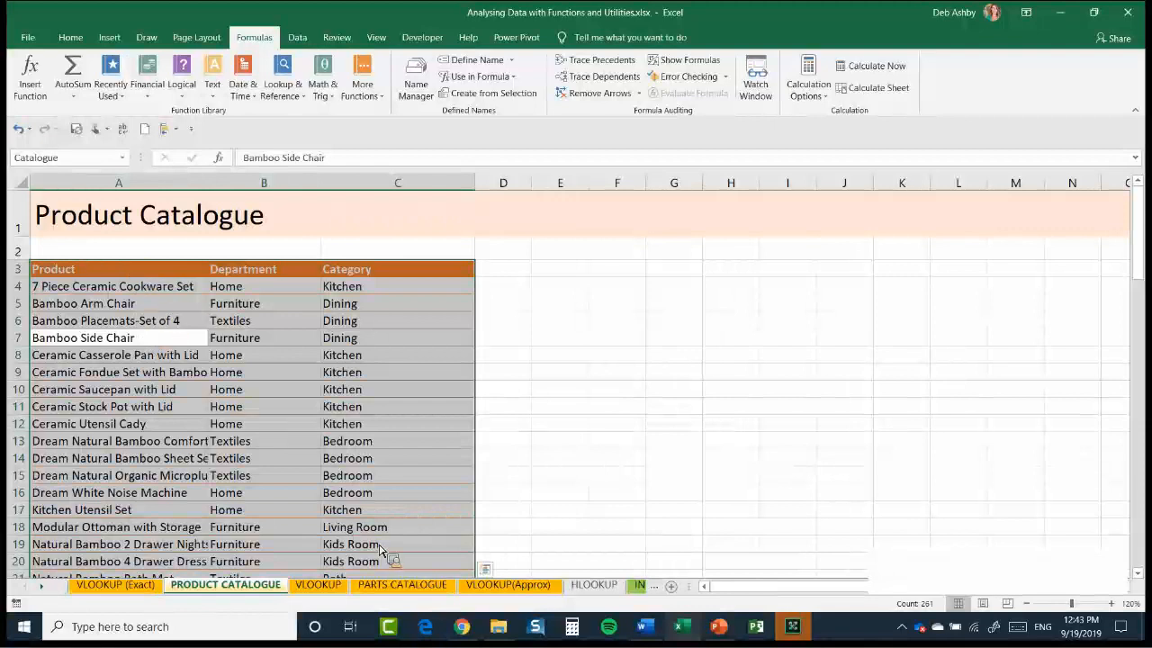
drag(169, 524, 740, 457)
text(=)
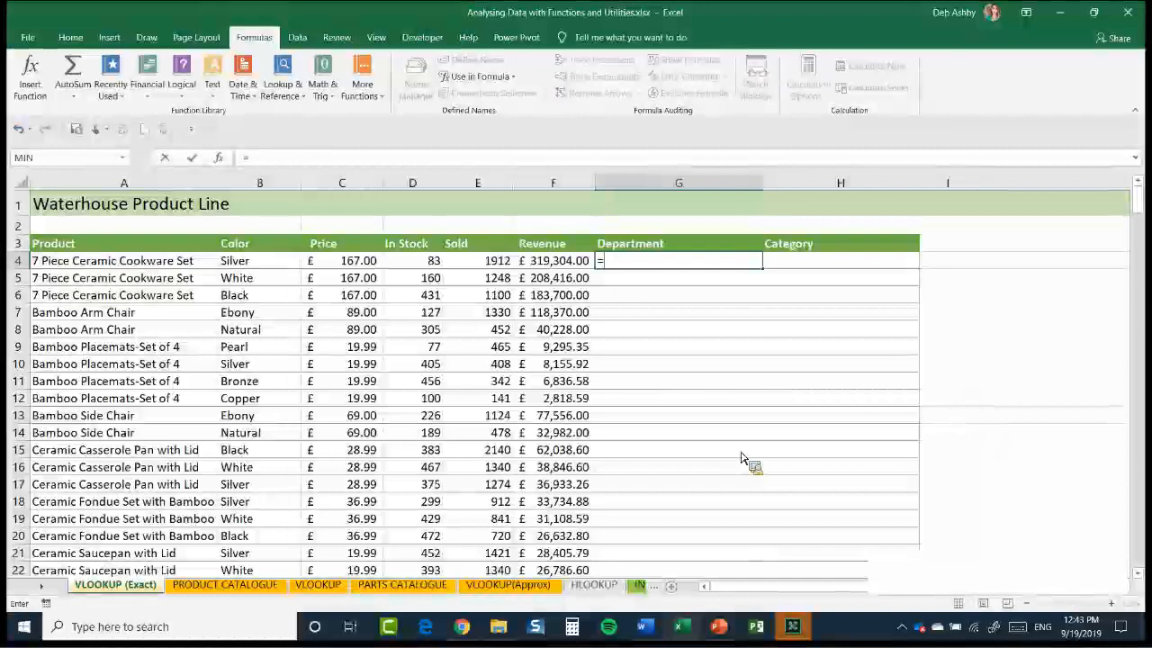
text(VL)
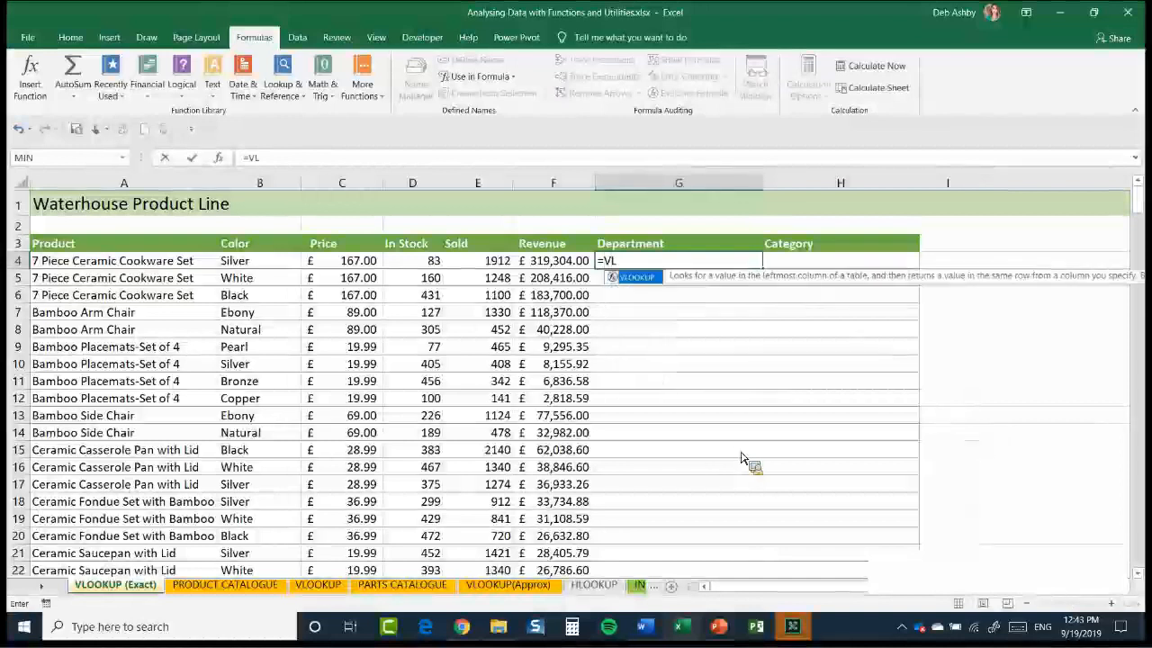
text(OOKUP)
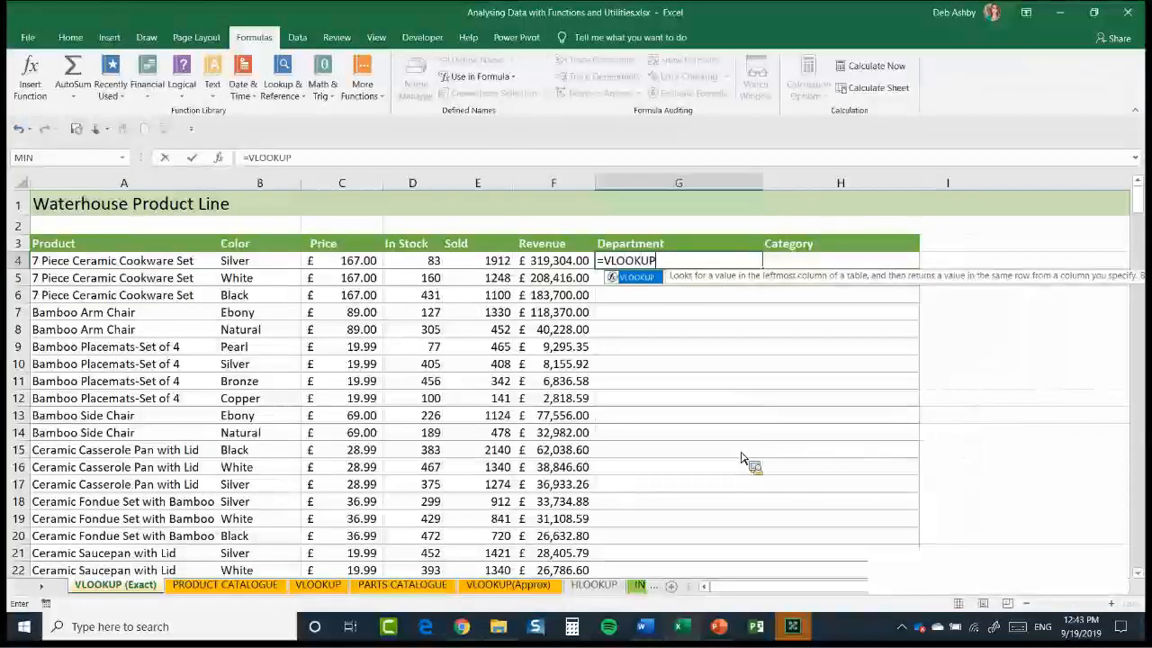
text(()
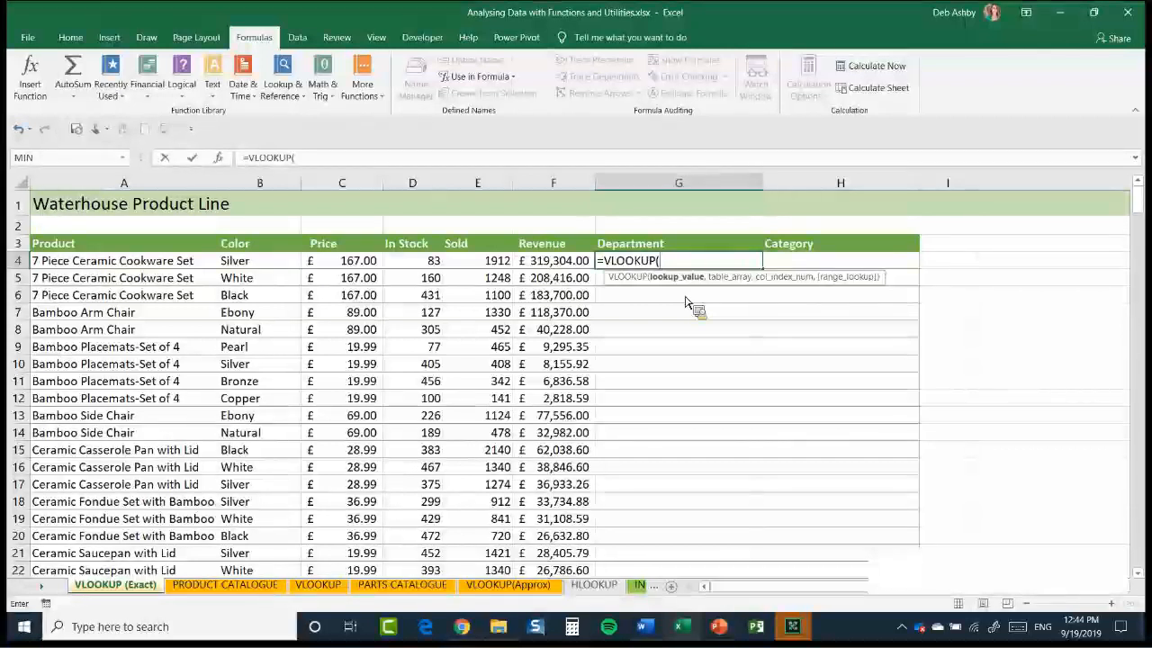
click(160, 262)
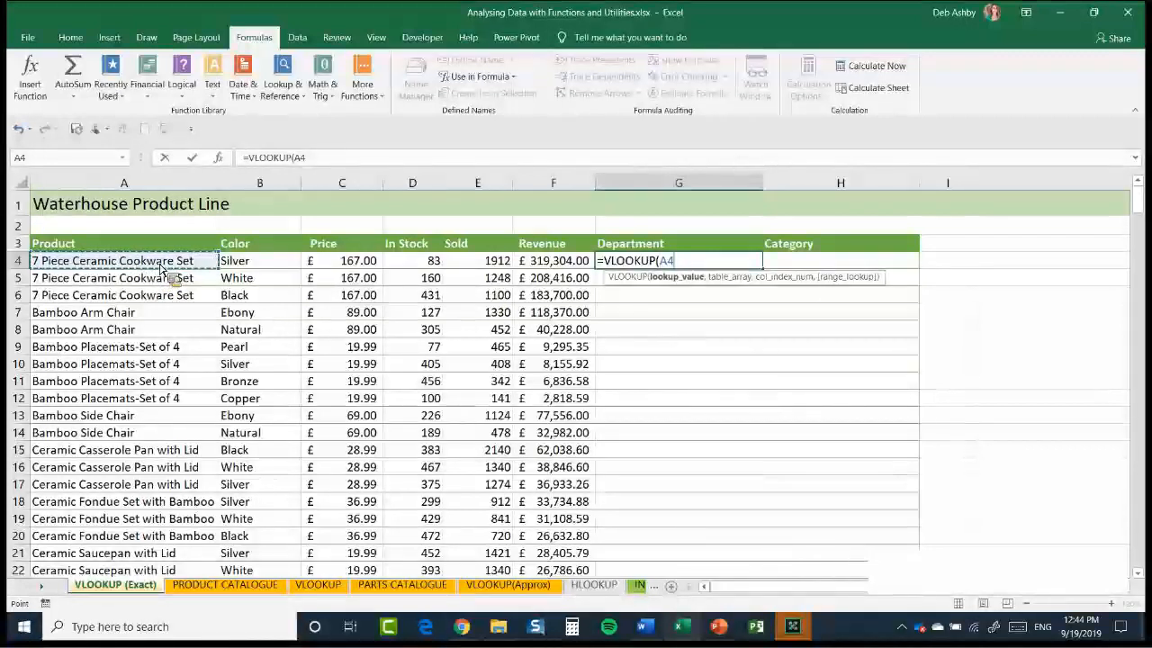
text(,)
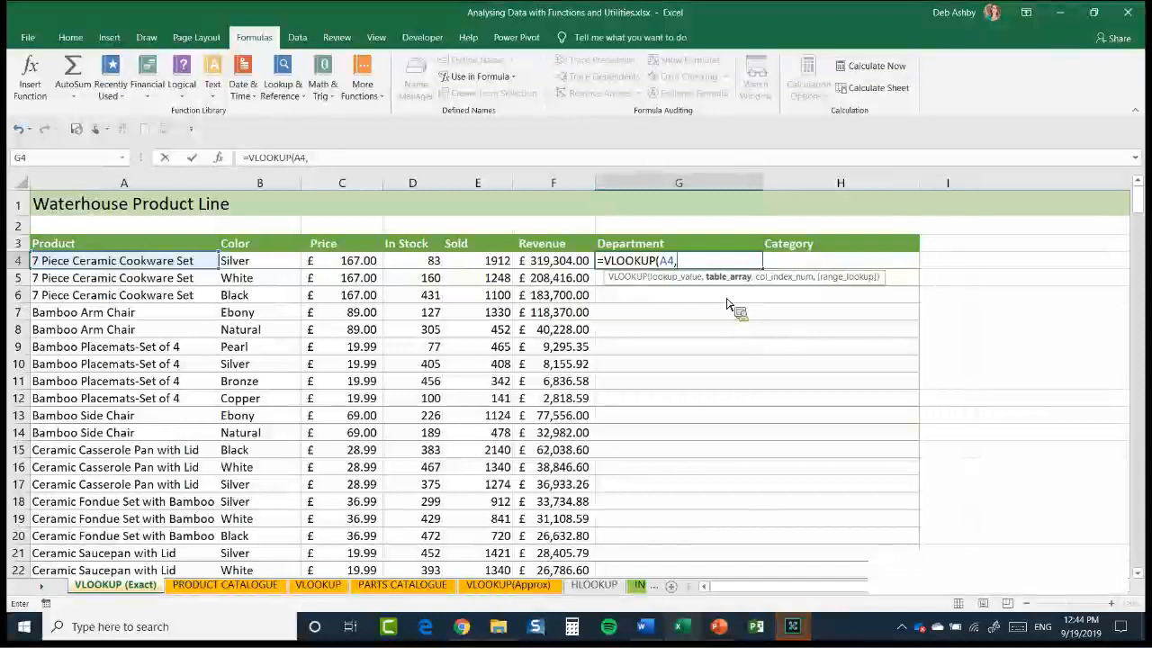
text(C)
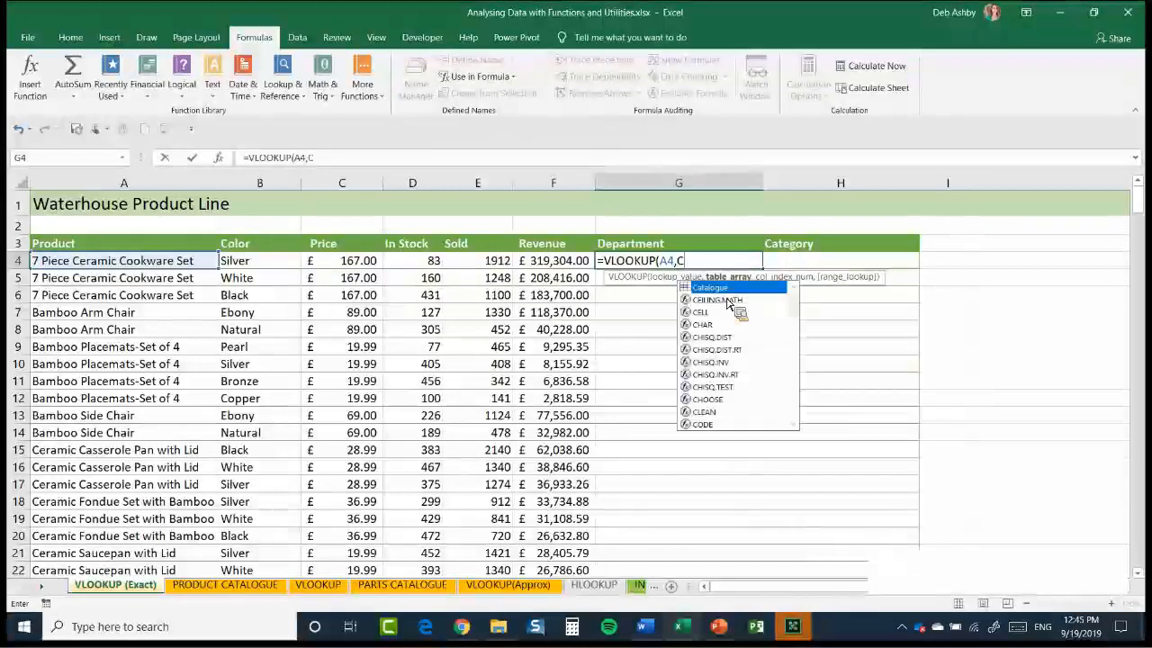
text(at)
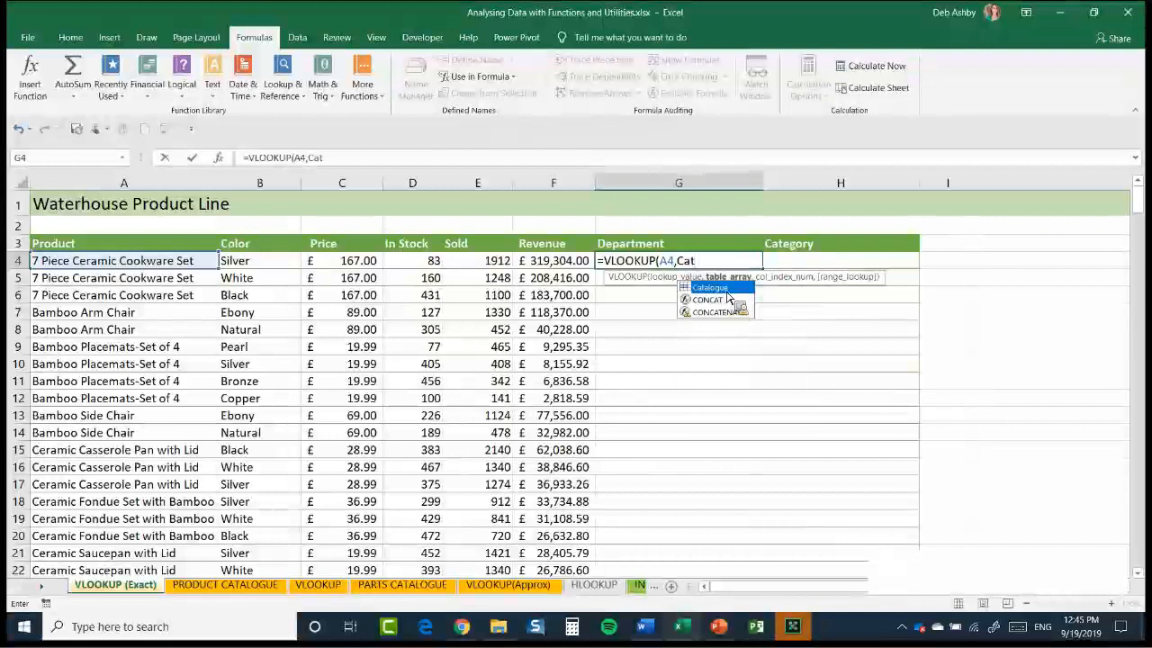
key(Tab)
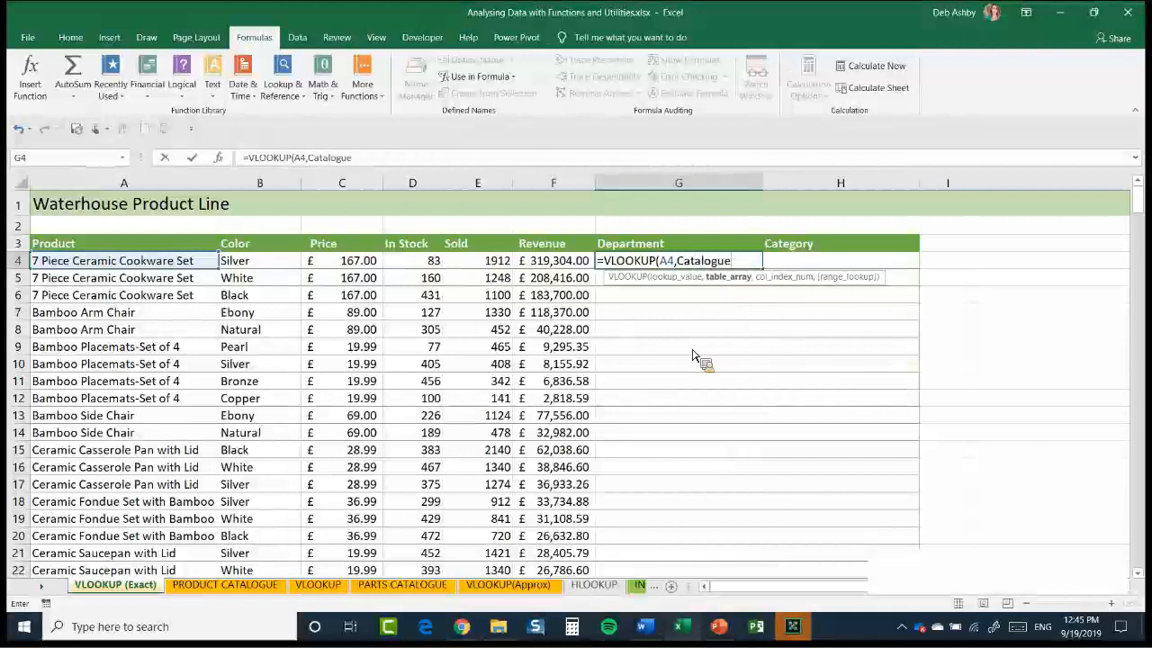
text(,)
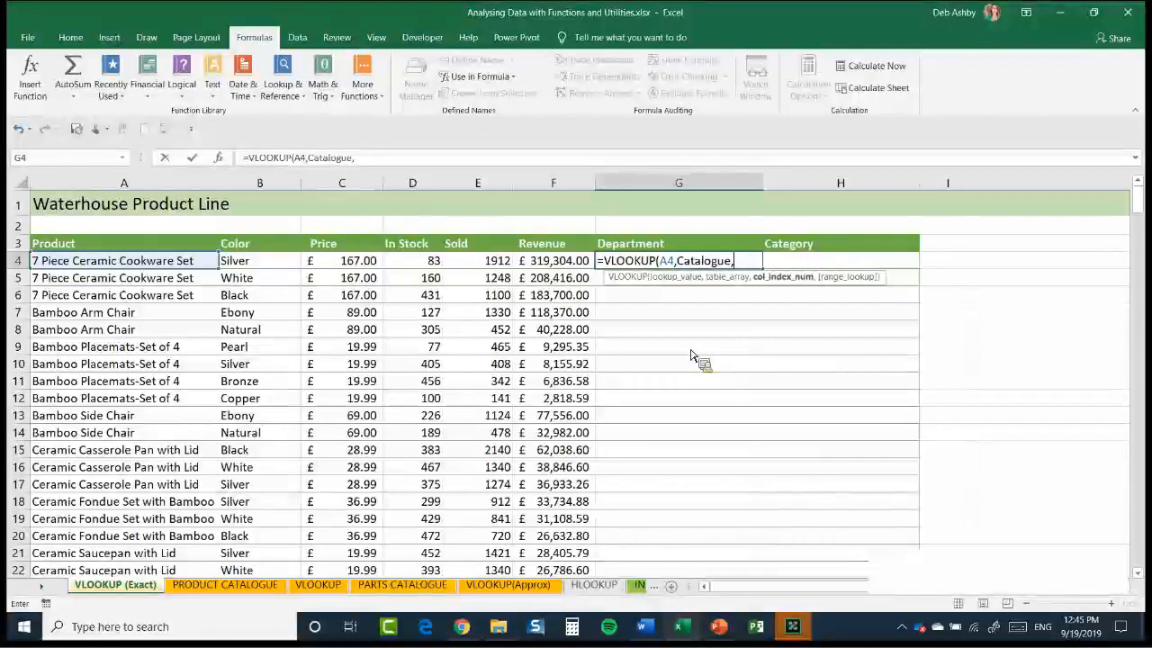
key(Escape)
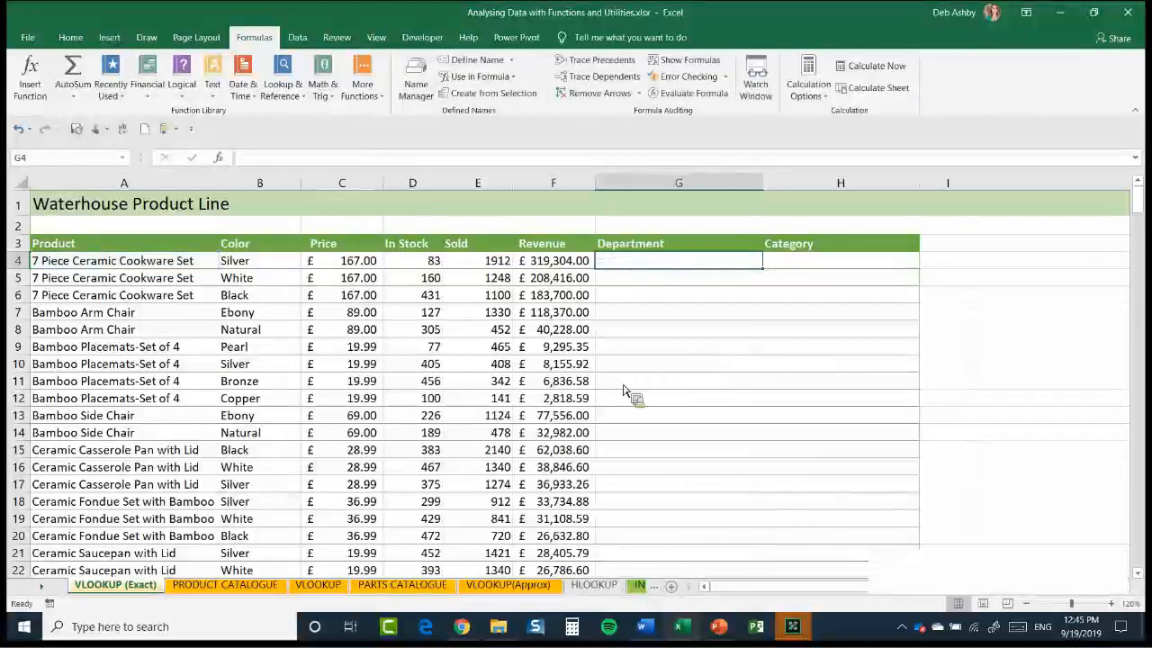
Check which column of the PRODUCT CATALOGUE table holds the Department, and return to the VLOOKUP (Exact) sheet
click(238, 591)
click(313, 326)
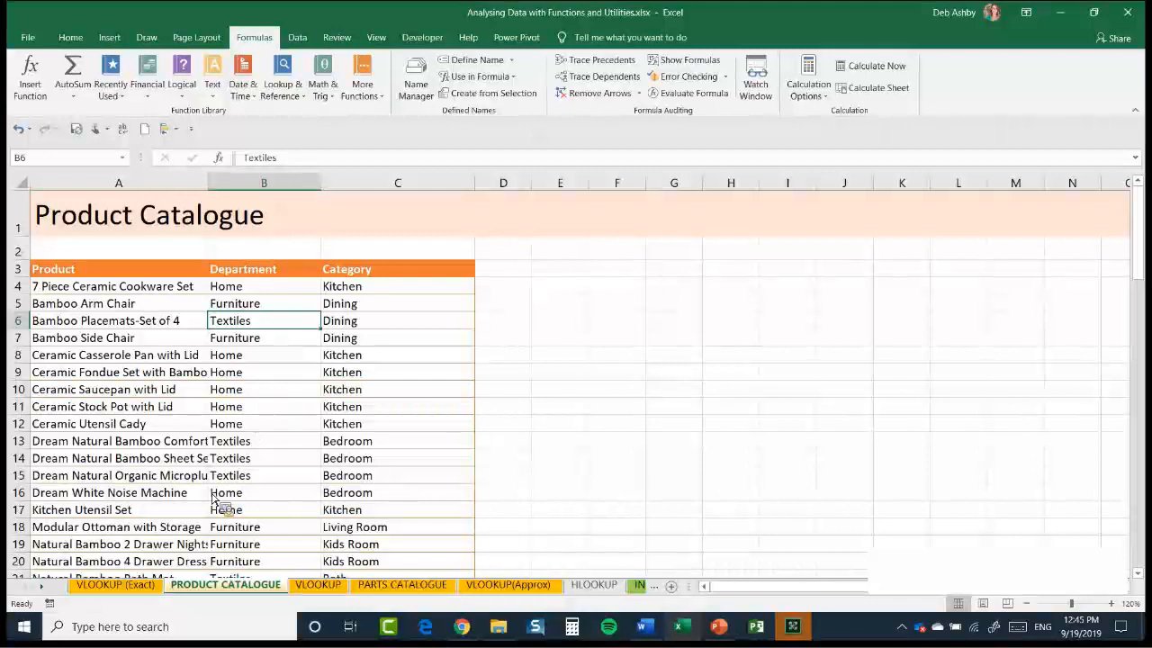
key(ctrl+Page_Up)
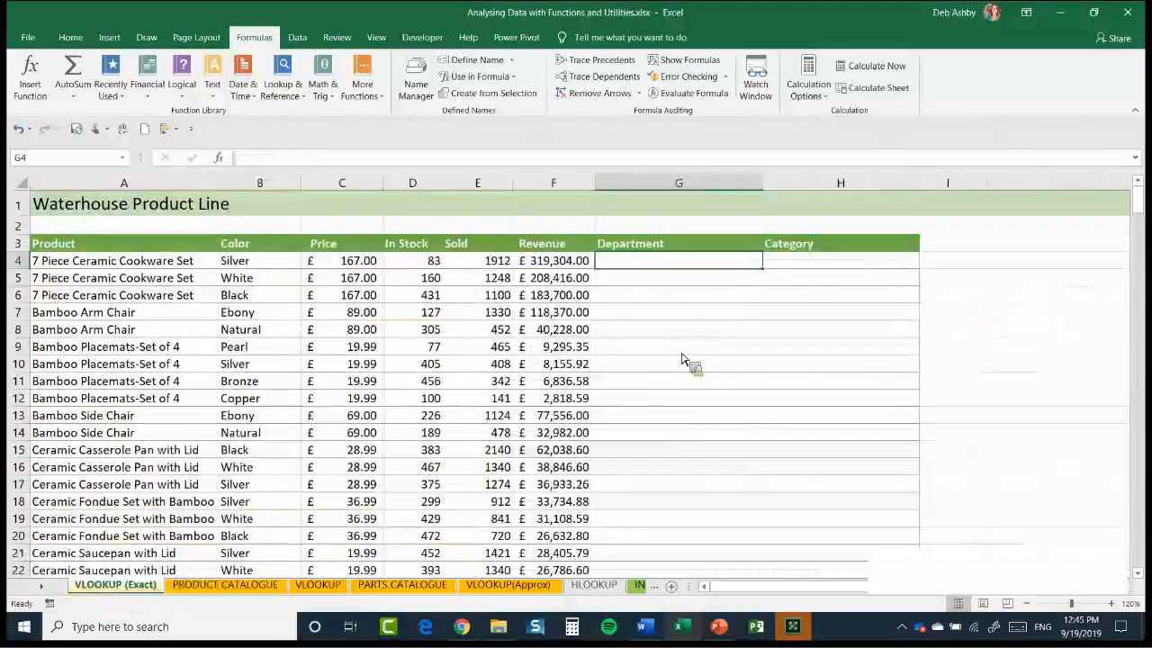
Begin a VLOOKUP formula in G4 with A4 as the lookup value and the named range Catalogue as the table array
text(=VOO)
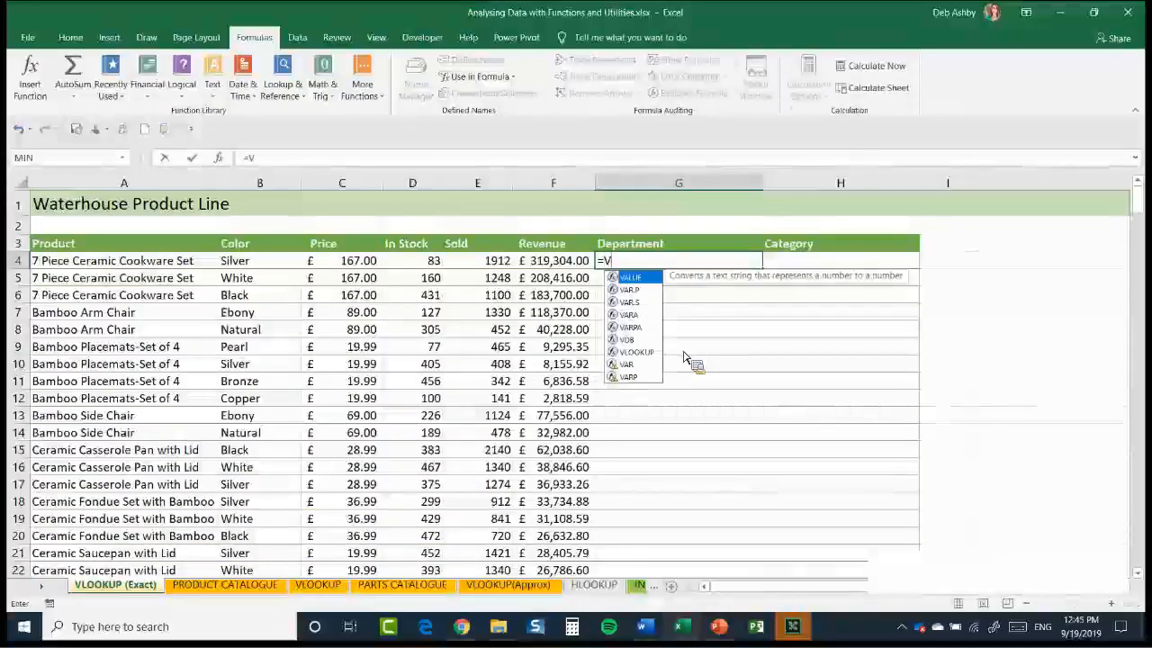
key(BackSpace)
key(BackSpace)
text(L)
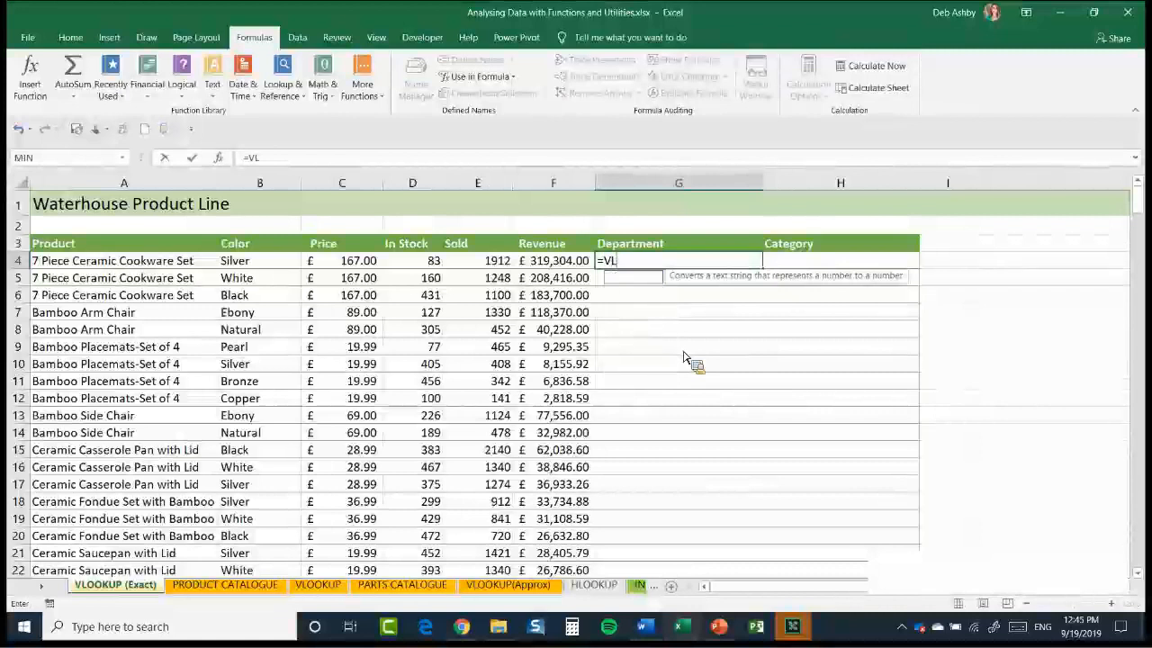
text(OOKUP()
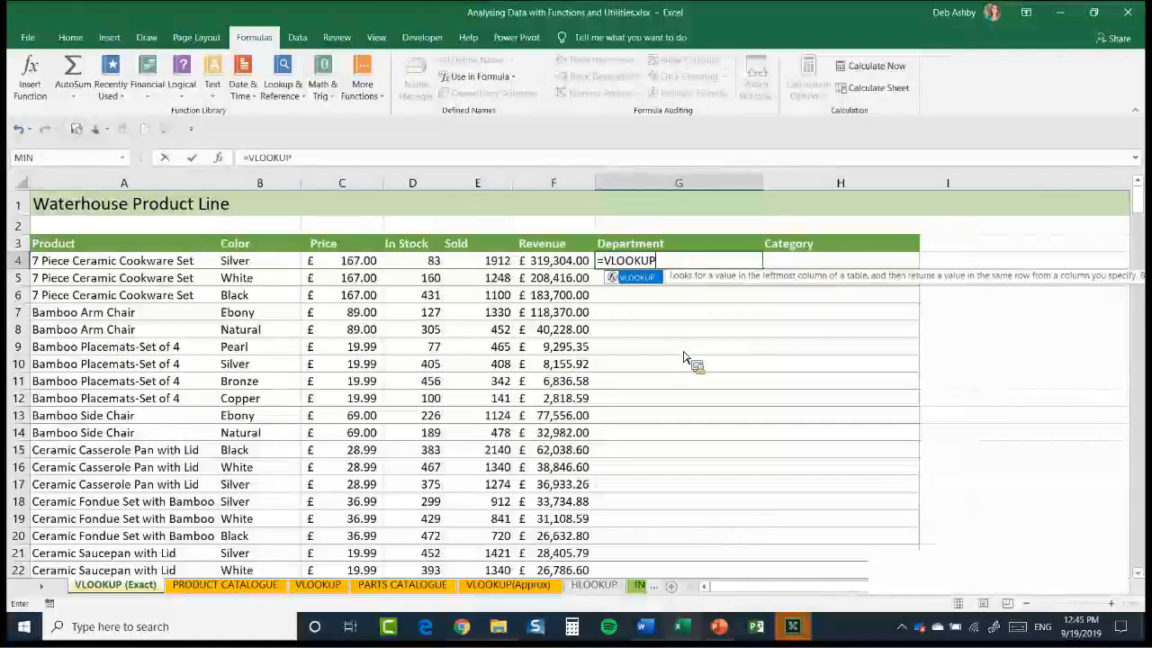
click(137, 265)
text(,)
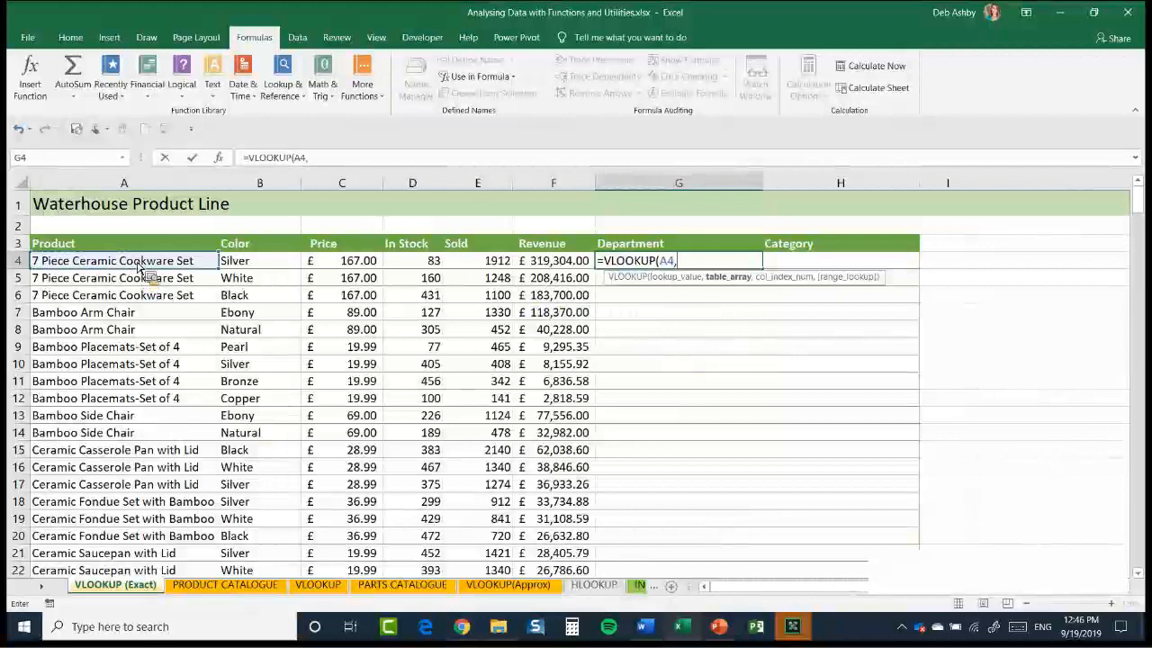
text(Cat)
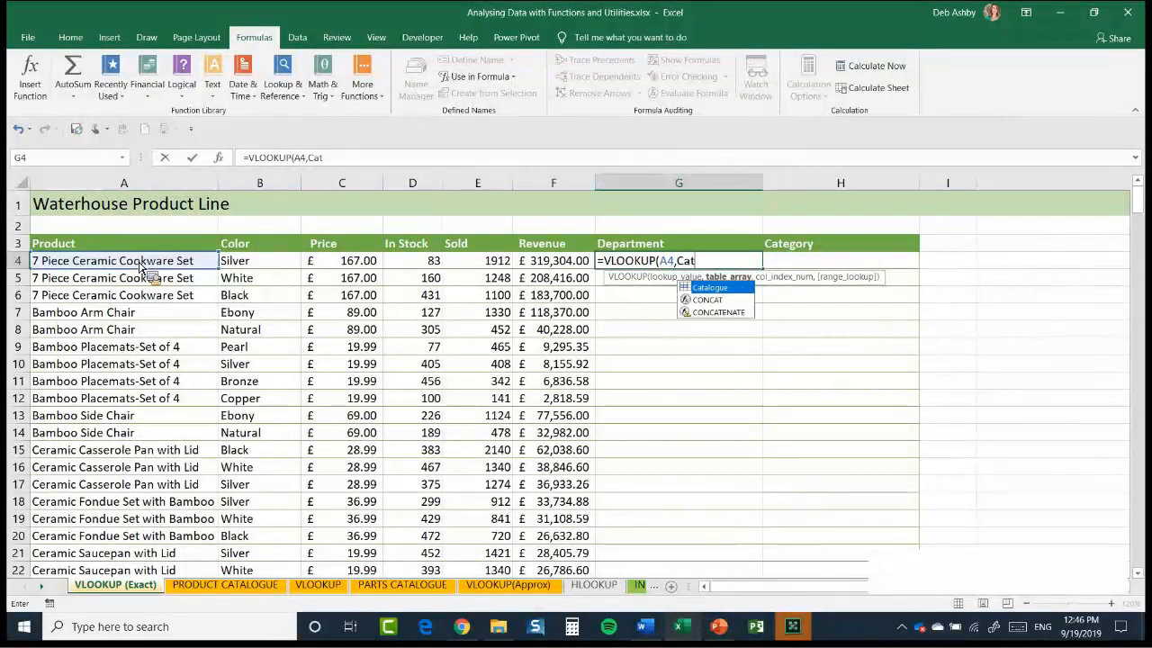
key(Tab)
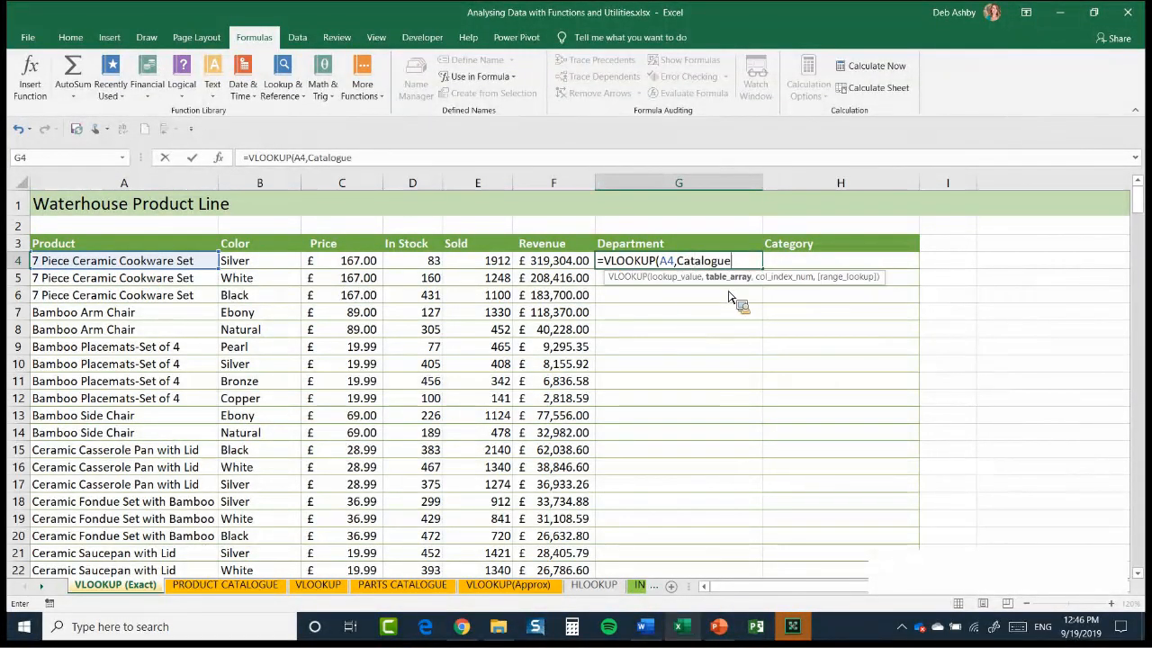
text(,)
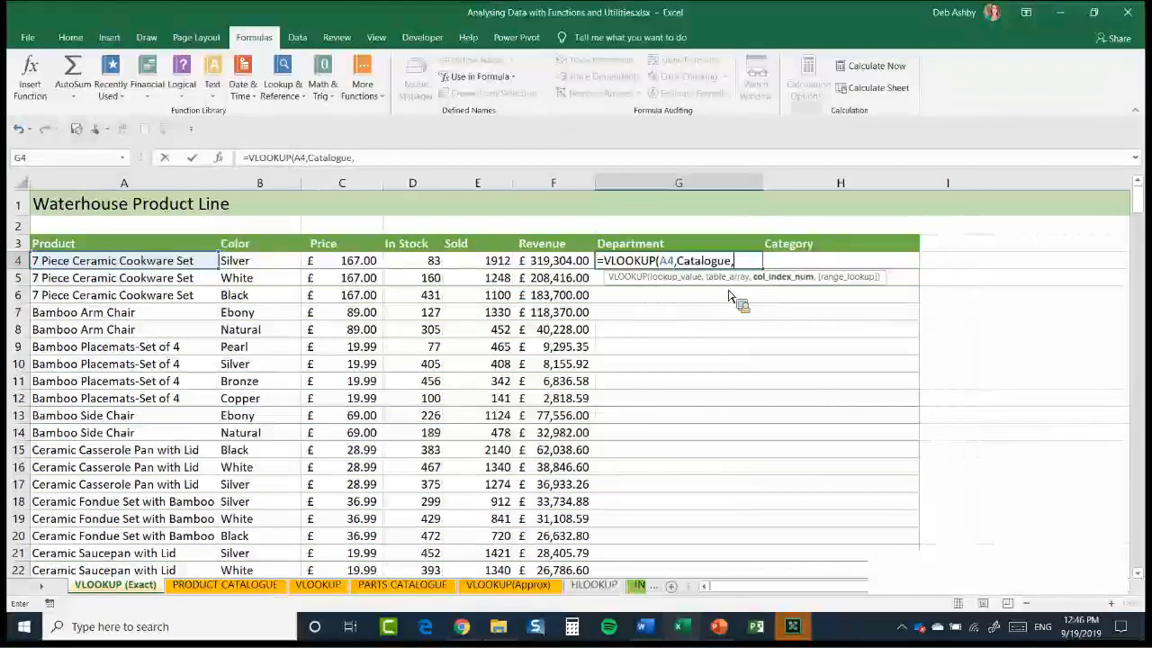
text(2)
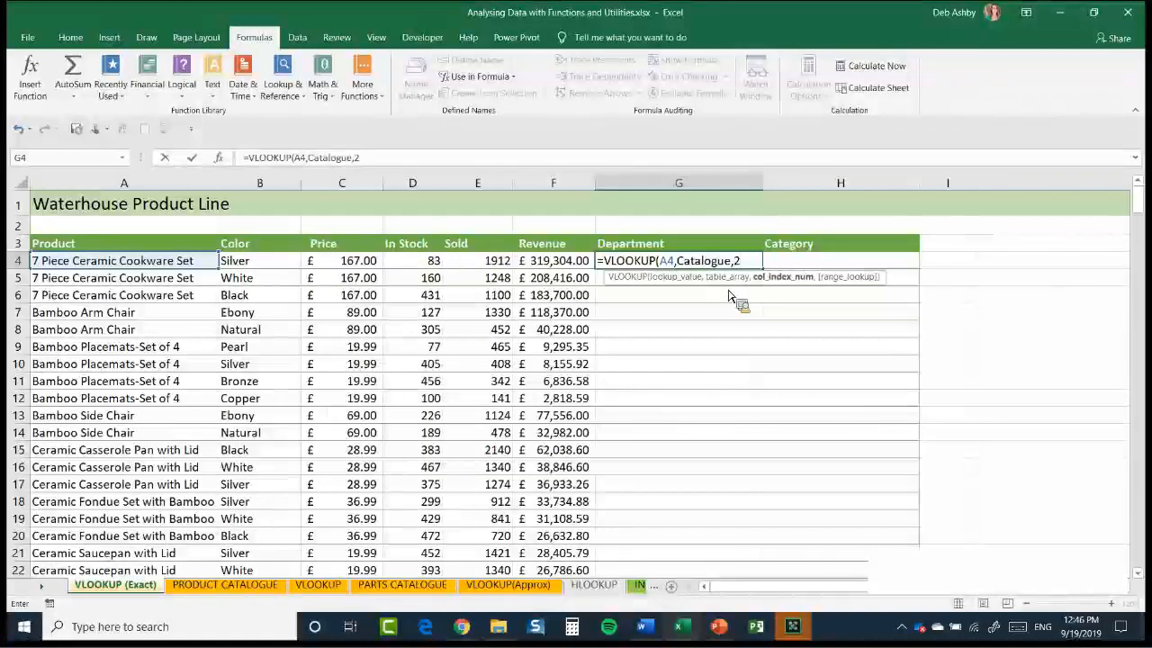
text(,)
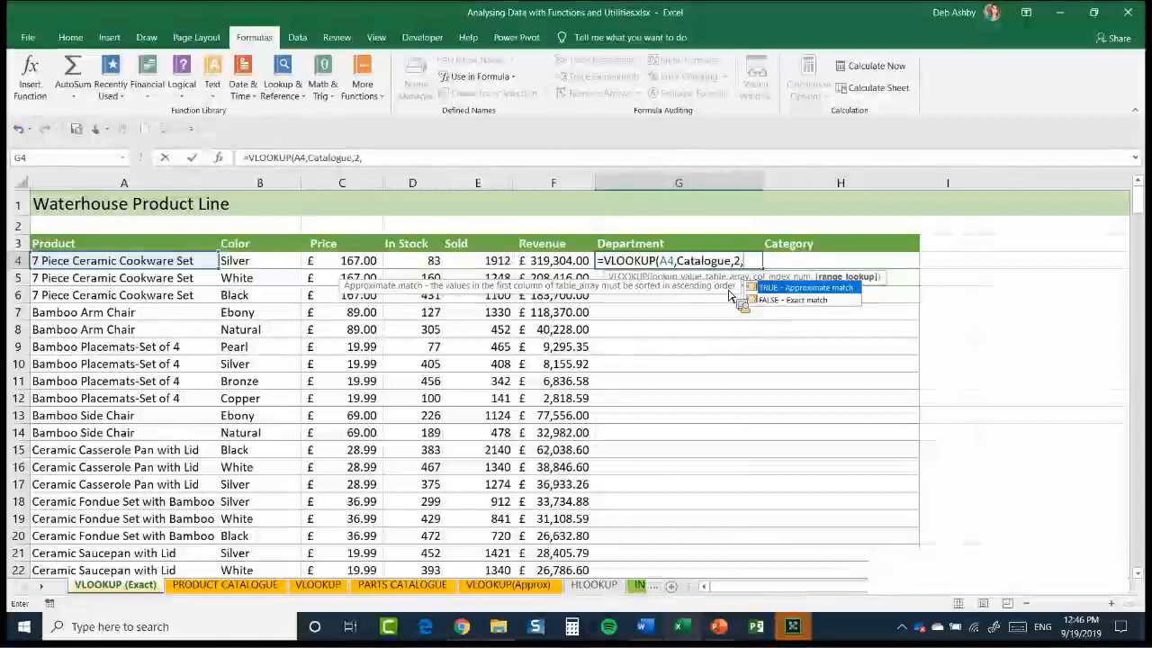
Complete G4's VLOOKUP with column index 2 and 0 for an exact match, and fill it down the Department column
text(FALSE)
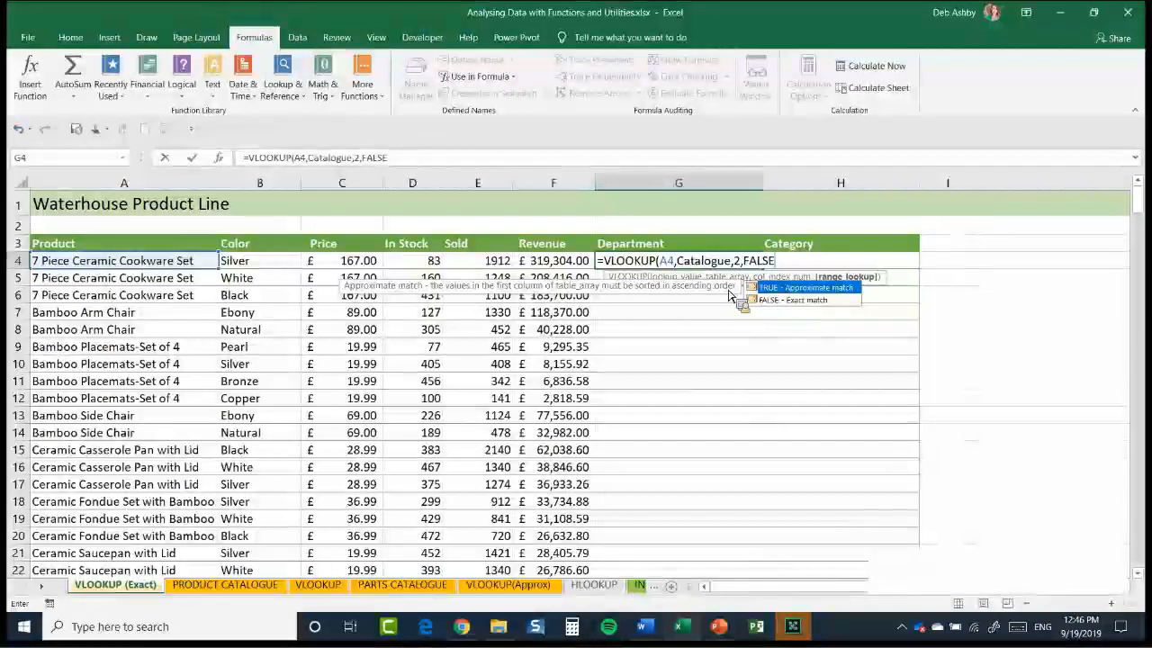
key(BackSpace)
key(BackSpace)
key(BackSpace)
key(BackSpace)
key(BackSpace)
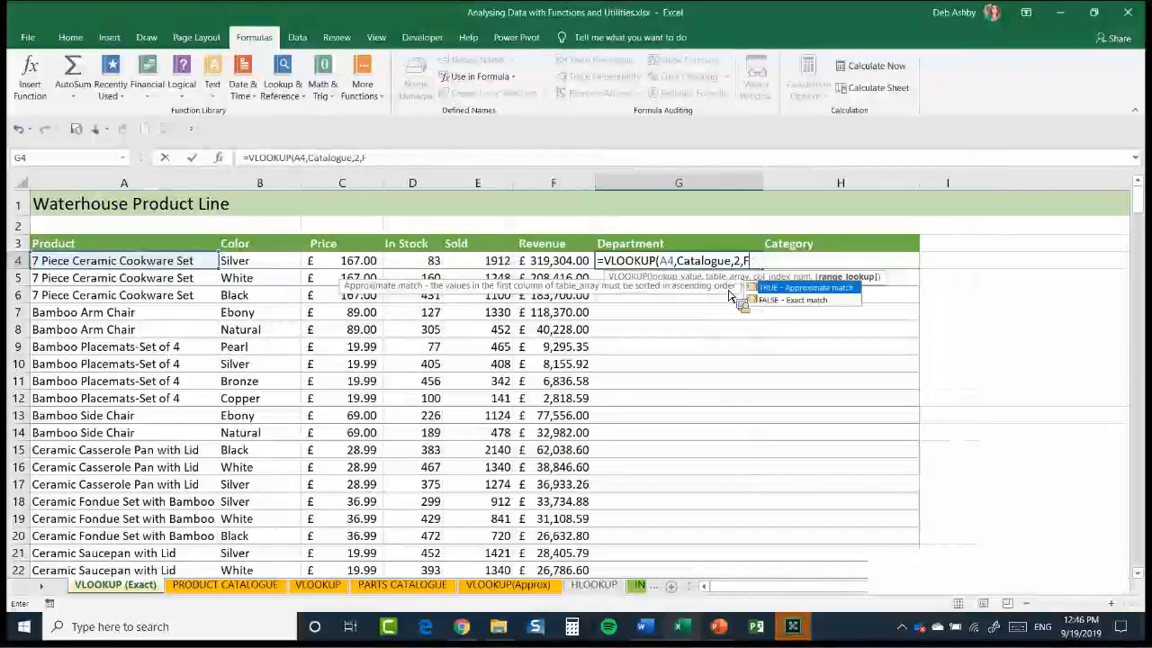
text(0)
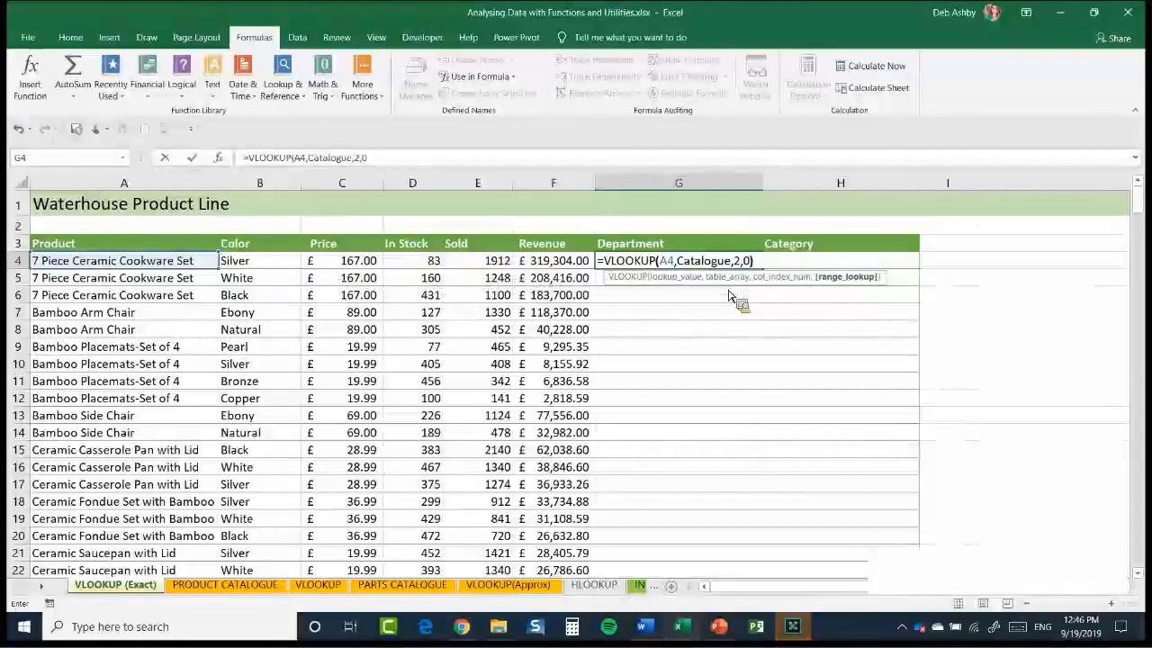
text())
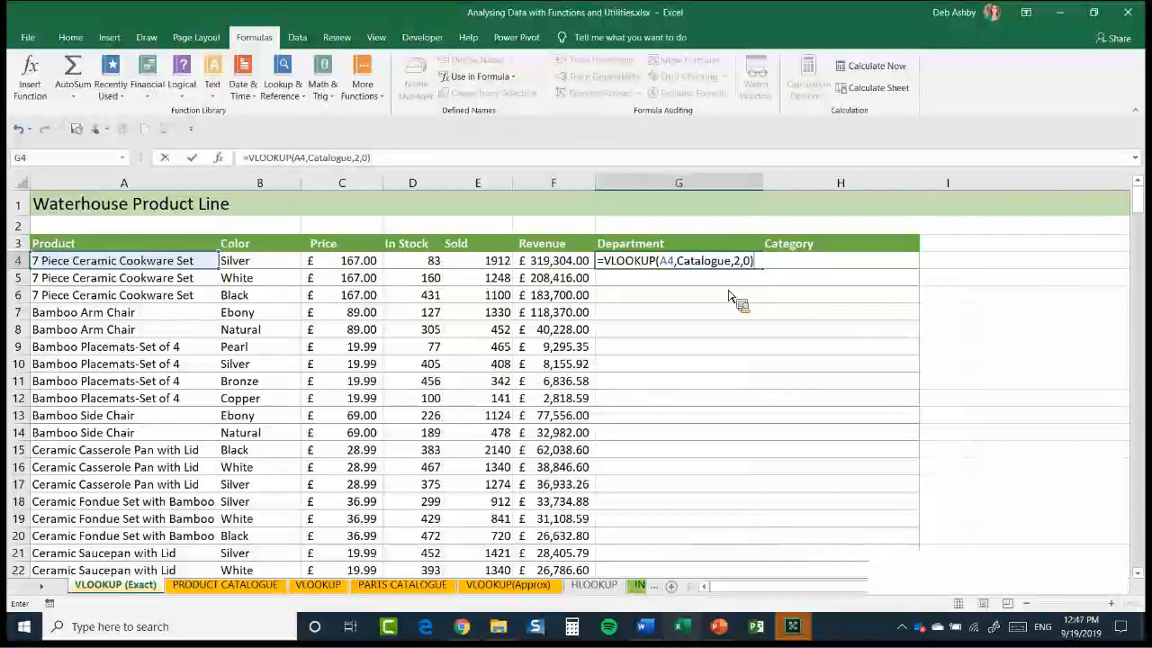
key(Return)
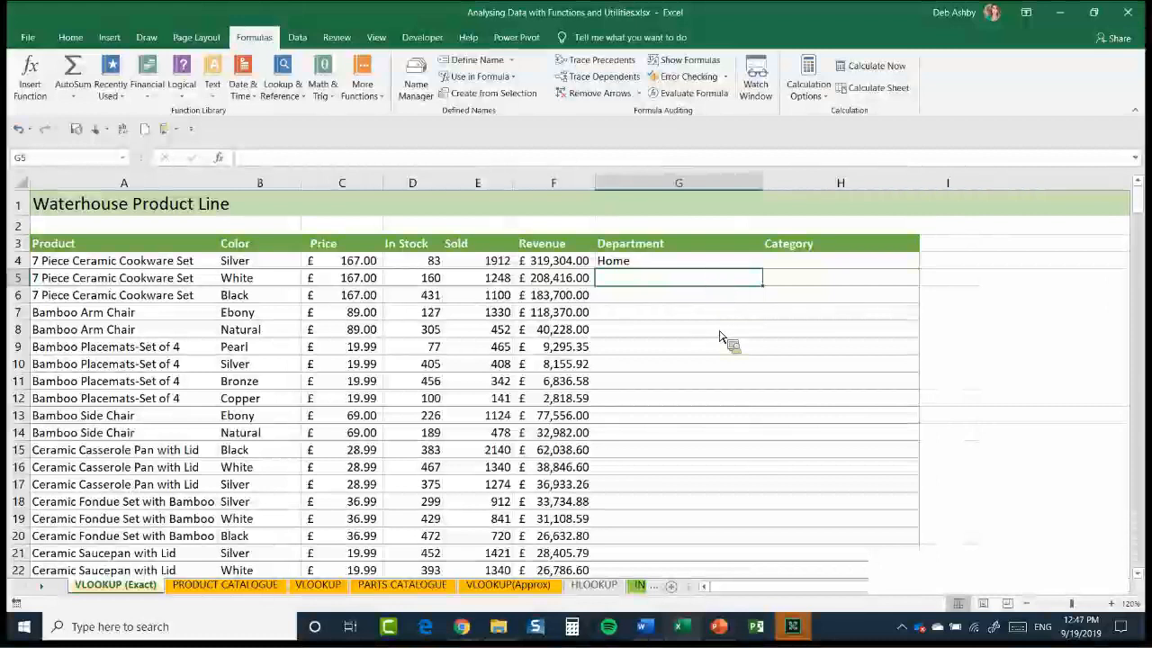
key(Up)
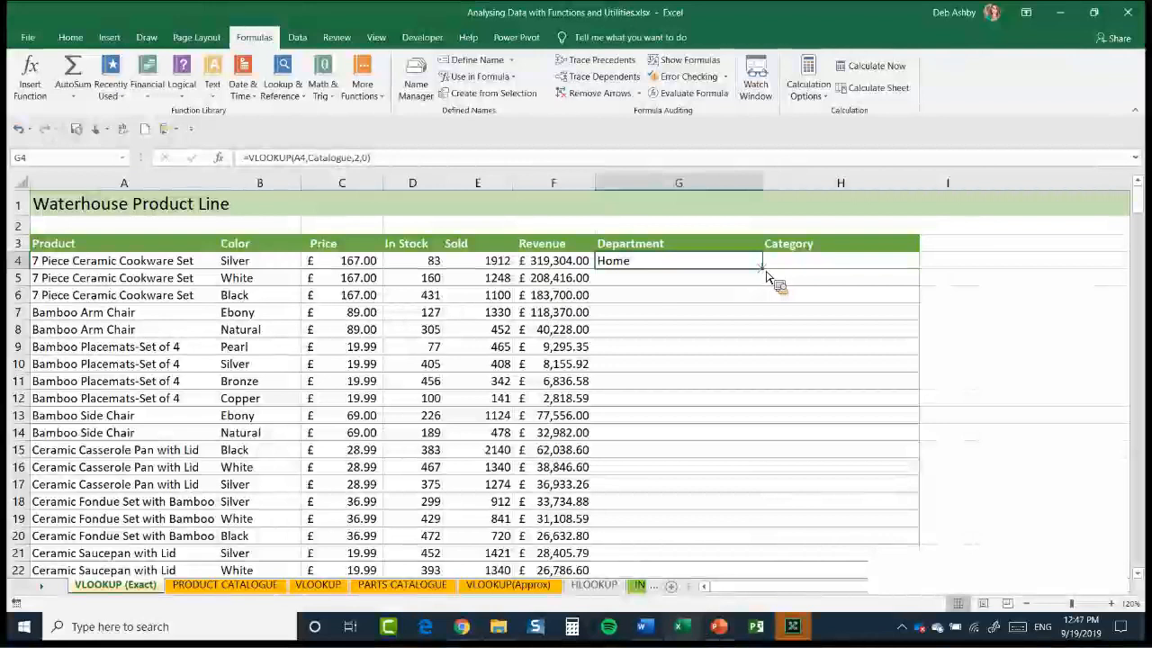
double_click(766, 272)
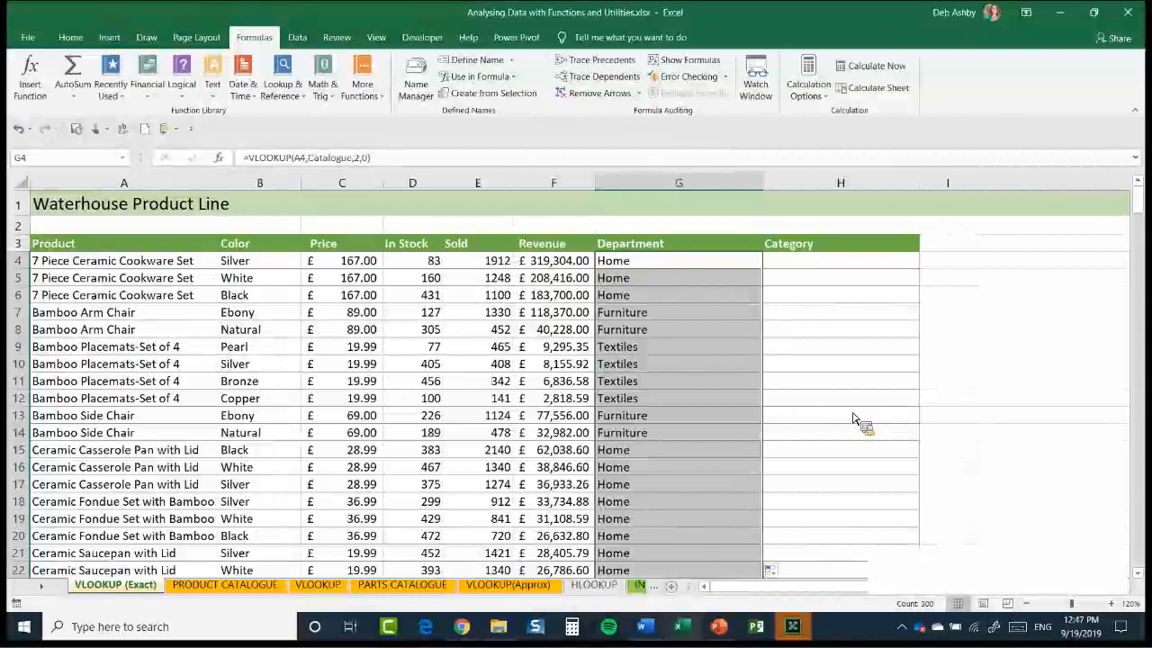
Check which column of the PRODUCT CATALOGUE table holds the Category, and return to H4 on the VLOOKUP (Exact) sheet
key(Right)
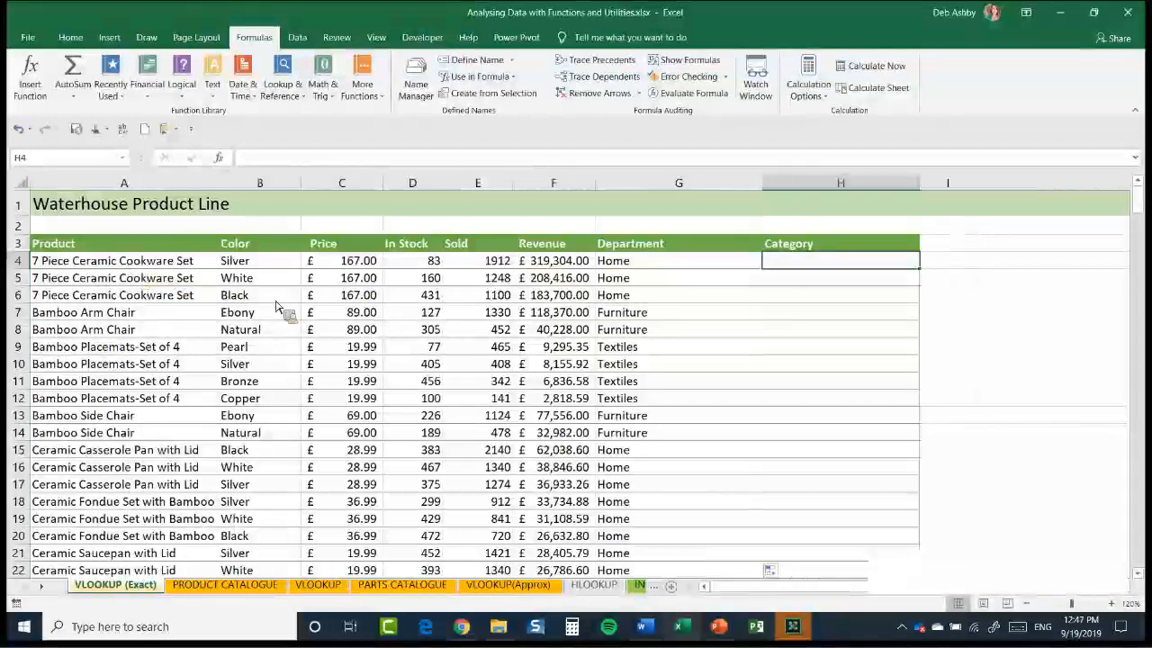
key(Home)
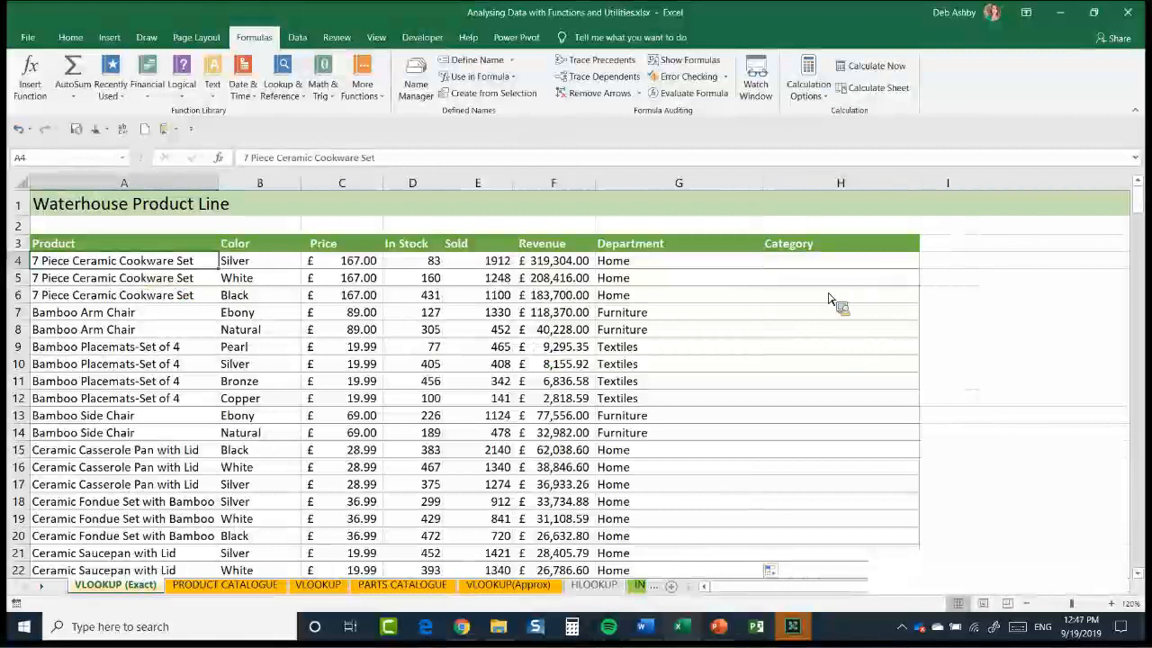
click(831, 262)
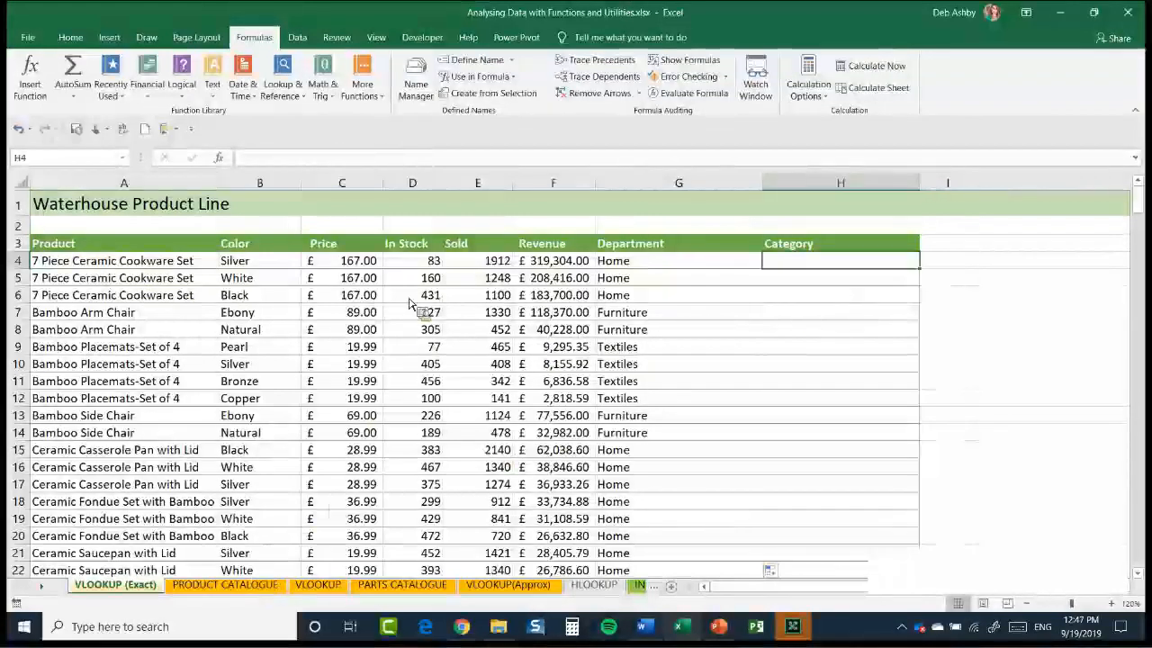
key(ctrl+Page_Down)
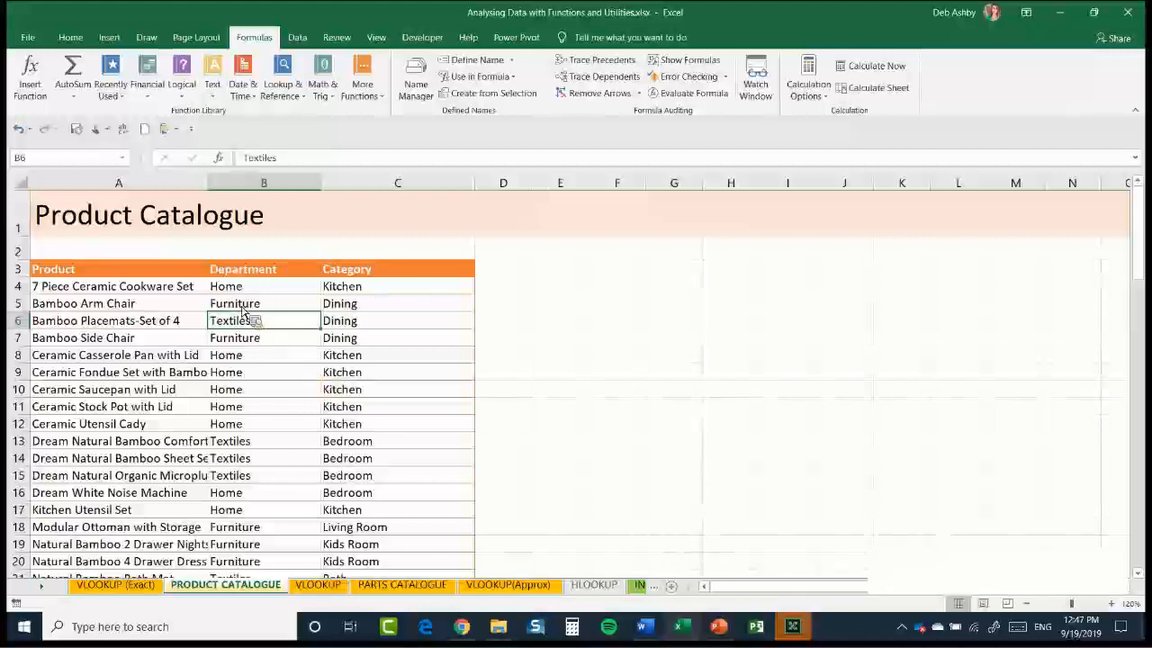
key(Right)
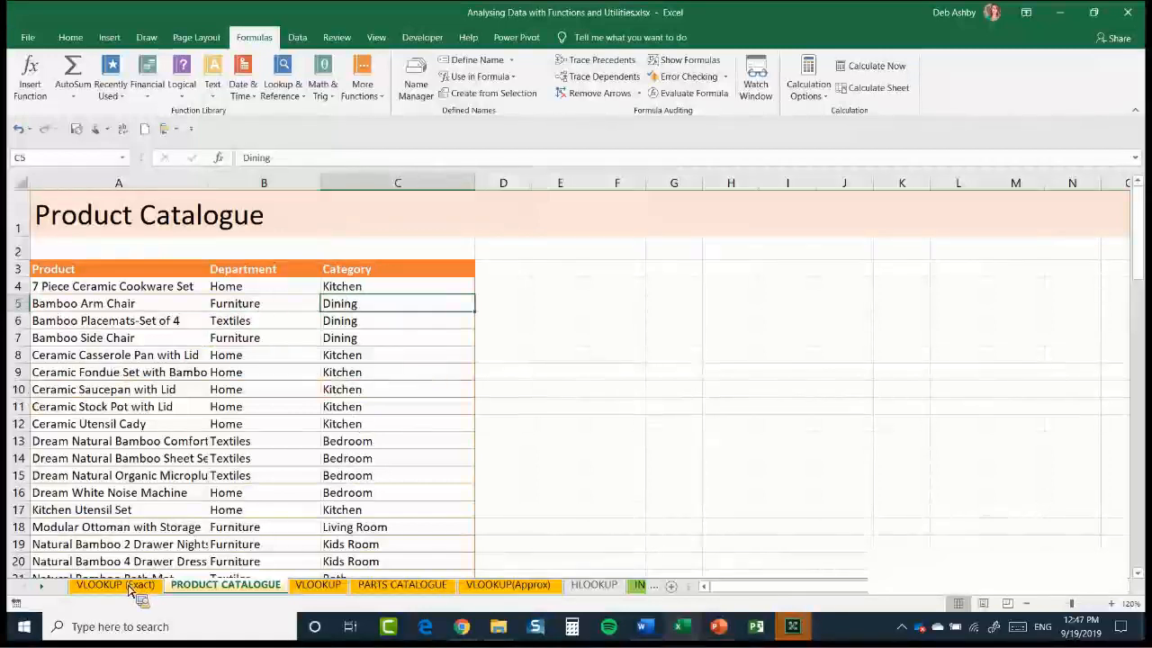
key(ctrl+Page_Up)
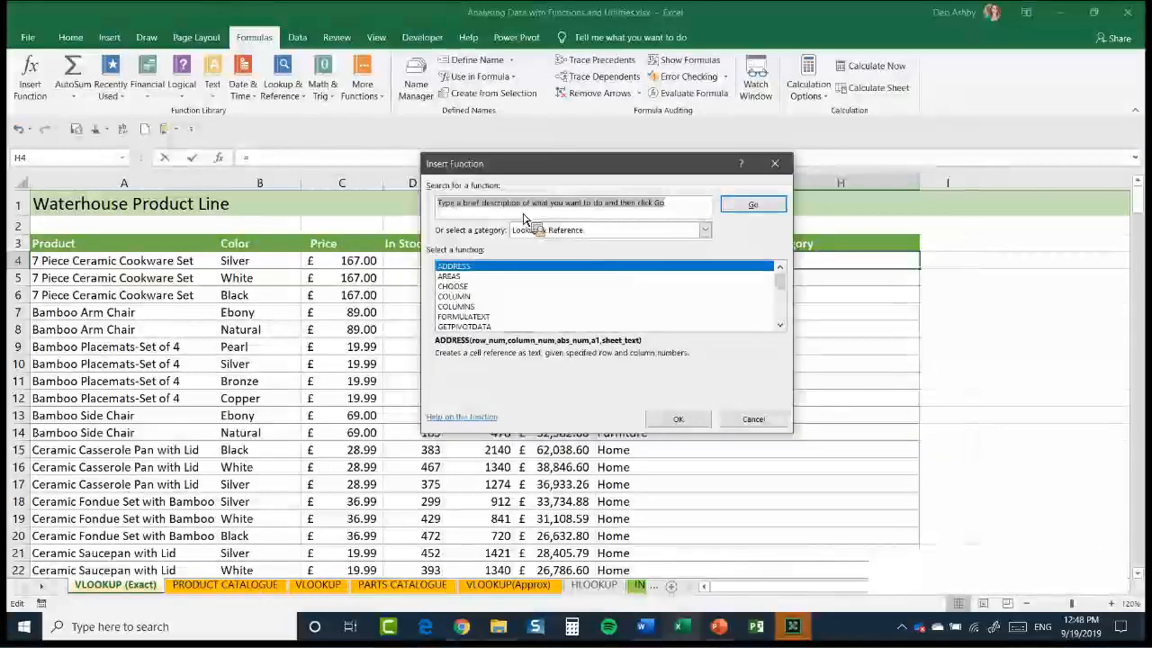
Find VLOOKUP by a function search, insert it in H4, and move its arguments dialog clear of the product data
text(V)
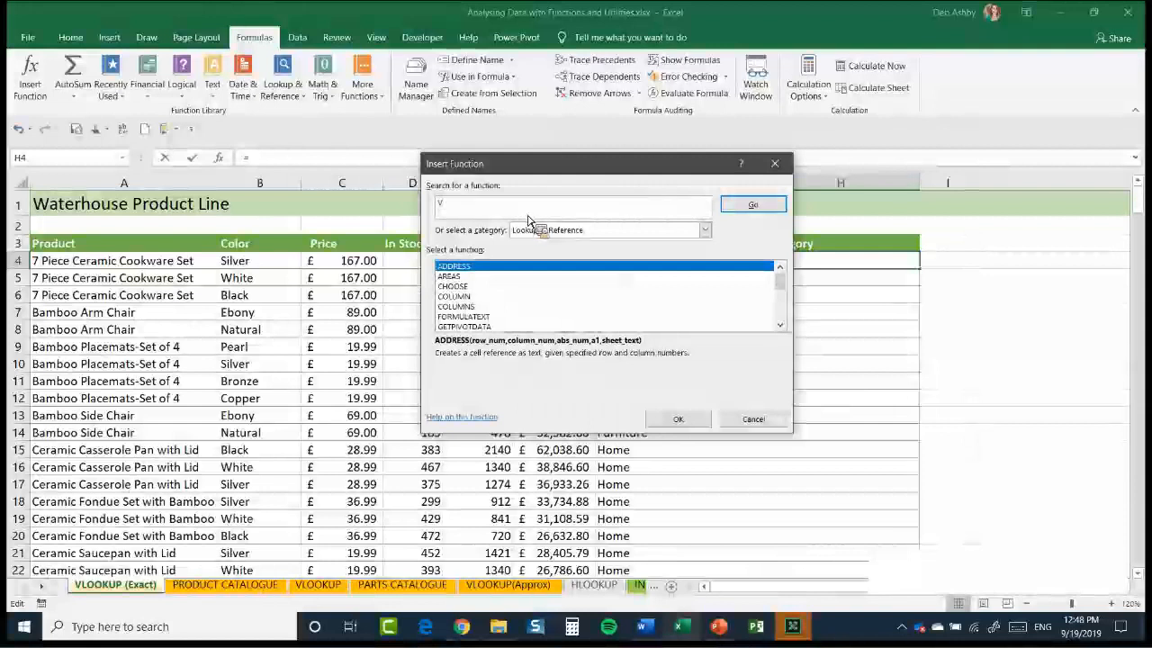
text(LOOKUP)
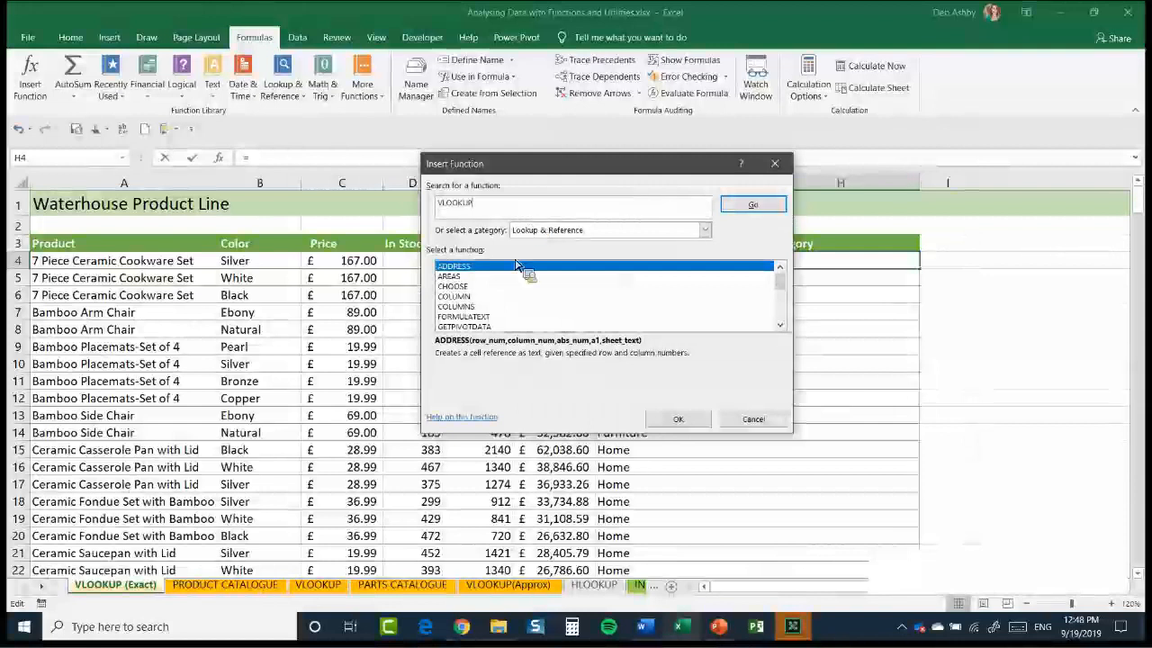
key(Return)
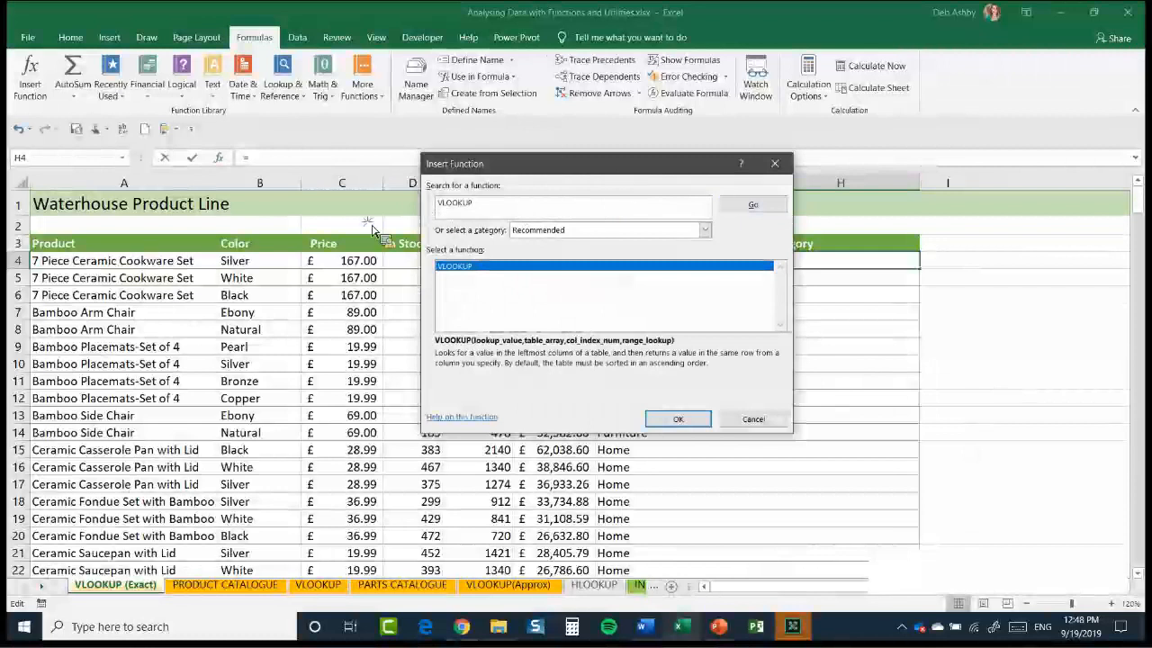
key(Return)
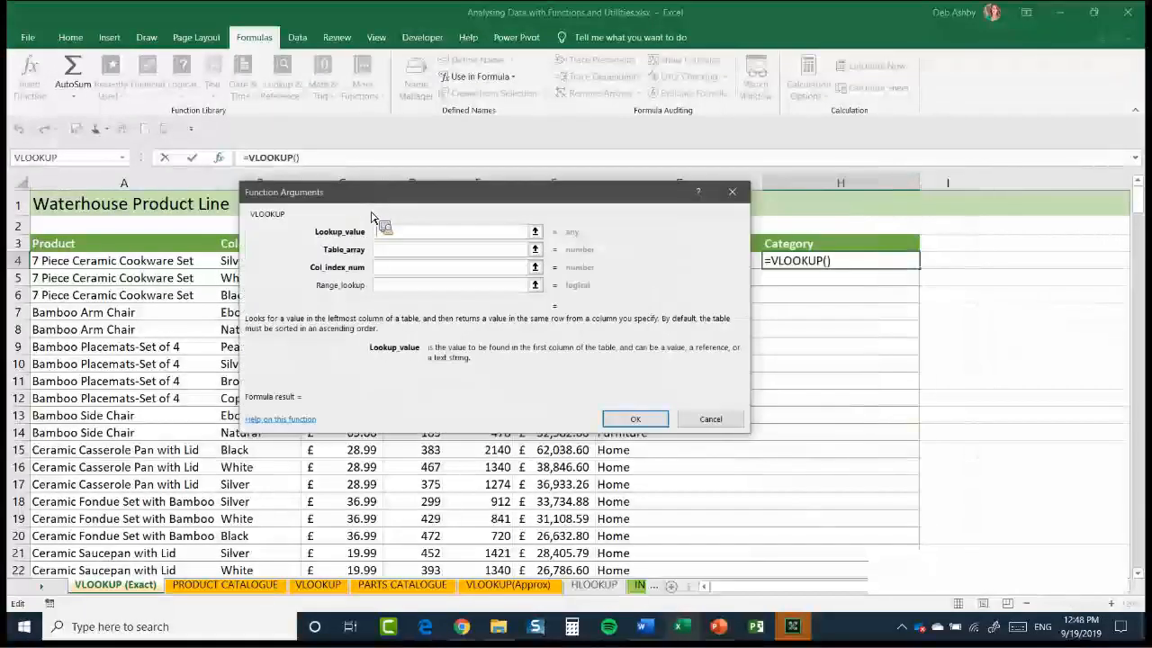
drag(370, 212, 371, 209)
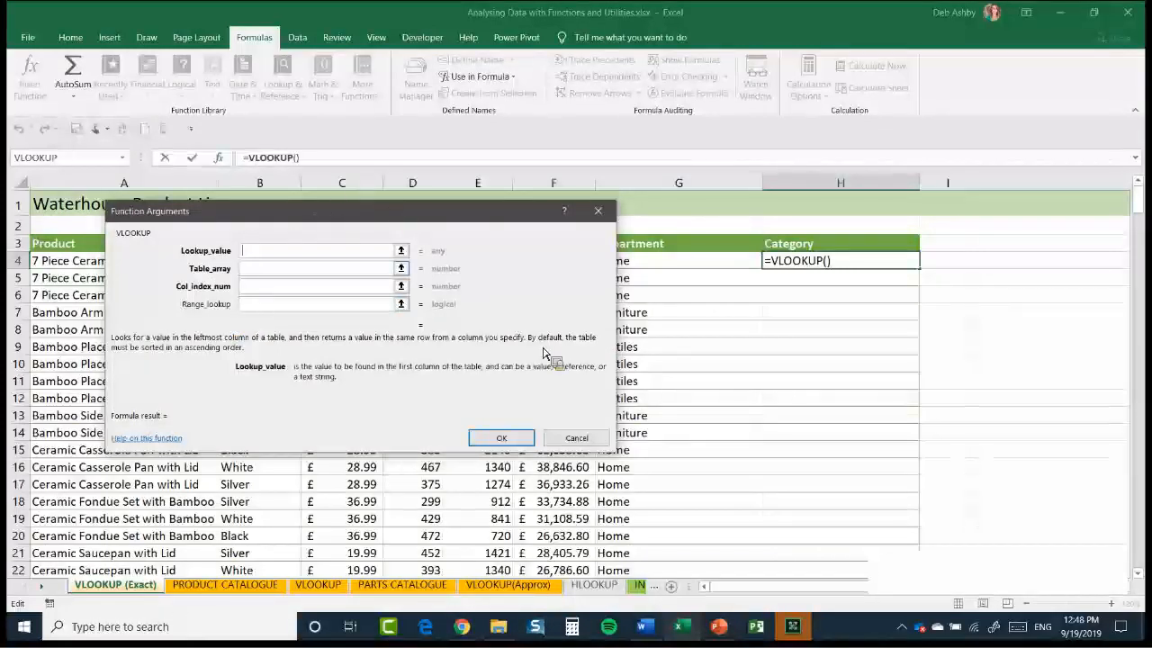
drag(333, 212, 377, 180)
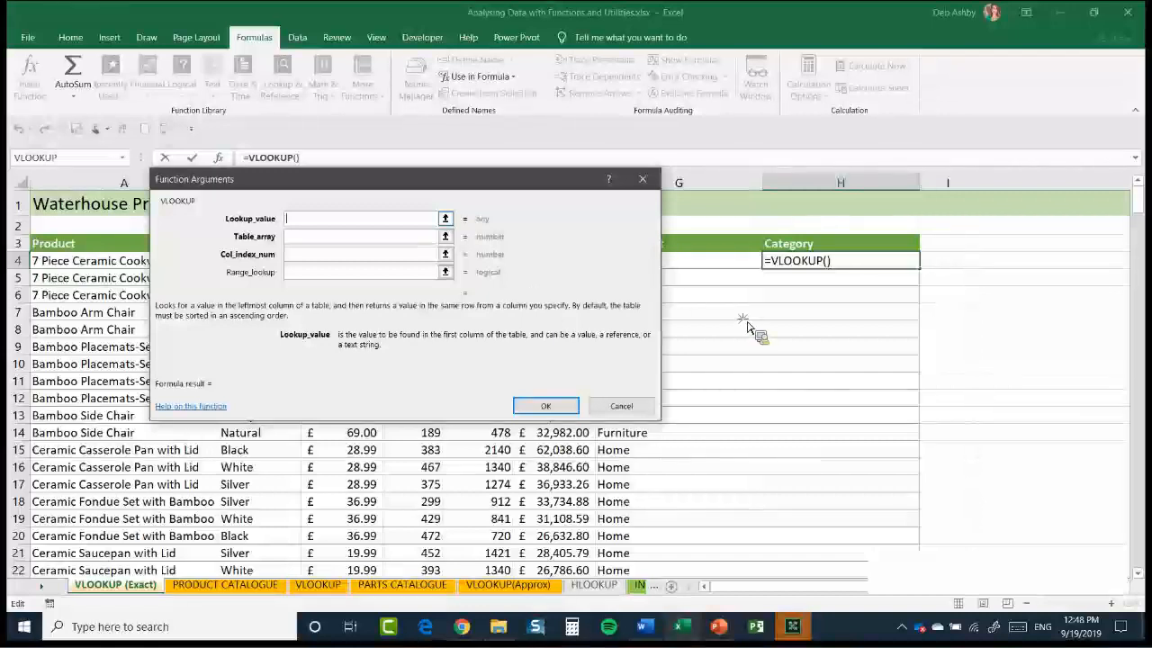
drag(373, 179, 759, 310)
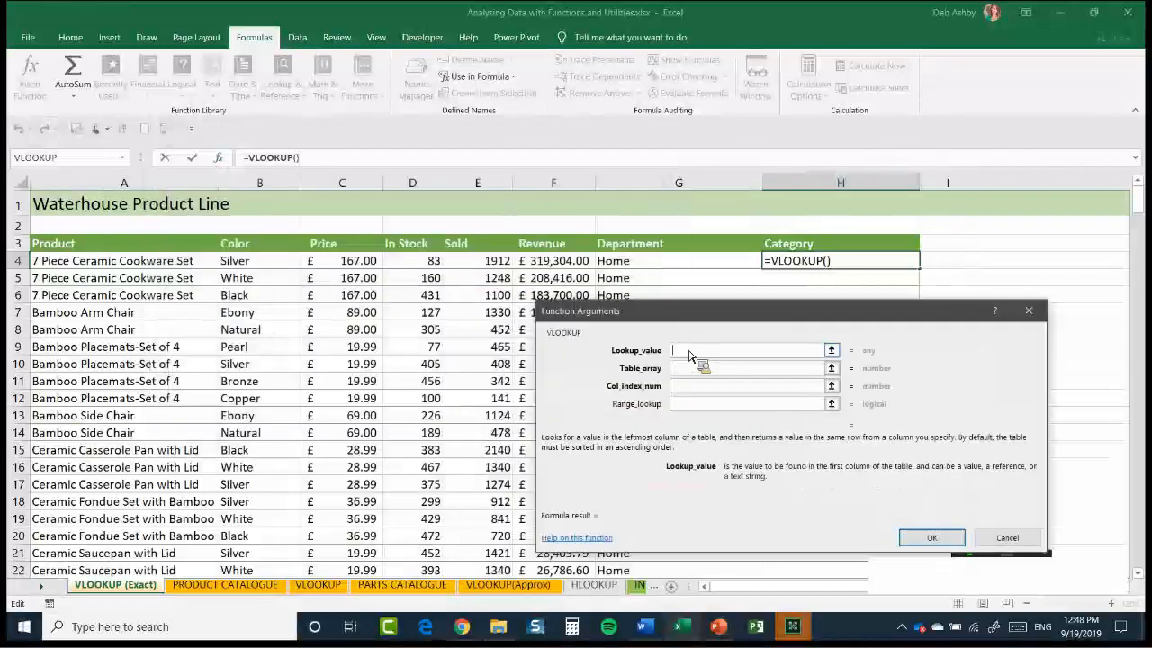
Set A4 as the lookup value and the named range Catalogue as the table array of H4's VLOOKUP
click(124, 269)
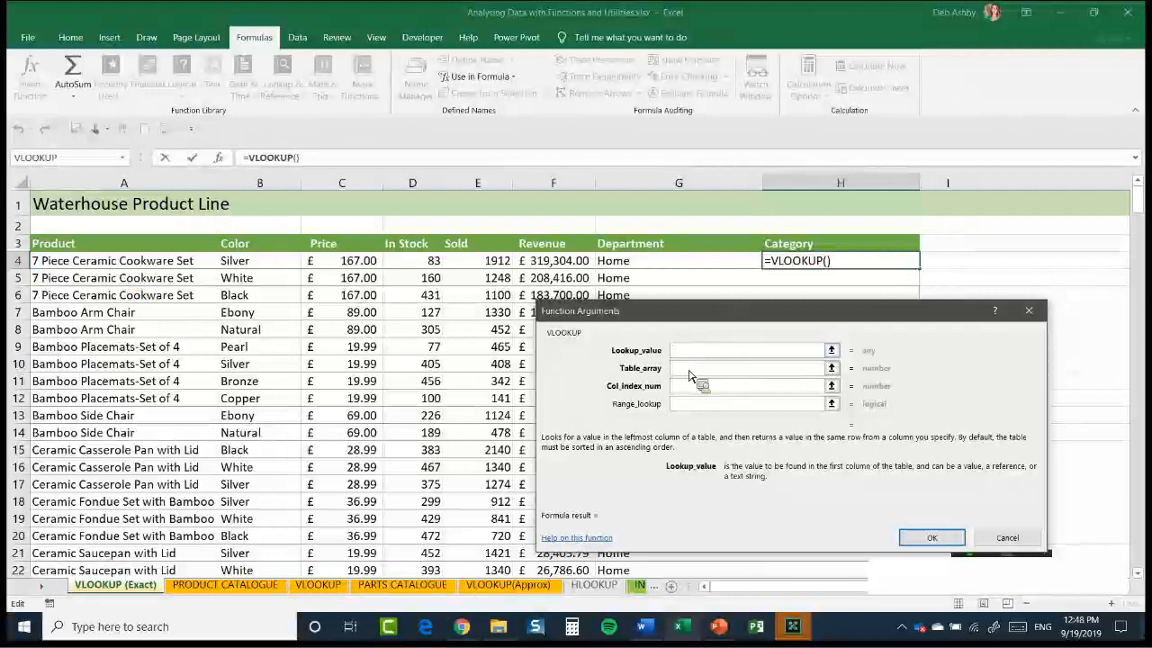
key(Tab)
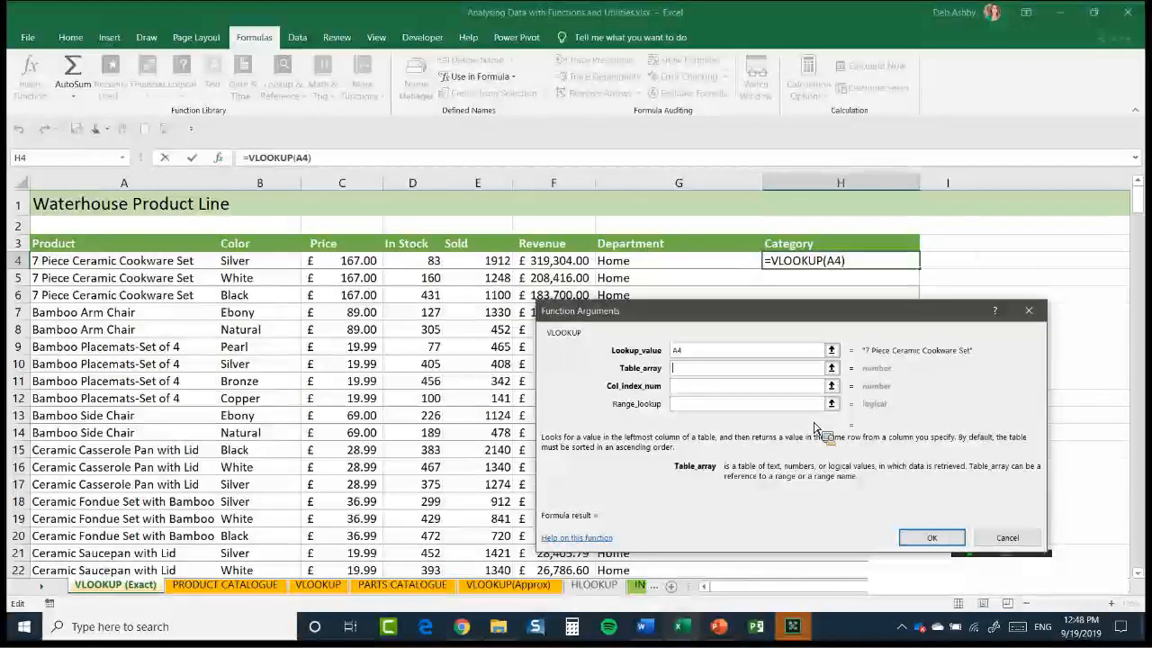
key(F3)
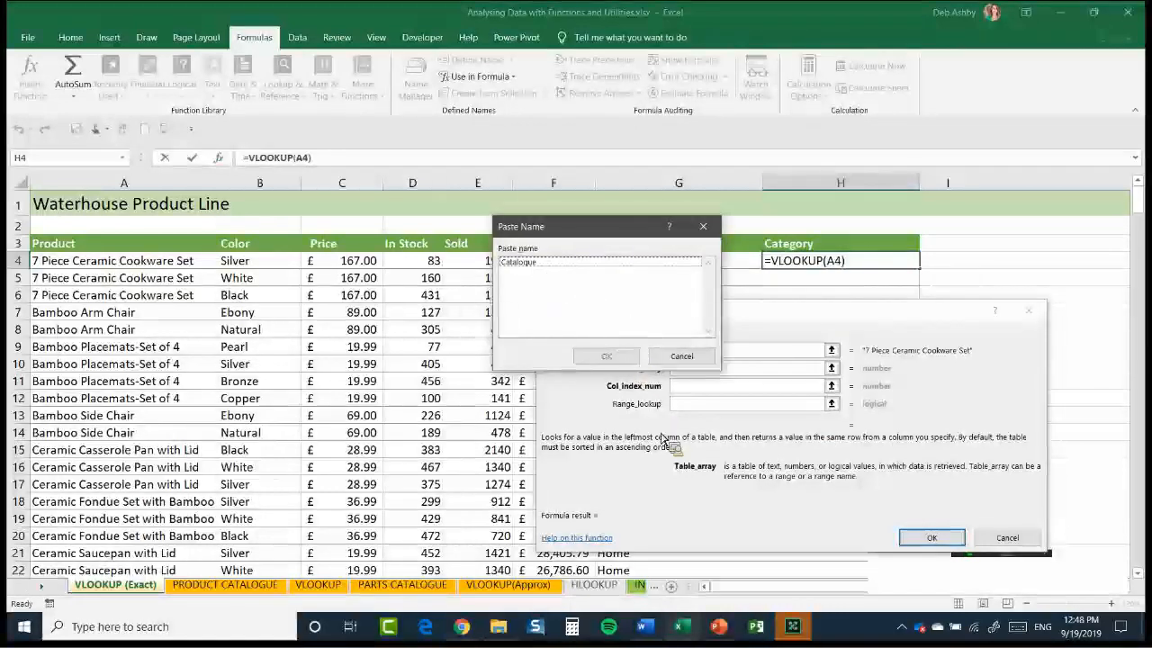
key(Down)
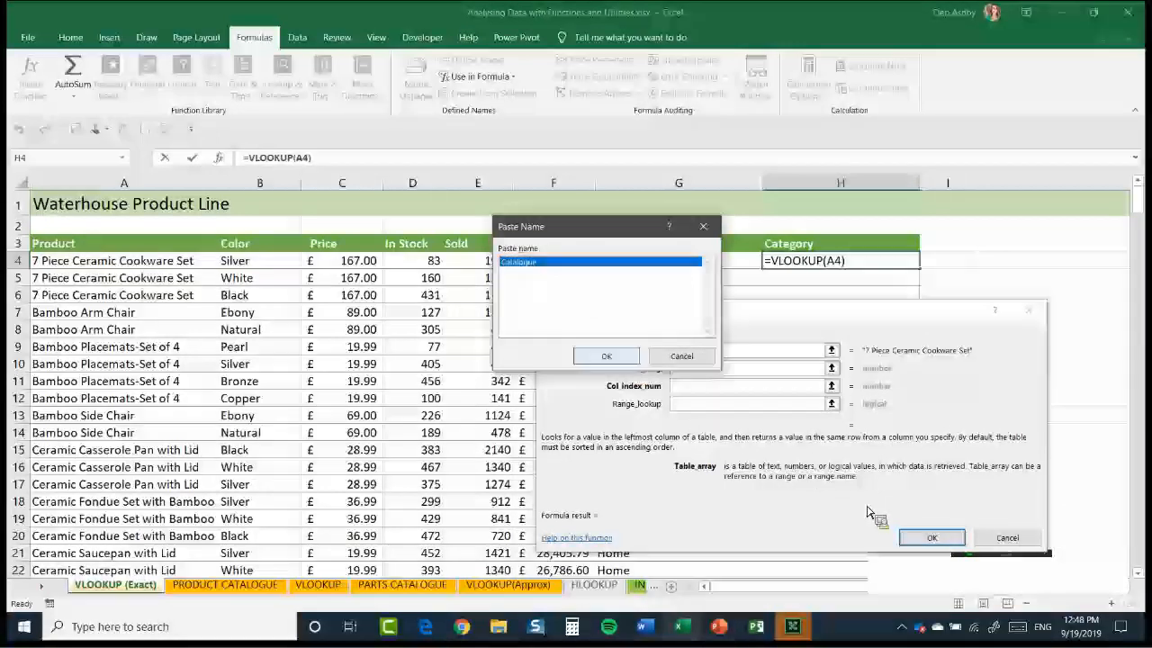
key(Return)
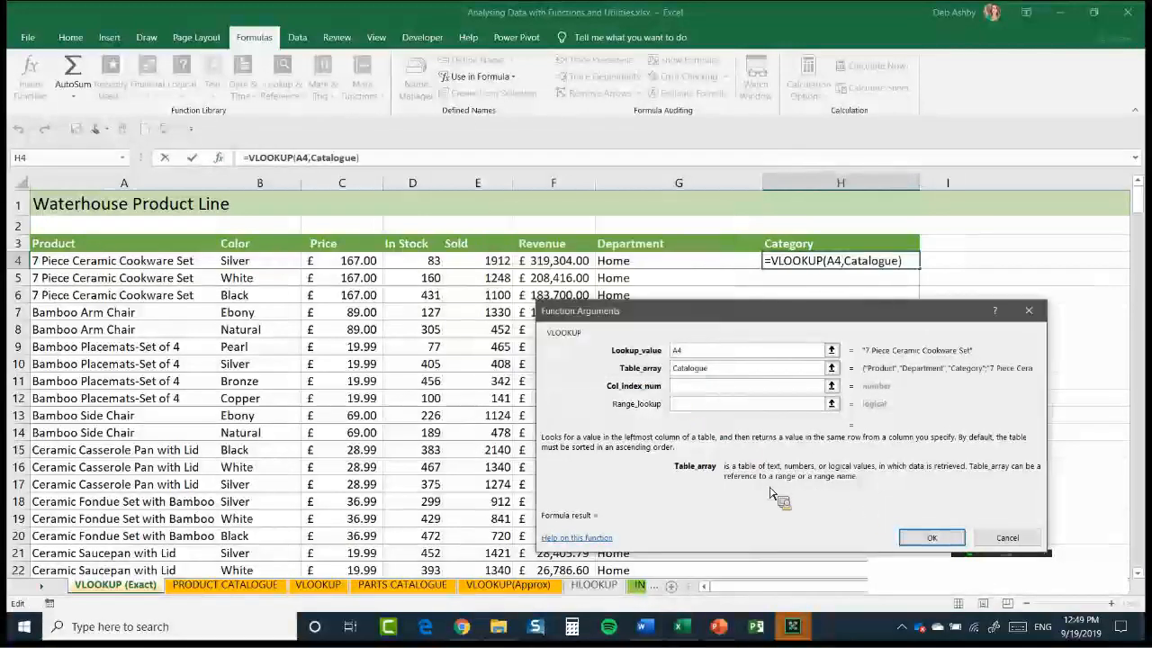
Complete H4's VLOOKUP with column index 3 and 0 for an exact match, and fill it down the Category column
key(Tab)
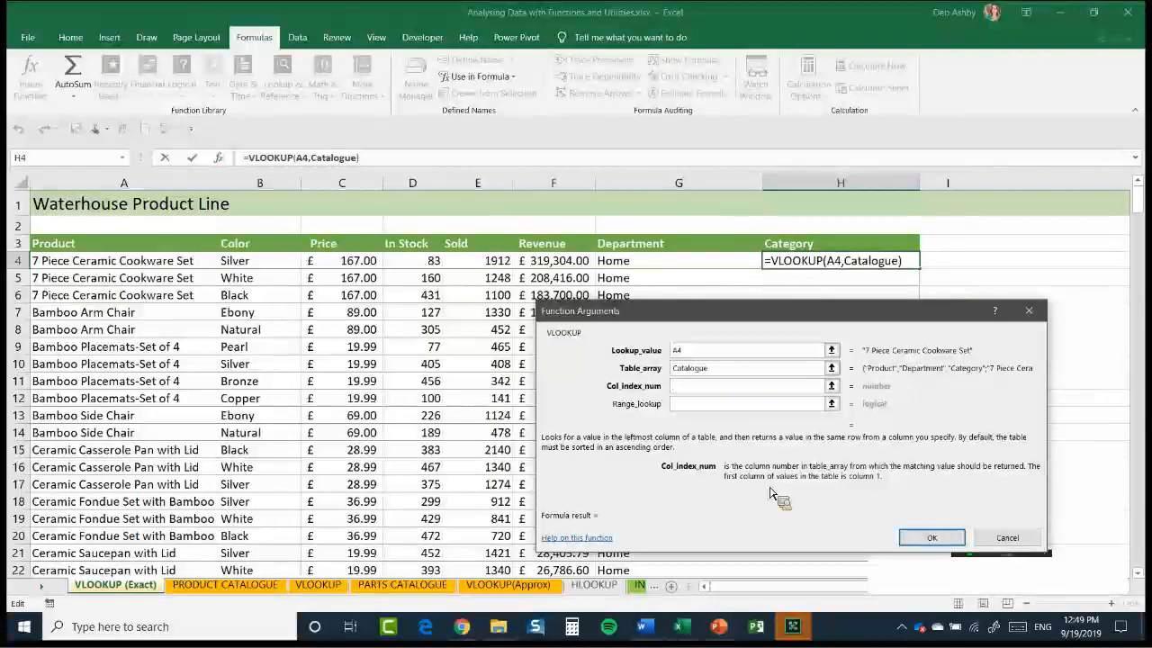
text(3)
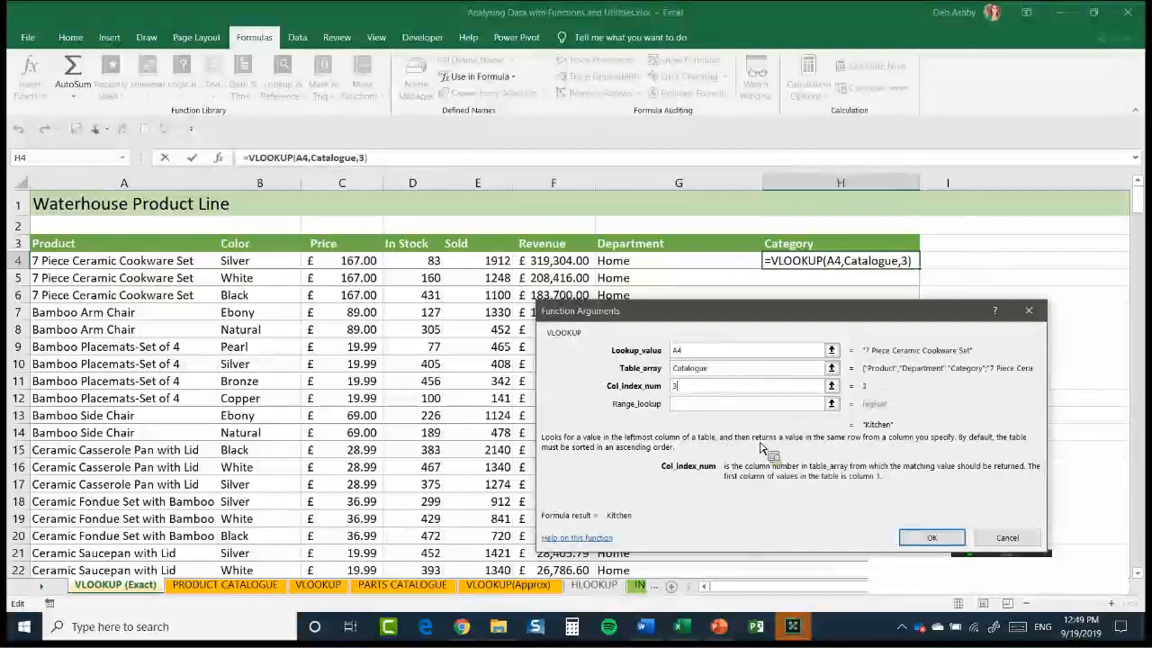
key(Tab)
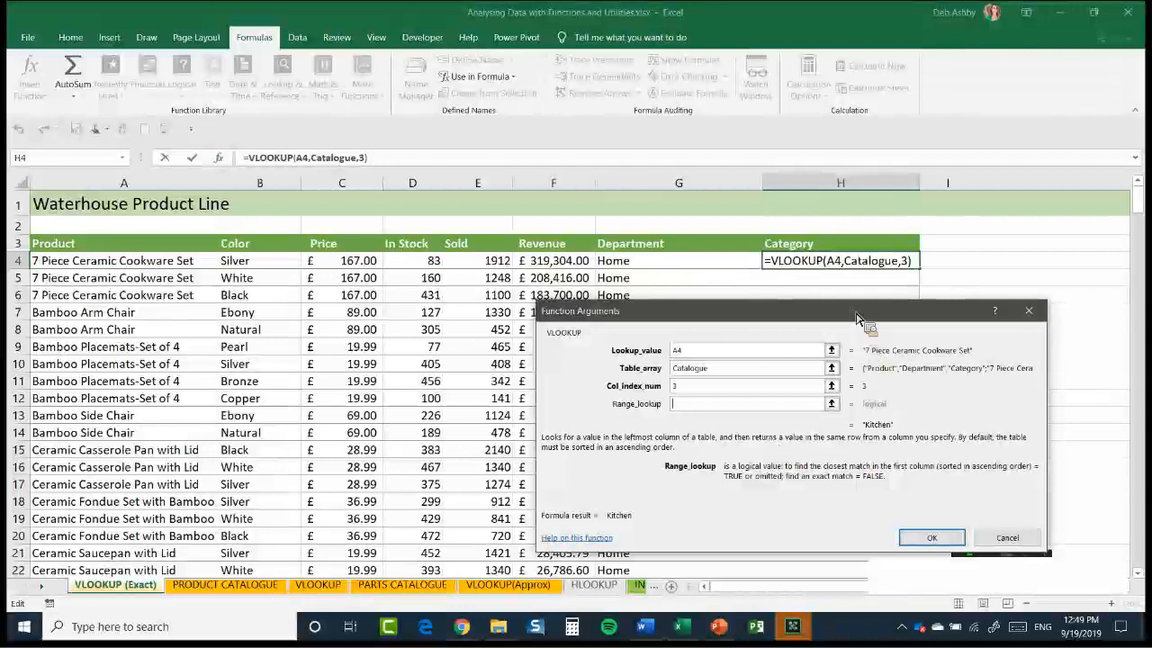
text(0)
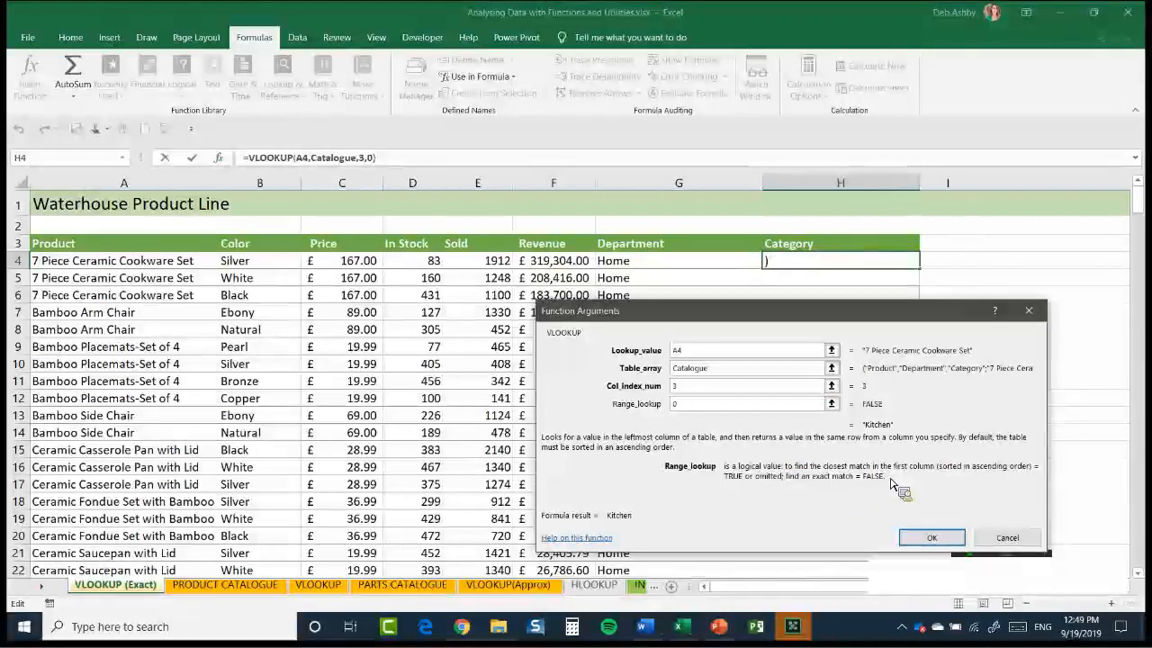
drag(830, 311, 800, 252)
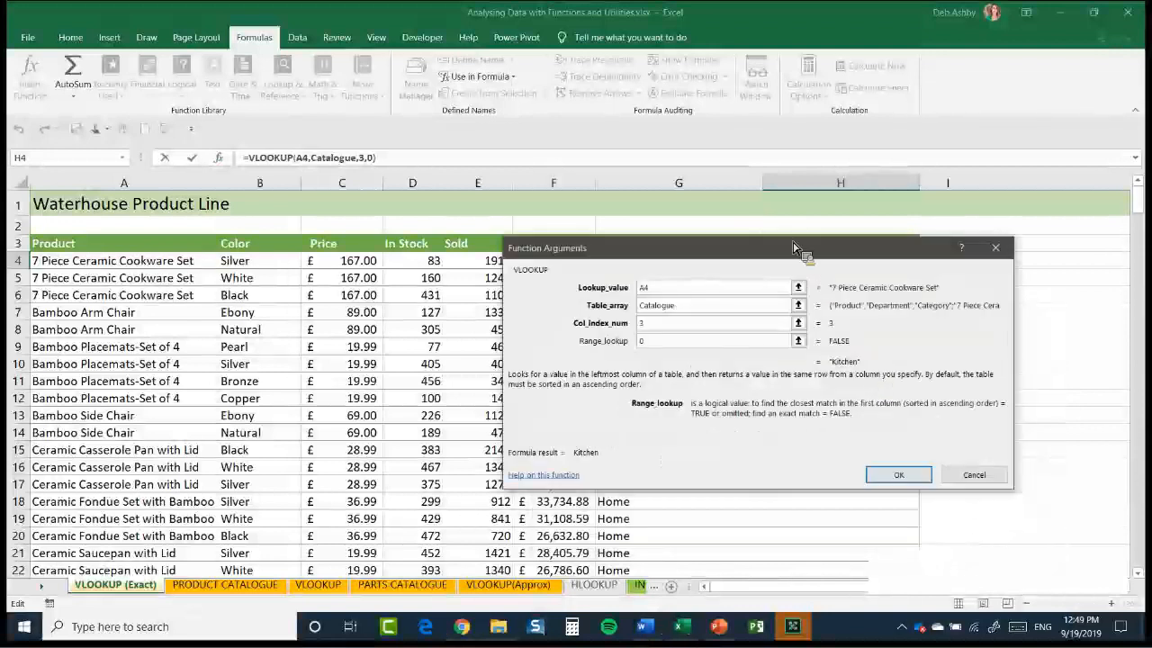
key(Return)
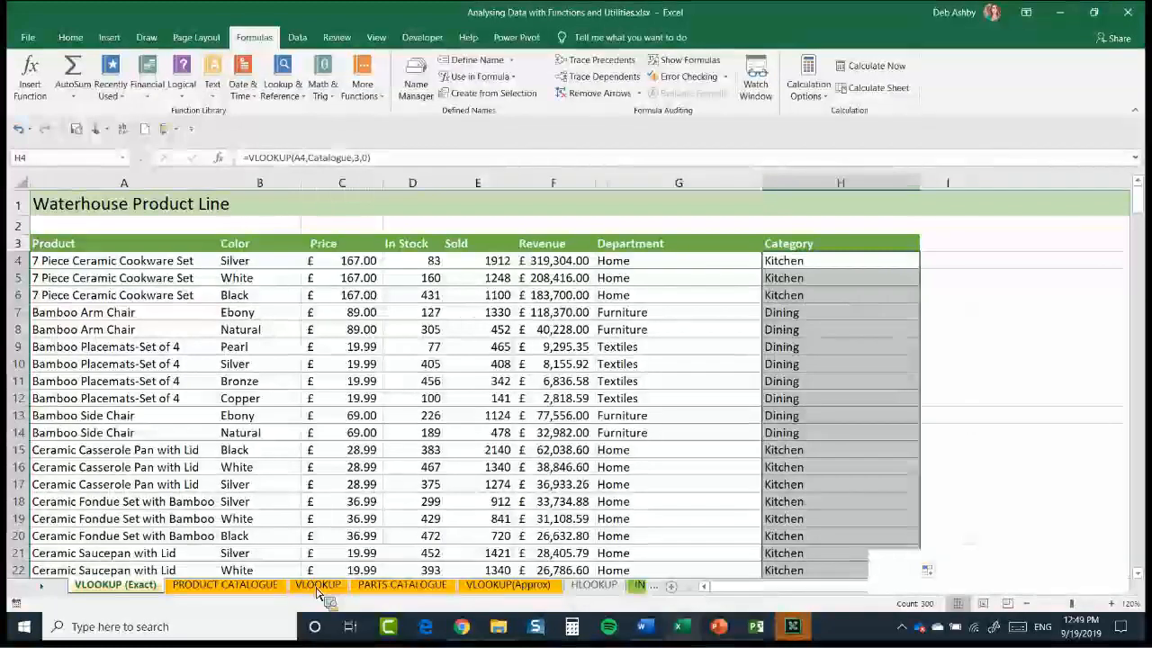
Examine the part numbers and the empty Description and Unit price columns on the VLOOKUP sheet
drag(316, 590, 443, 425)
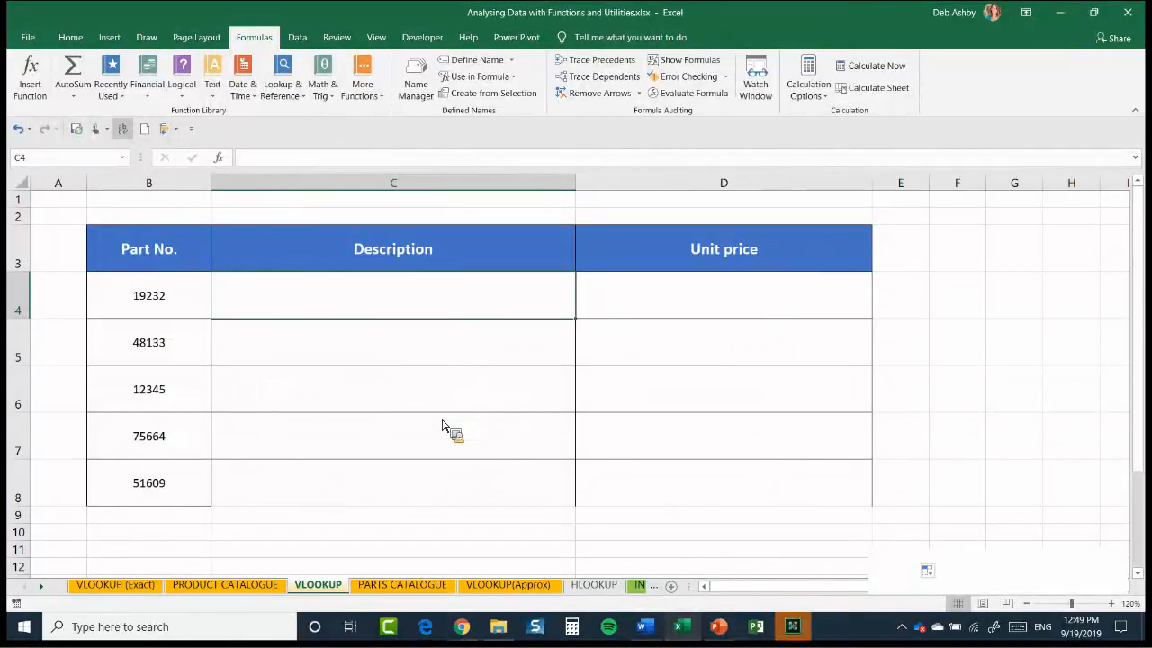
drag(443, 425, 152, 358)
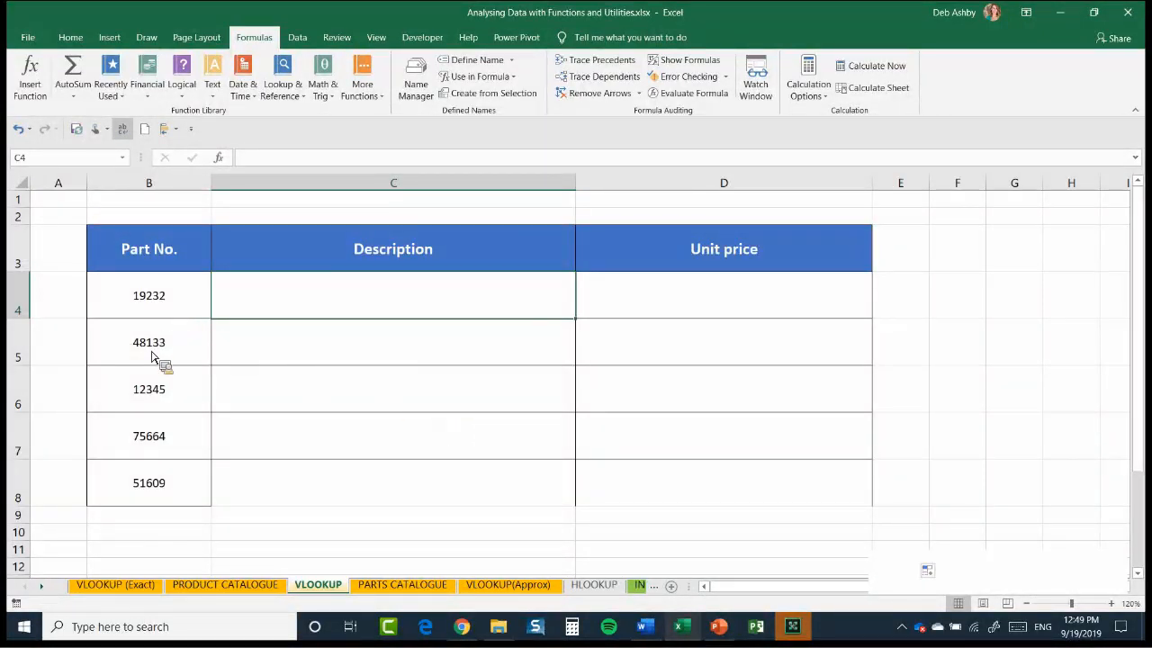
key(Left)
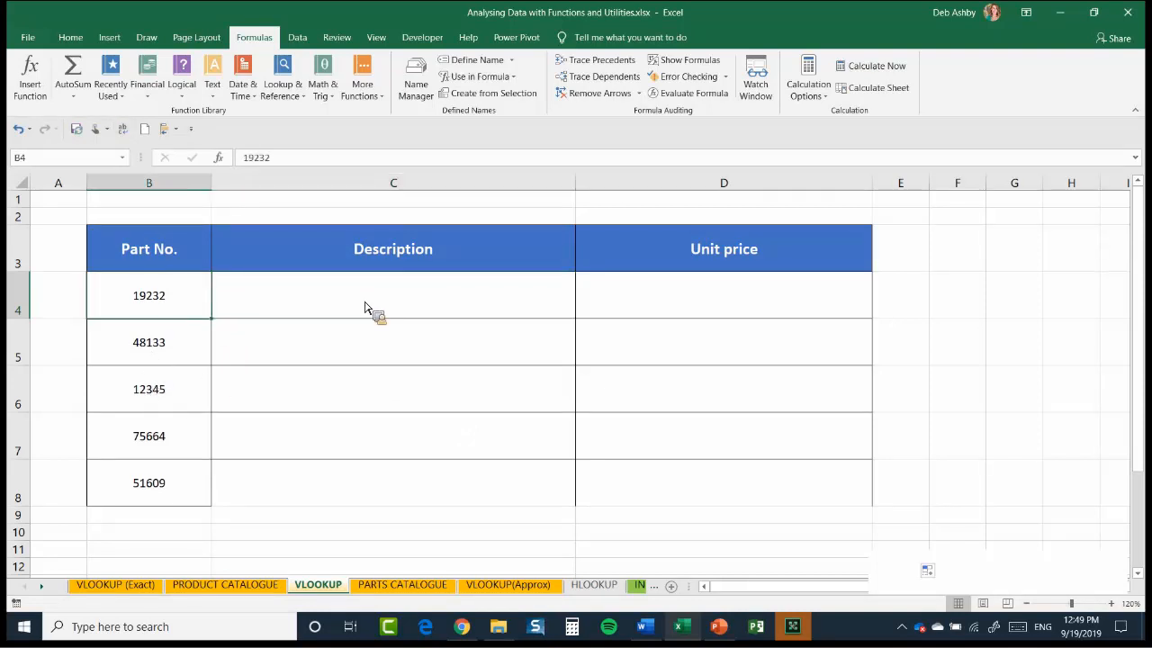
key(Down)
key(Down)
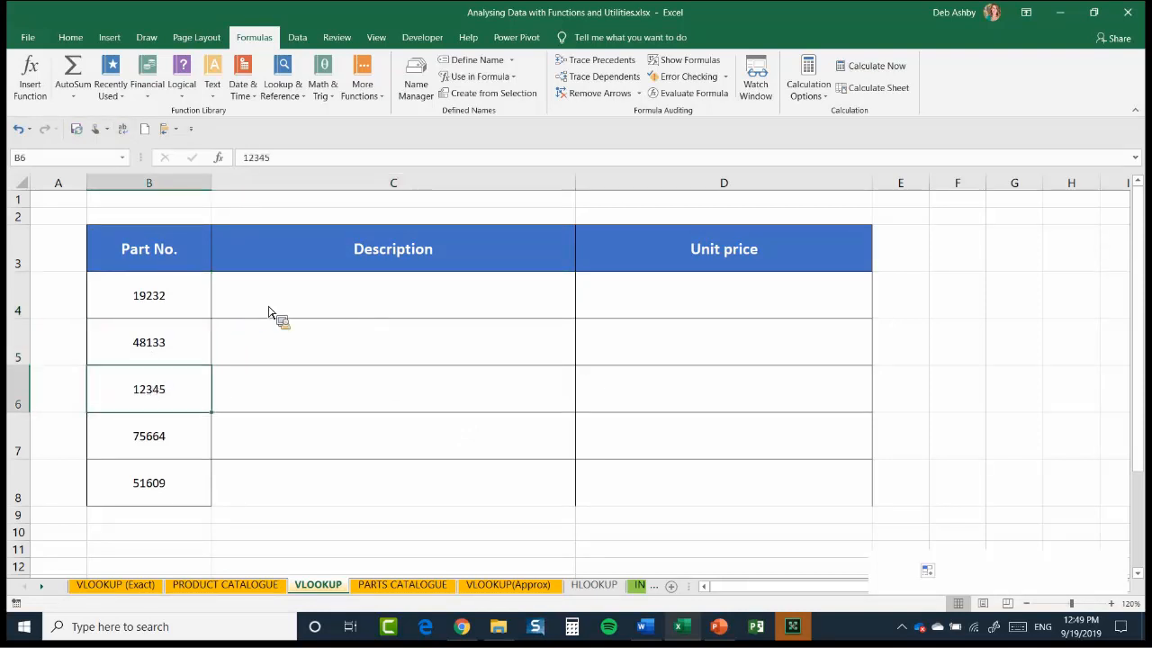
key(Up)
key(Up)
key(Right)
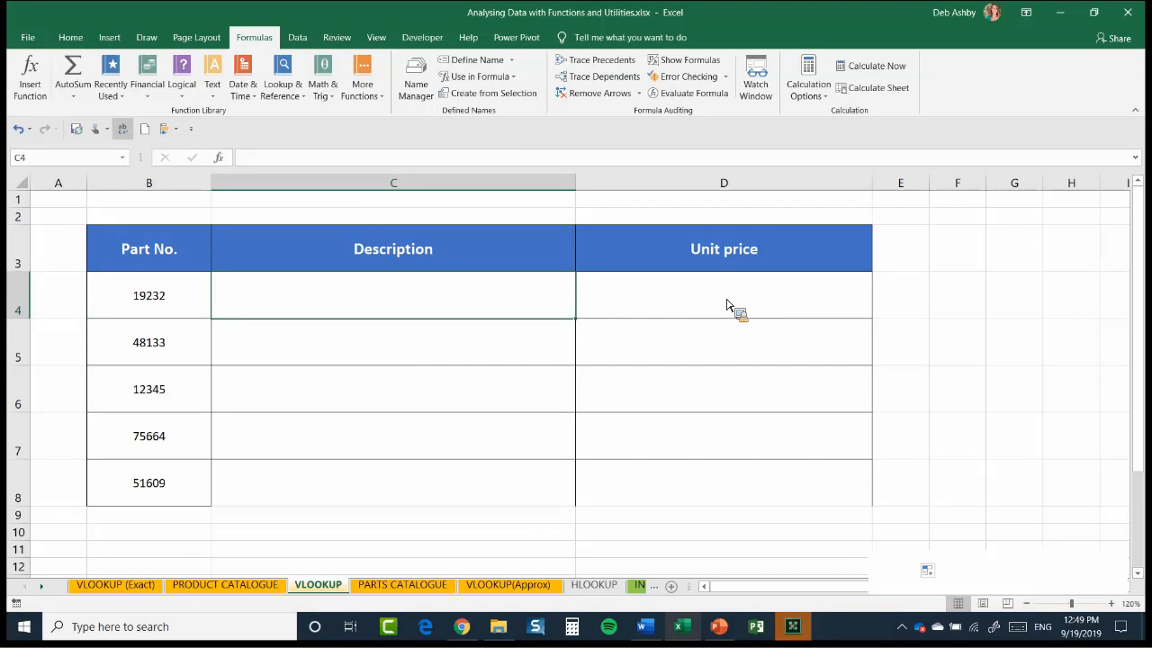
key(Right)
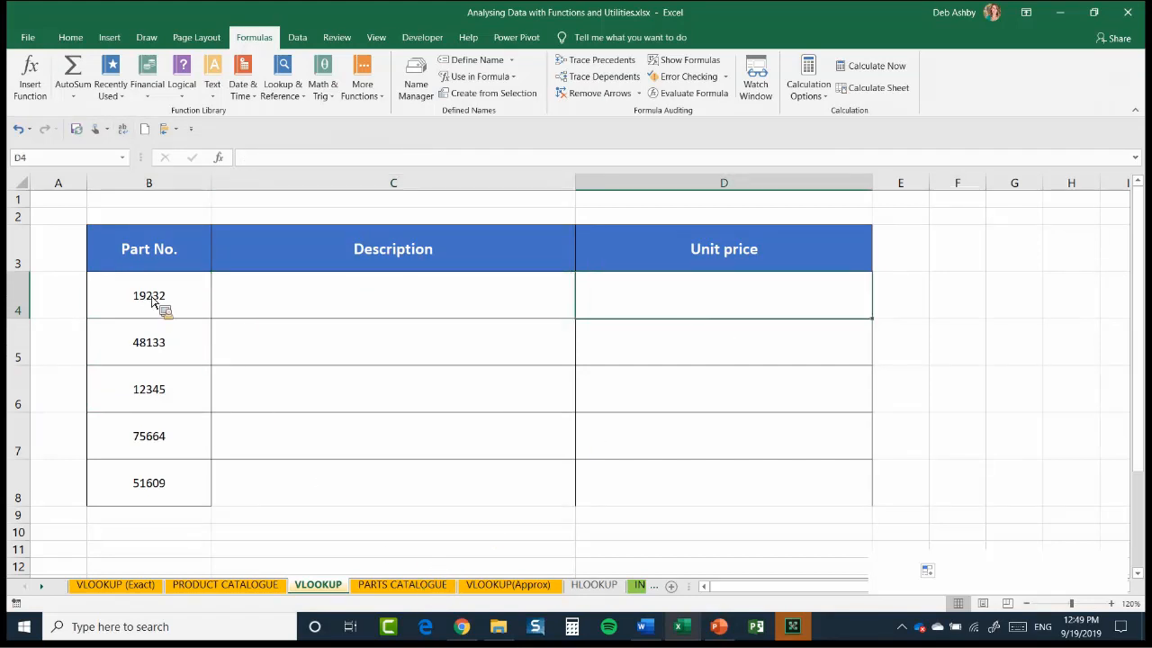
Examine the Part Number, Description and Price columns of the table on the PARTS CATALOGUE sheet
key(ctrl+Page_Down)
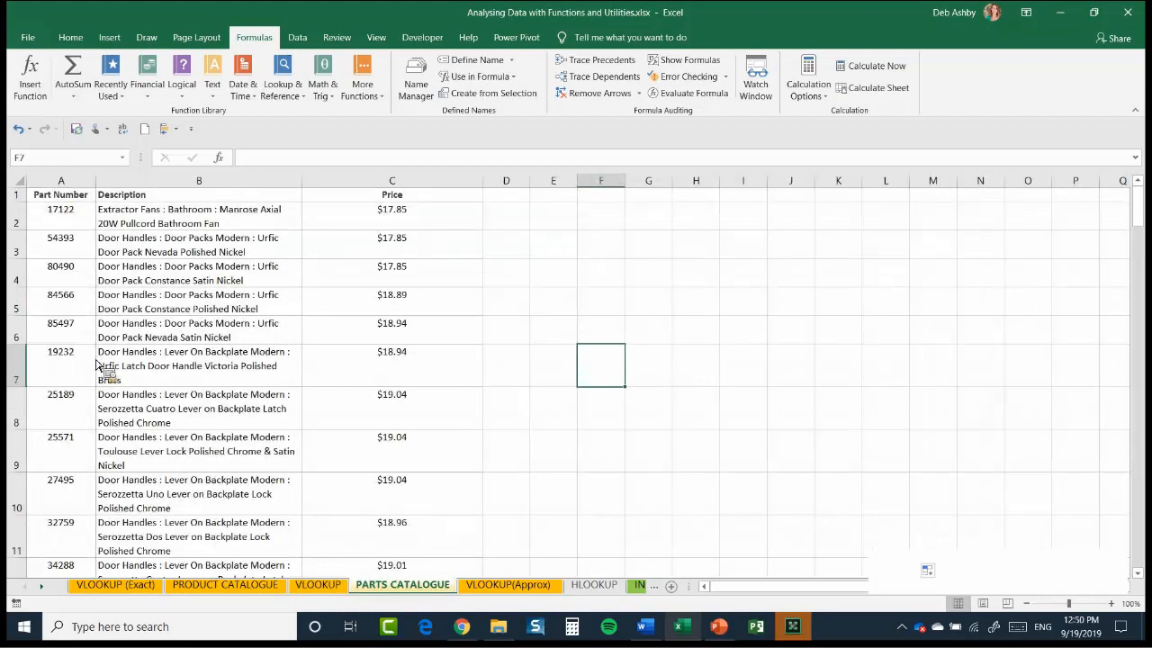
key(ctrl+Home)
key(ctrl+shift+Down)
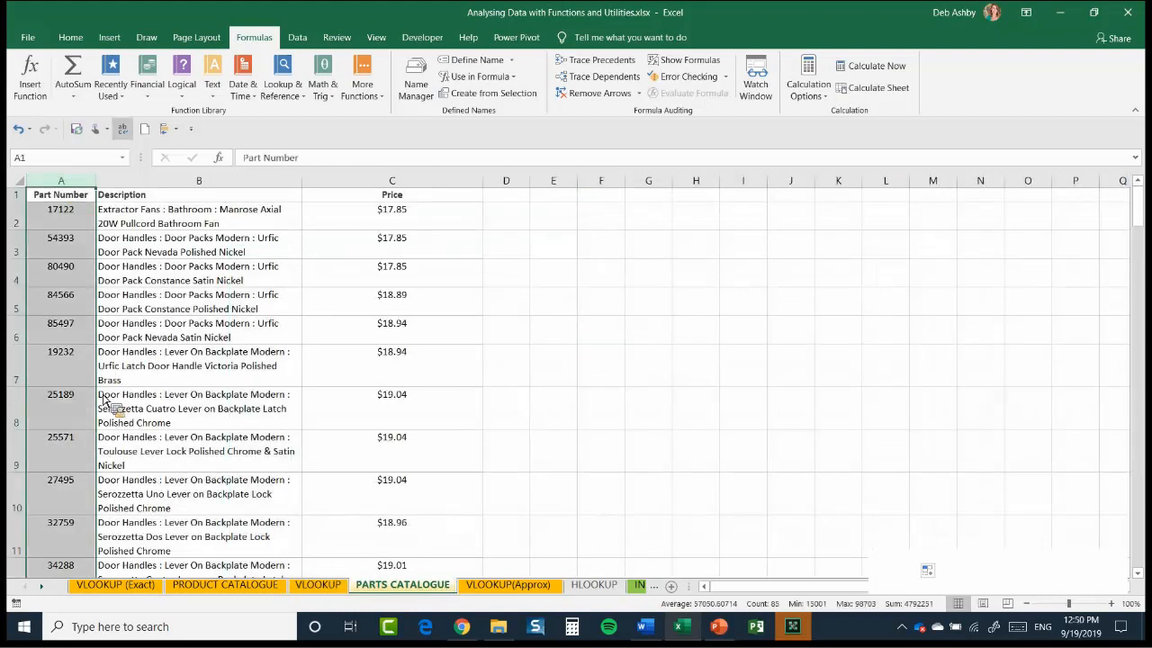
key(Right)
key(ctrl+shift+Down)
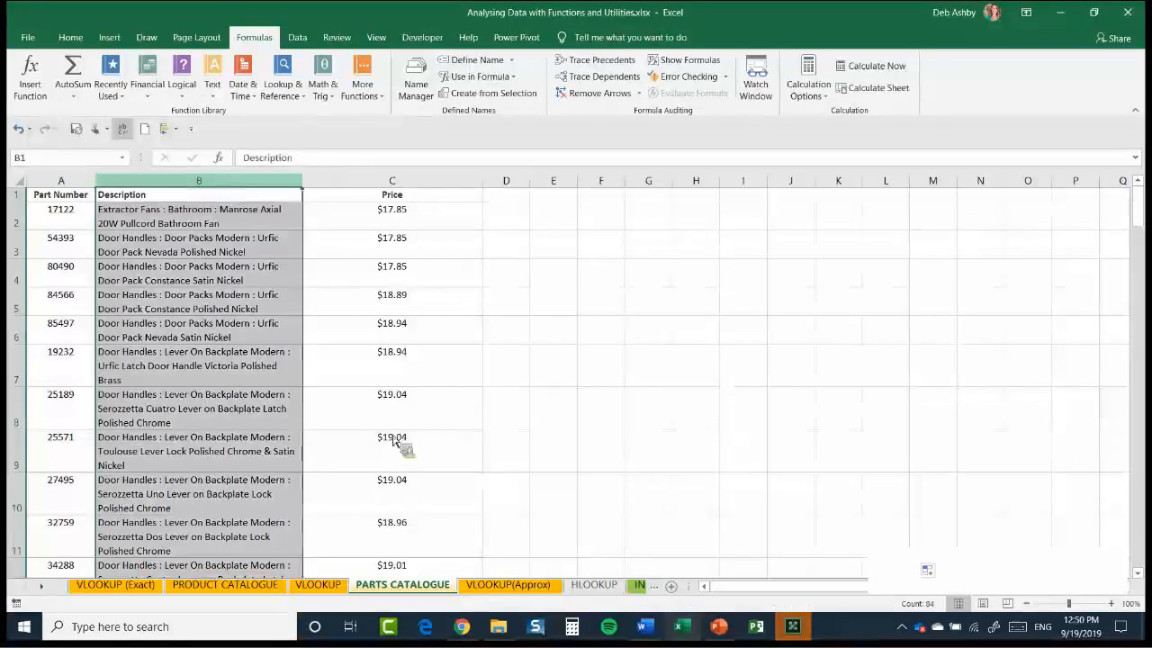
key(Right)
key(ctrl+shift+Down)
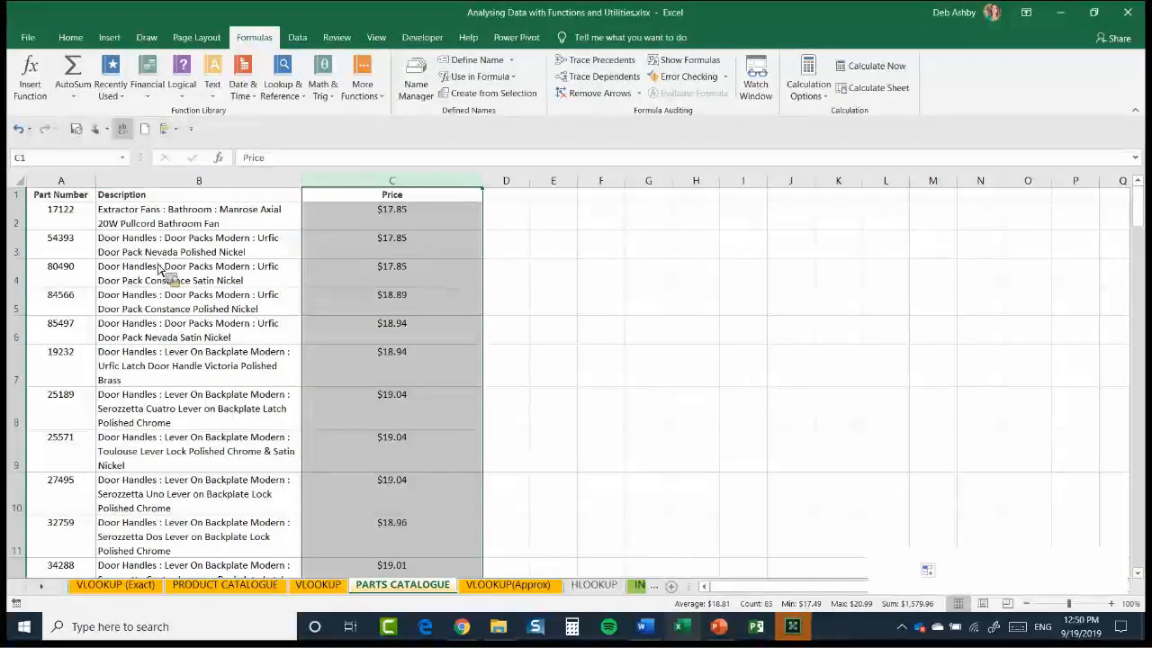
click(332, 586)
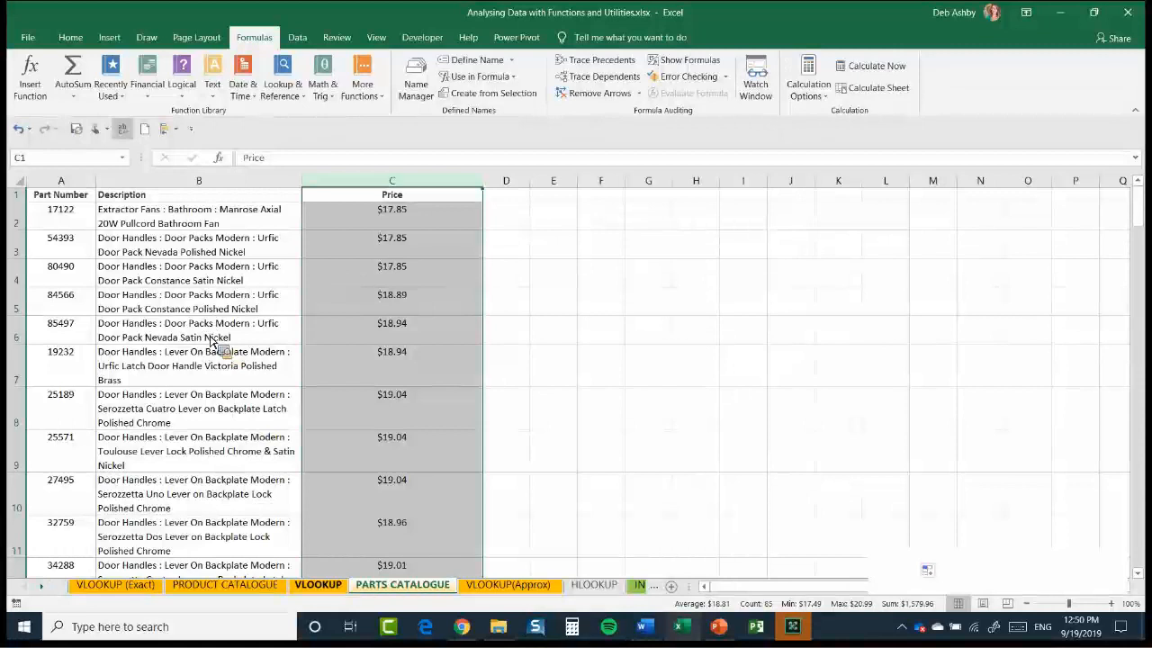
click(212, 343)
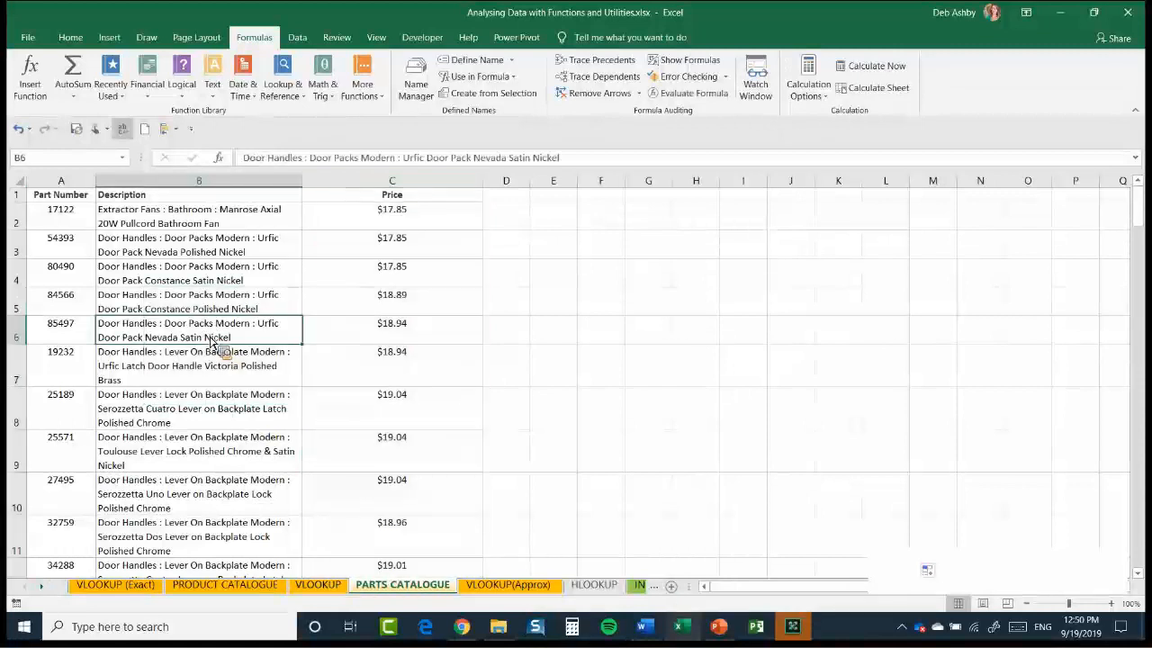
Name the whole table on the PARTS CATALOGUE sheet Parts_Catalogue
key(ctrl+a)
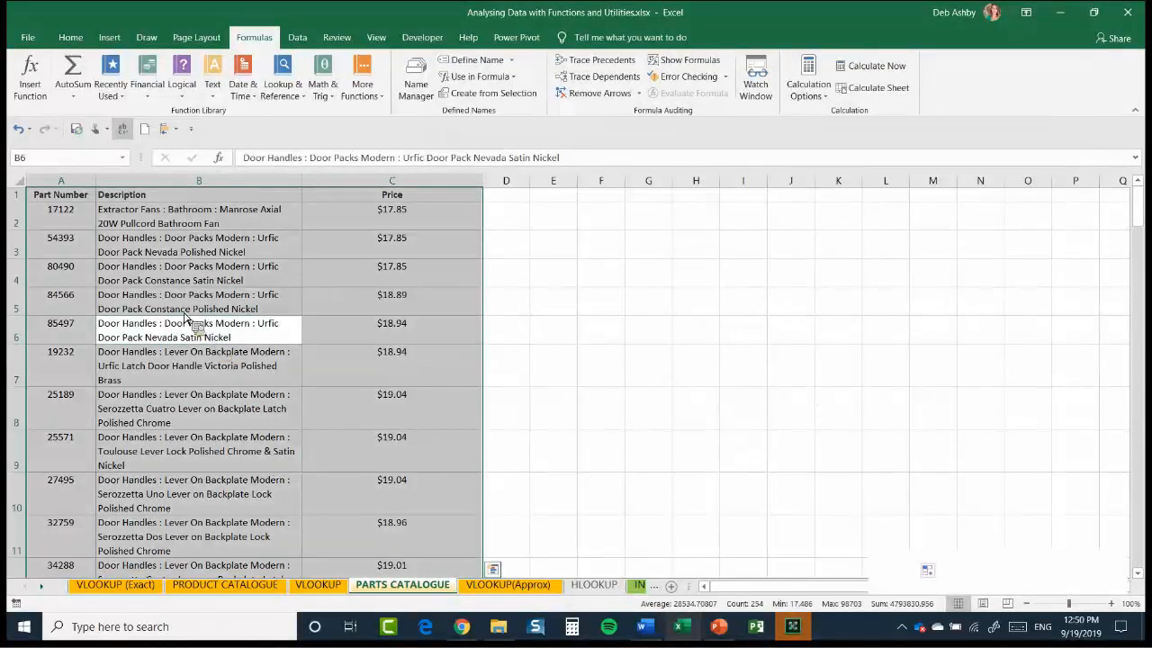
click(72, 163)
text(Parts_Catalogue)
key(Return)
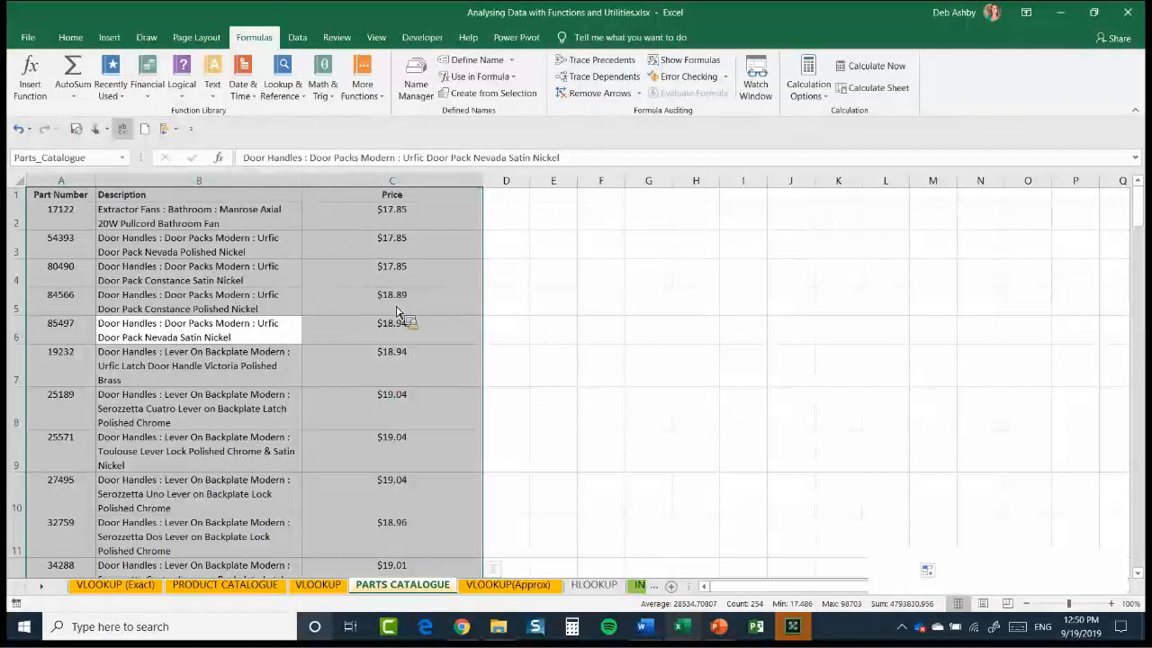
Start a VLOOKUP in C4 of the VLOOKUP sheet with B4 as the lookup value and the named range Parts_Catalogue as the table array
key(ctrl+Page_Up)
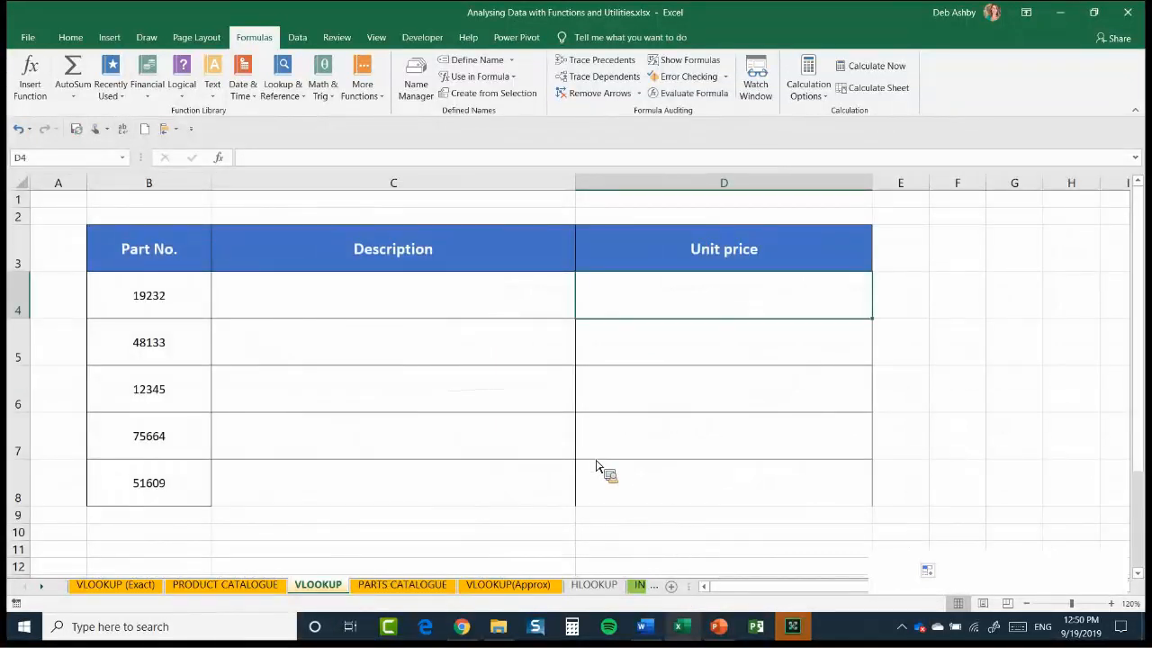
key(Left)
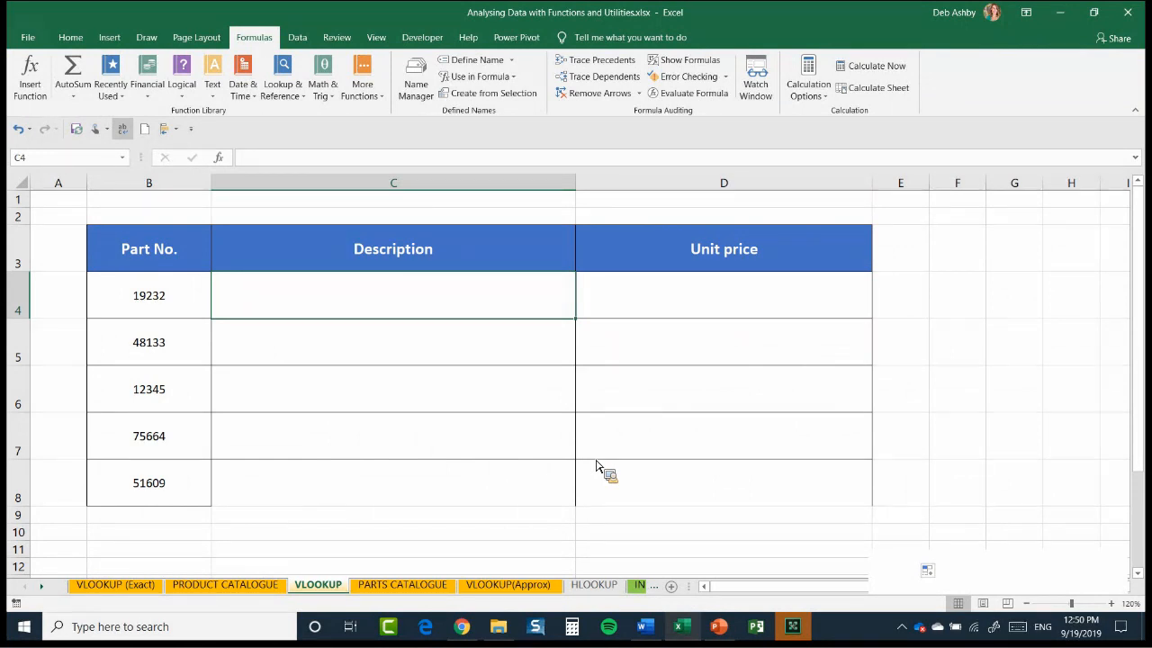
text(=)
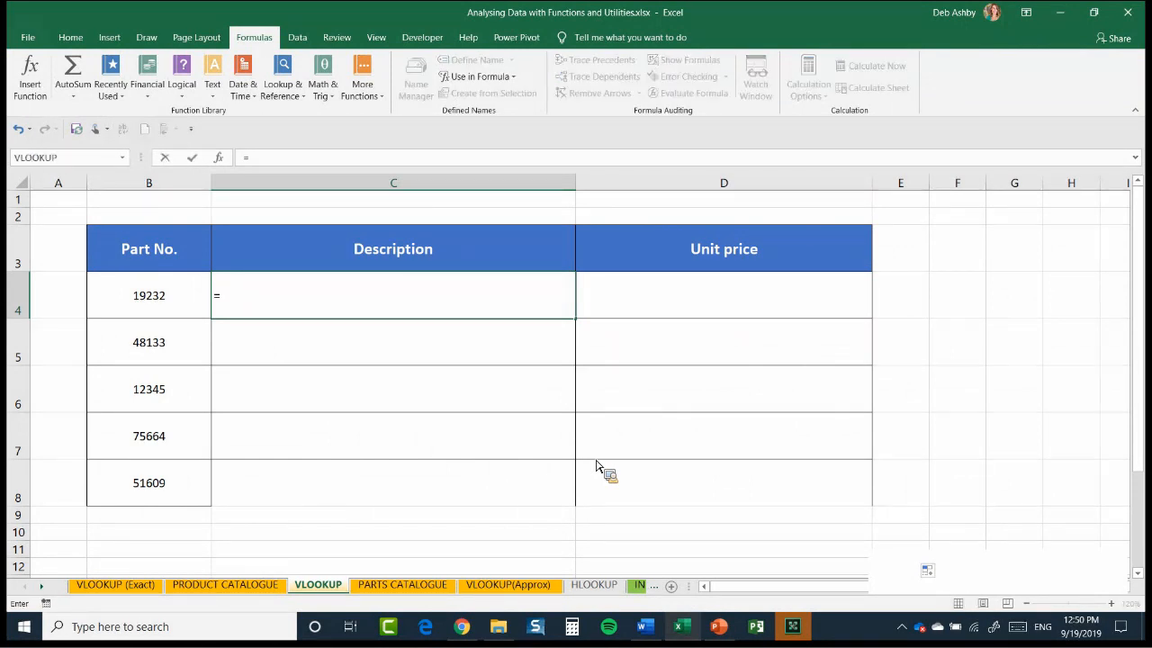
text(VLOOKU)
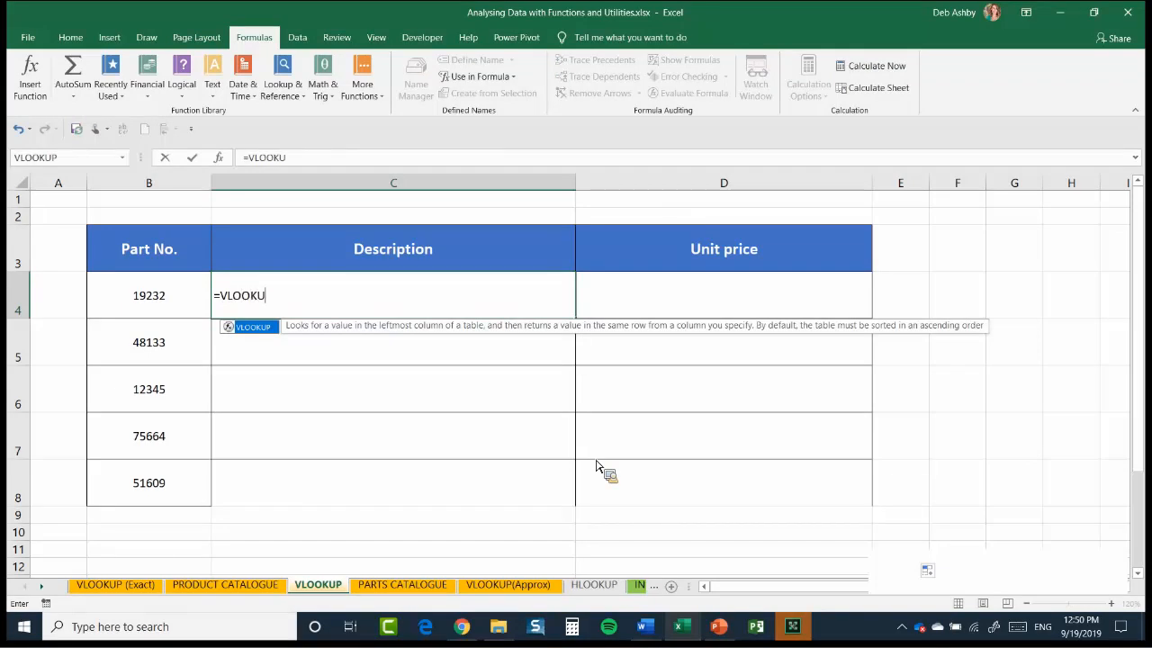
text(P()
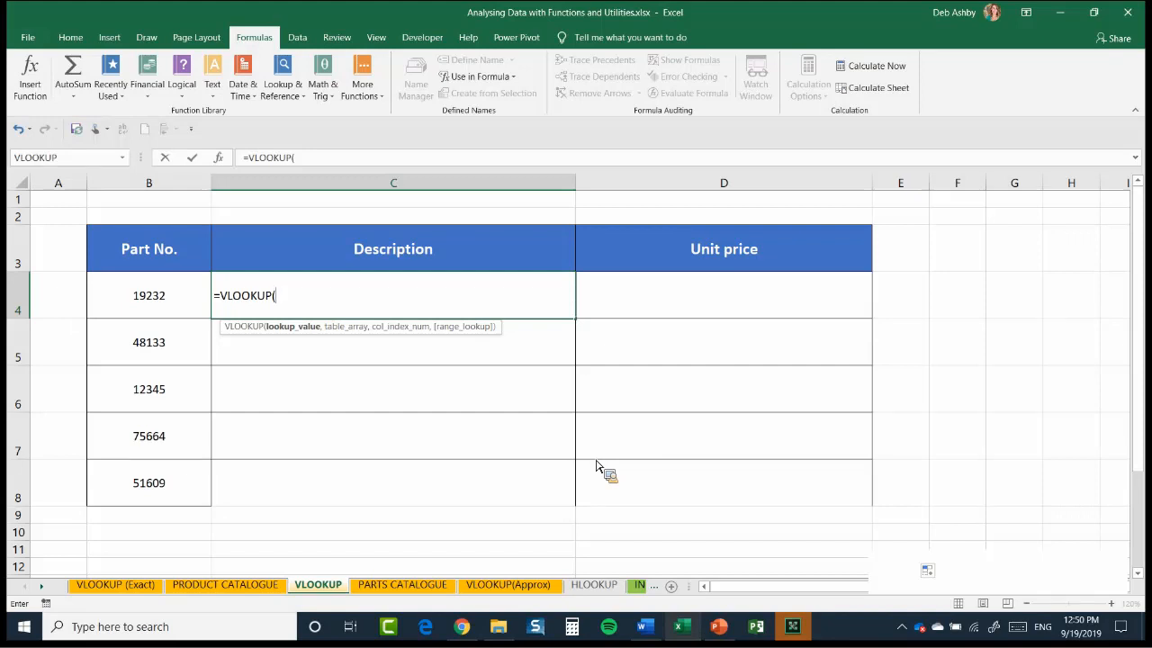
click(154, 308)
text(,)
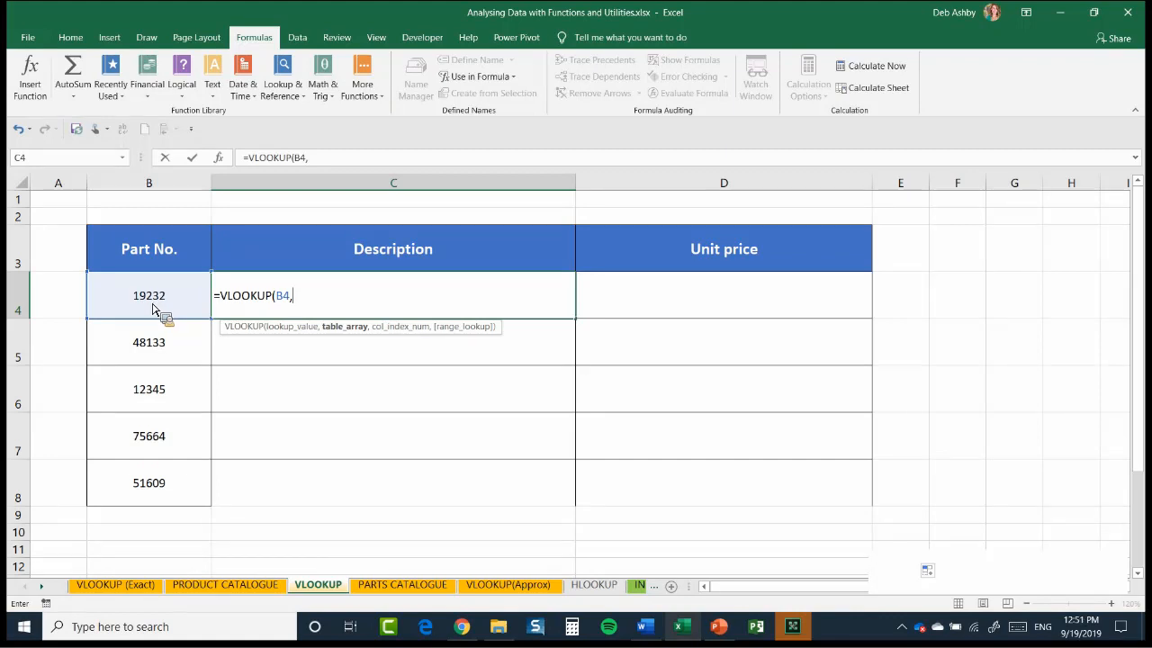
key(F3)
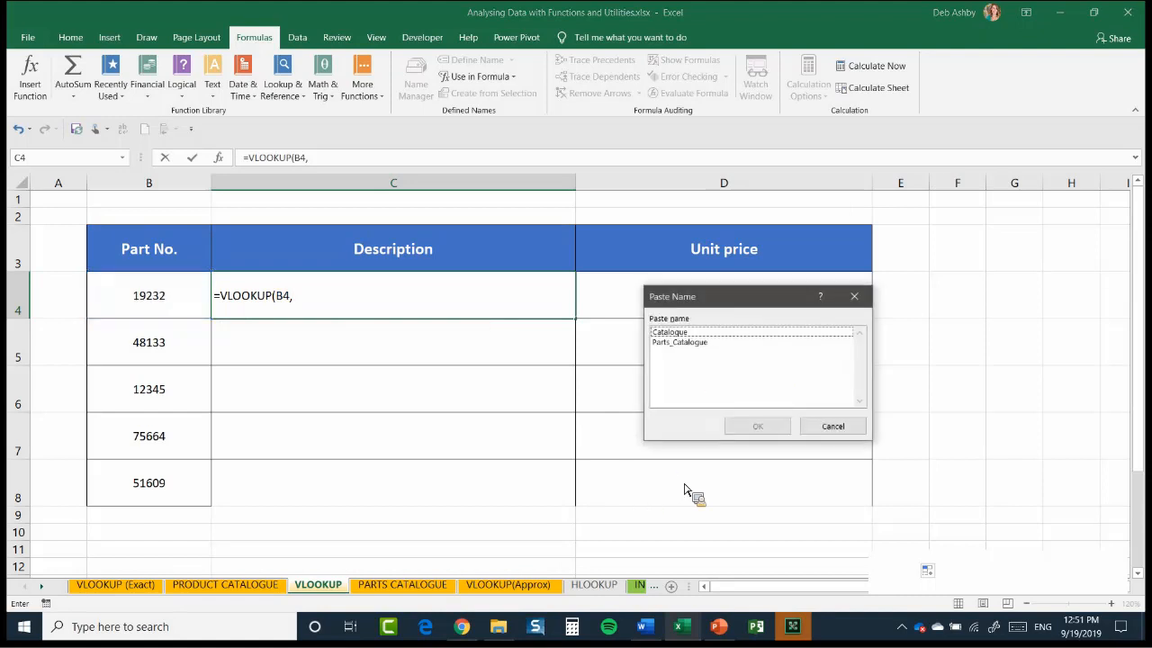
key(Down)
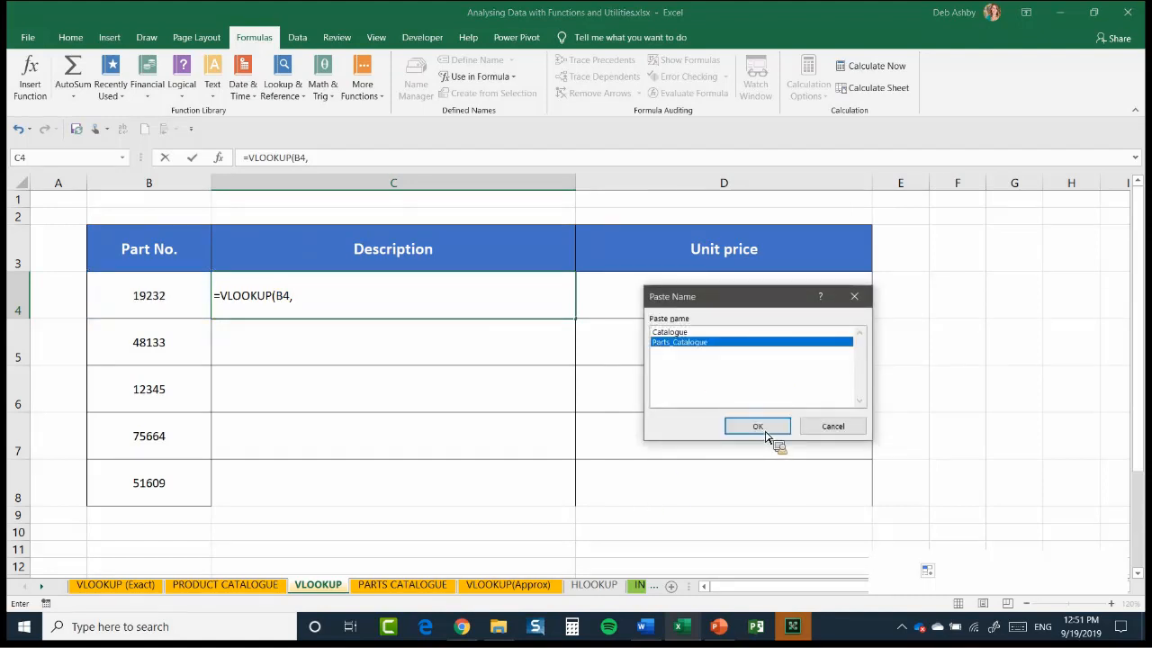
key(Return)
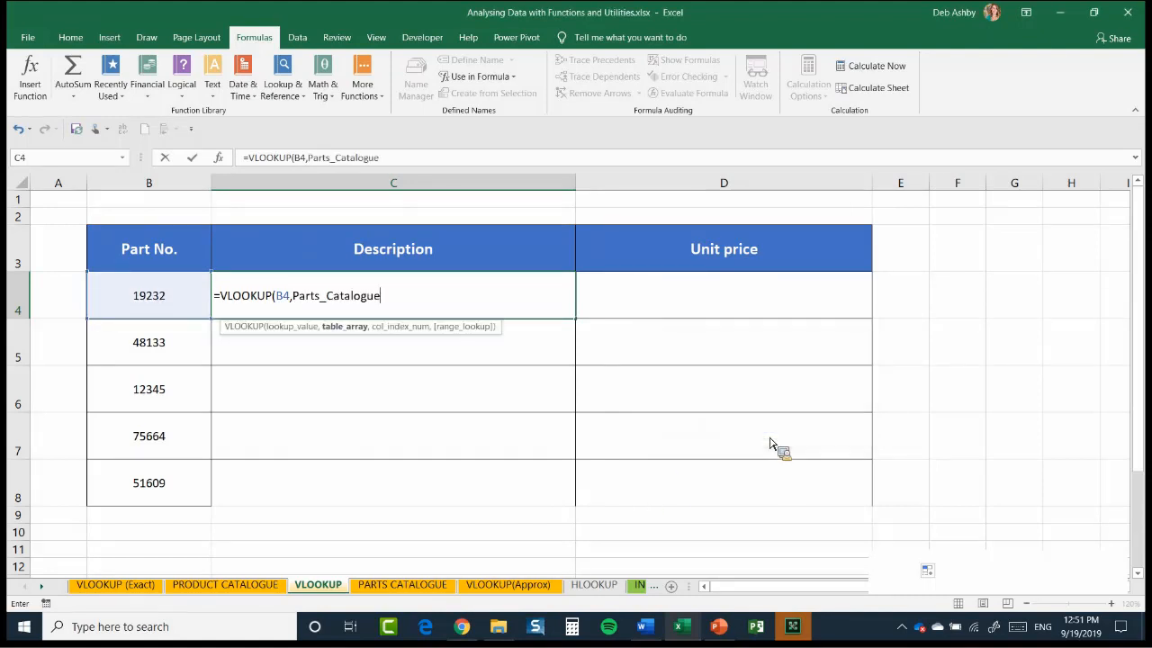
text(,)
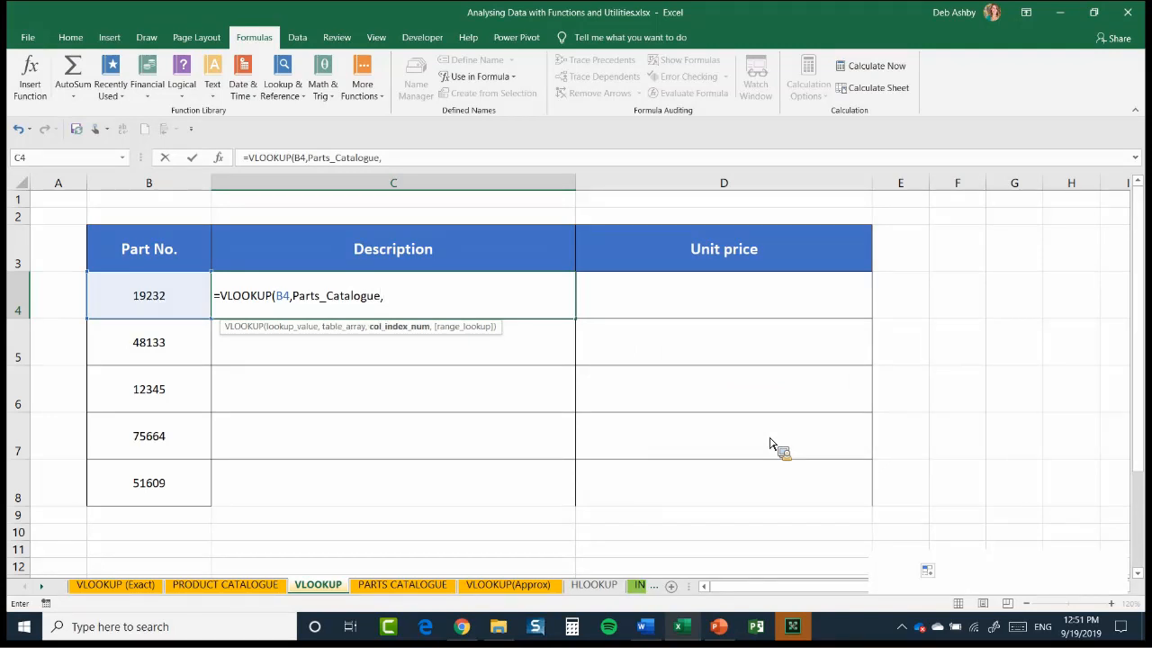
Complete C4's VLOOKUP with column index 2 and FALSE for an exact match, and fill it down the Description column
text(2,)
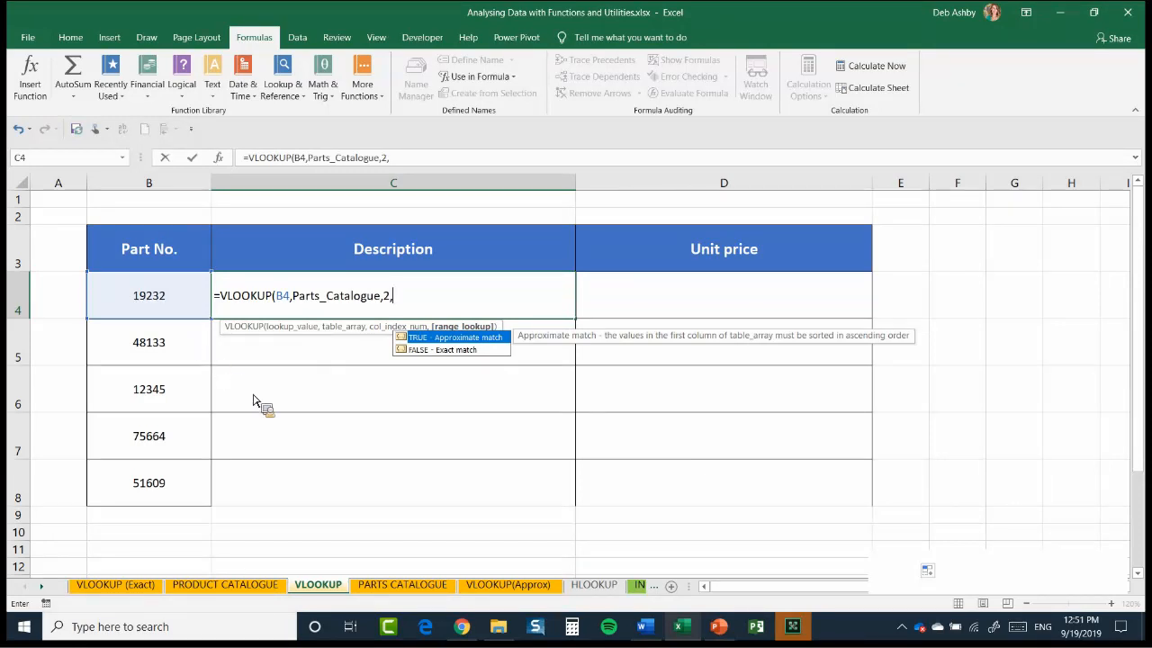
text(FALSE))
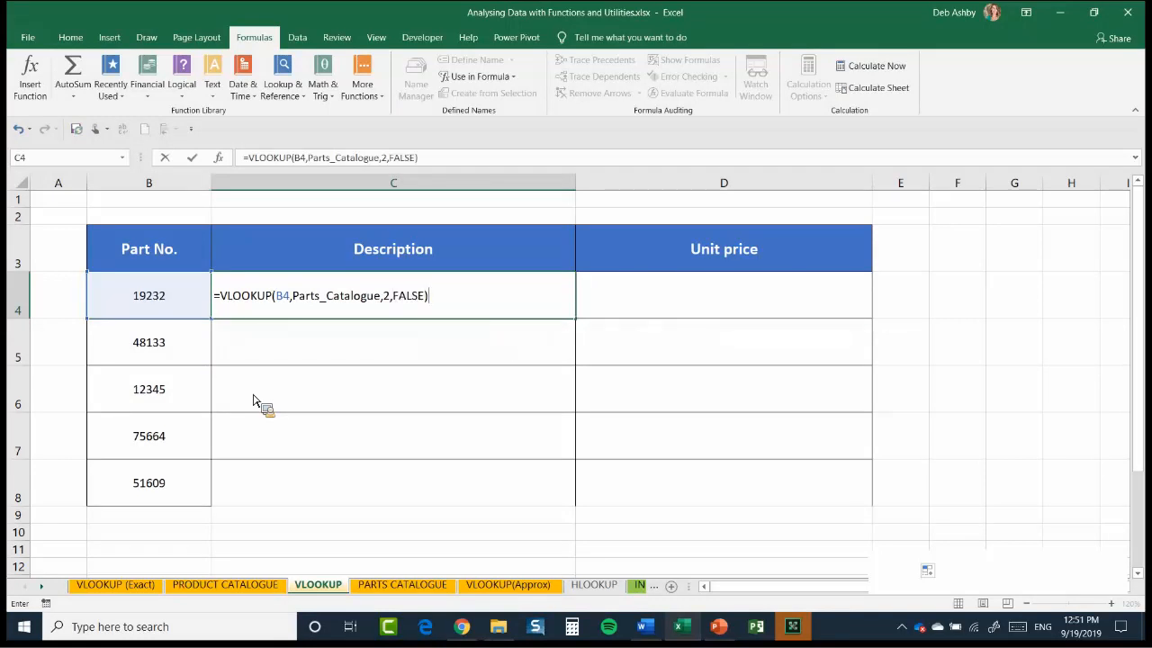
key(Return)
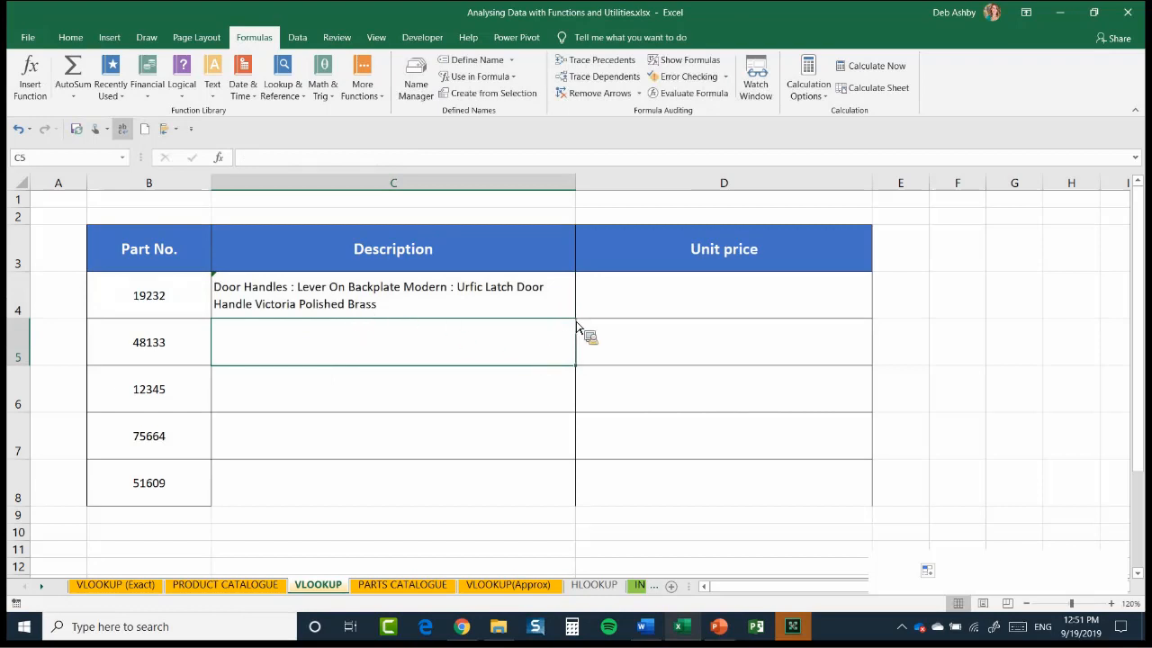
key(Up)
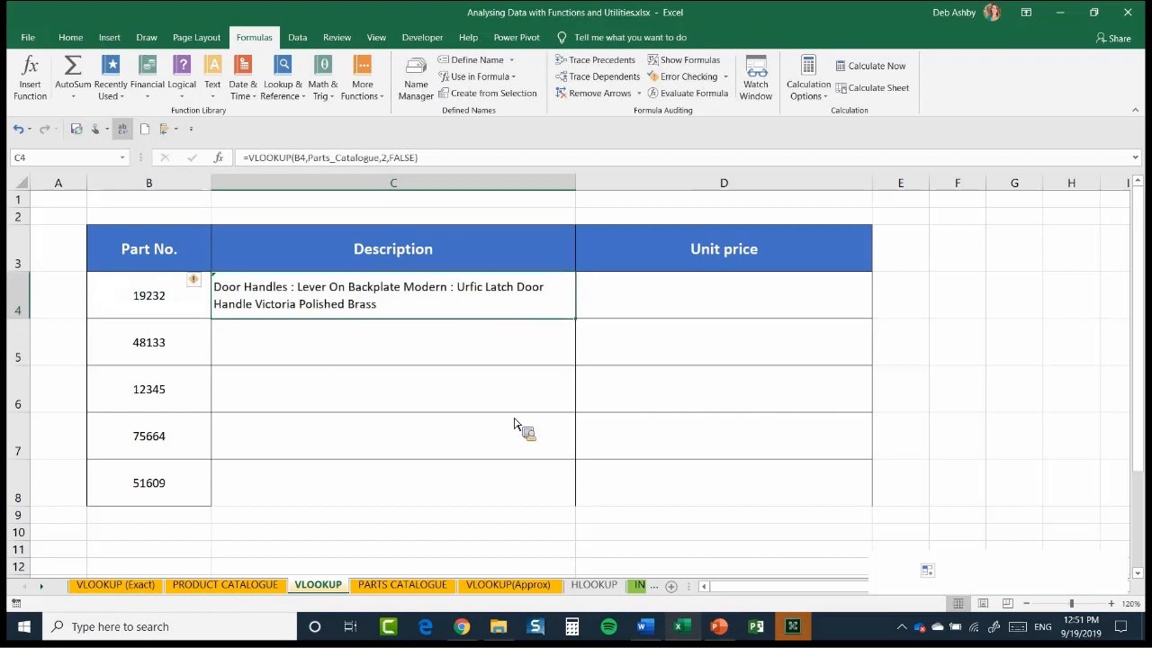
double_click(575, 318)
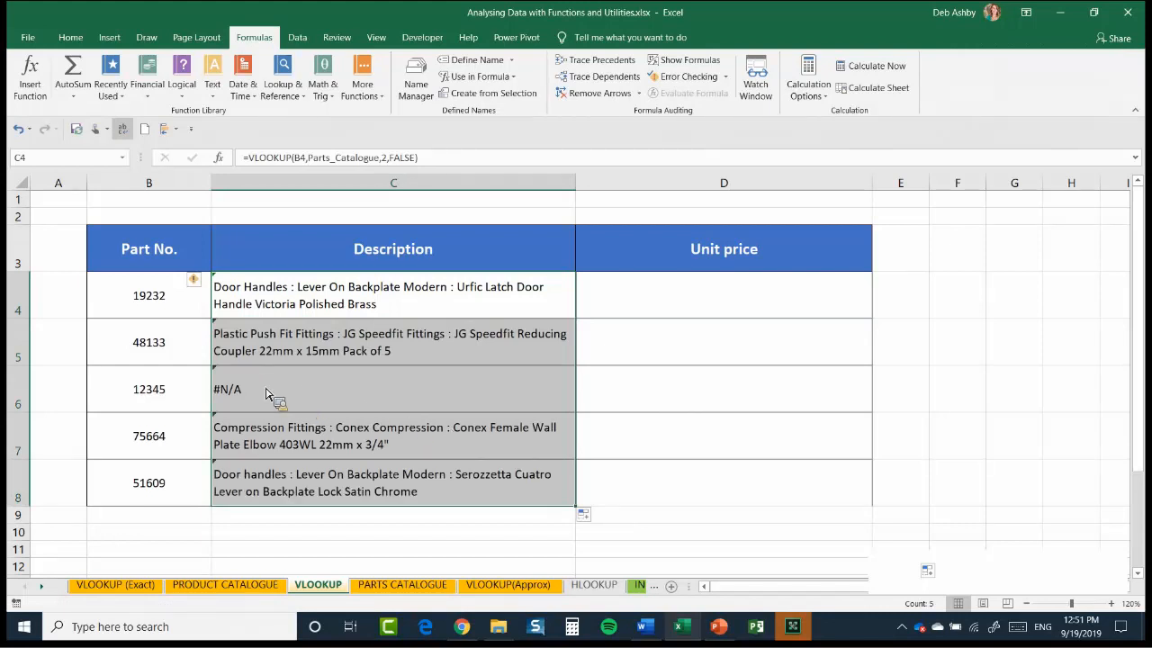
Check the formula and part number behind the #N/A in C6, and search the PARTS CATALOGUE sheet for 12345
click(261, 392)
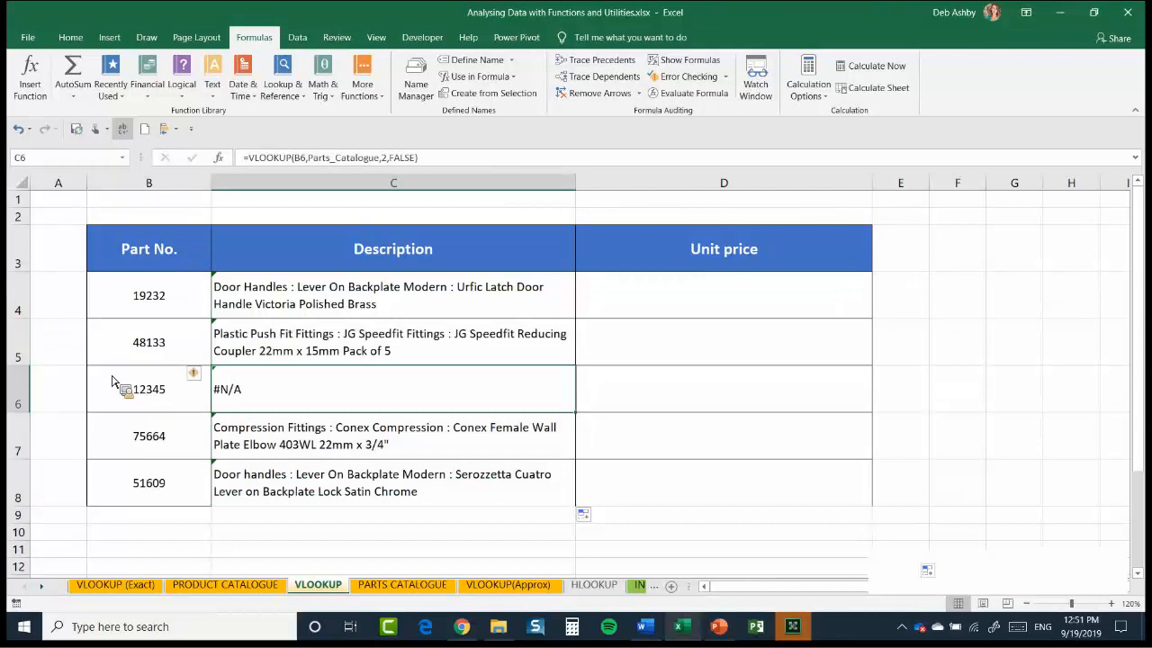
key(Left)
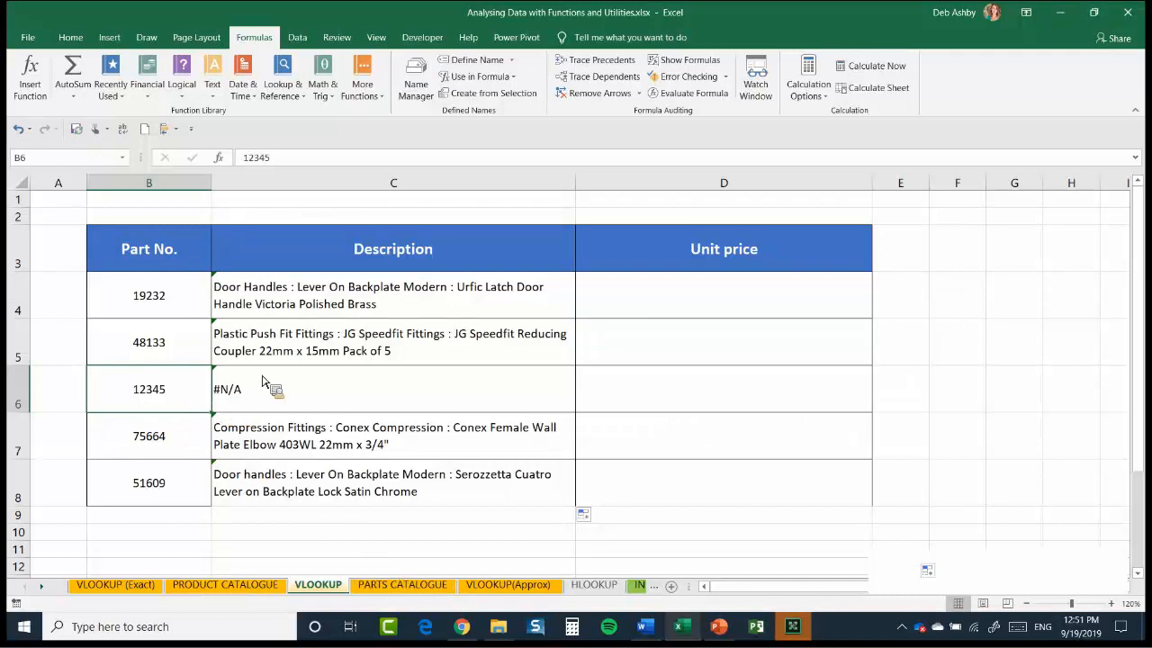
key(ctrl+Page_Down)
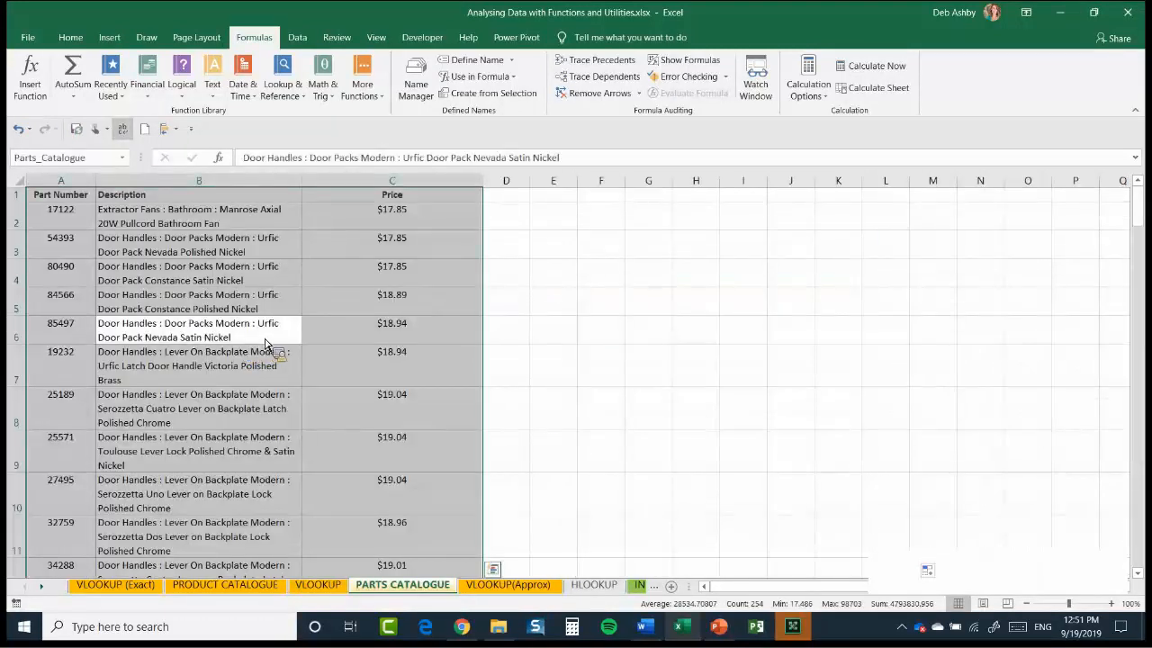
click(265, 346)
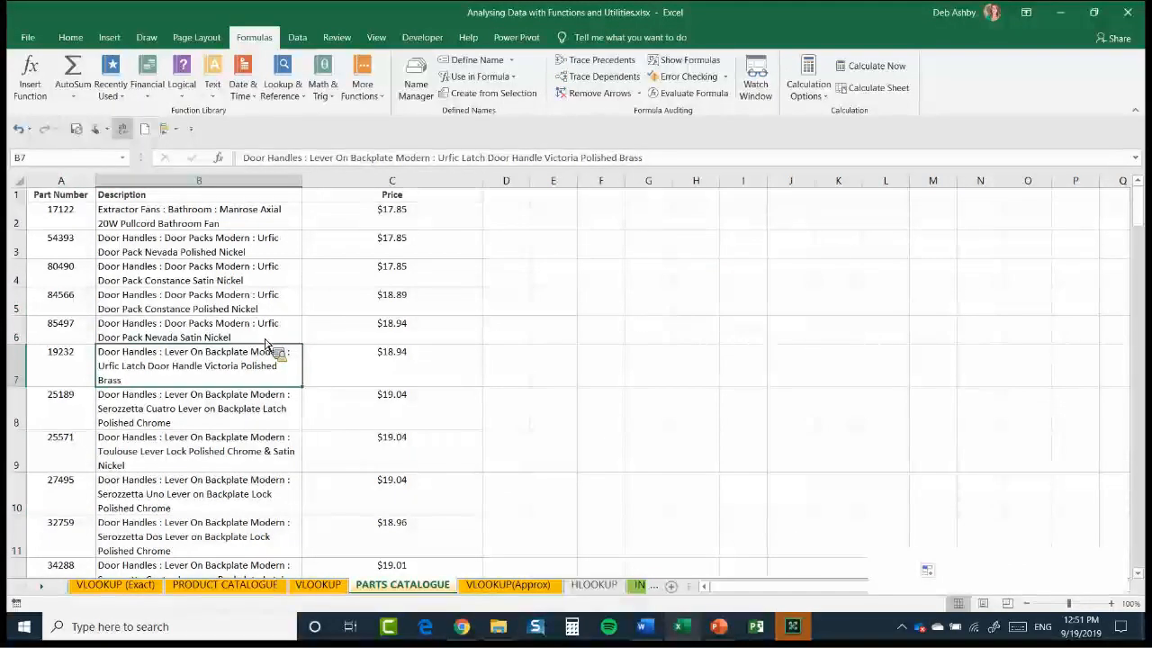
key(ctrl+f)
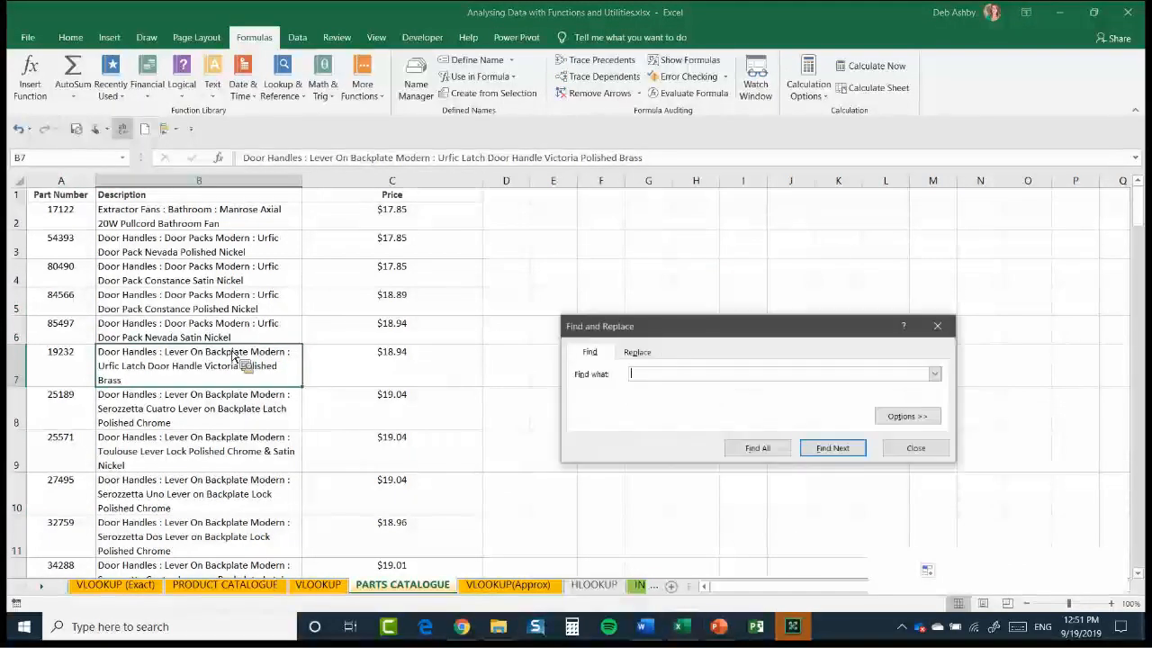
text(12345)
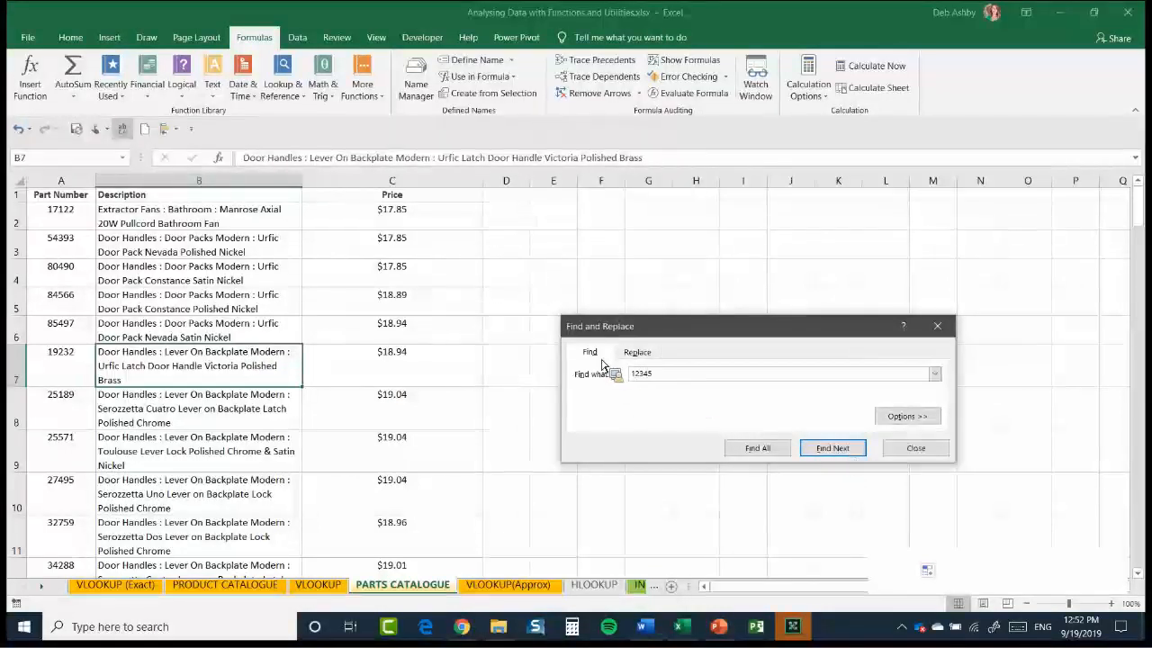
key(Return)
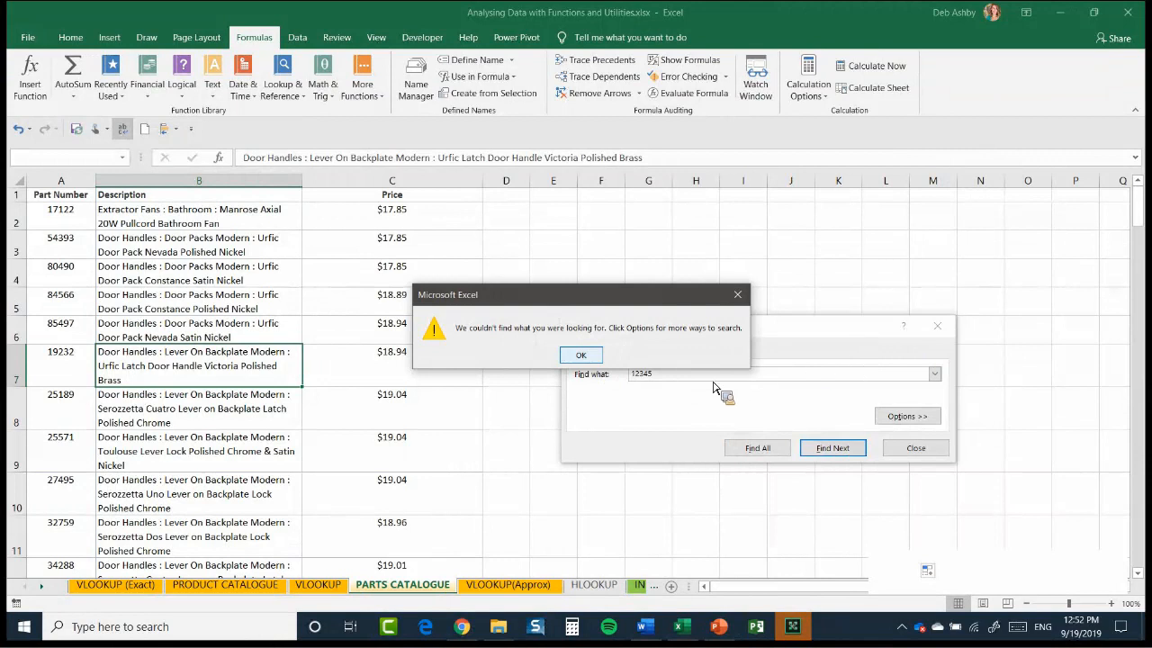
key(Return)
key(Escape)
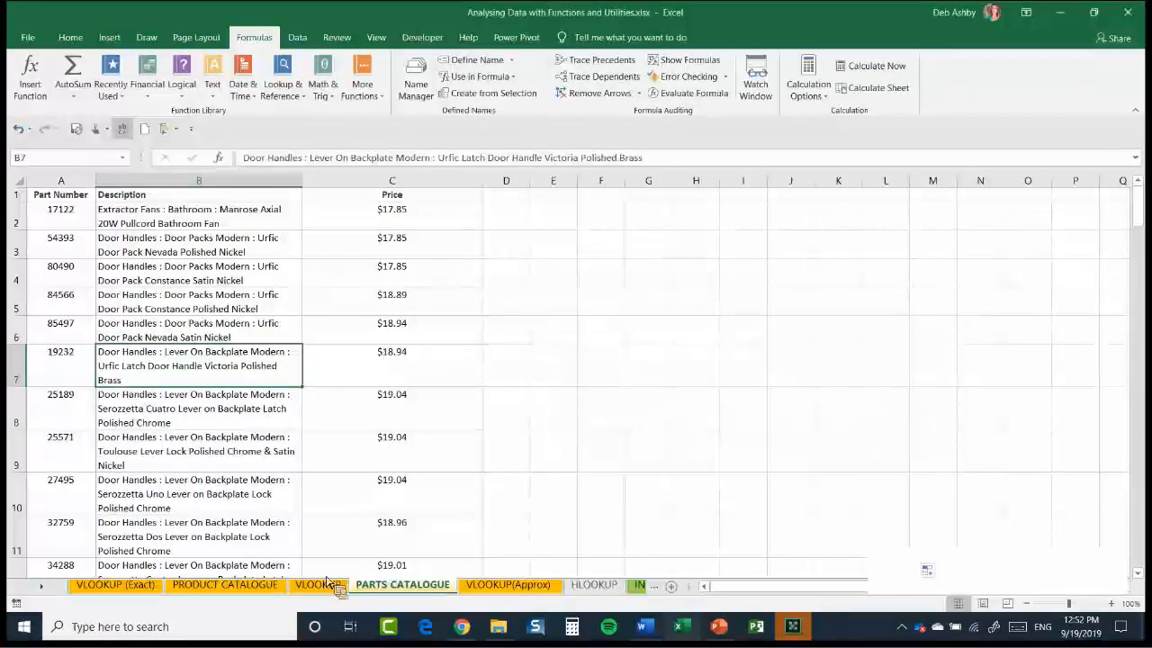
Wrap C4's VLOOKUP on the VLOOKUP sheet in IFNA with an empty string "" as the value if not available
key(ctrl+Page_Up)
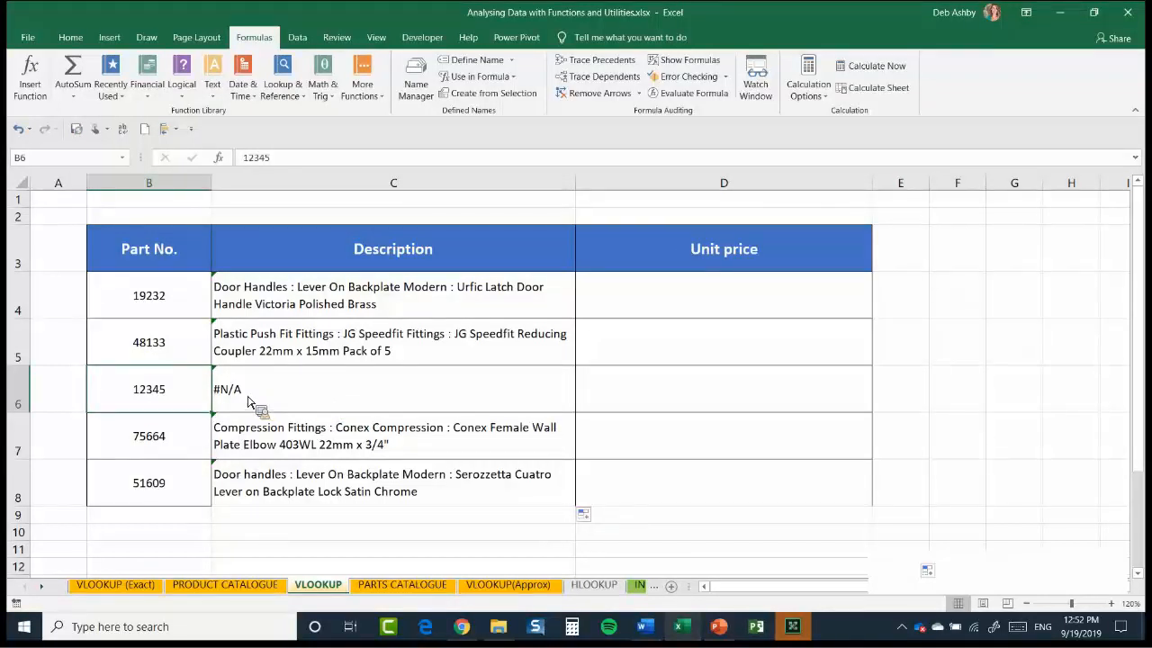
click(454, 311)
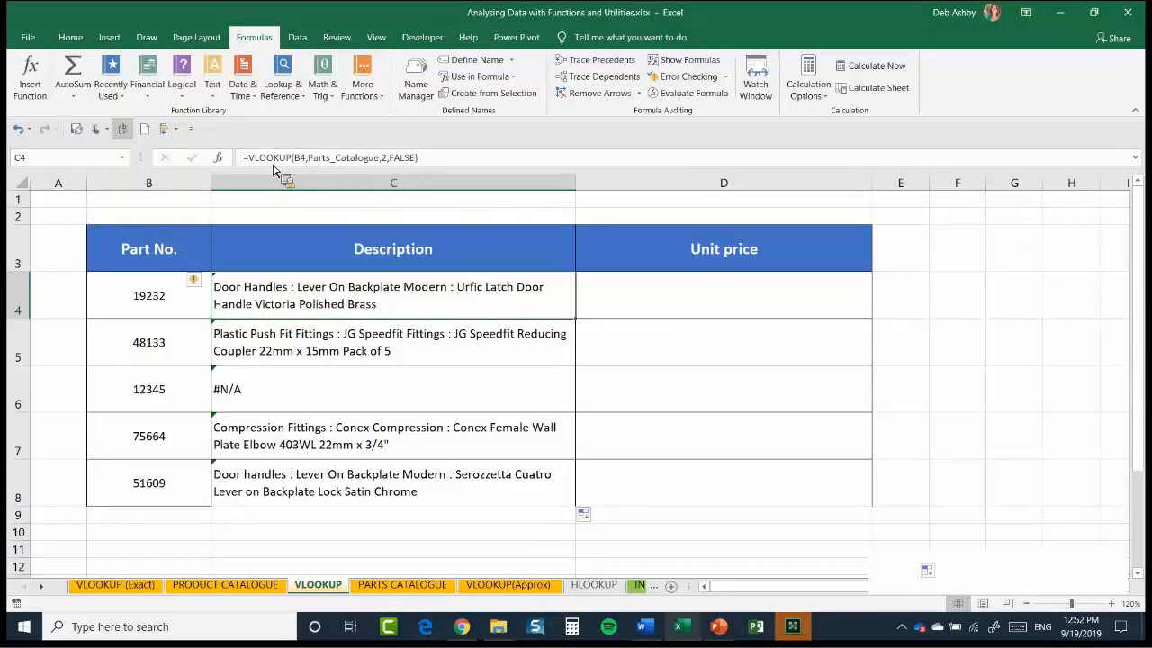
click(540, 163)
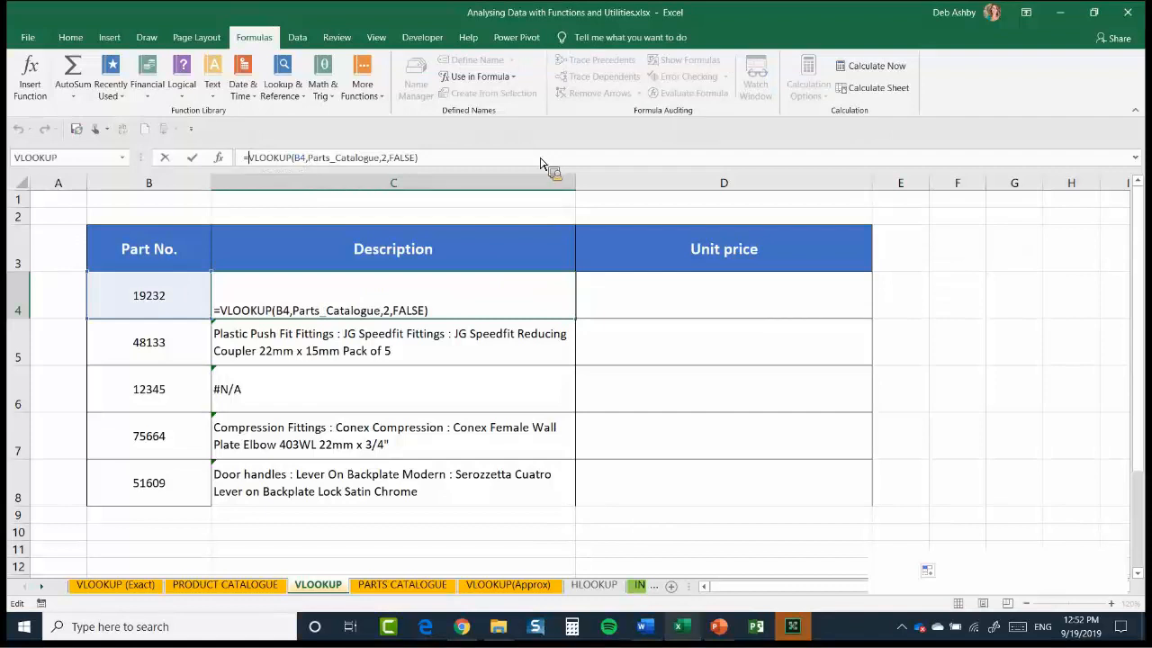
text(IF)
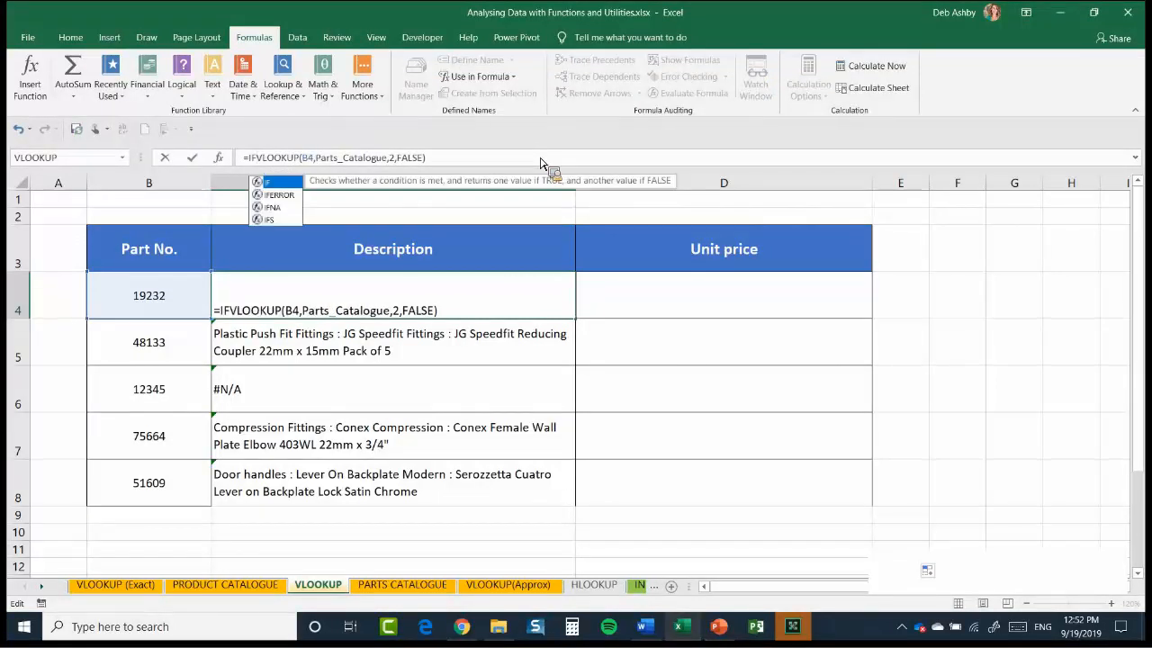
text(NAA)
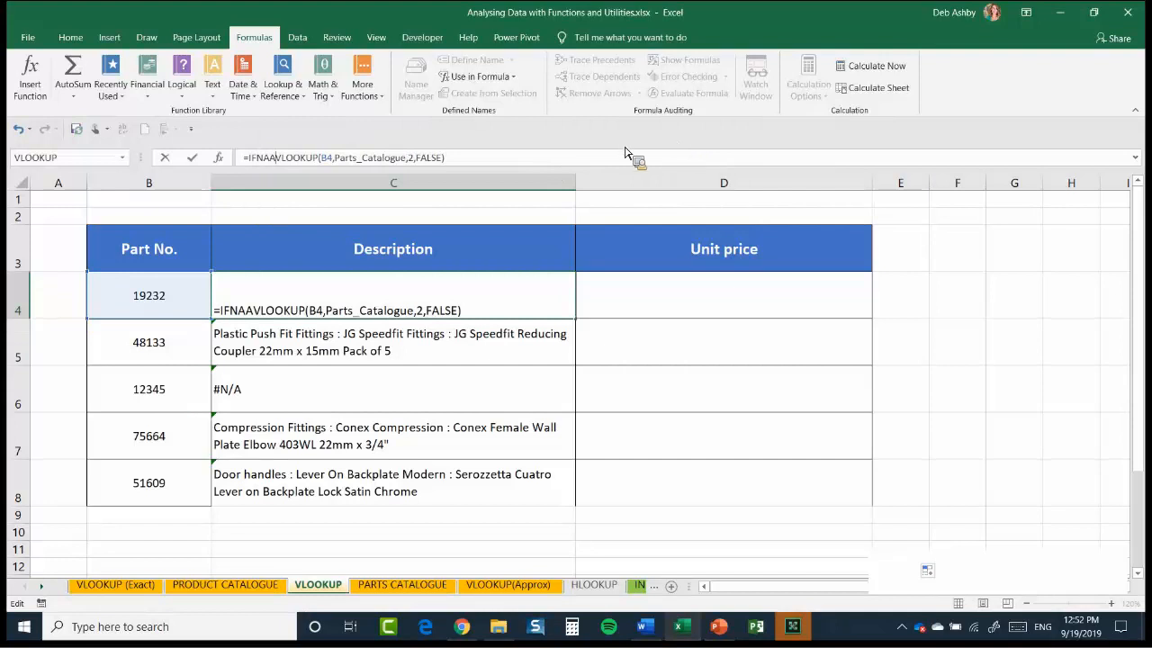
key(BackSpace)
text(()
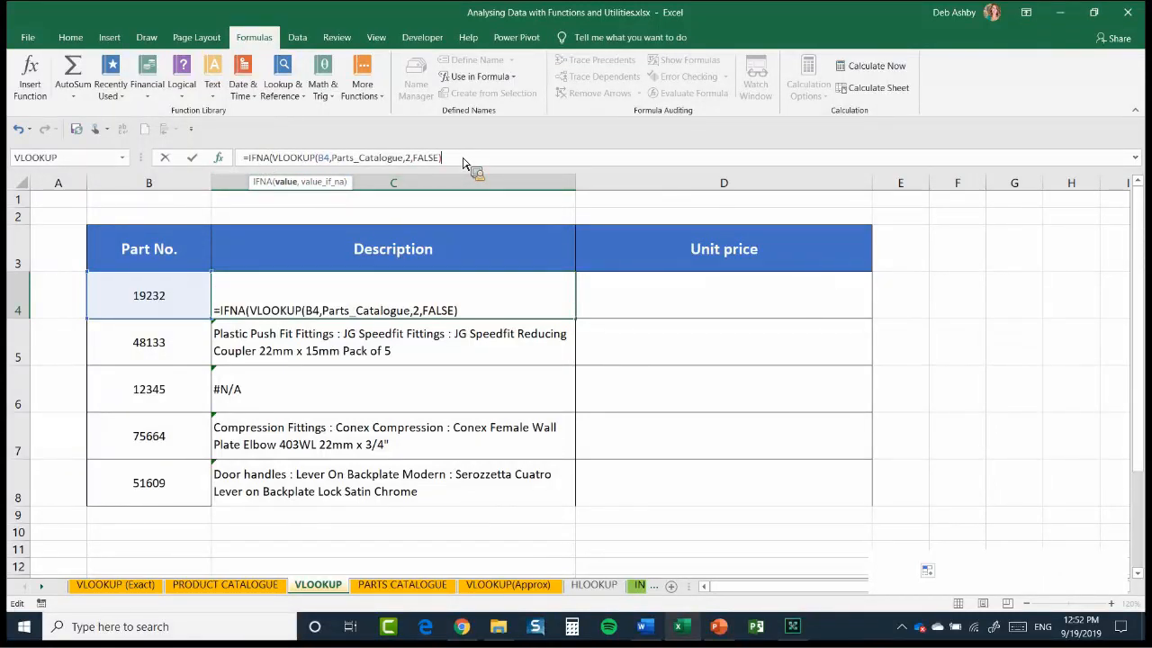
text(,)
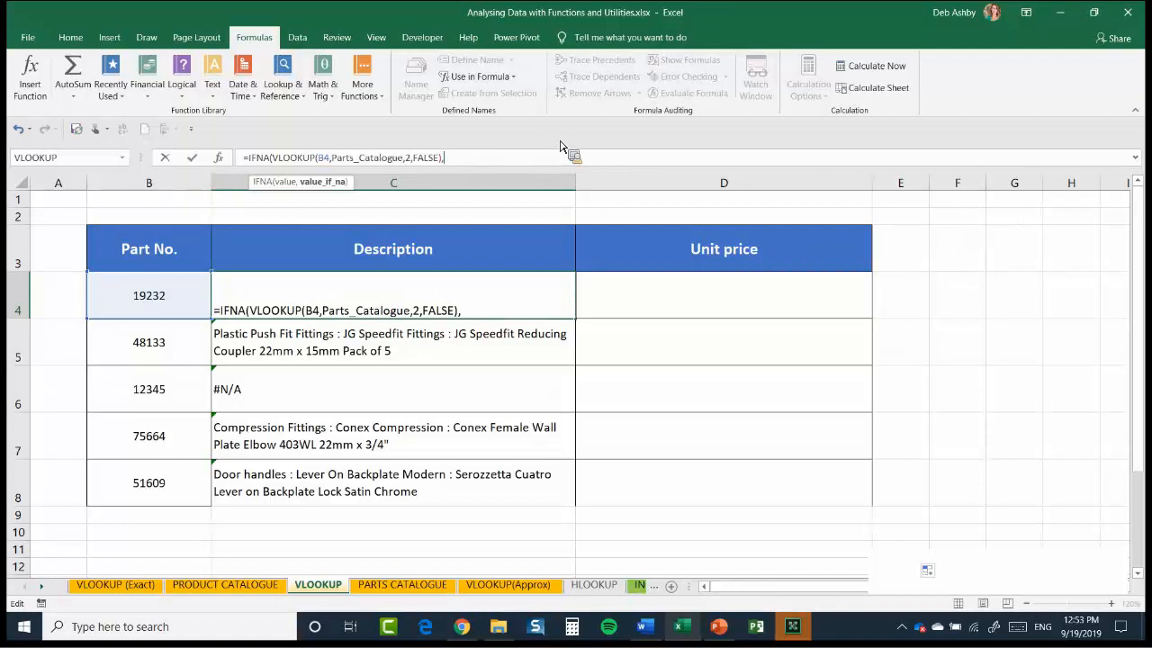
text("")
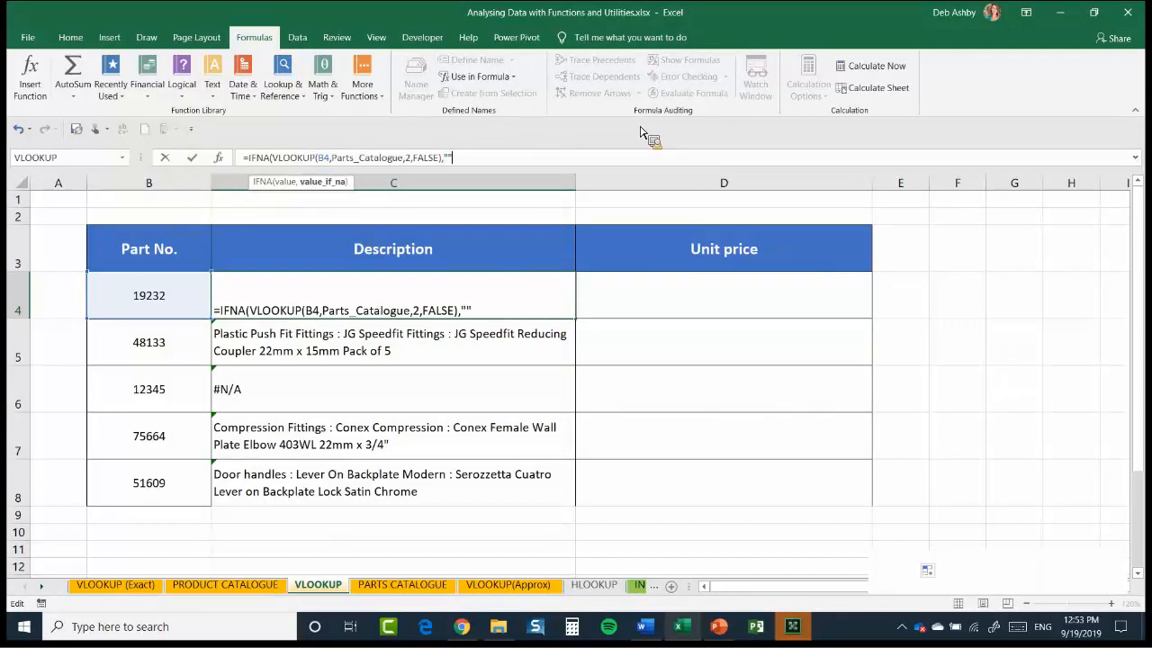
text())
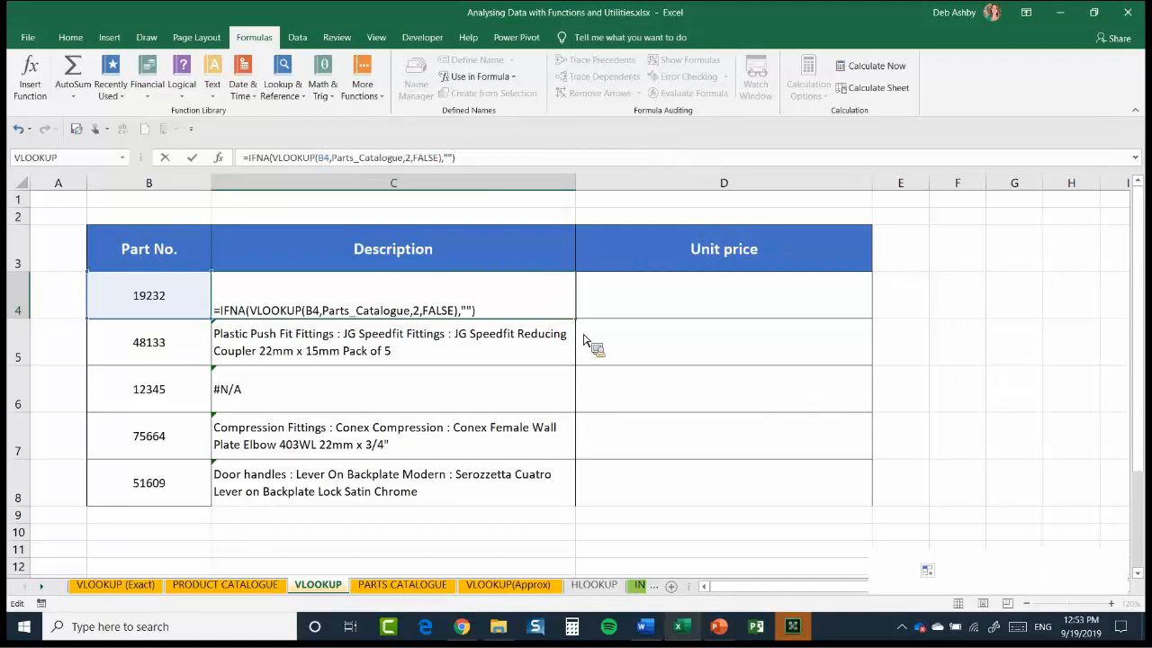
key(Return)
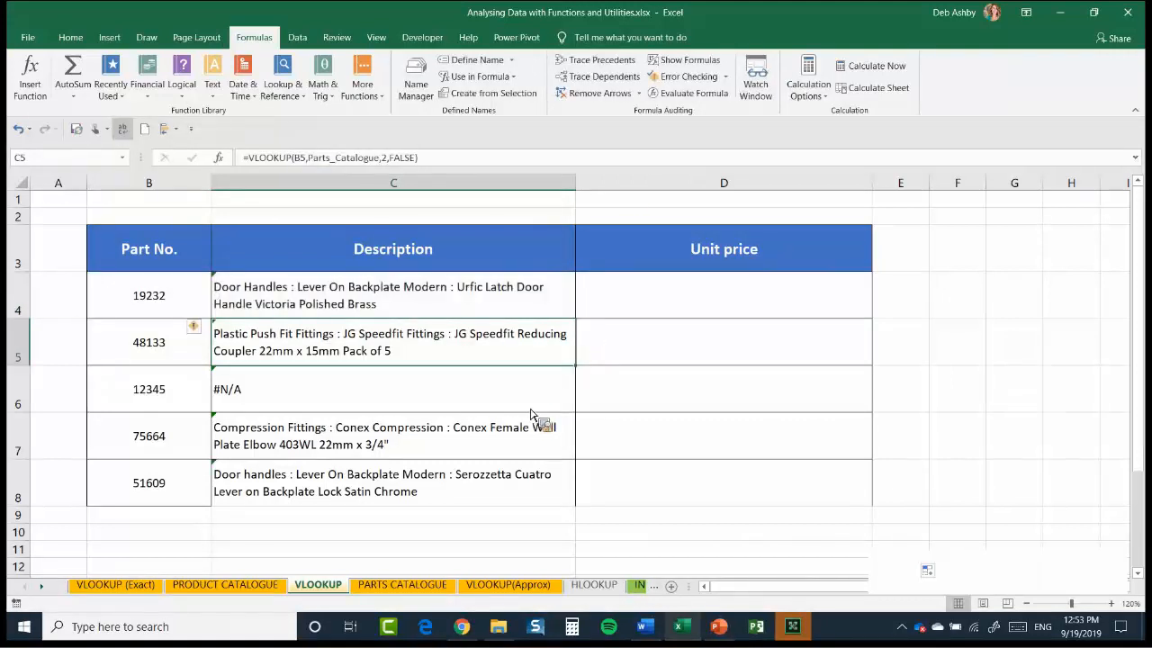
Fill C4's IFNA formula with the empty-string fallback down the Description column to C8
key(Up)
double_click(575, 319)
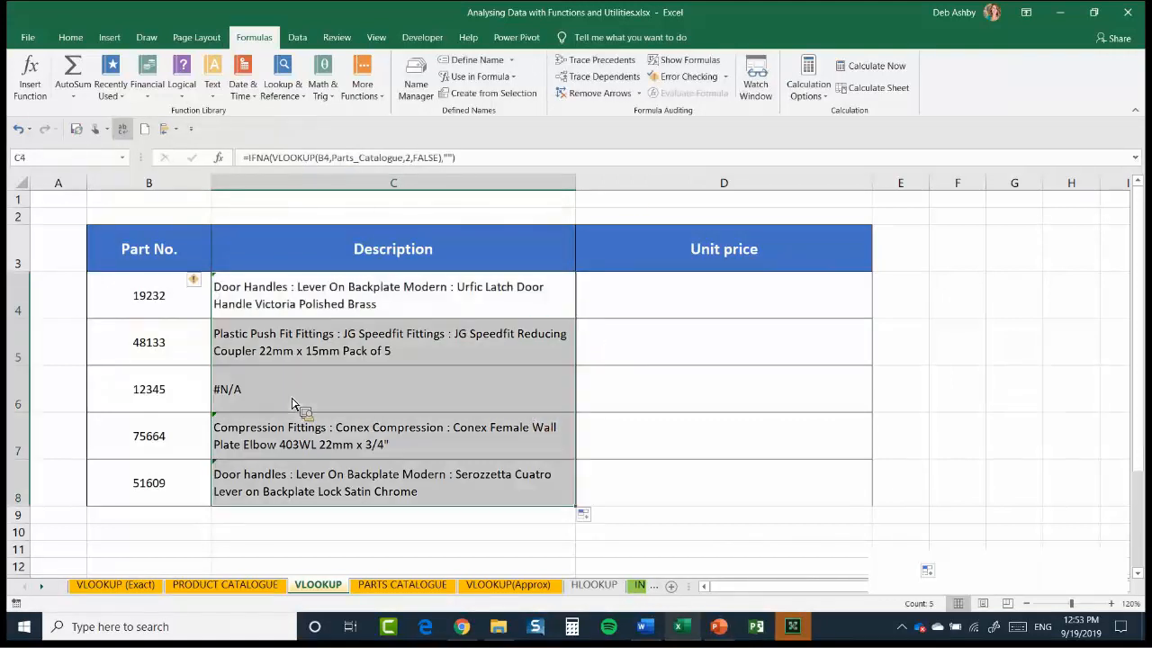
Change the IFNA fallback text in C4 to "No Part Found" and fill the formula down the Description column
click(334, 306)
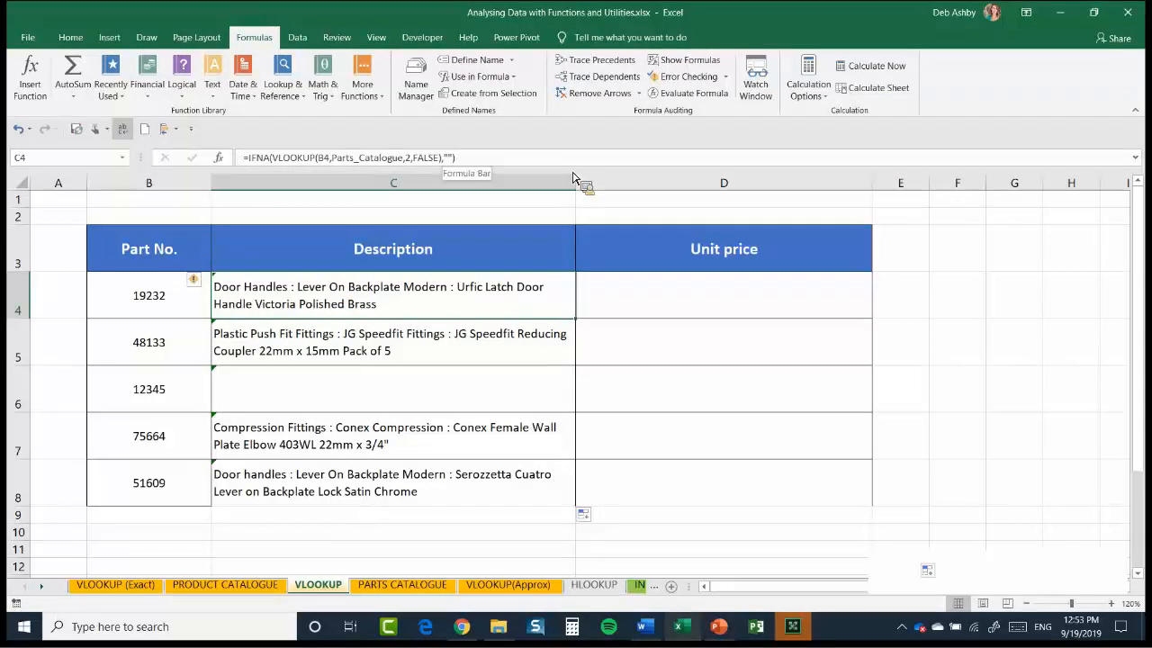
key(F2)
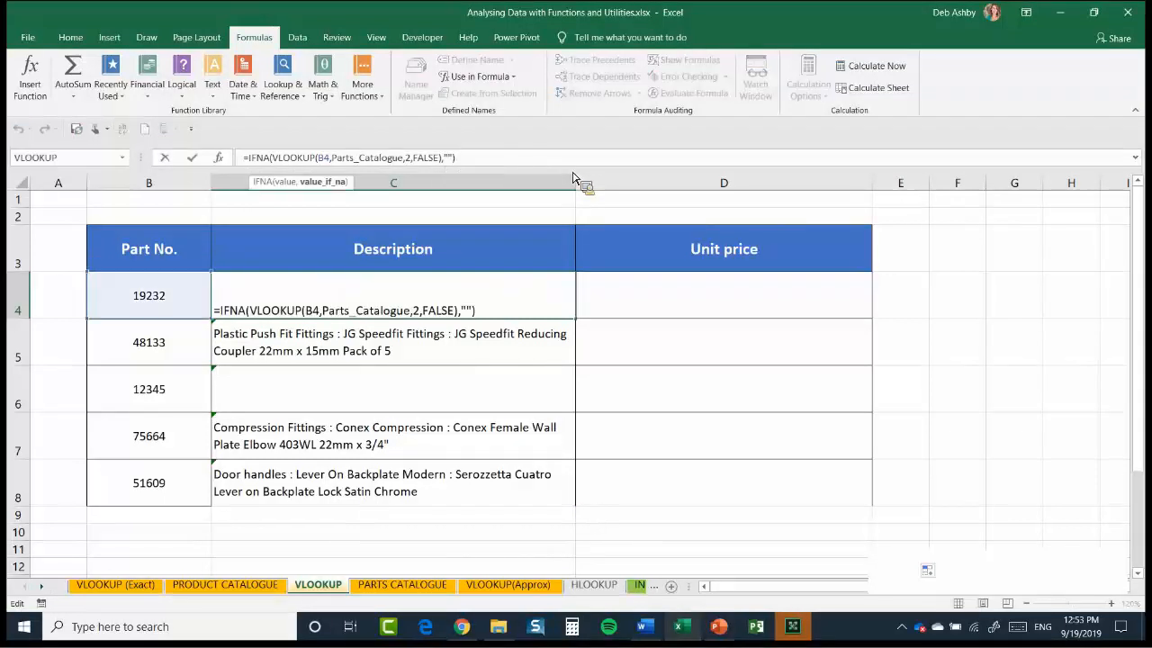
text(No Part Found)
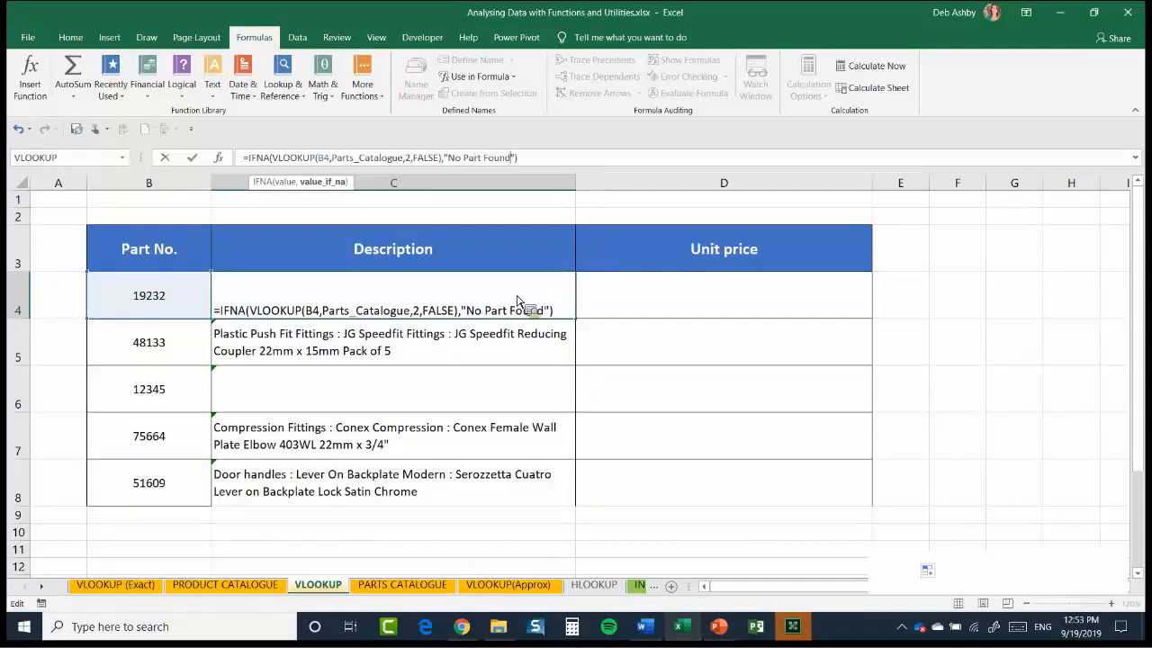
key(Return)
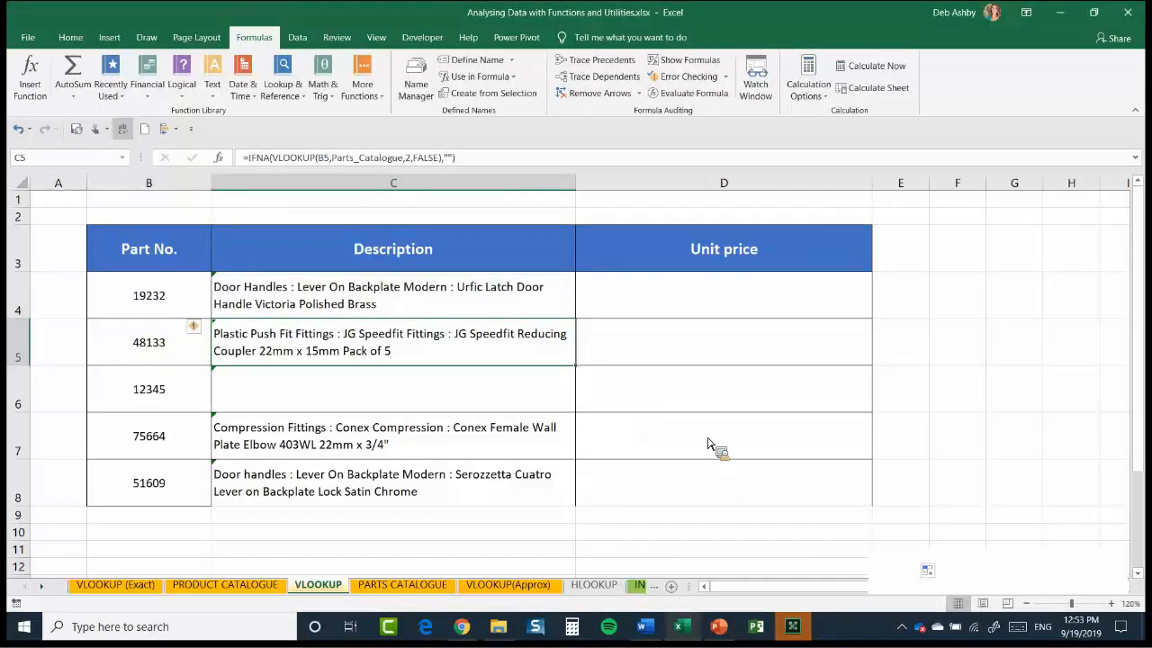
click(504, 299)
double_click(575, 319)
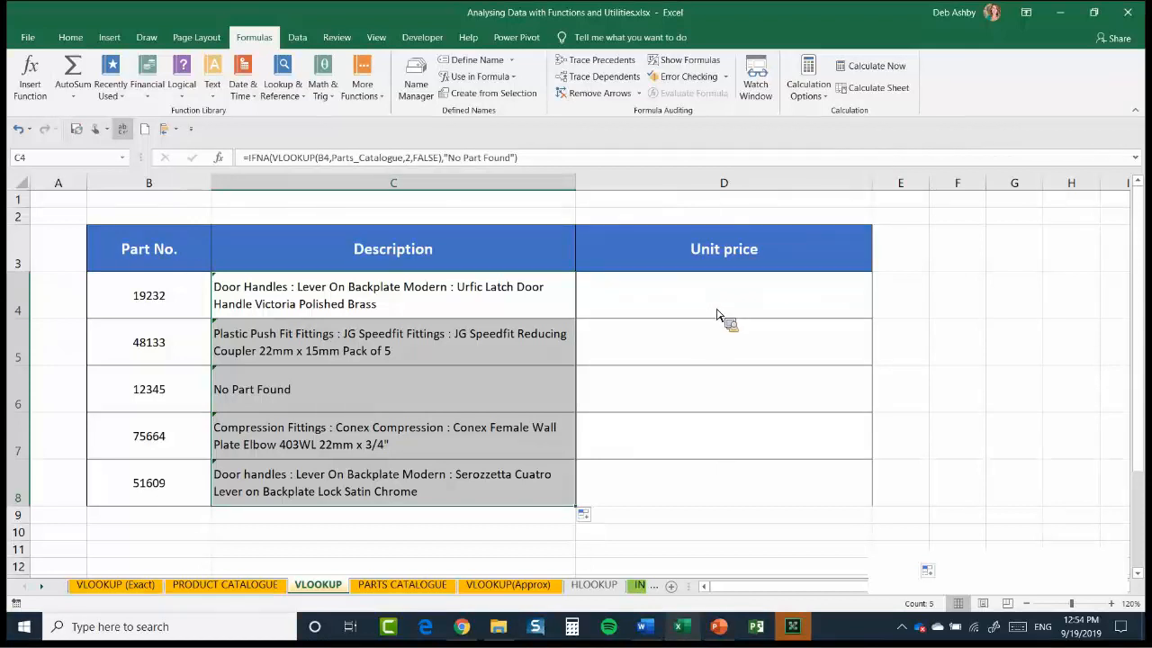
Check the PARTS CATALOGUE columns, and start a VLOOKUP in D4 of the VLOOKUP sheet with lookup value B4 and table array Parts_Catalogue
click(718, 315)
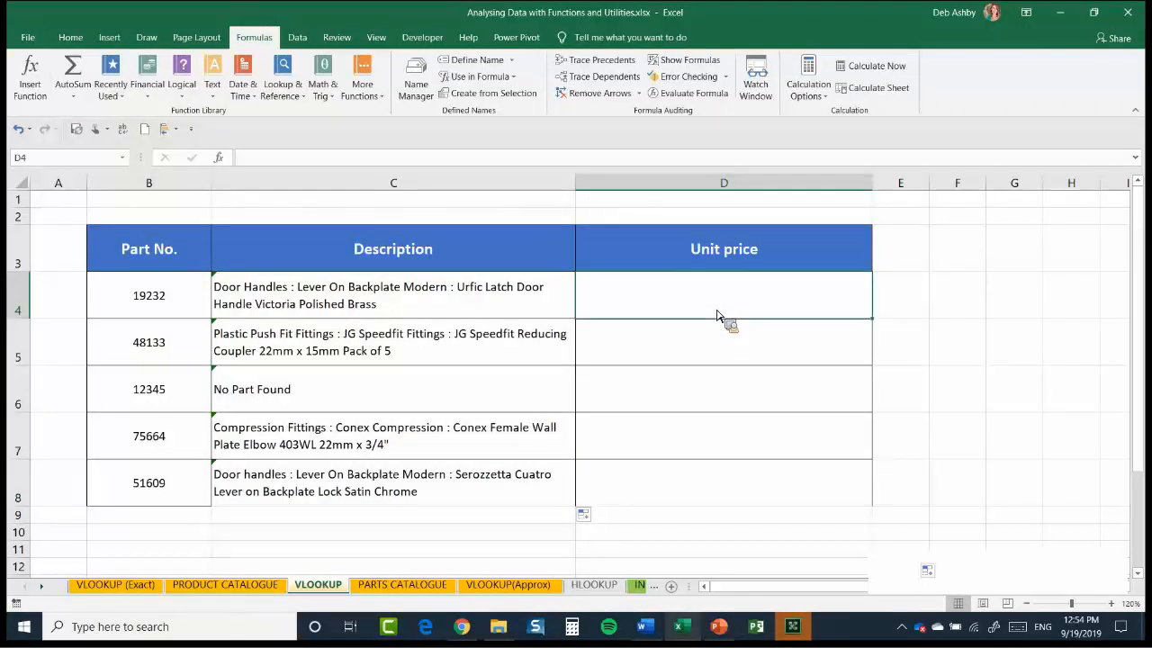
click(413, 590)
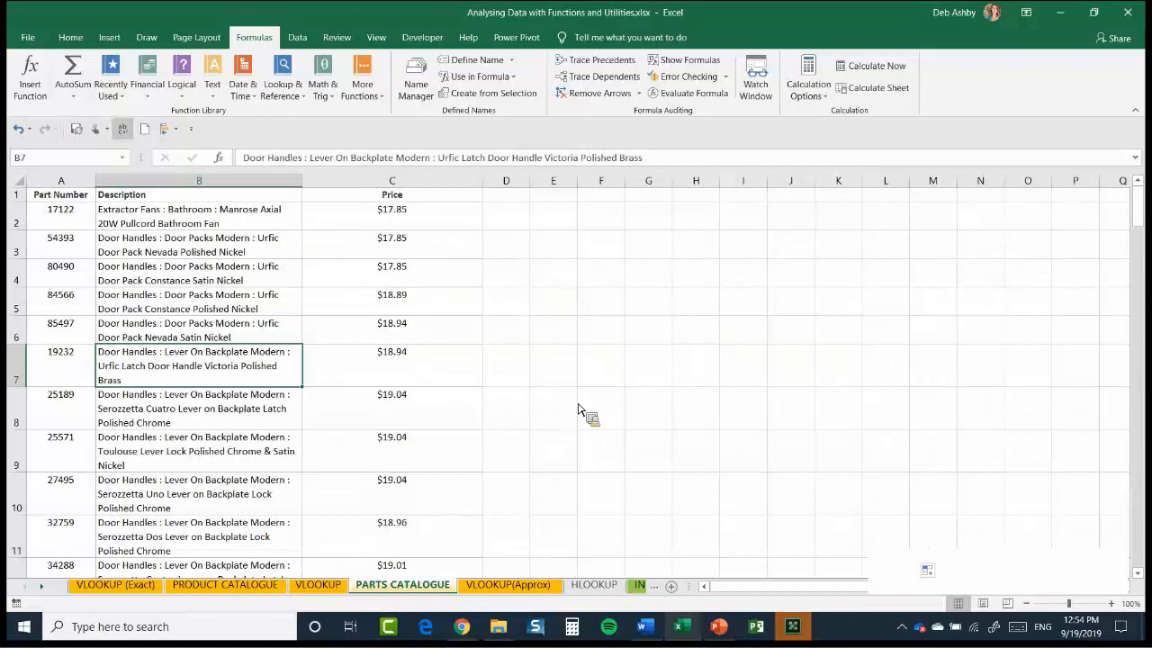
key(ctrl+Page_Up)
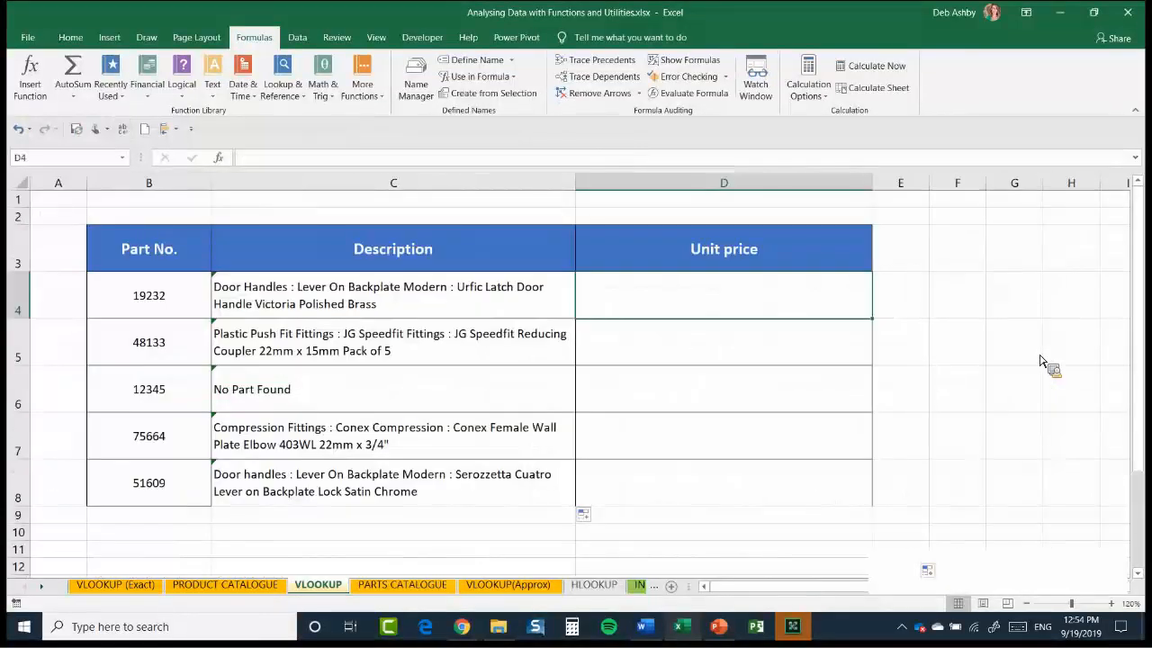
click(223, 159)
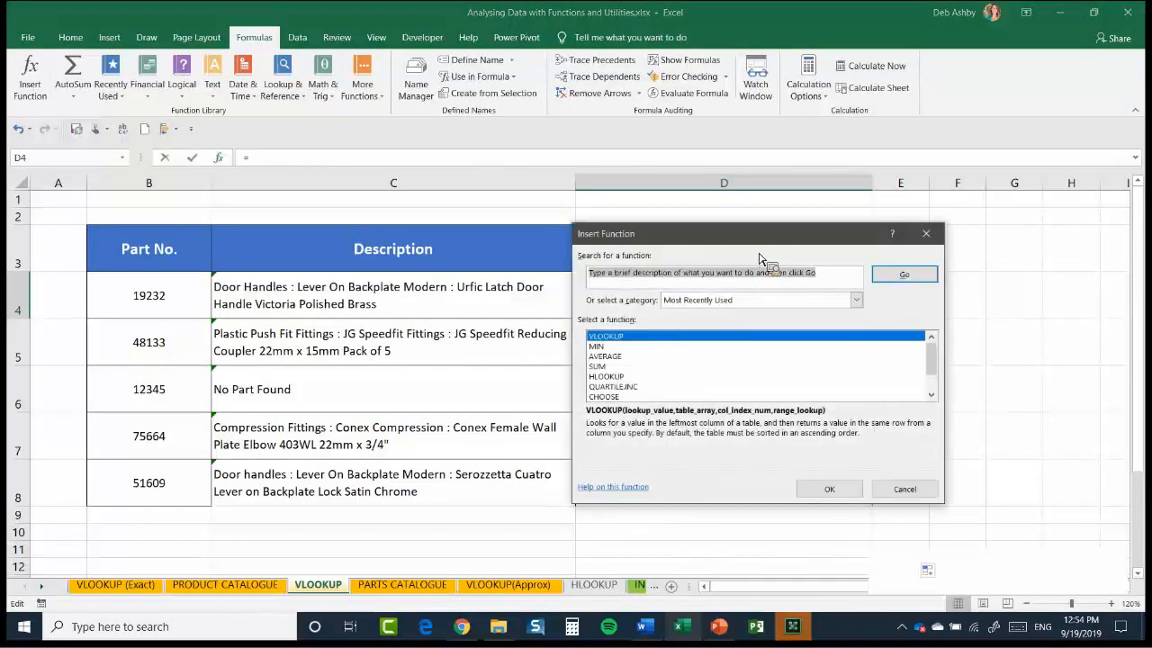
key(Return)
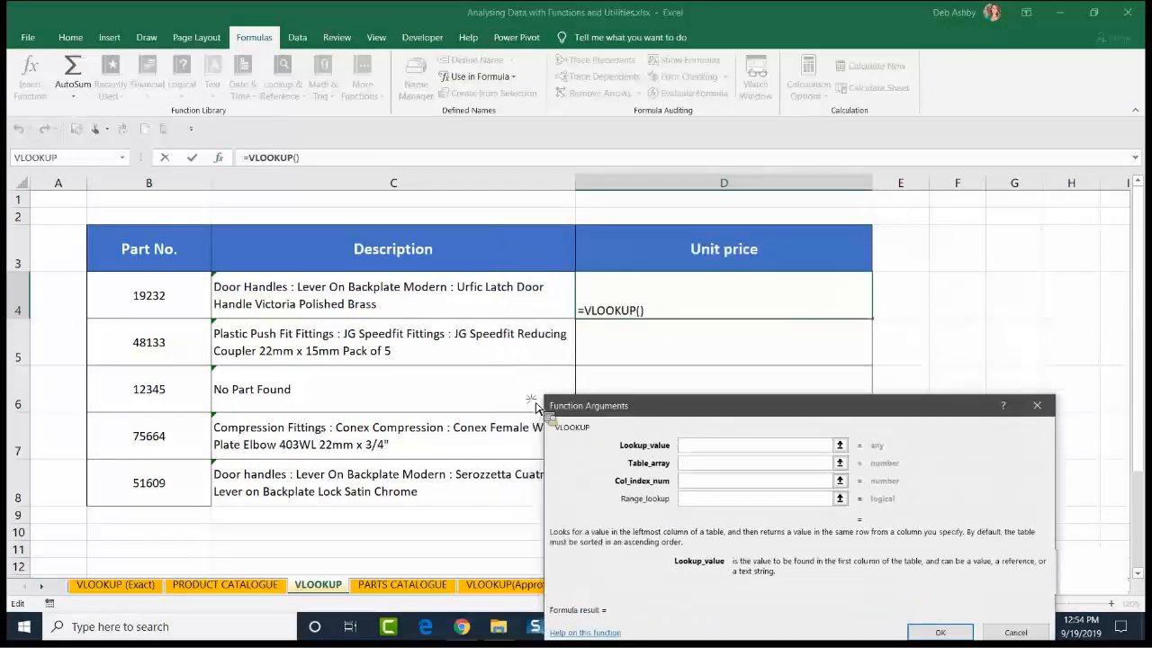
click(151, 303)
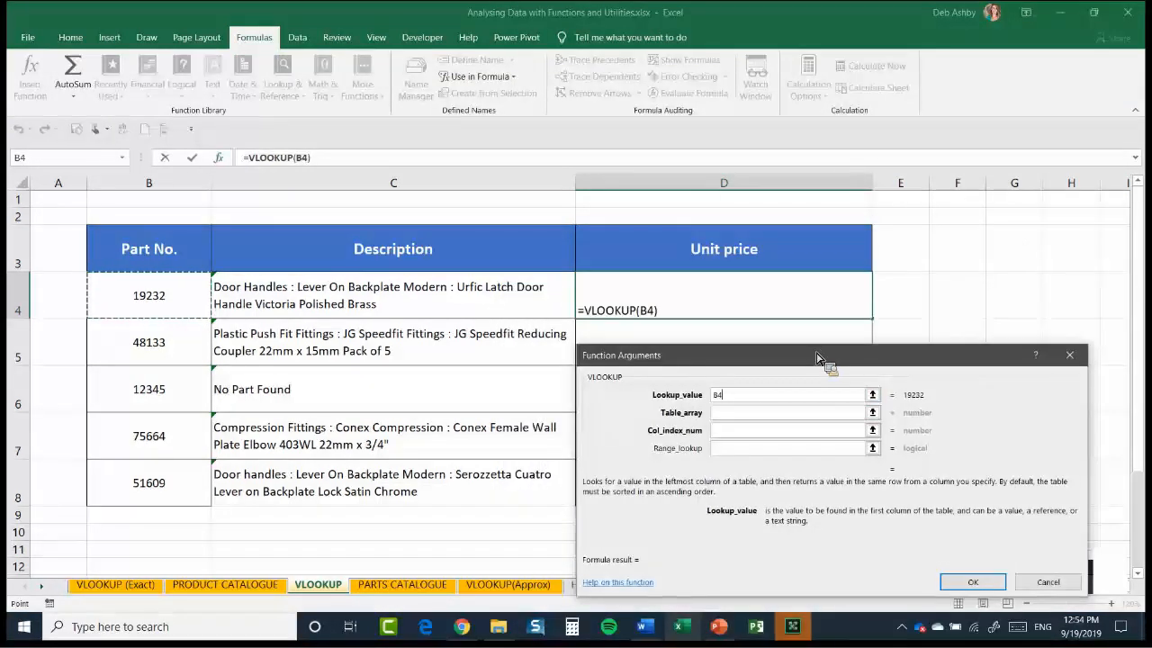
key(Tab)
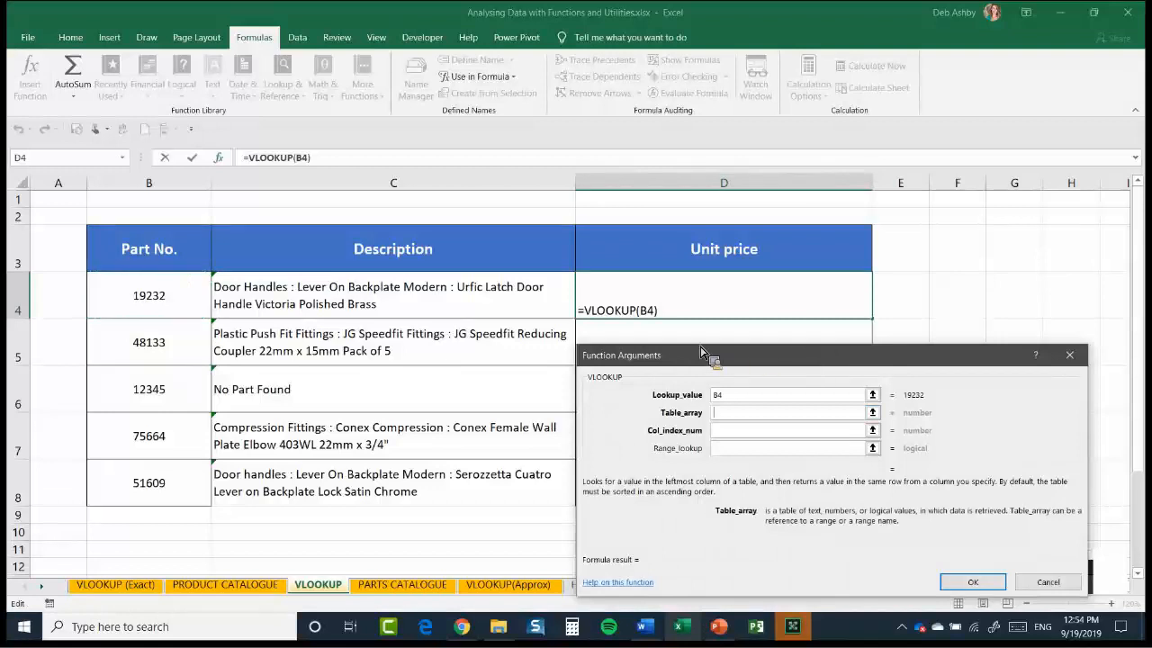
key(F3)
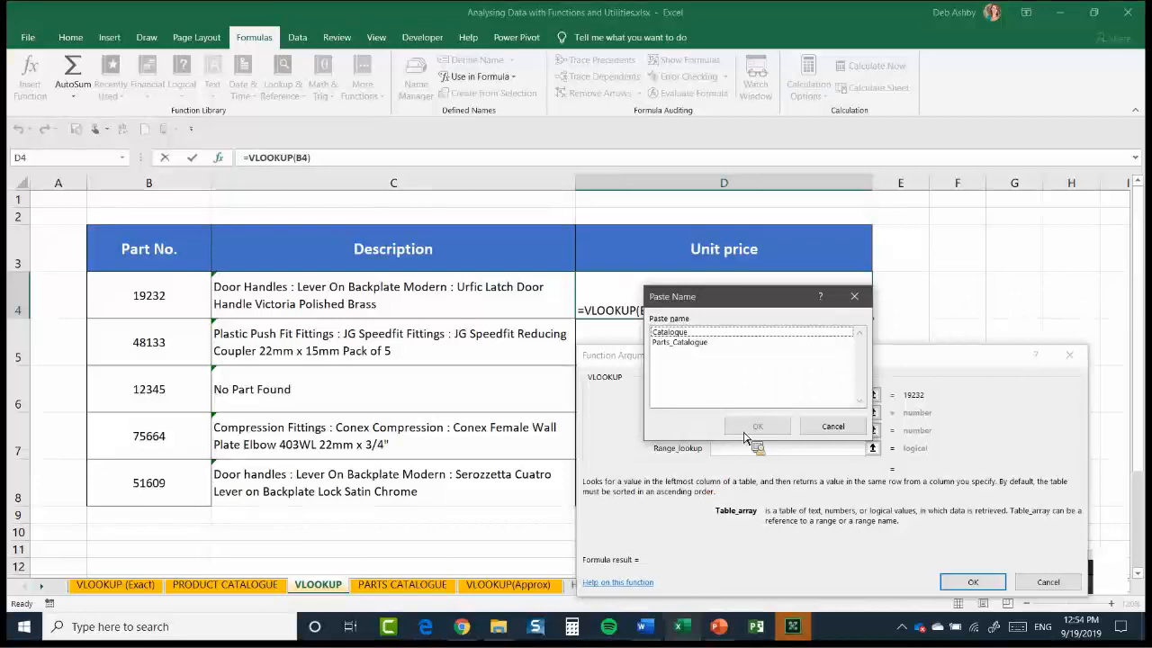
key(Down)
key(Return)
key(Tab)
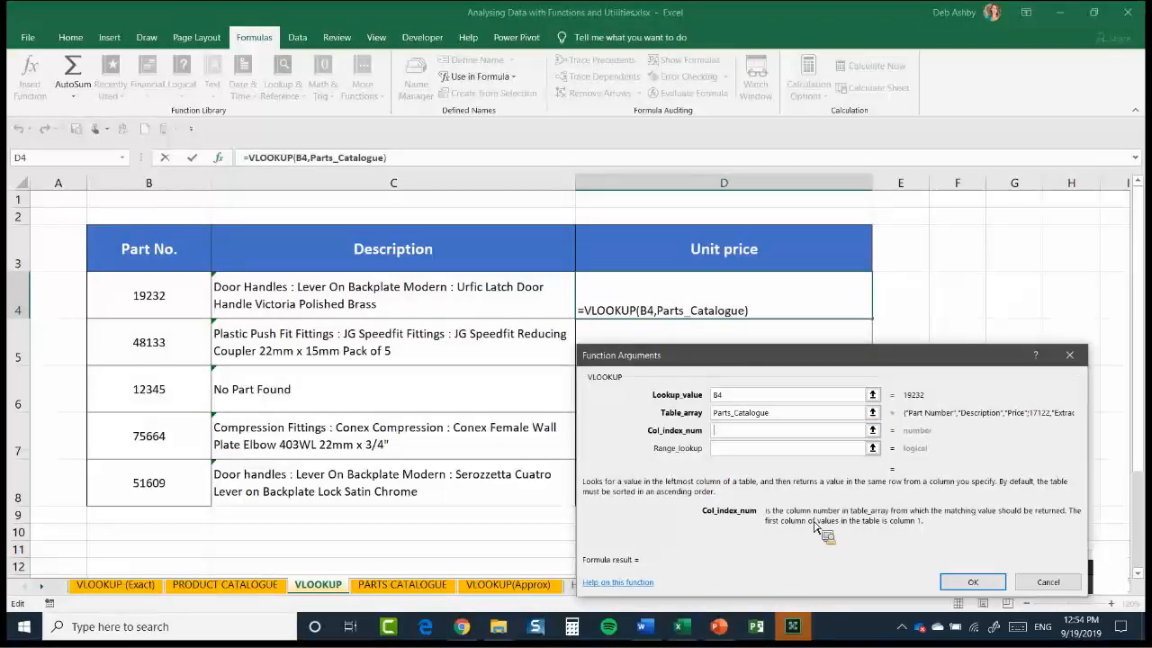
Complete D4's VLOOKUP with column index 3 and FALSE for an exact match, and fill it down the Unit price column
text(3)
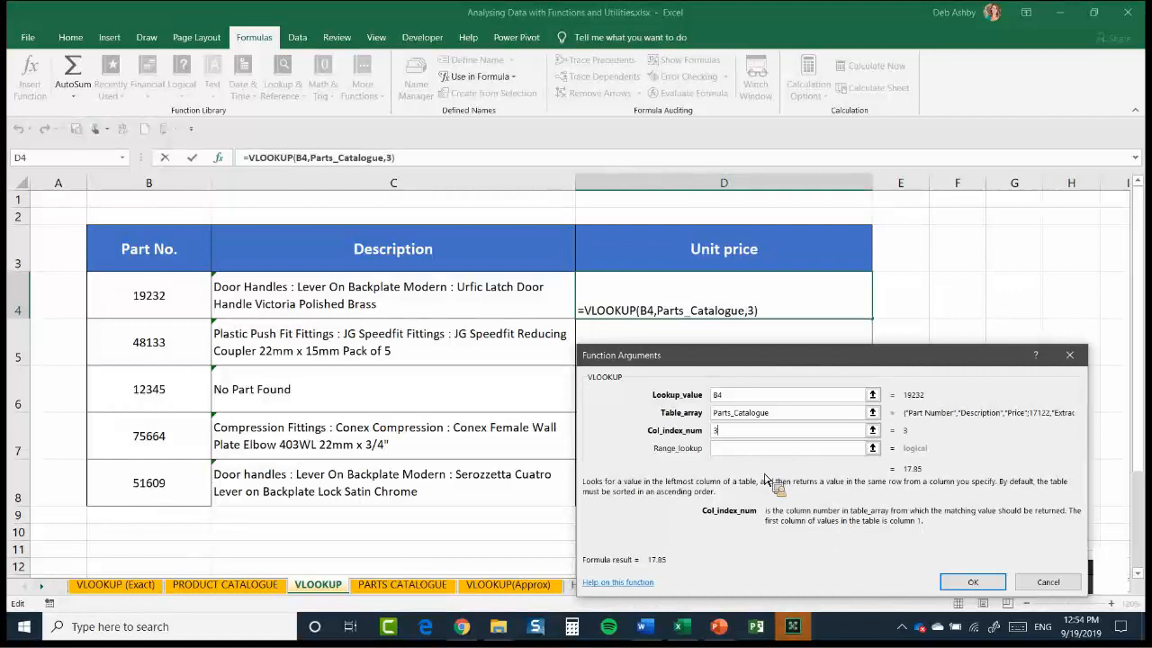
key(Tab)
text(FALSE)
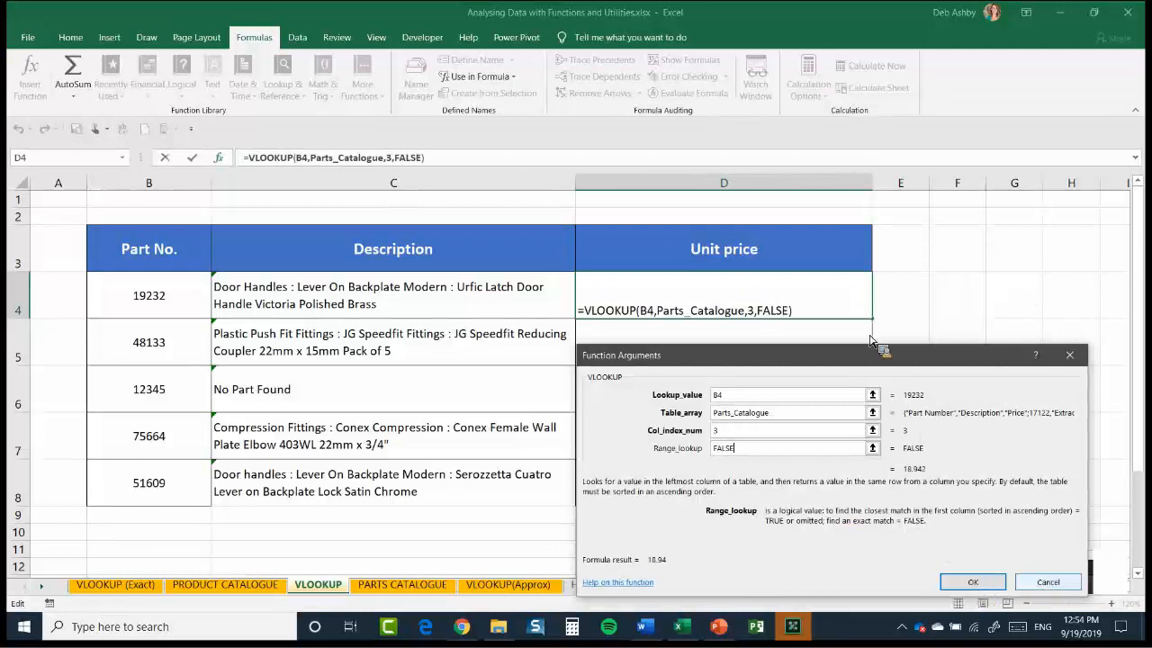
key(Return)
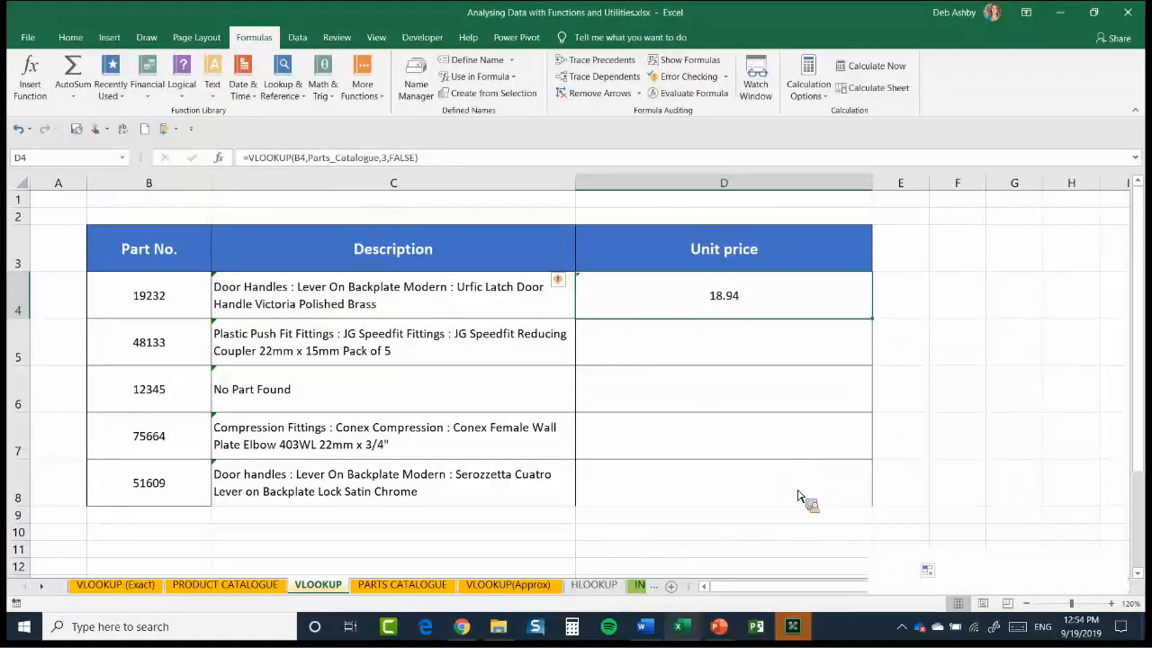
double_click(872, 319)
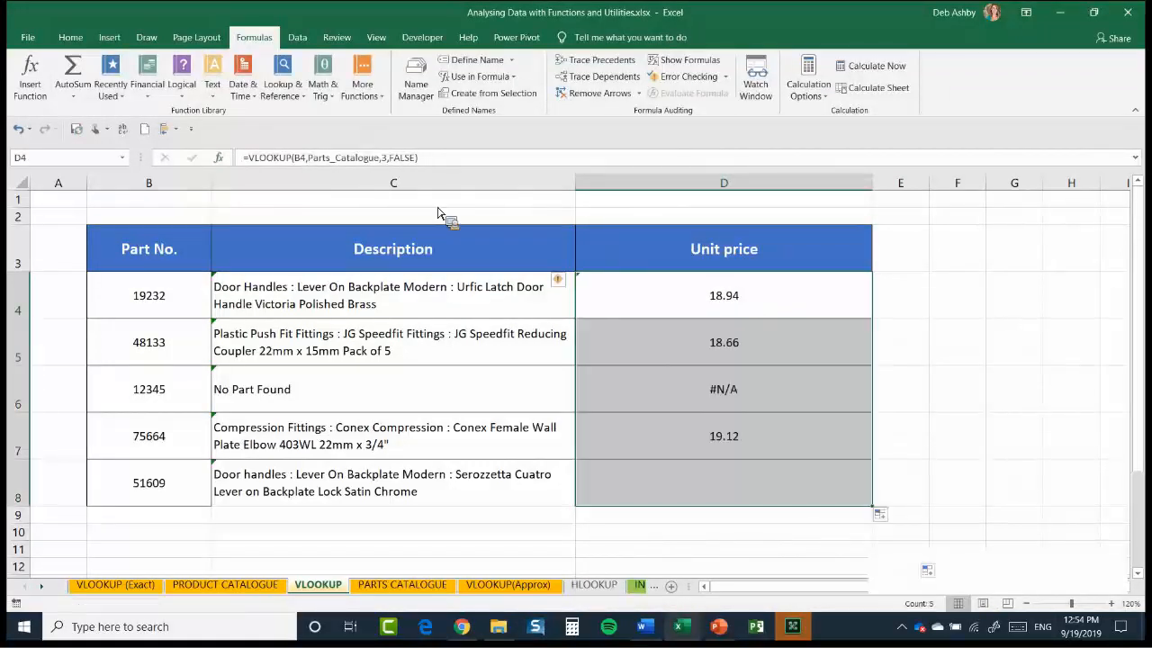
Wrap D4's VLOOKUP in IFNA with "No Part Found" as the value if not available
click(342, 155)
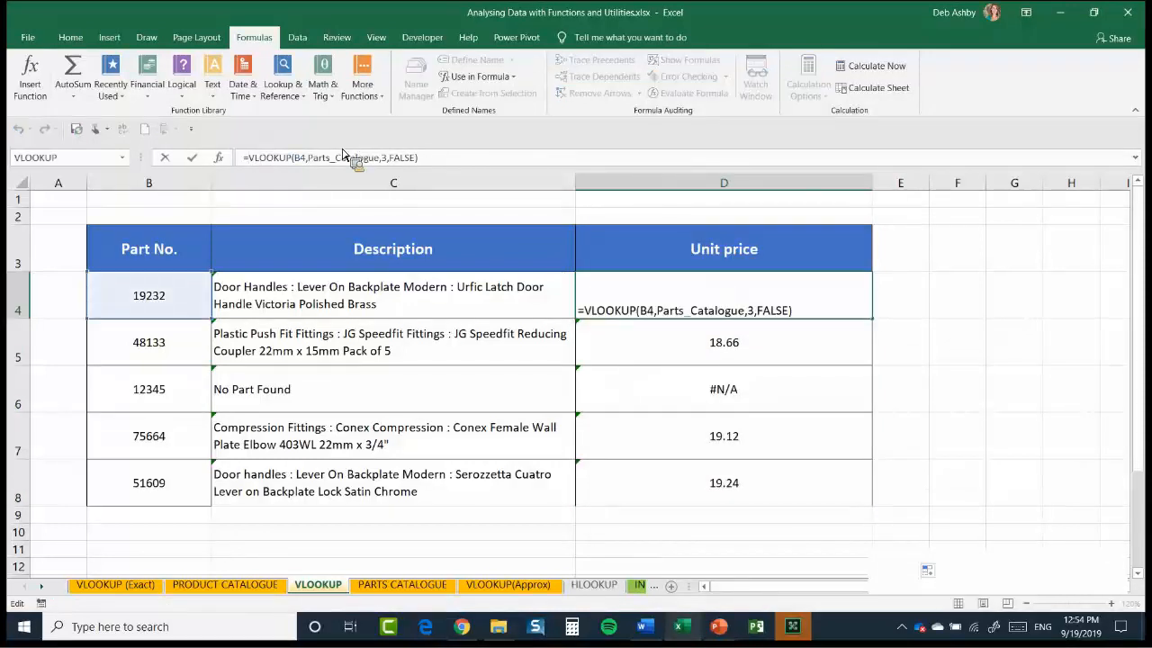
text(IFNA)
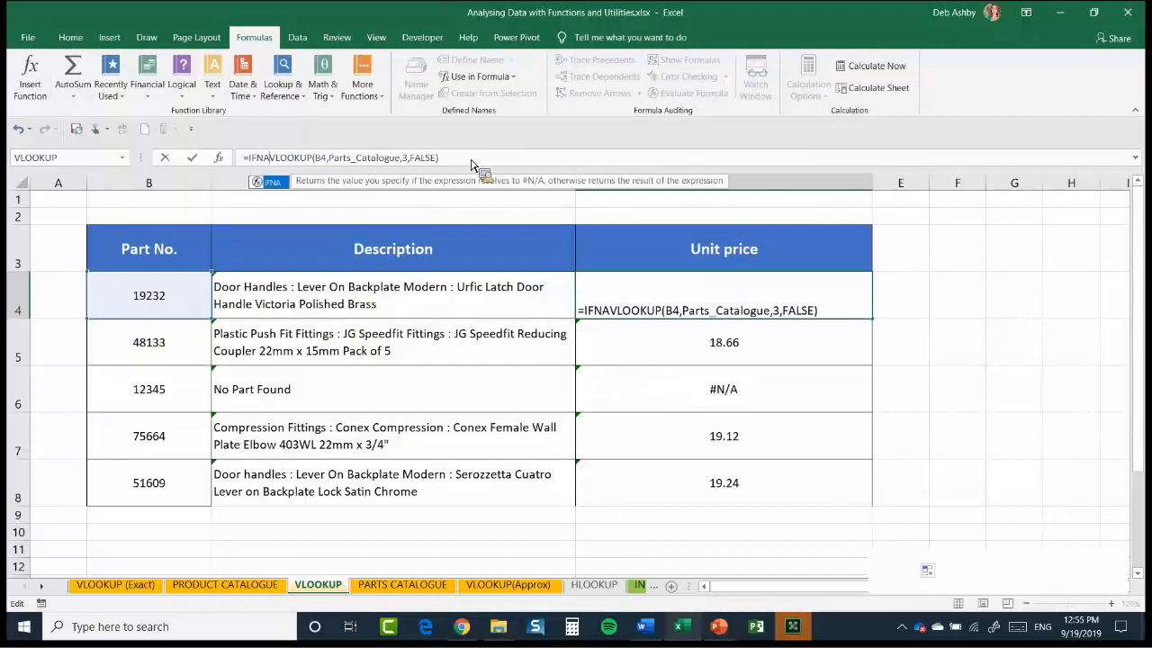
text(()
key(End)
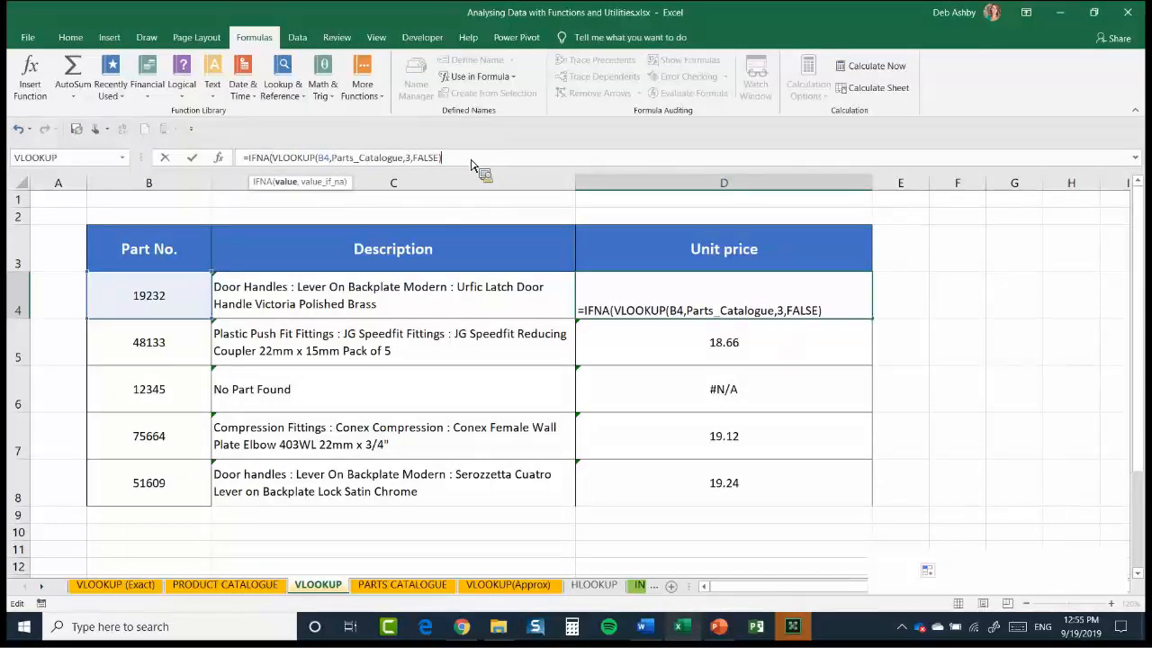
text(,"No Part Found)
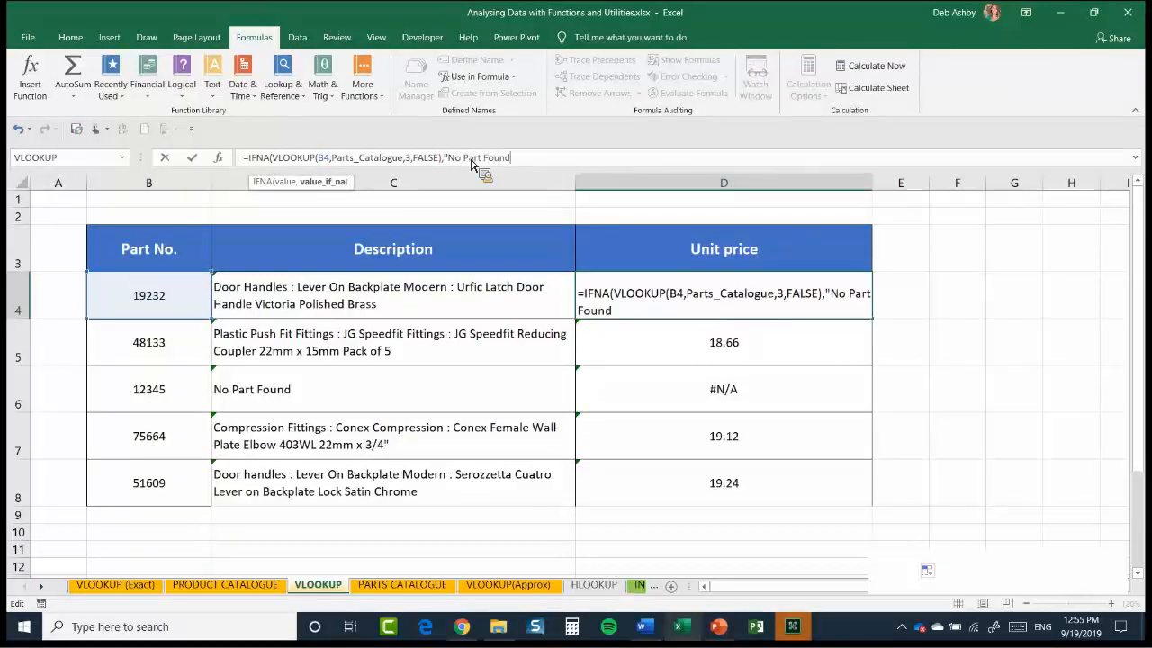
text("))
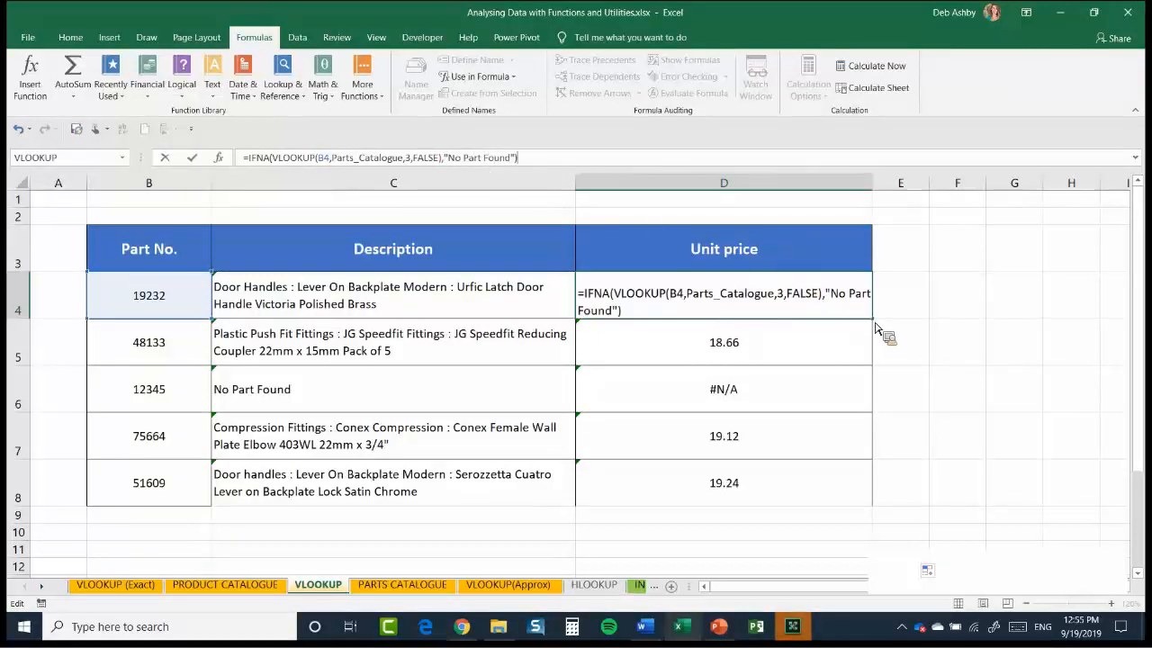
key(Return)
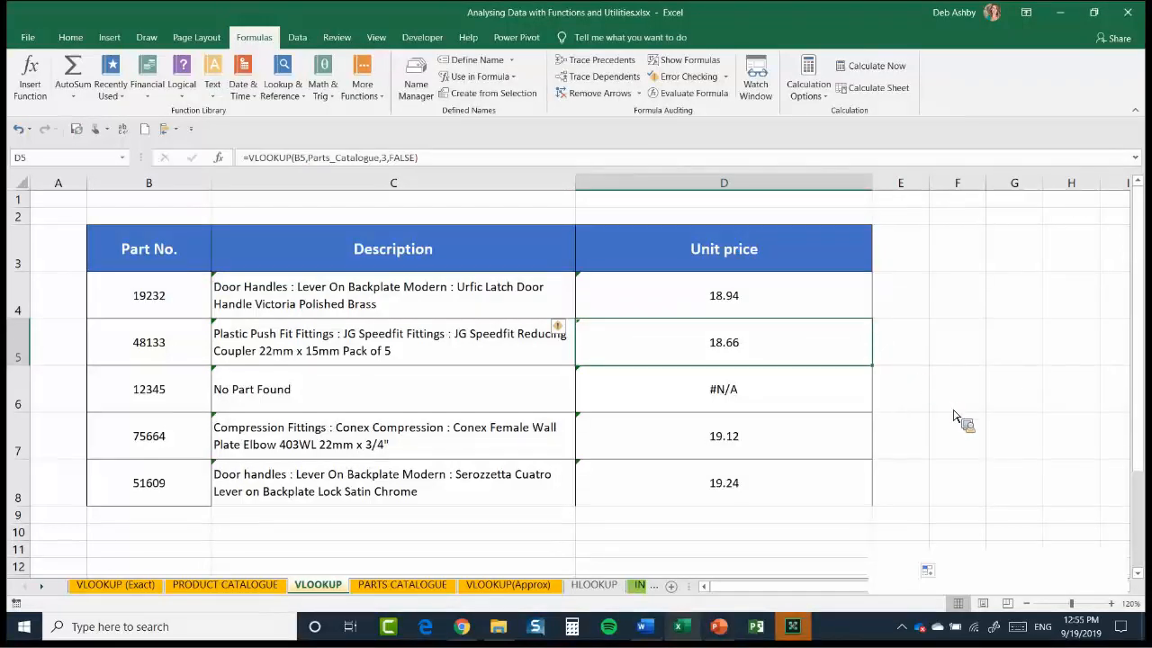
Fill D4's IFNA formula down the Unit price column to D8
key(Up)
key(ctrl+shift+Down)
key(ctrl+d)
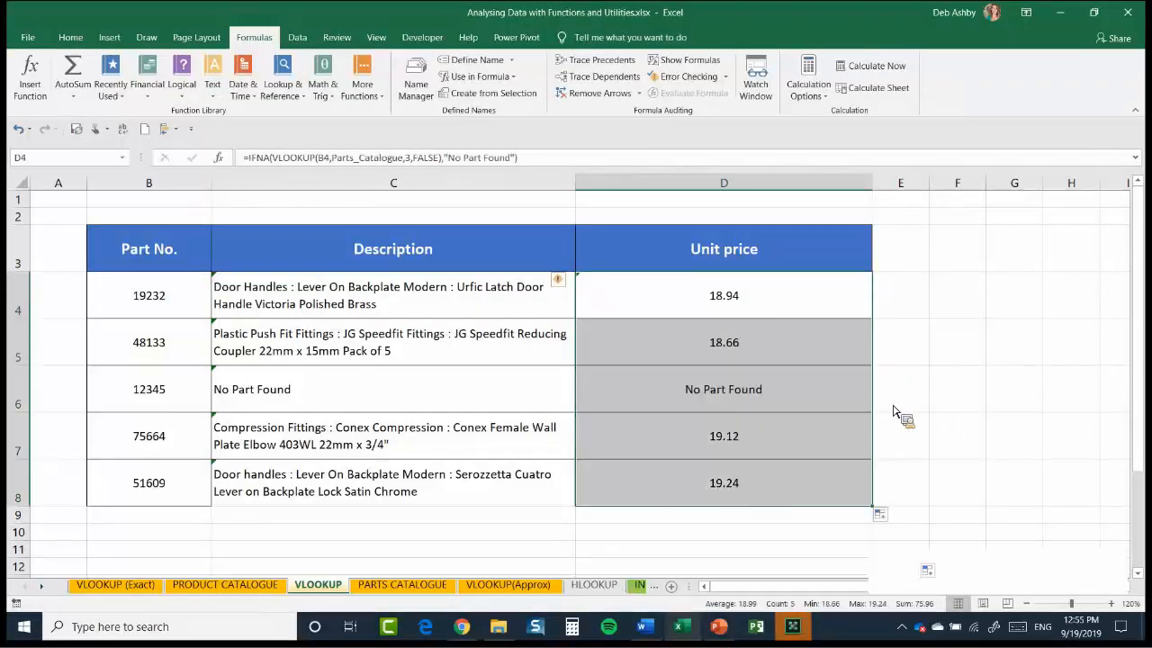
click(956, 391)
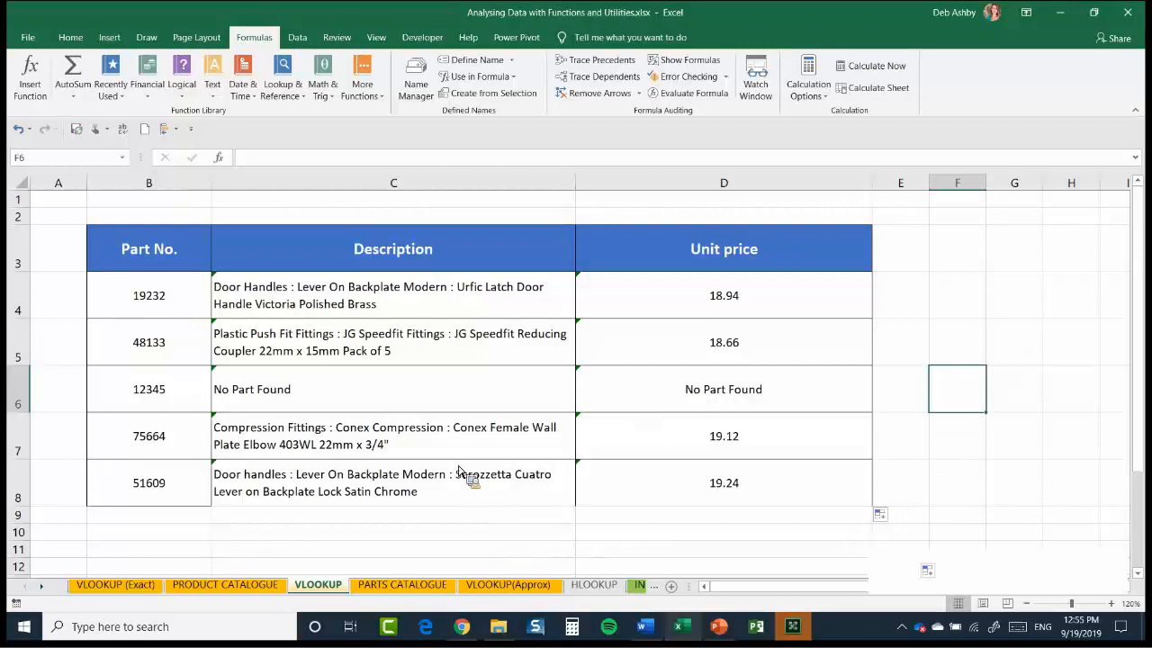
Examine the Income Tax Brackets table and the Annual Salary and Marginal Tax Rate cells on the VLOOKUP(Approx) sheet
click(509, 585)
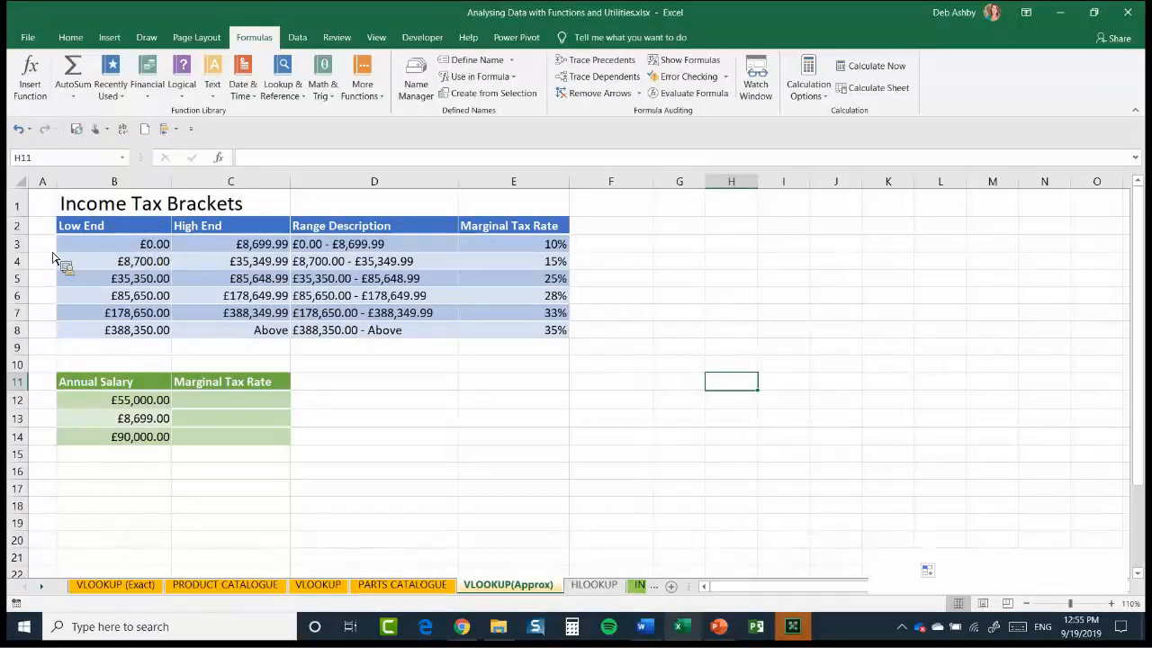
click(108, 247)
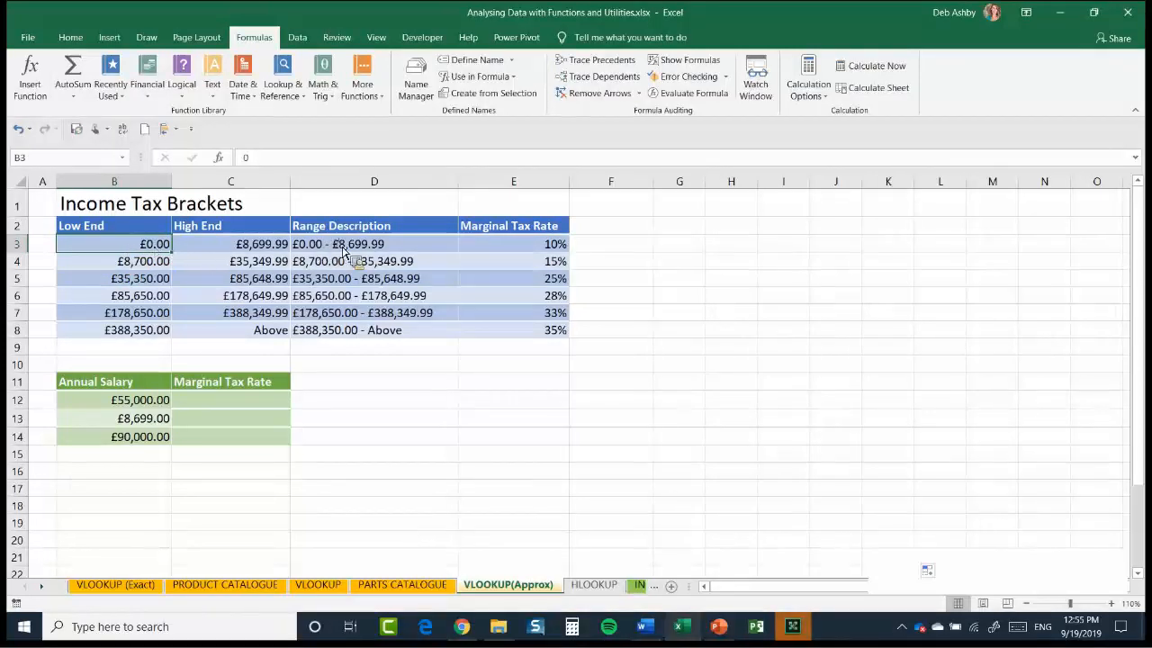
key(Right)
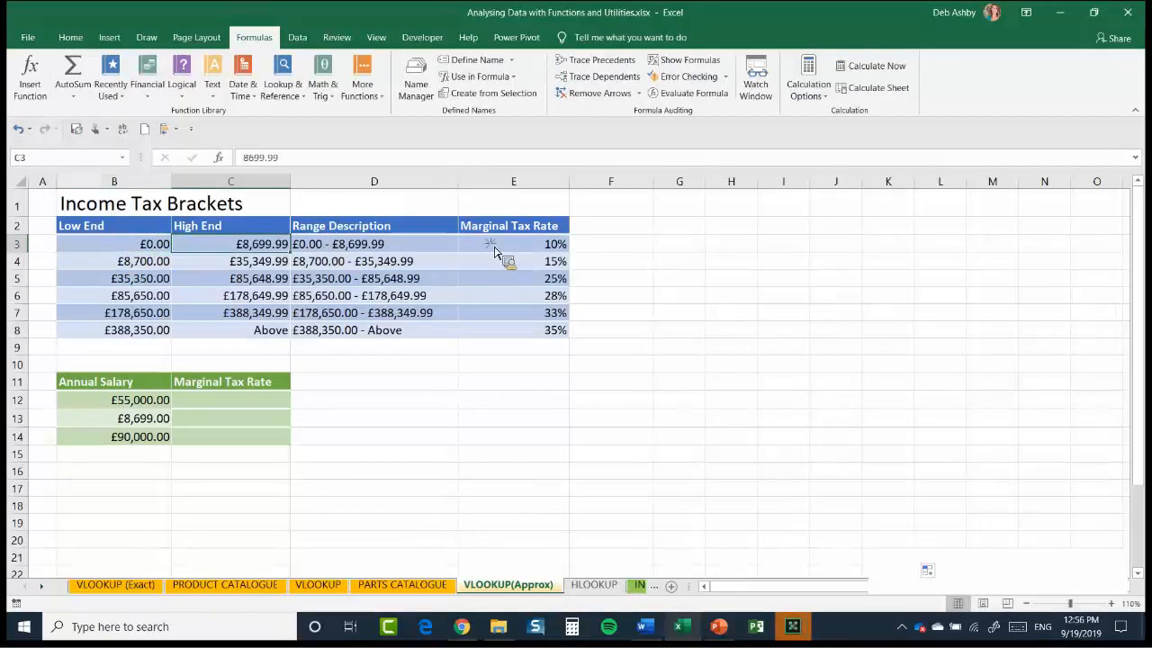
key(Right)
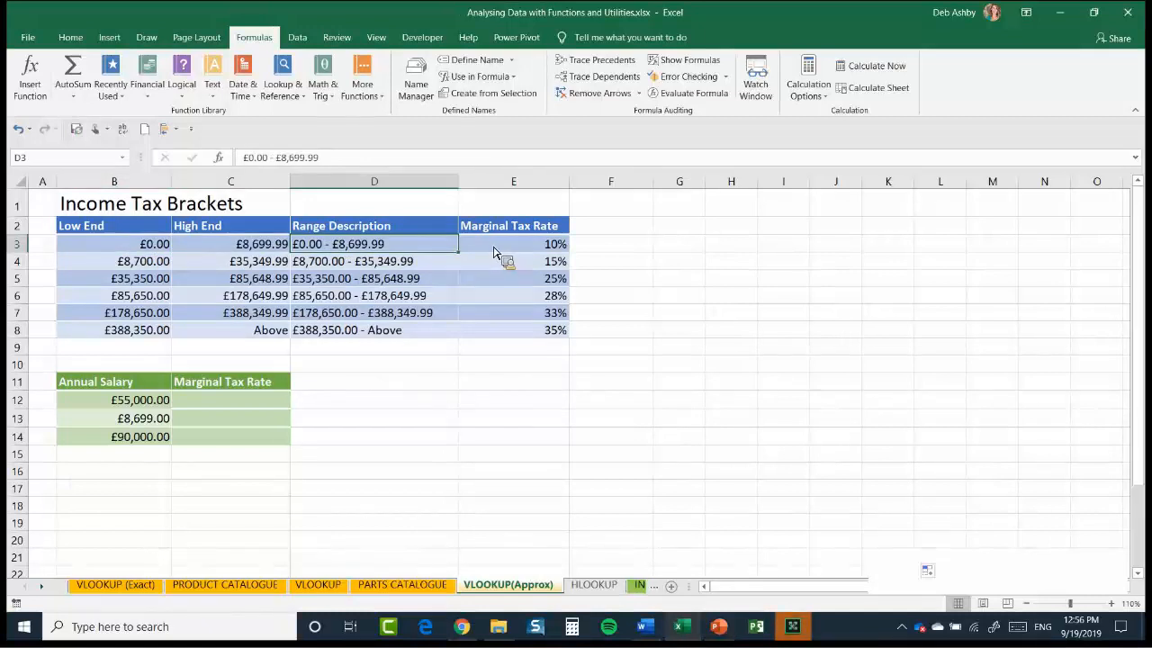
key(Right)
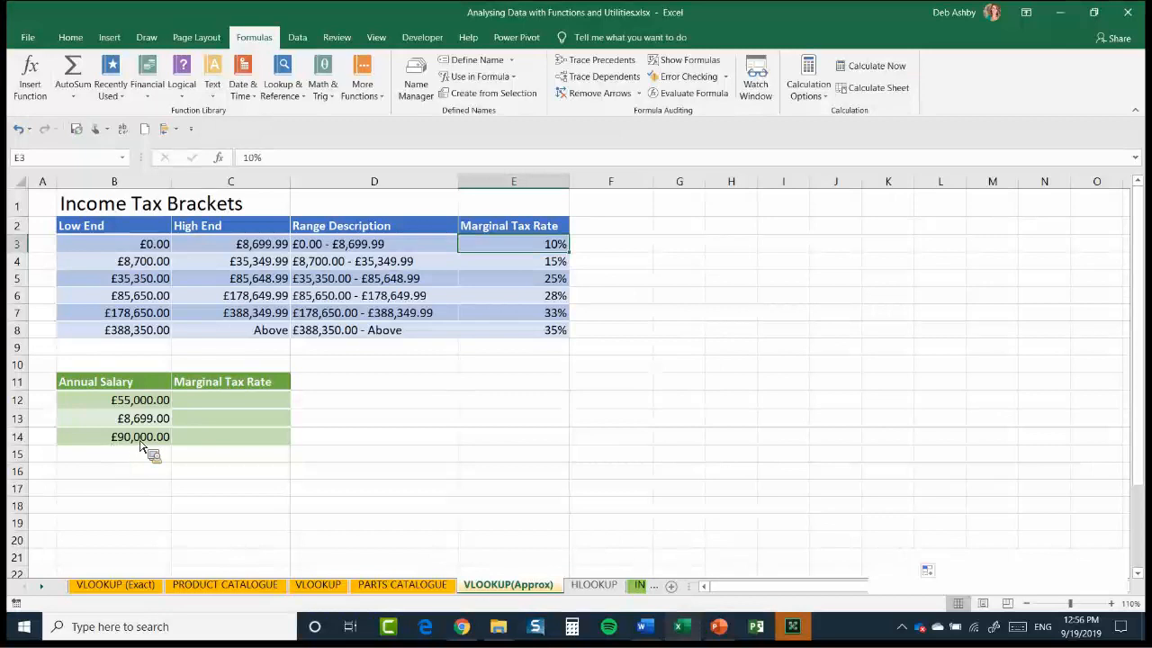
click(114, 400)
click(115, 419)
click(114, 436)
click(224, 402)
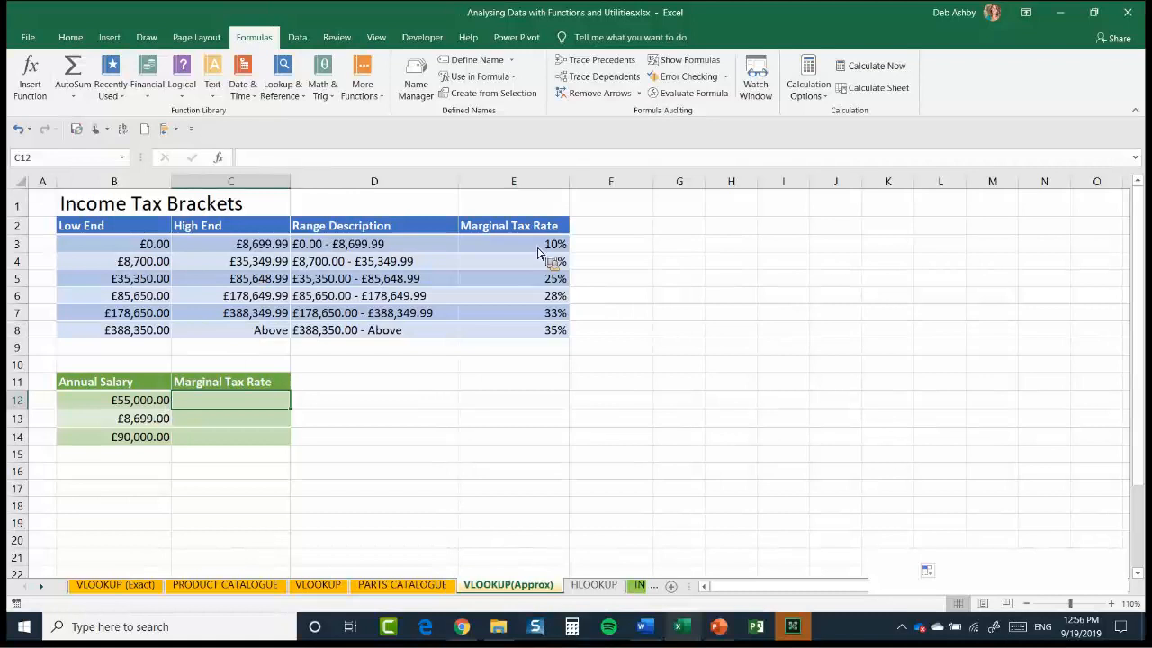
key(Left)
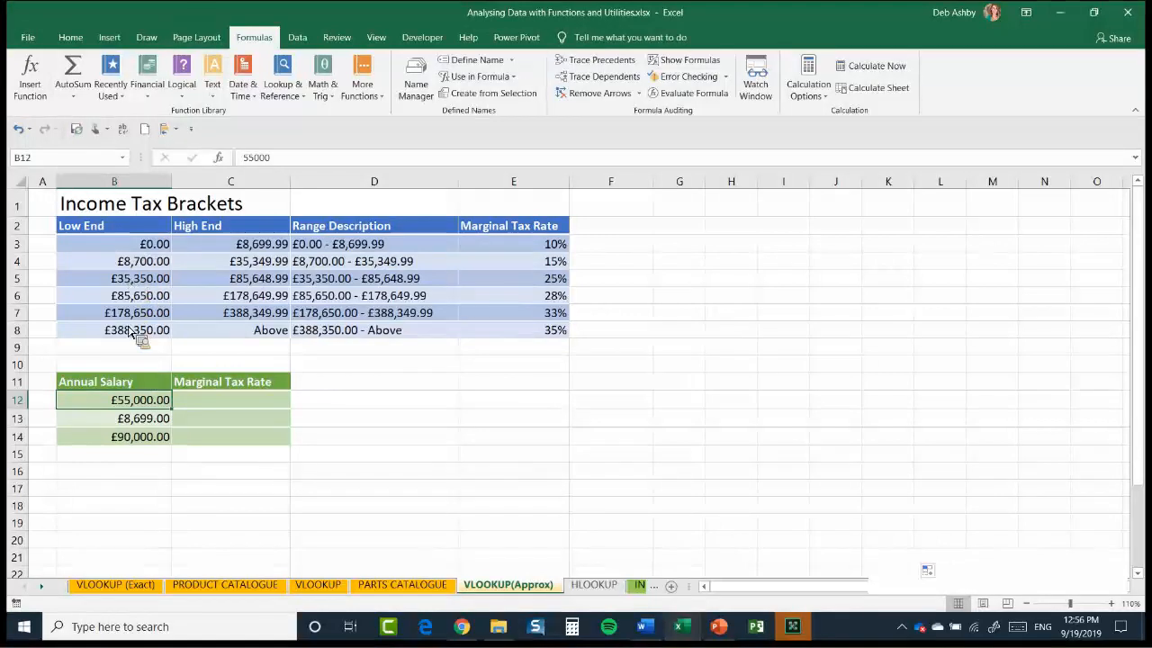
click(128, 245)
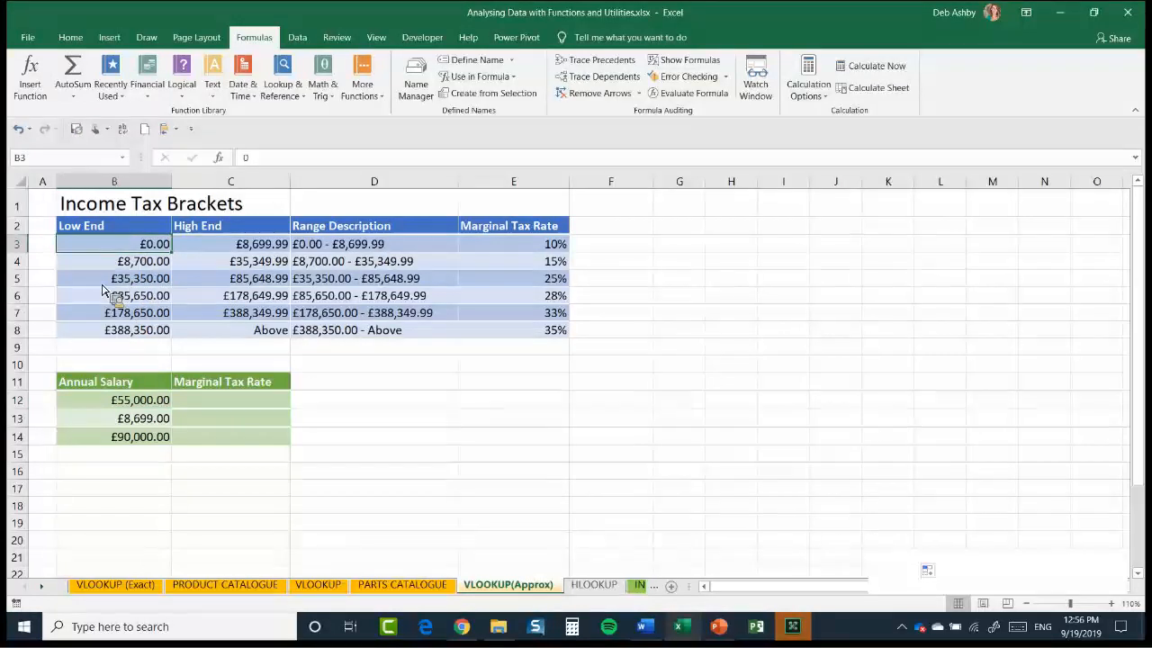
Check which Low End to High End bracket the first annual salary of £55,000 falls into
drag(157, 279, 190, 285)
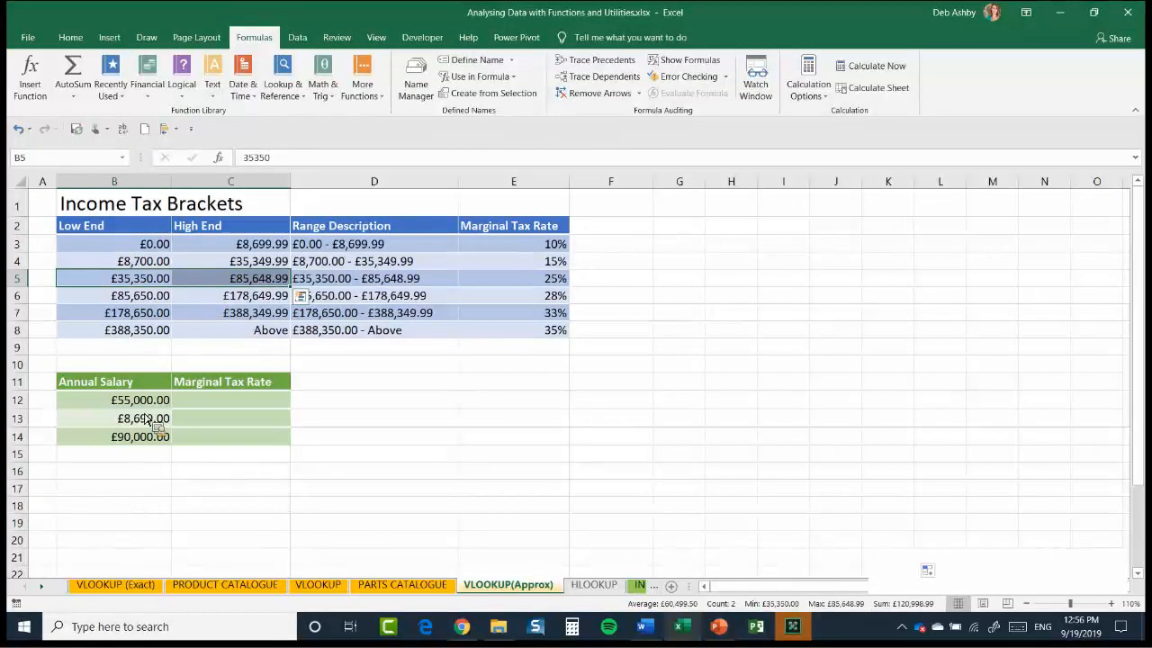
click(267, 399)
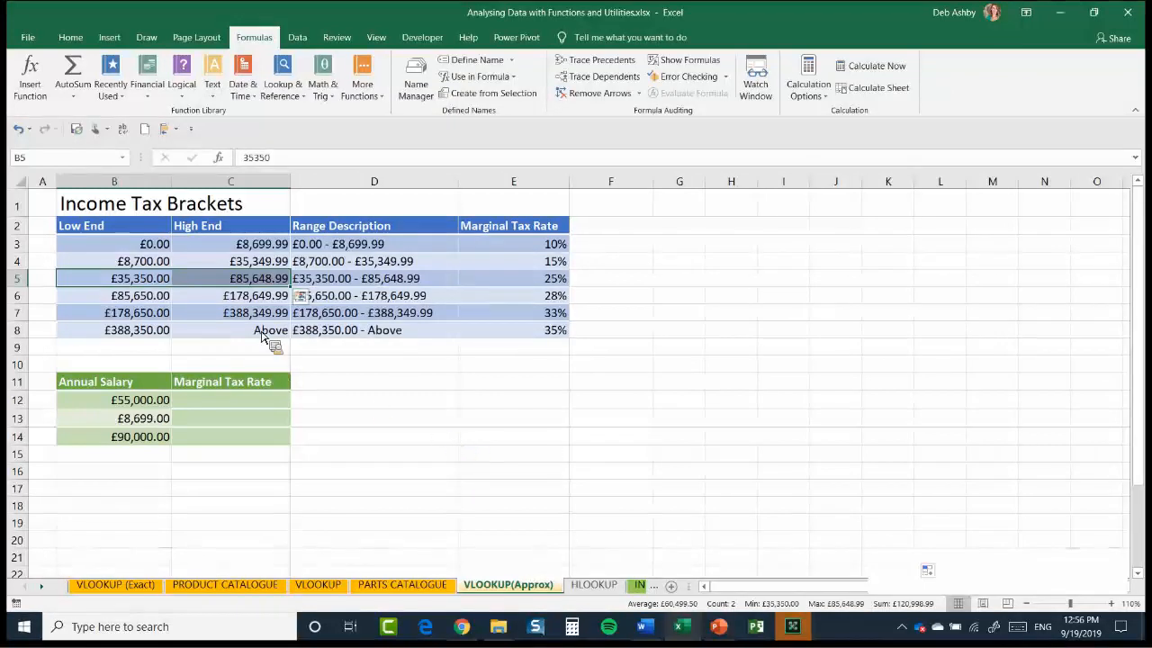
click(236, 278)
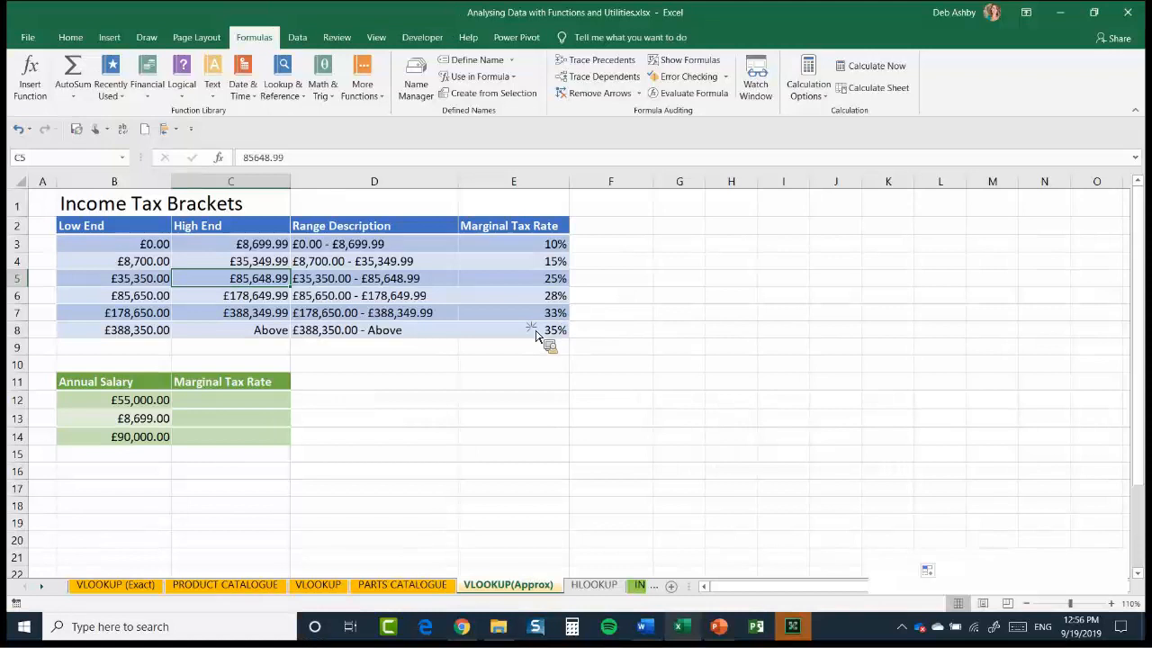
Name the Income Tax Brackets table, range B2:E8 including its headers, Income_Tax
mouse_move(113, 225)
mouse_down()
mouse_move(611, 278)
mouse_move(540, 330)
mouse_up()
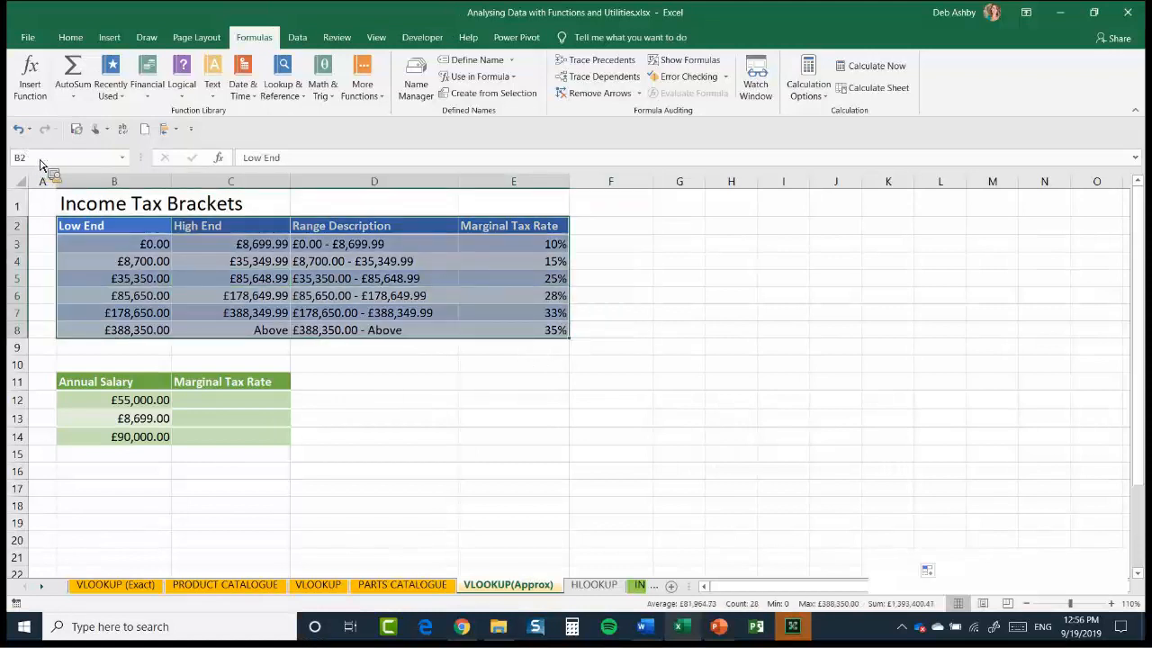
click(40, 161)
text(Income_Tax)
key(Return)
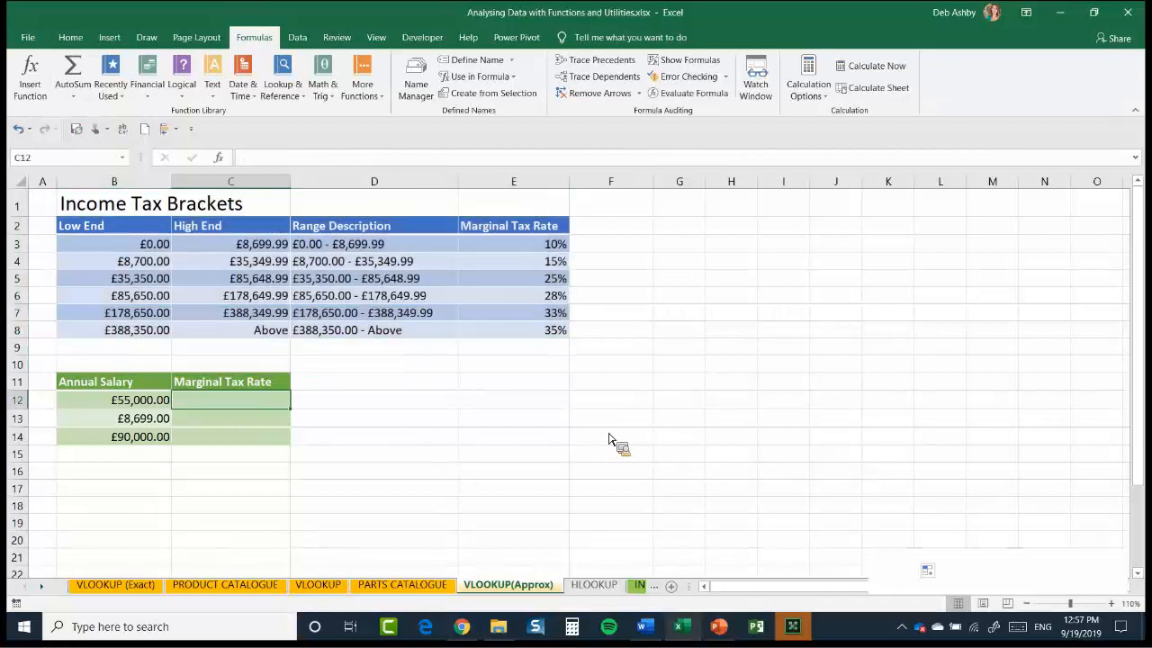
Start a VLOOKUP in C12 with B12 as the lookup value and the named range Income_Tax as the table array
text(=VLOOKUP()
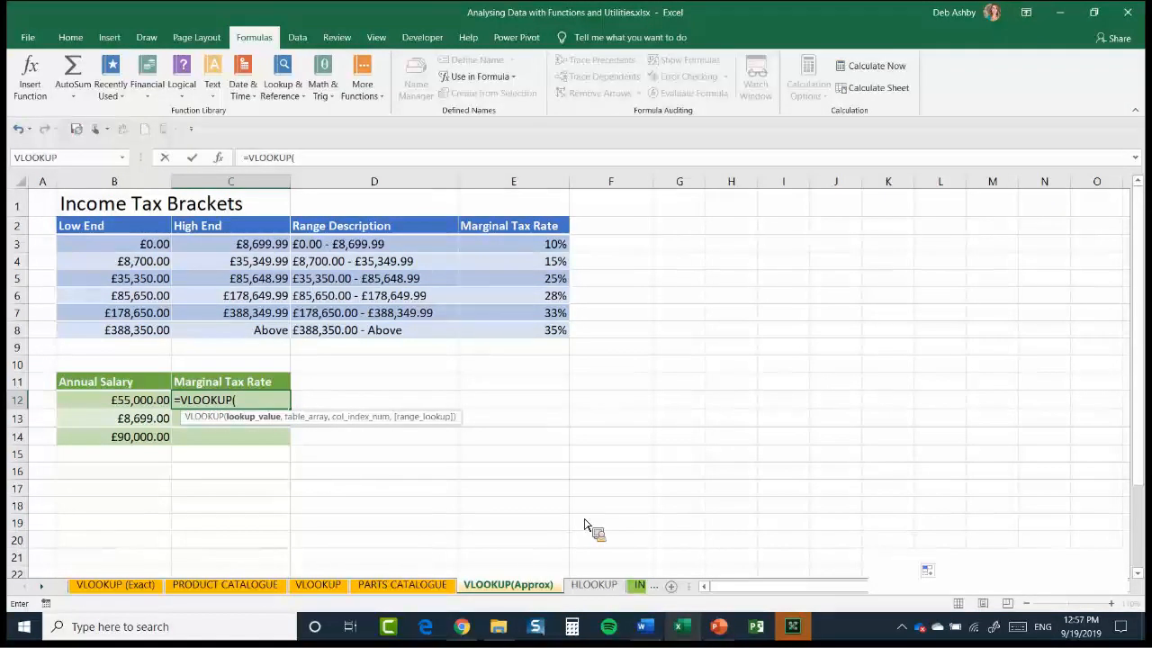
key(Left)
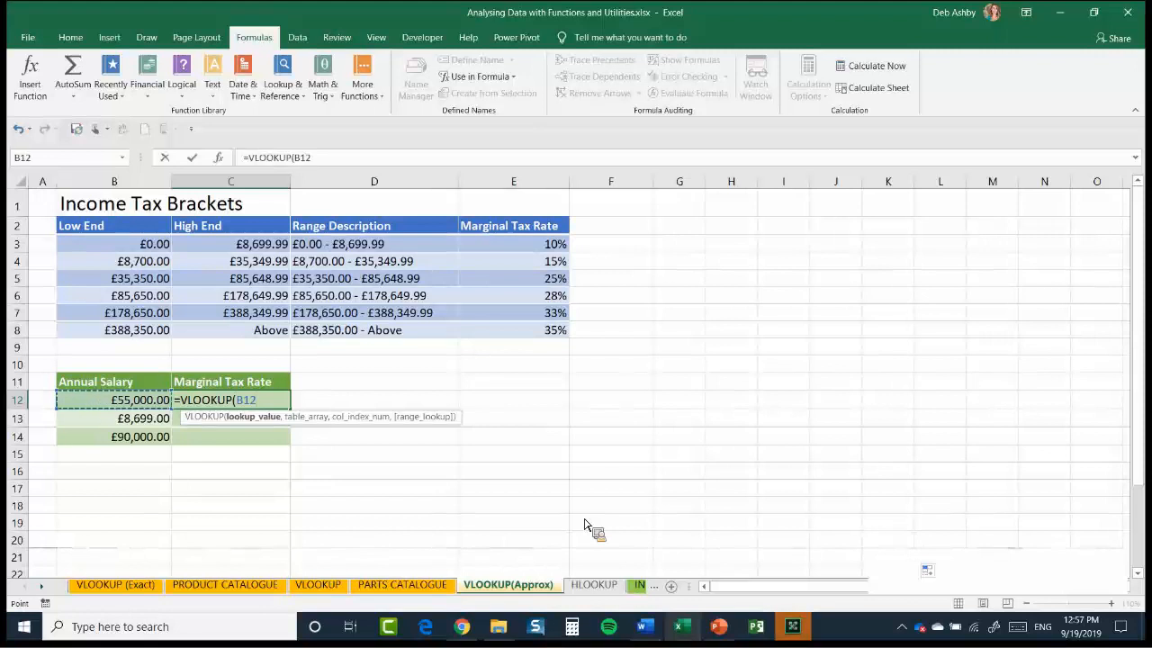
text(,)
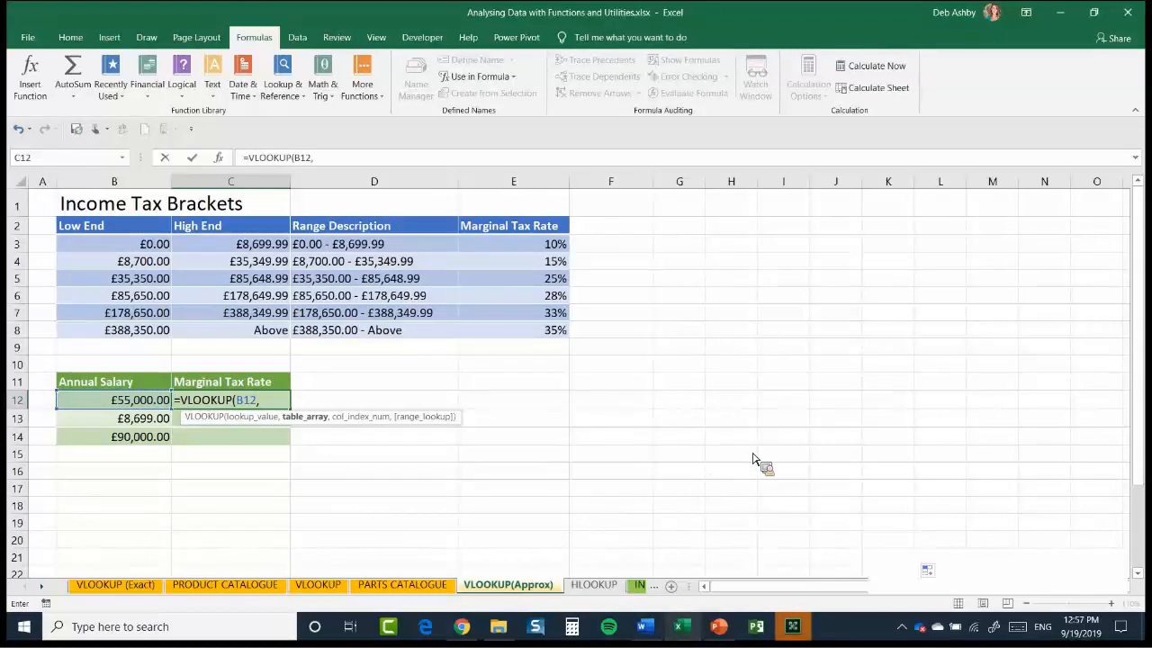
key(F3)
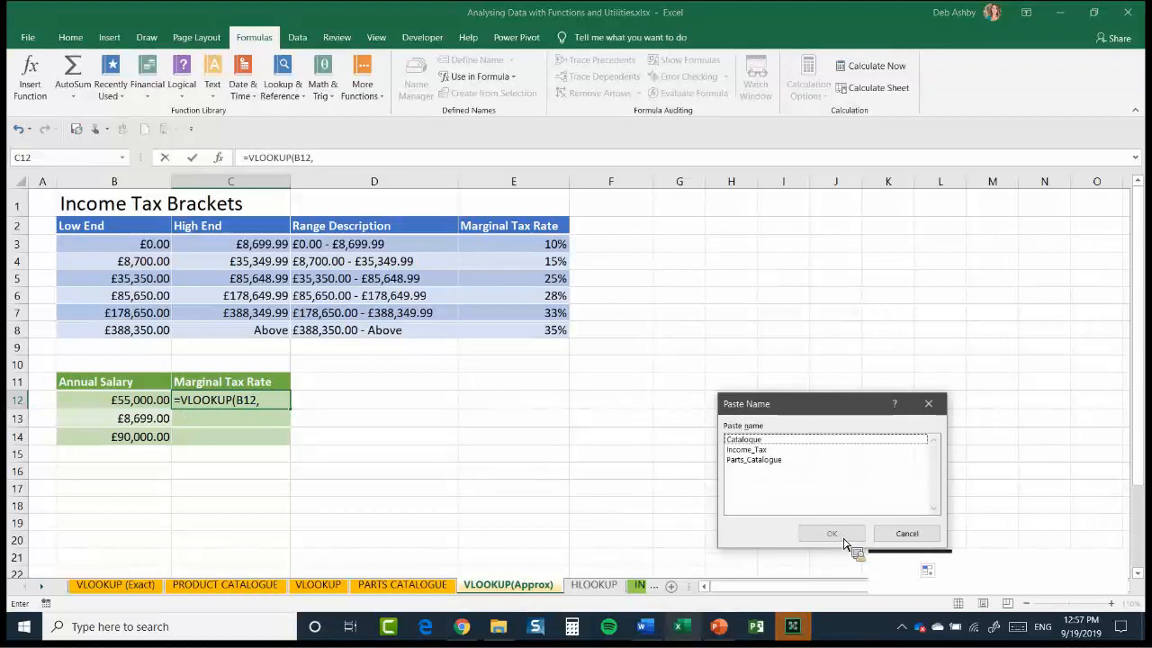
click(748, 450)
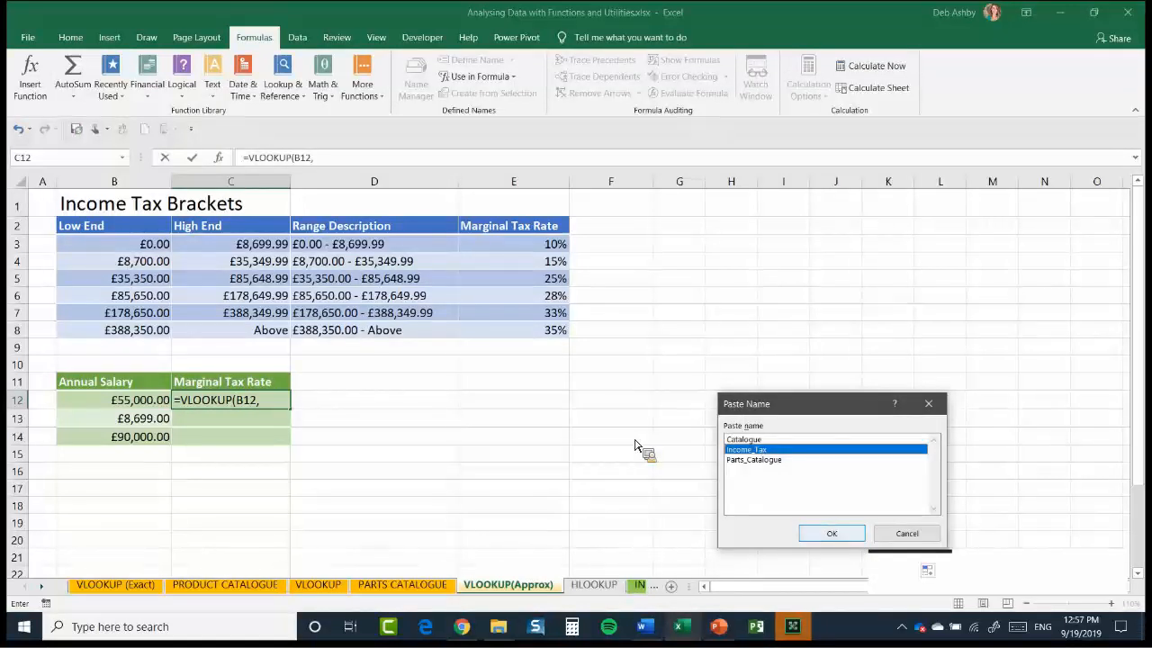
key(Return)
text(,4)
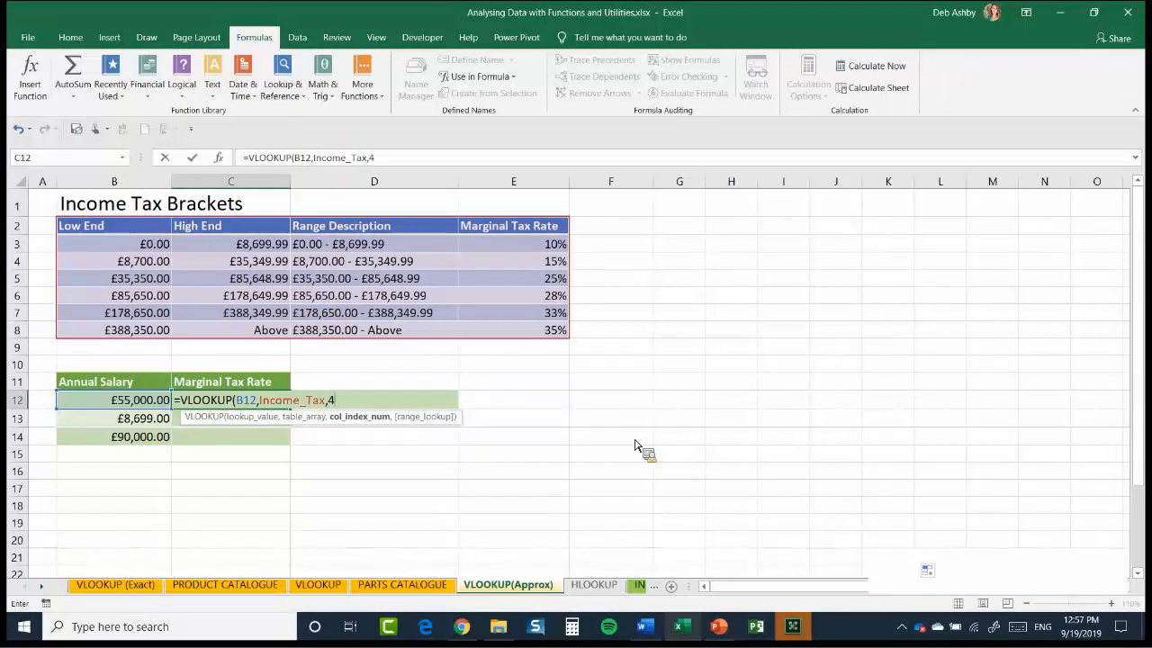
Complete C12's VLOOKUP with column index 4 and TRUE for an approximate match
text(,)
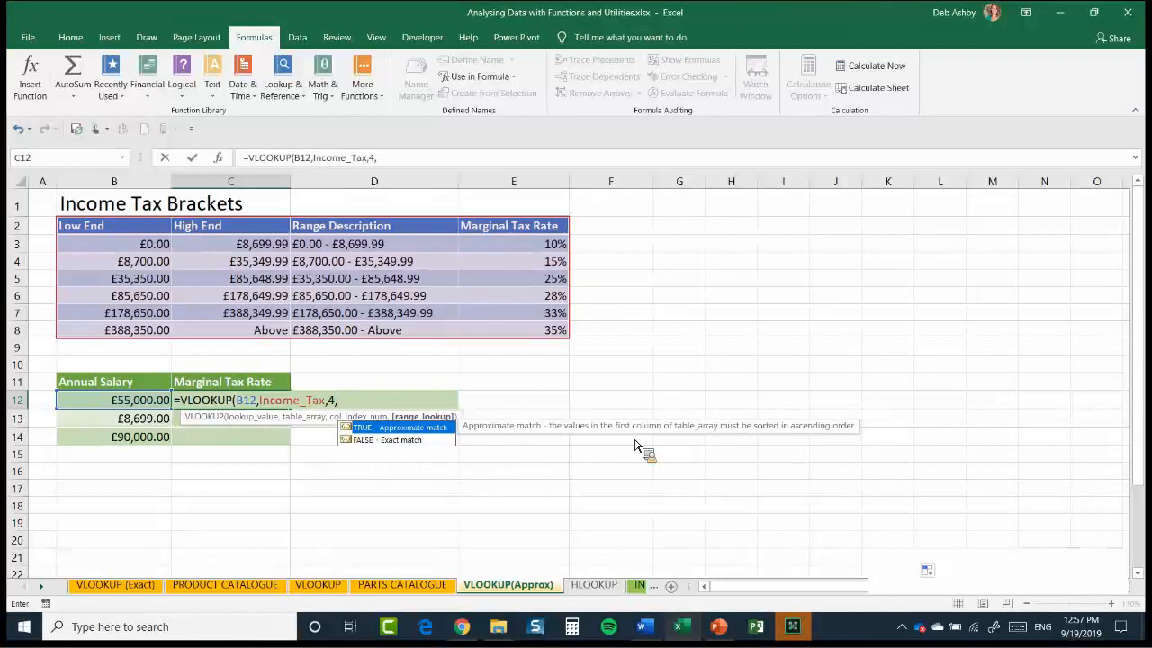
text(TRUE))
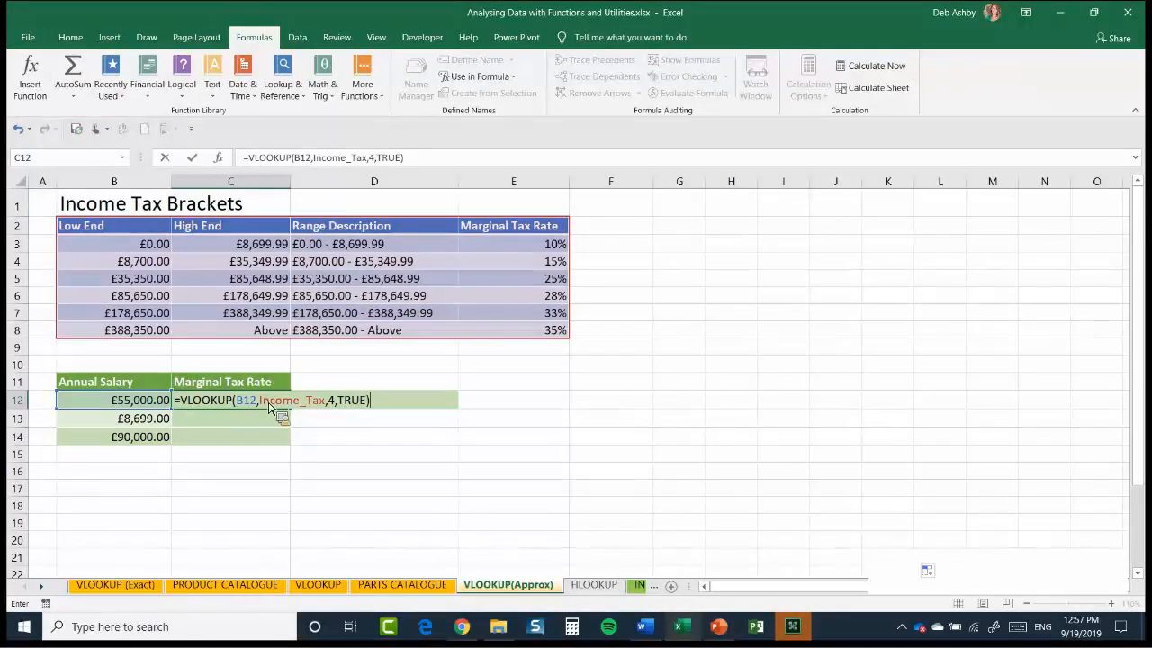
key(Return)
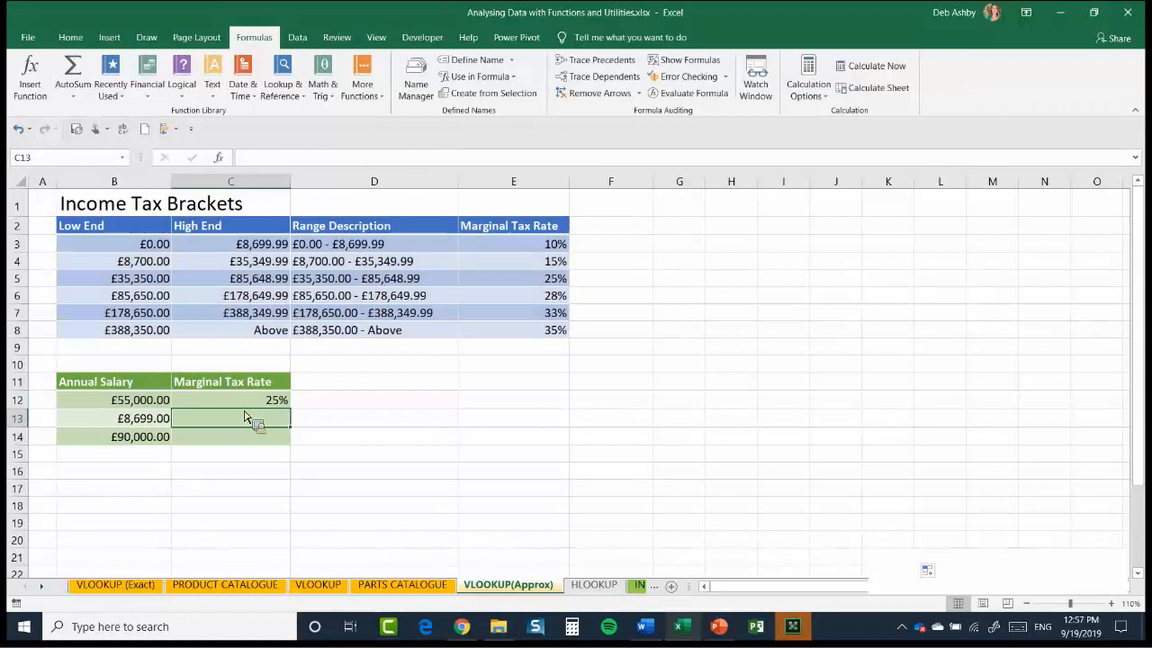
Fill C12's VLOOKUP down the Marginal Tax Rate column to C14
key(Up)
key(shift+Down)
key(shift+Down)
key(ctrl+d)
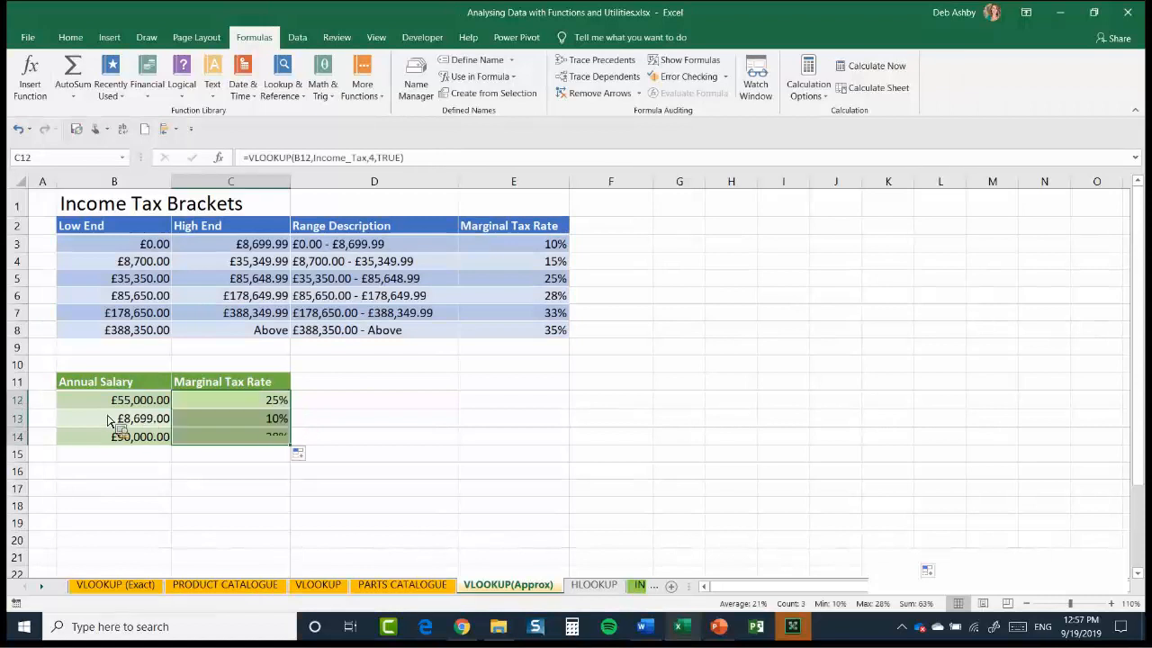
Check the returned marginal tax rates for the three salaries against their rows in the Income Tax Brackets table
click(154, 397)
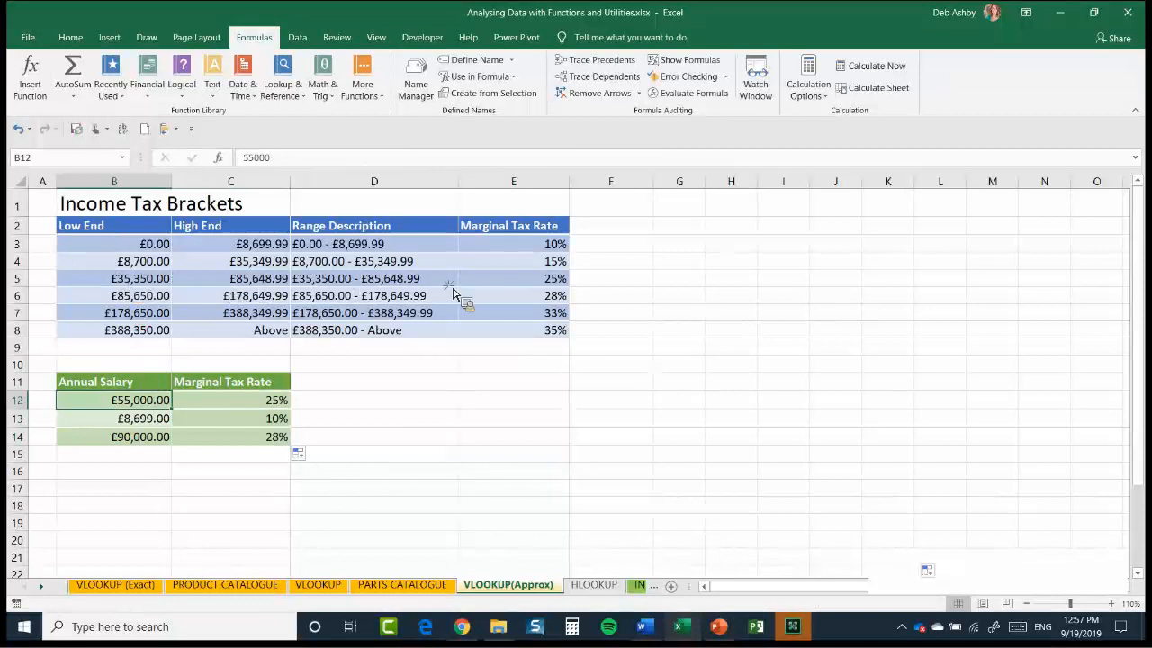
drag(135, 279, 231, 279)
drag(556, 295, 558, 295)
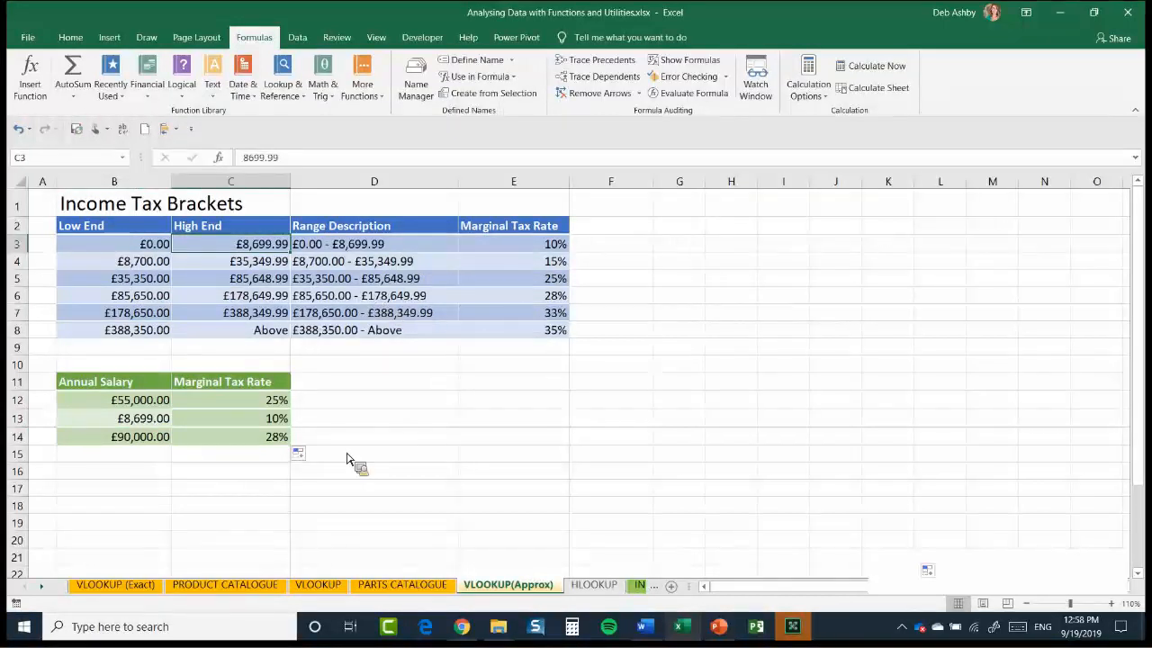
drag(117, 296, 540, 296)
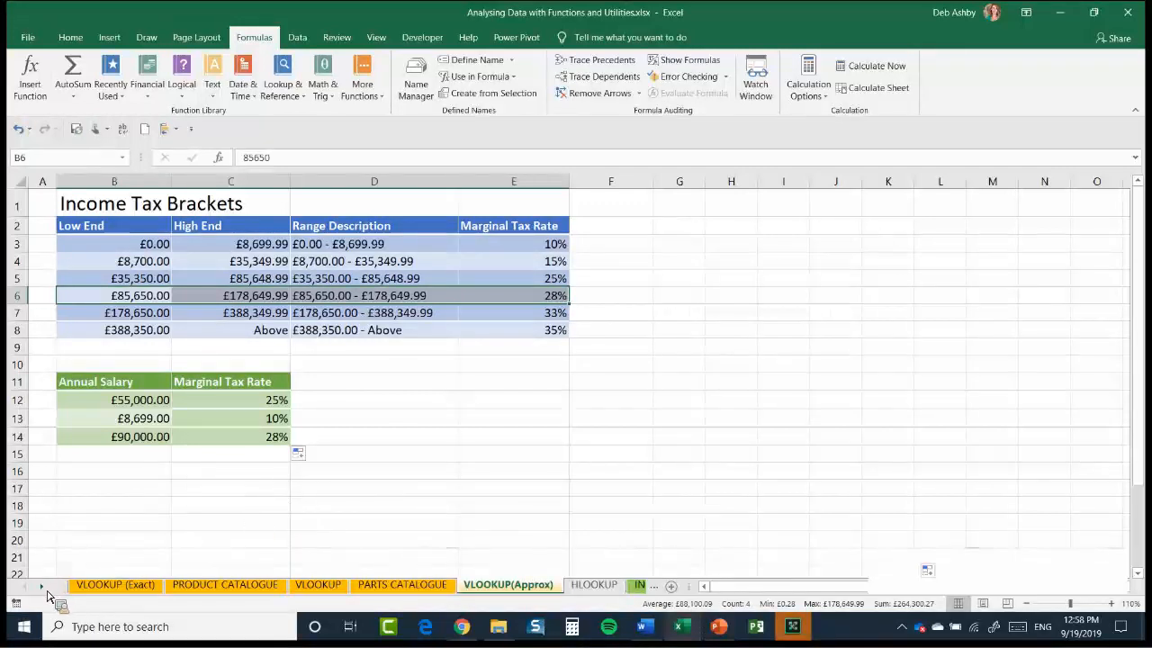
click(512, 430)
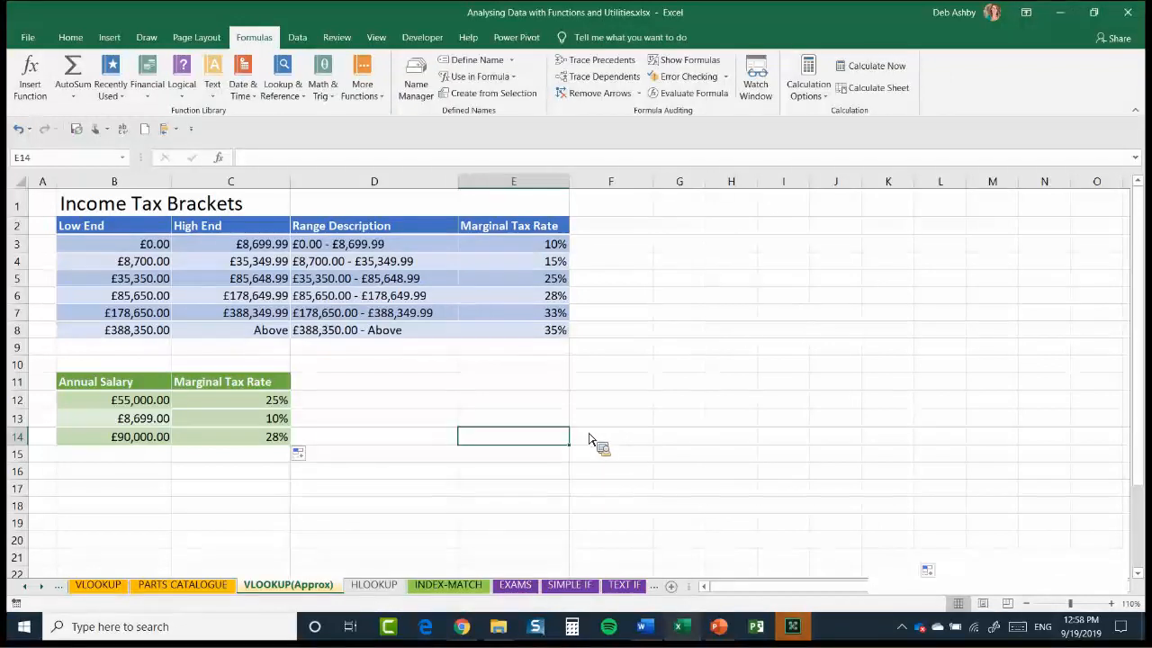
Copy the entire parts table, including its headers, from the PARTS CATALOGUE sheet
click(375, 584)
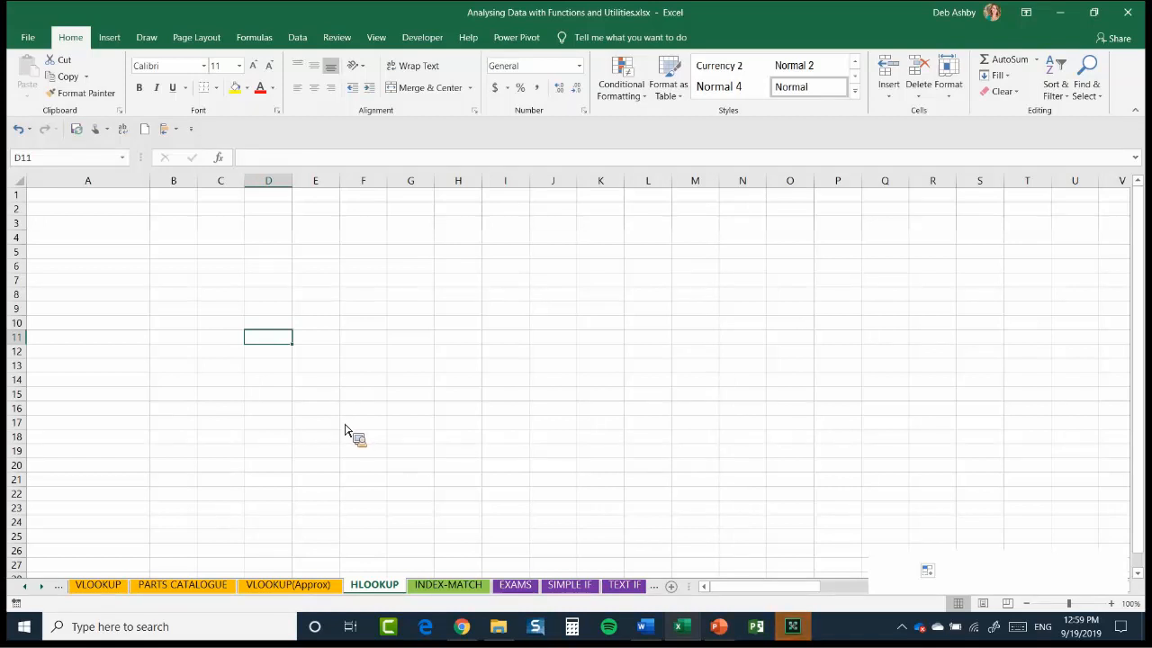
click(182, 590)
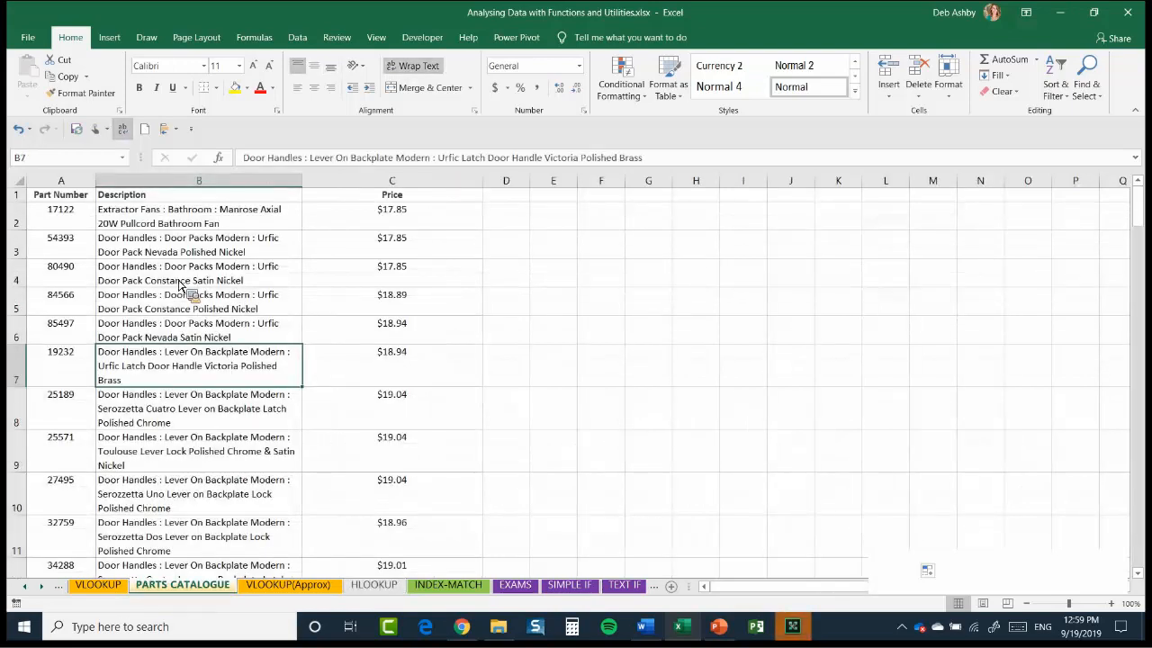
click(183, 283)
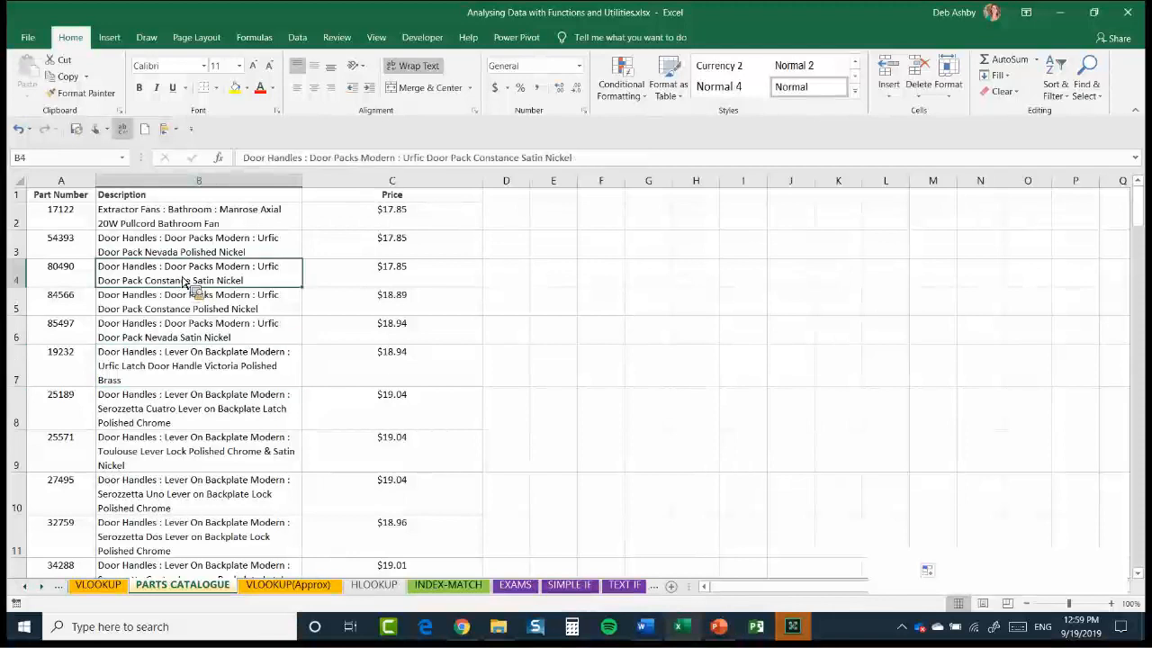
key(ctrl+a)
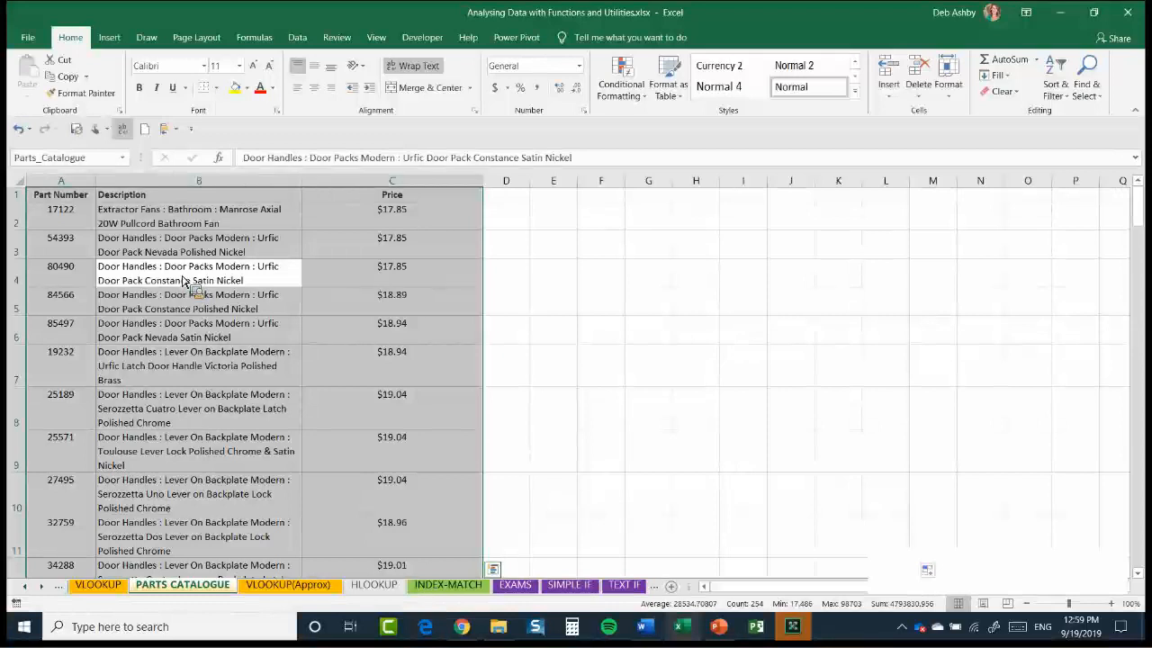
key(ctrl+c)
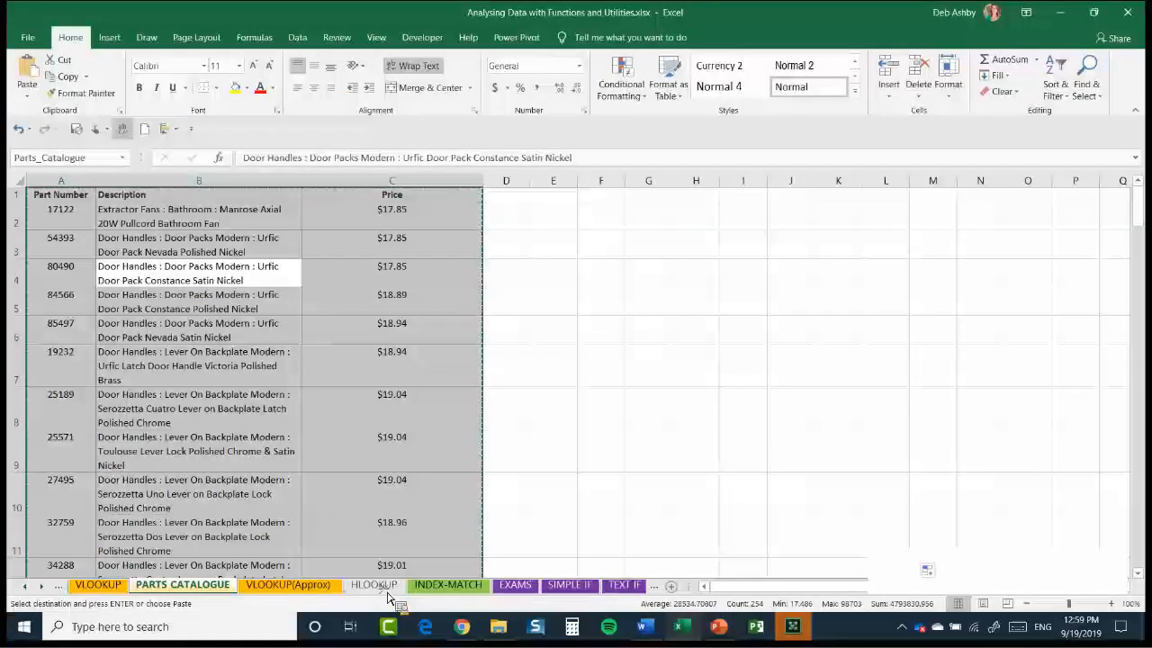
Paste the copied parts table transposed into cell A1 of the HLOOKUP sheet using Paste Special
key(ctrl+Page_Down)
key(ctrl+Page_Down)
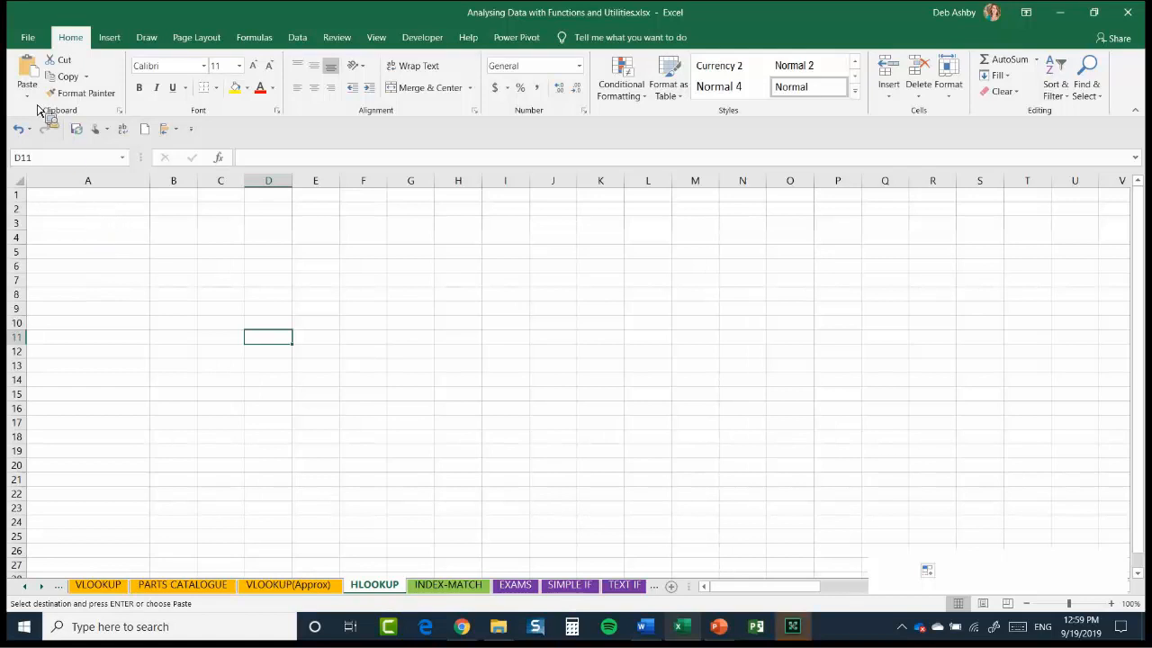
key(ctrl+Home)
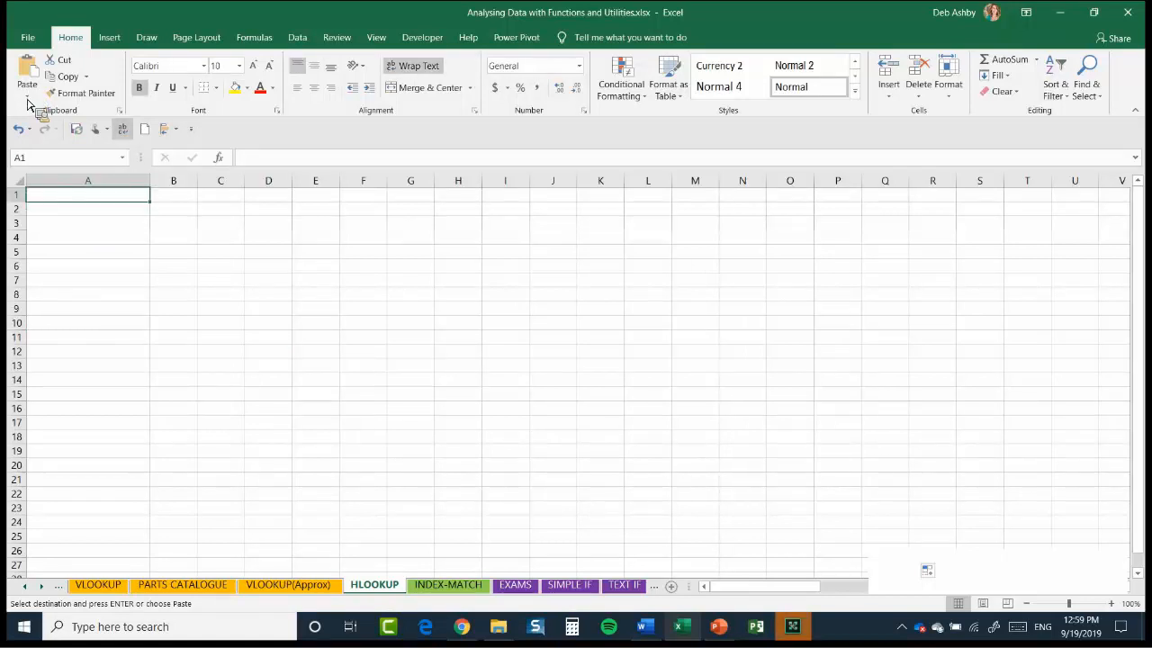
click(27, 95)
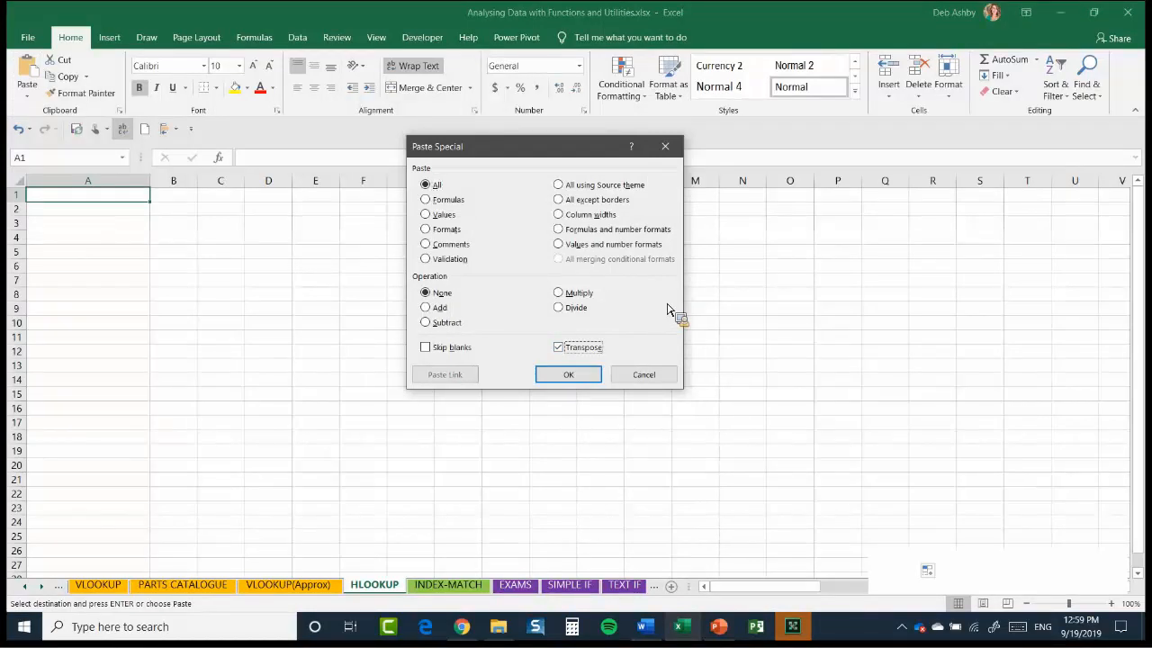
click(587, 380)
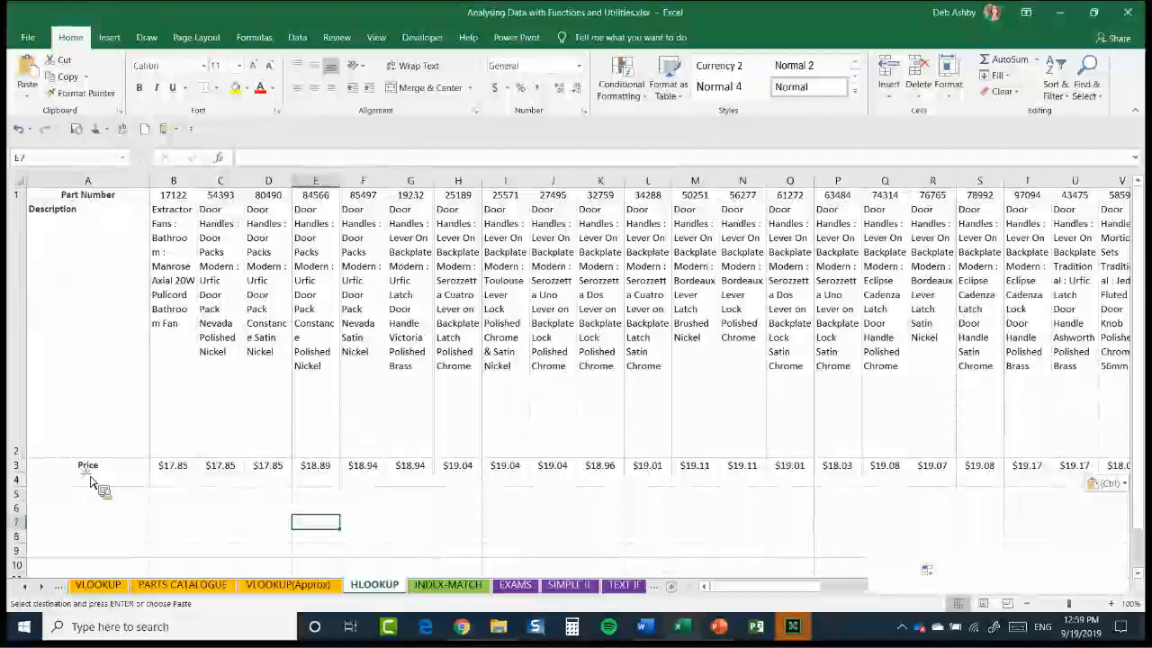
Examine the row headings and part columns of the transposed table on the HLOOKUP sheet
click(88, 197)
key(Down)
key(Down)
key(Down)
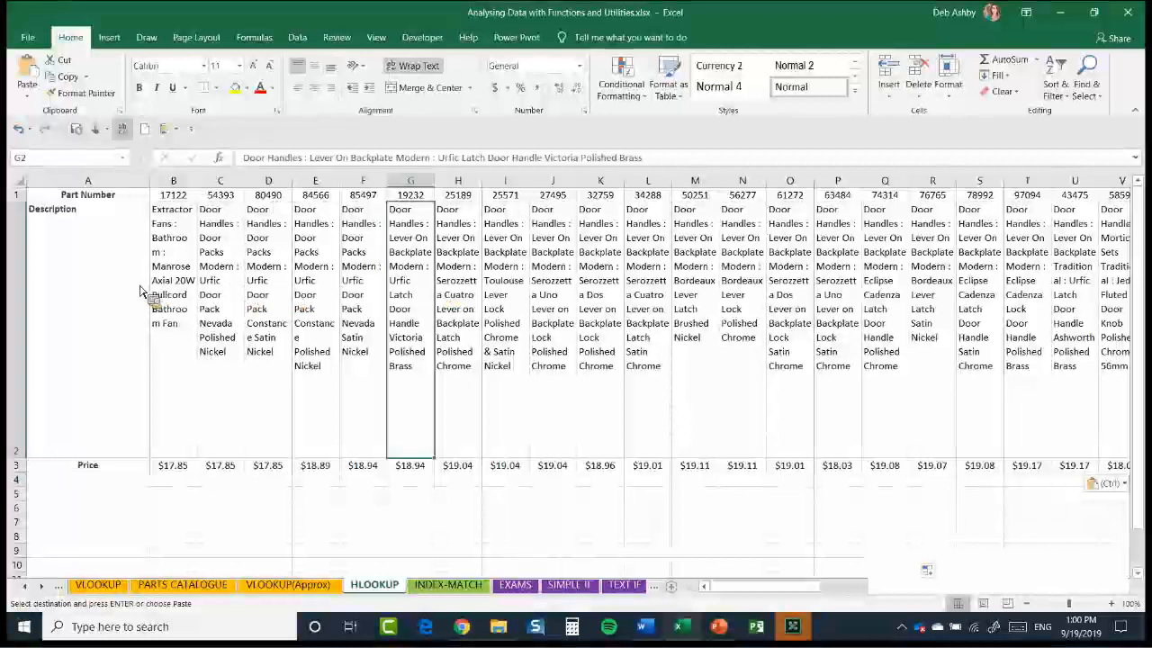
key(Left)
key(Left)
key(Left)
key(Left)
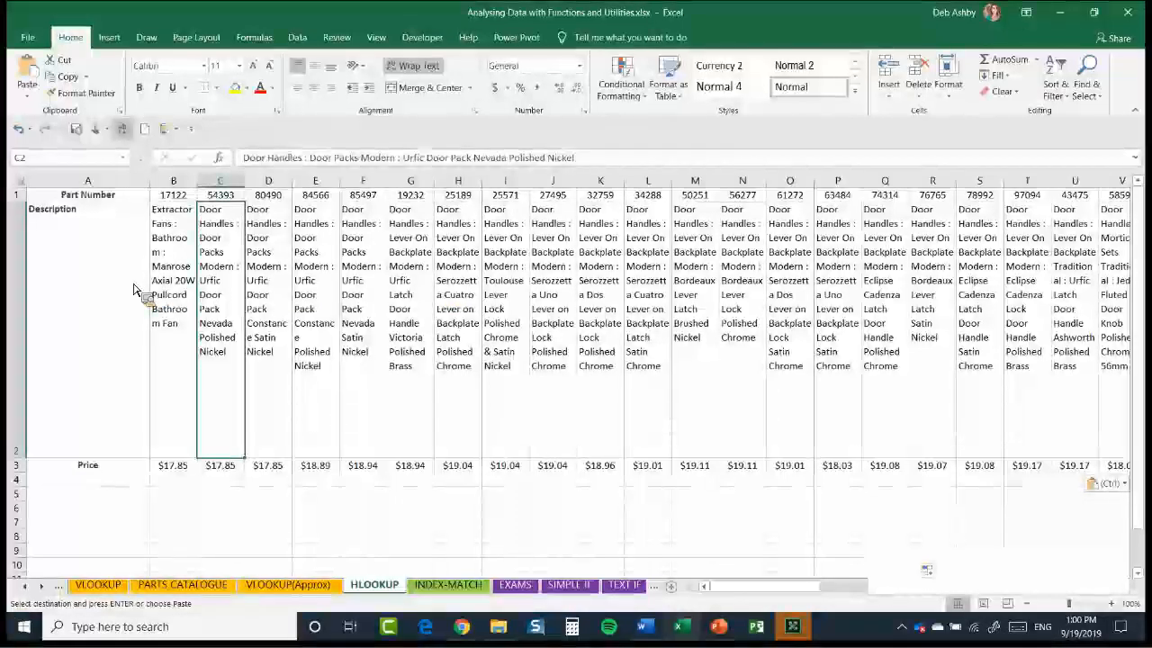
key(Left)
key(Left)
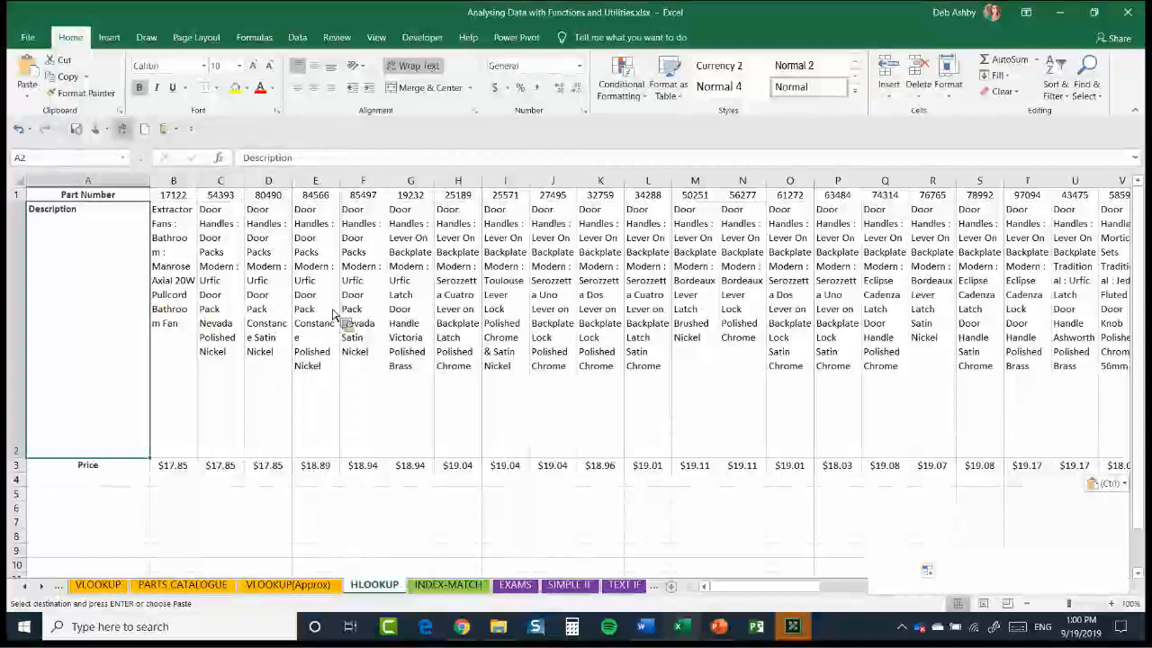
Select the entire transposed parts table on the HLOOKUP sheet and name the range Horizontal
key(ctrl+a)
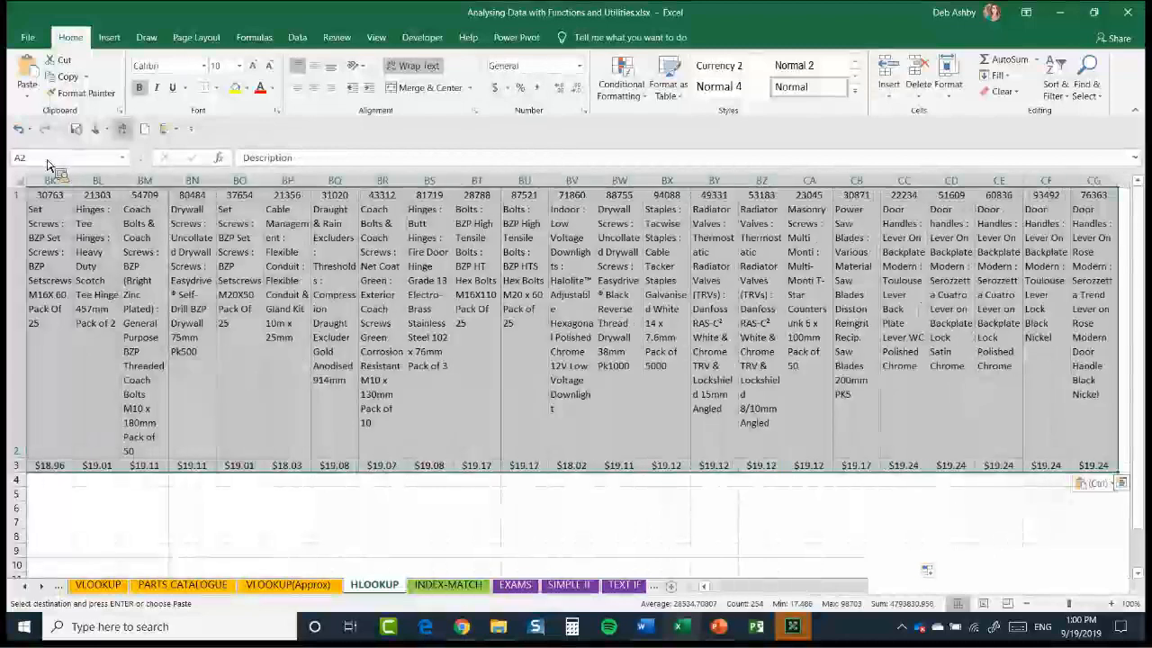
click(49, 160)
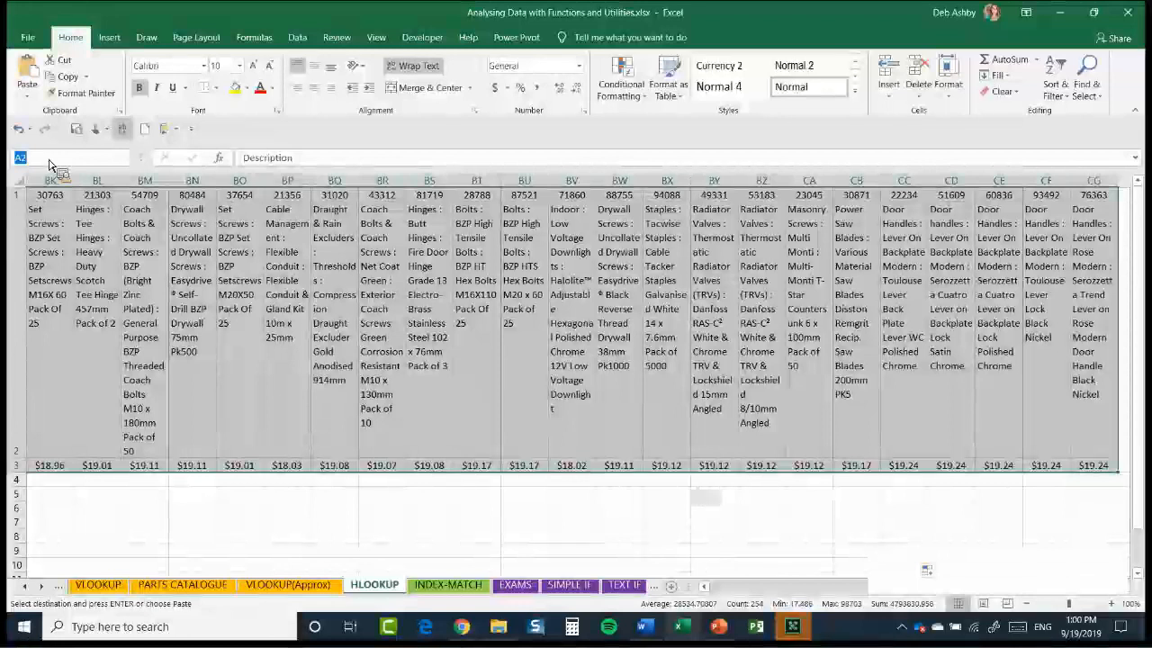
text(Hor)
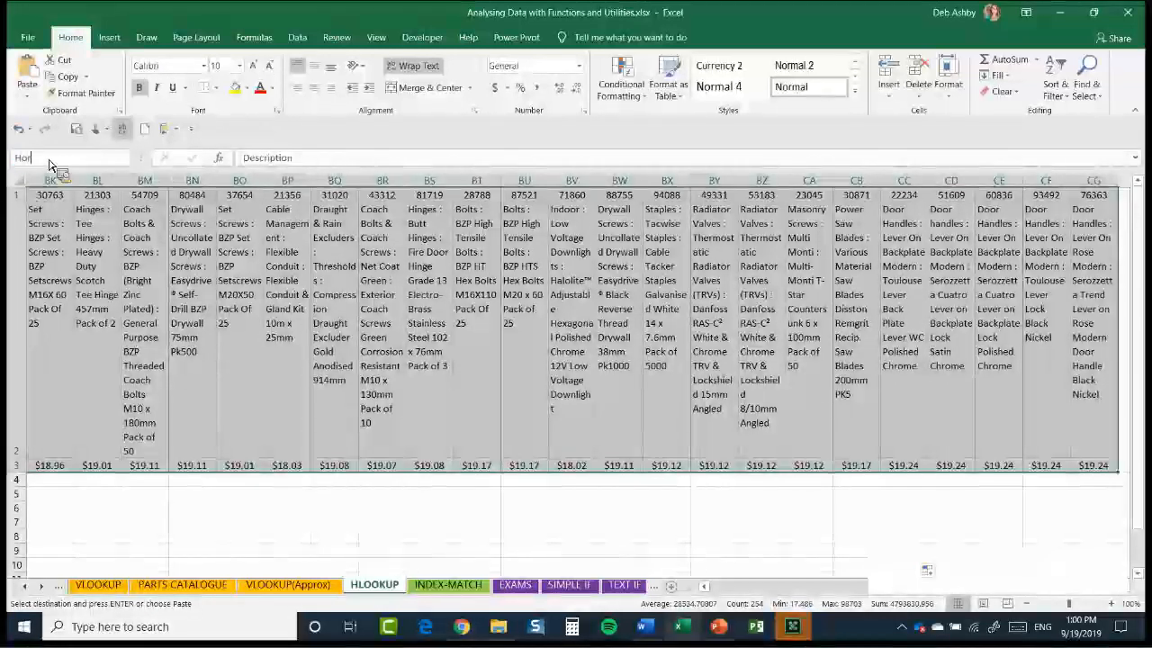
text(izontal)
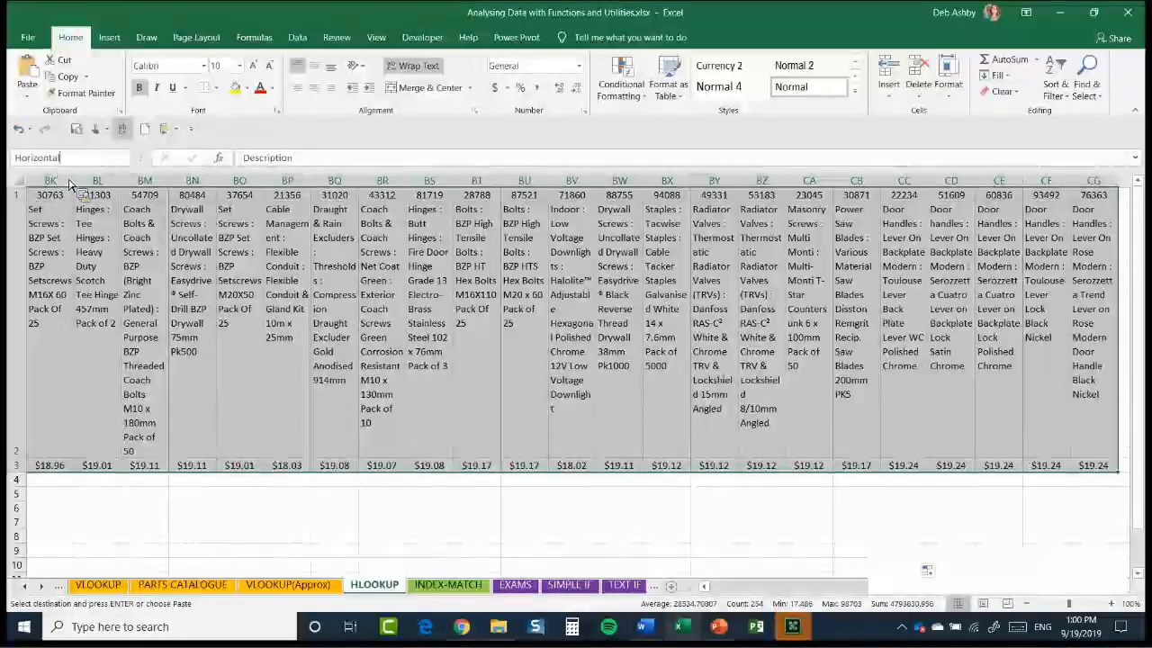
key(Return)
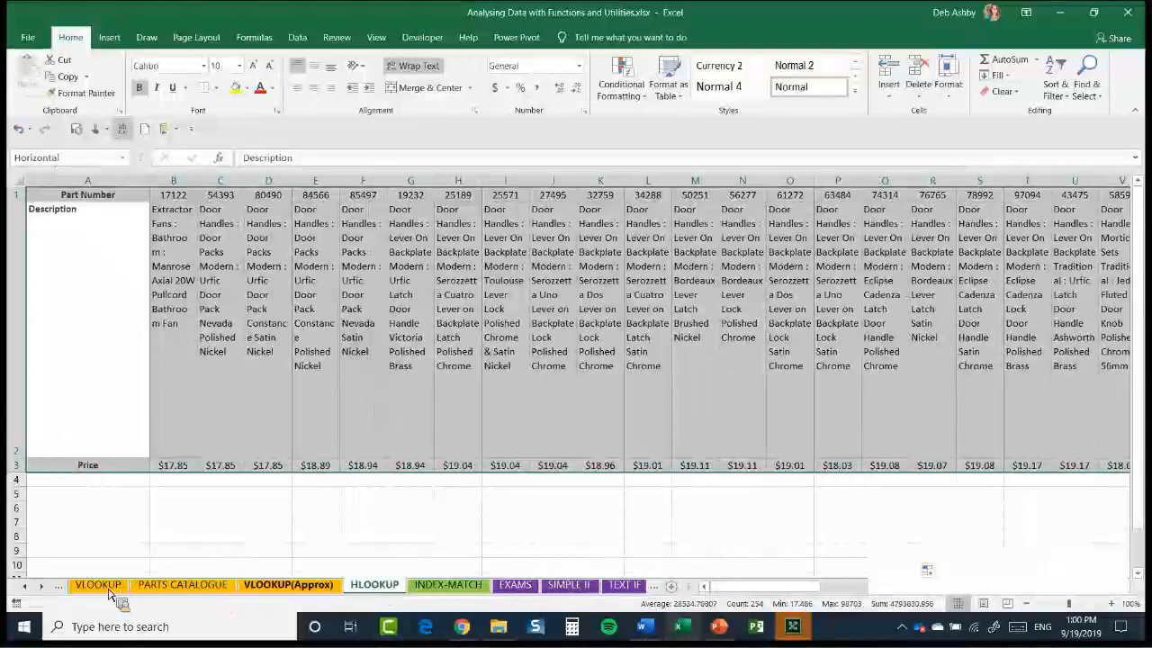
Clear the existing Description and Unit price results in C4:D8 on the VLOOKUP sheet
click(180, 585)
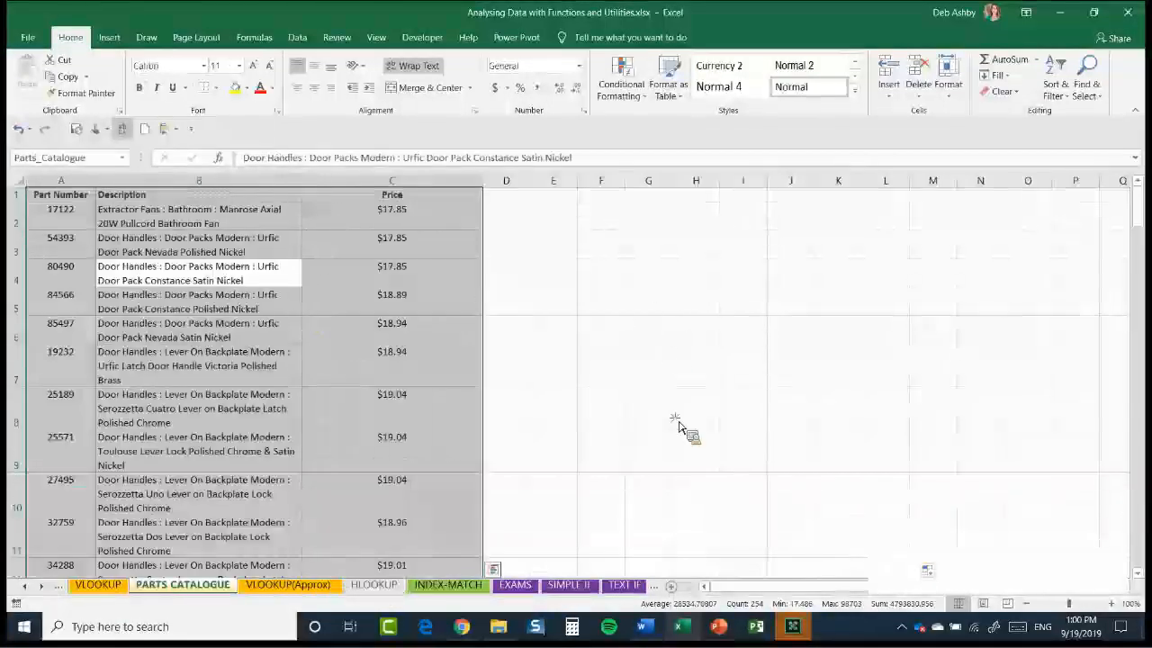
key(ctrl+Page_Up)
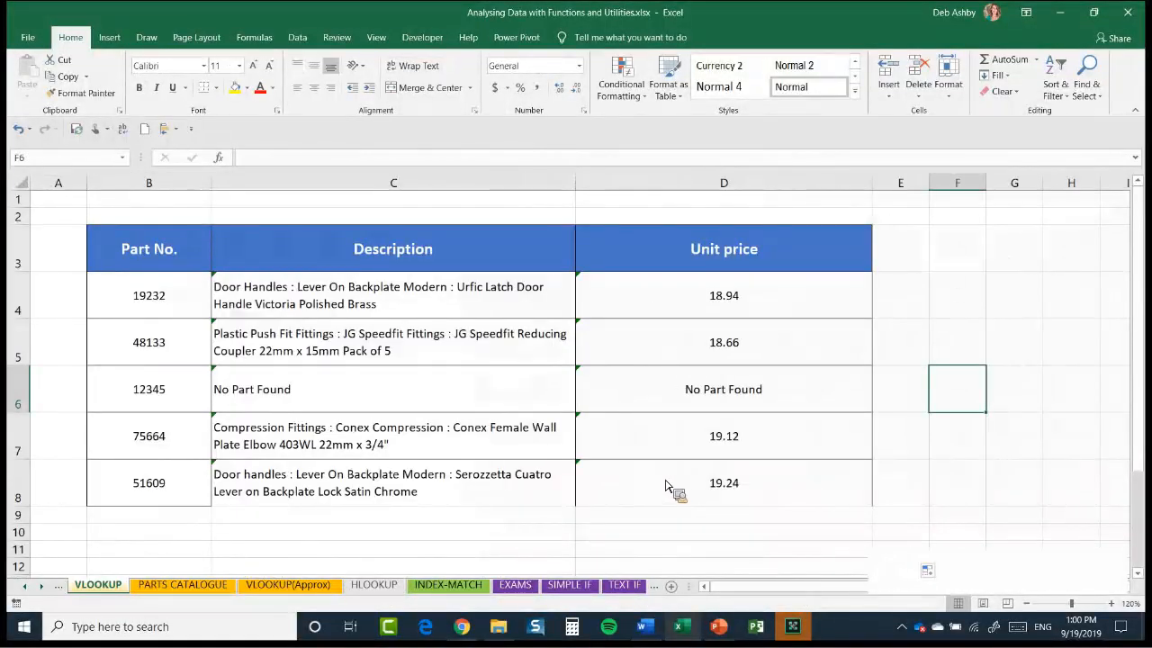
click(288, 297)
key(ctrl+shift+Right)
key(ctrl+shift+Down)
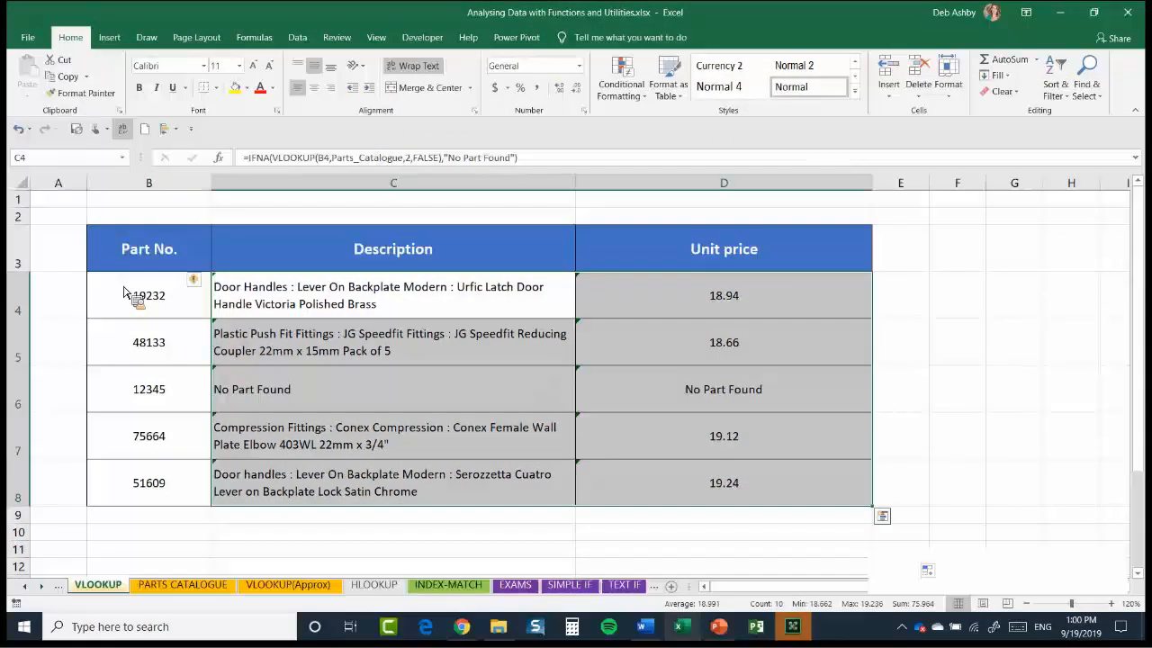
key(Delete)
click(297, 305)
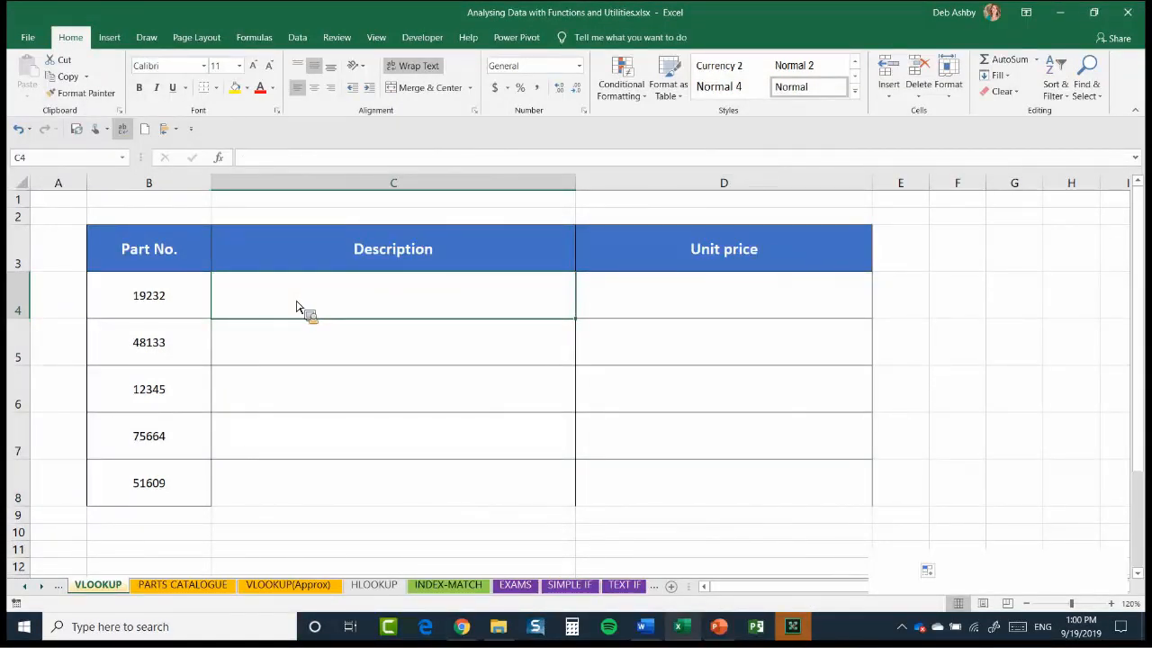
text(=)
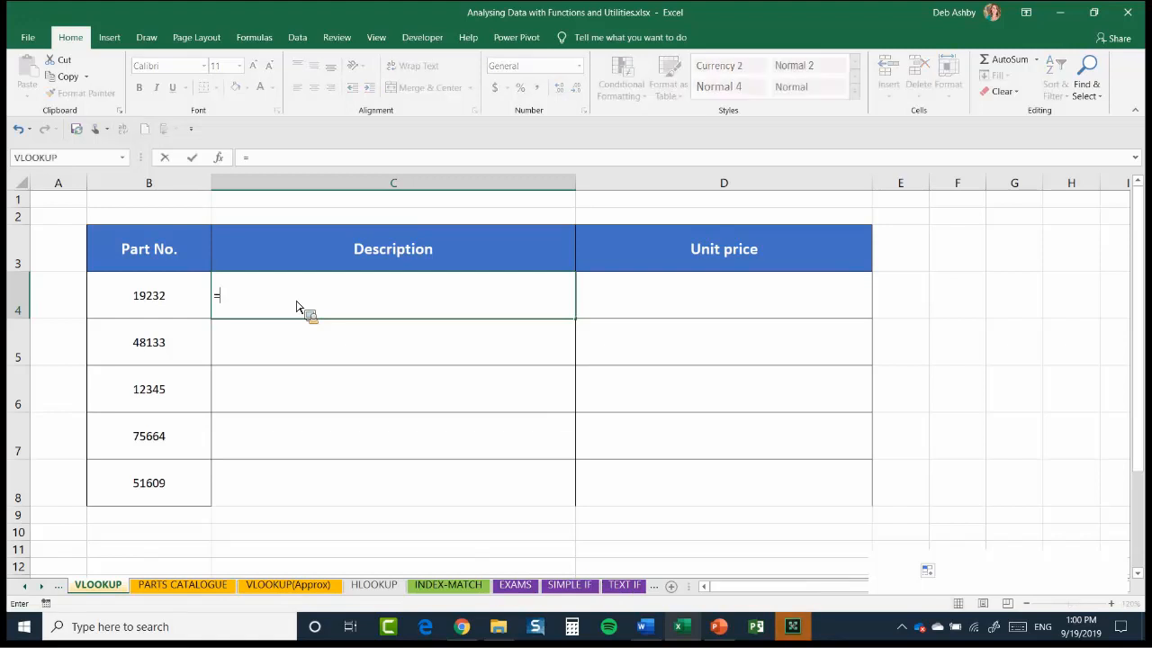
text(HLOOK)
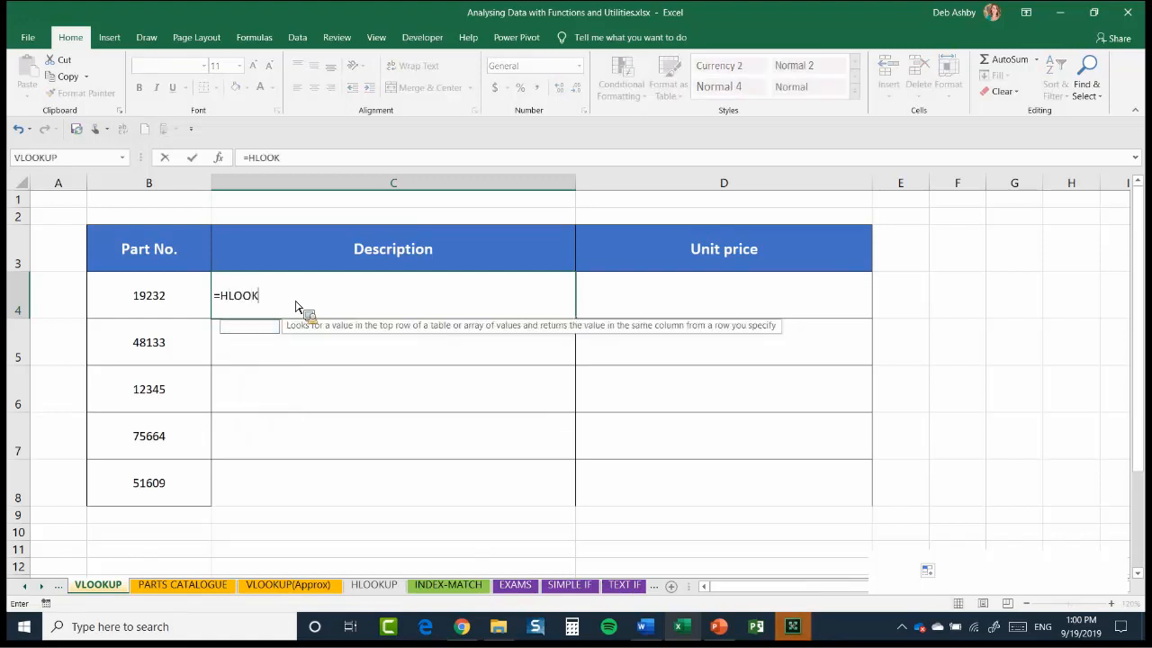
text(UP()
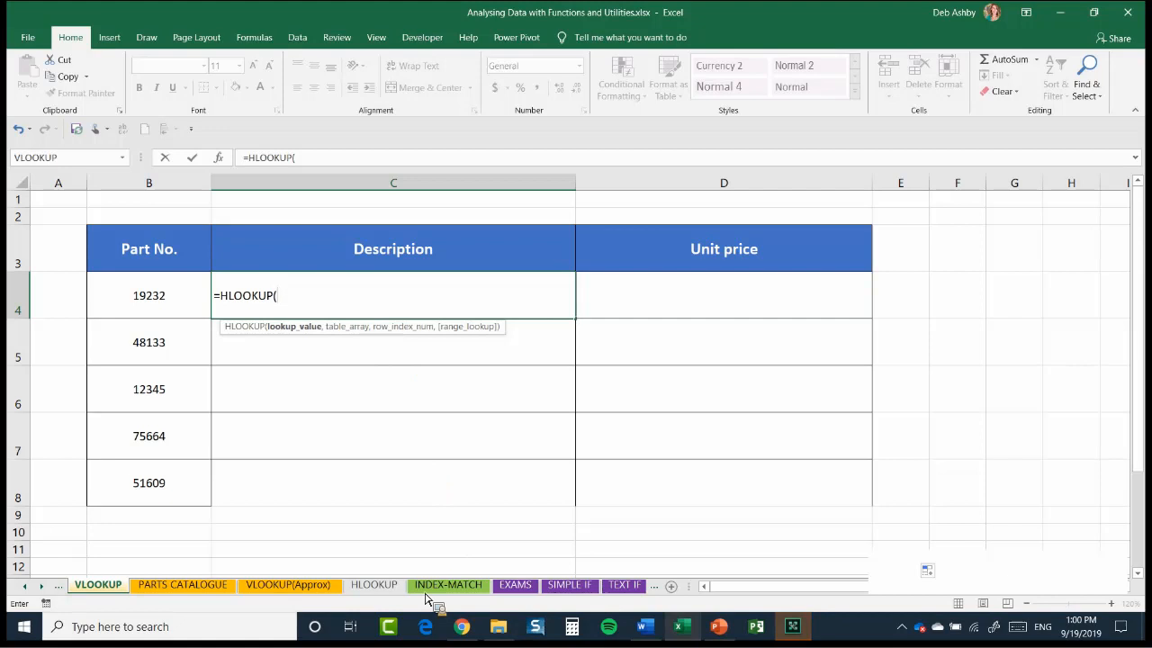
key(Escape)
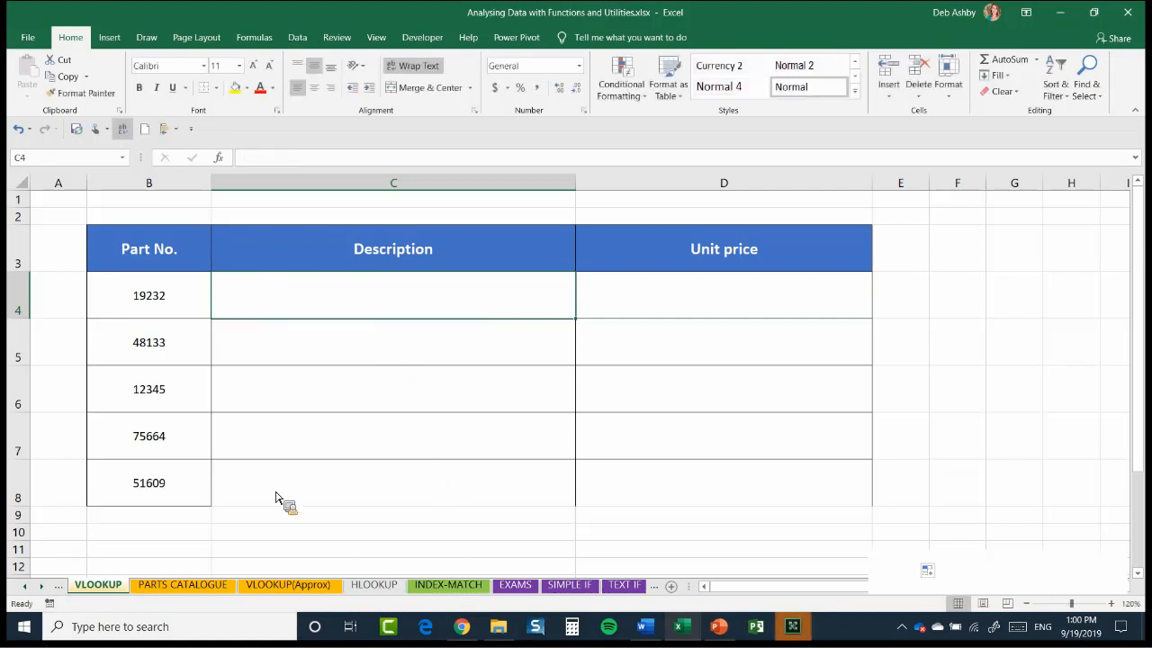
click(373, 584)
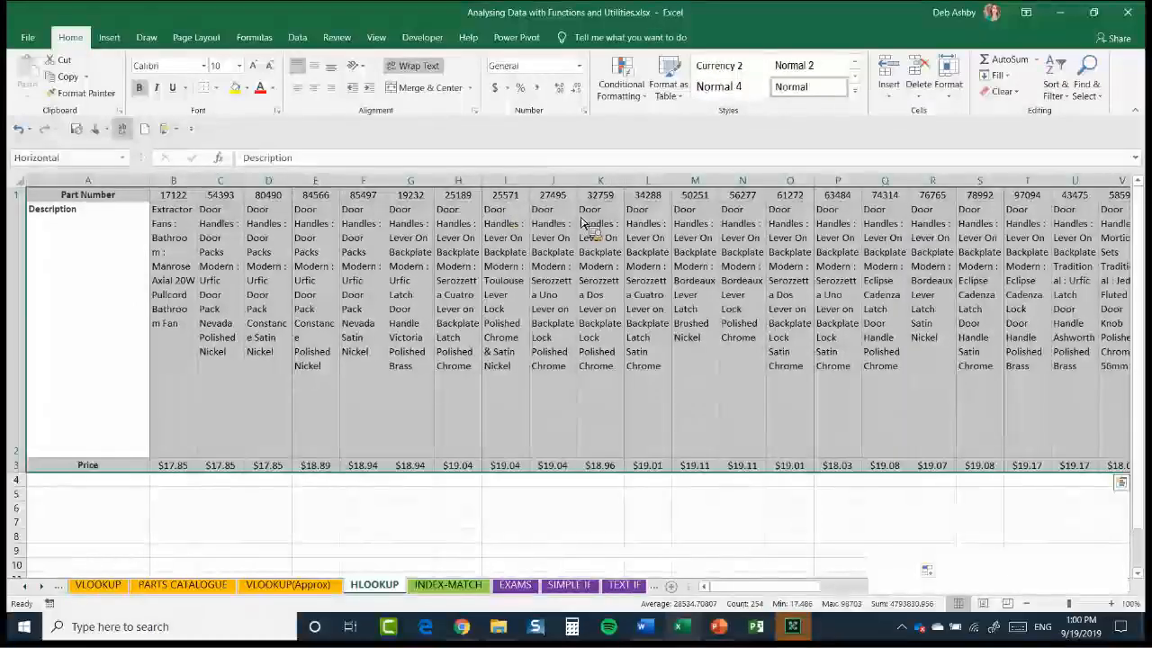
click(268, 493)
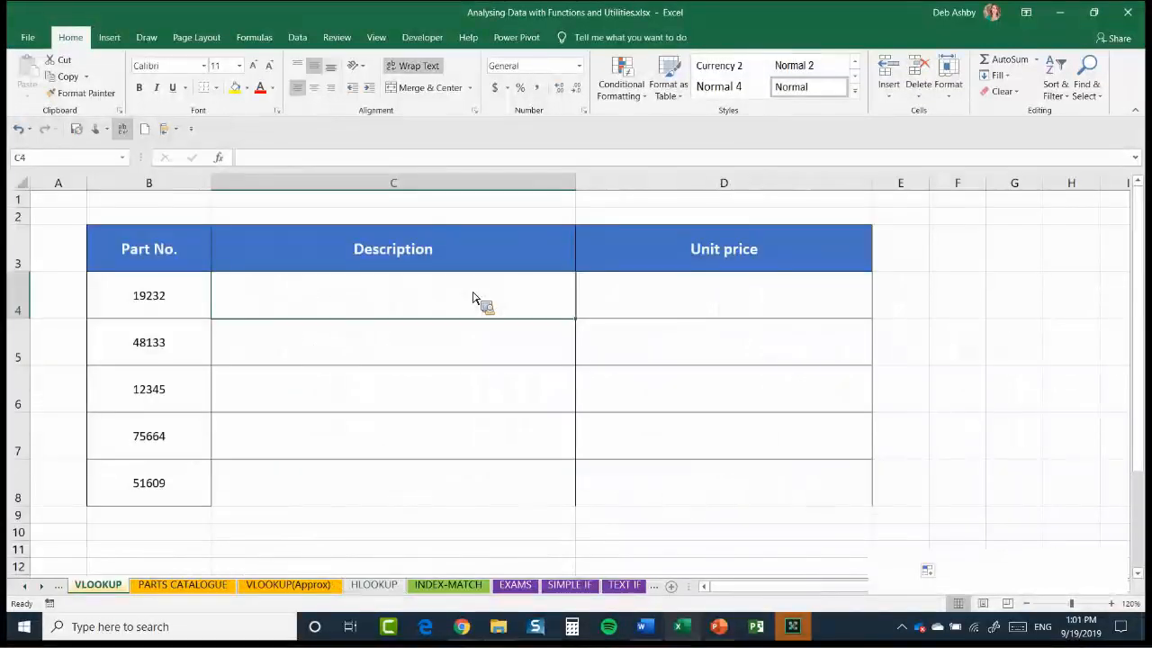
Begin an HLOOKUP formula in C4 of the VLOOKUP sheet with B4 as lookup value and the named range Horizontal as table array
text(=H)
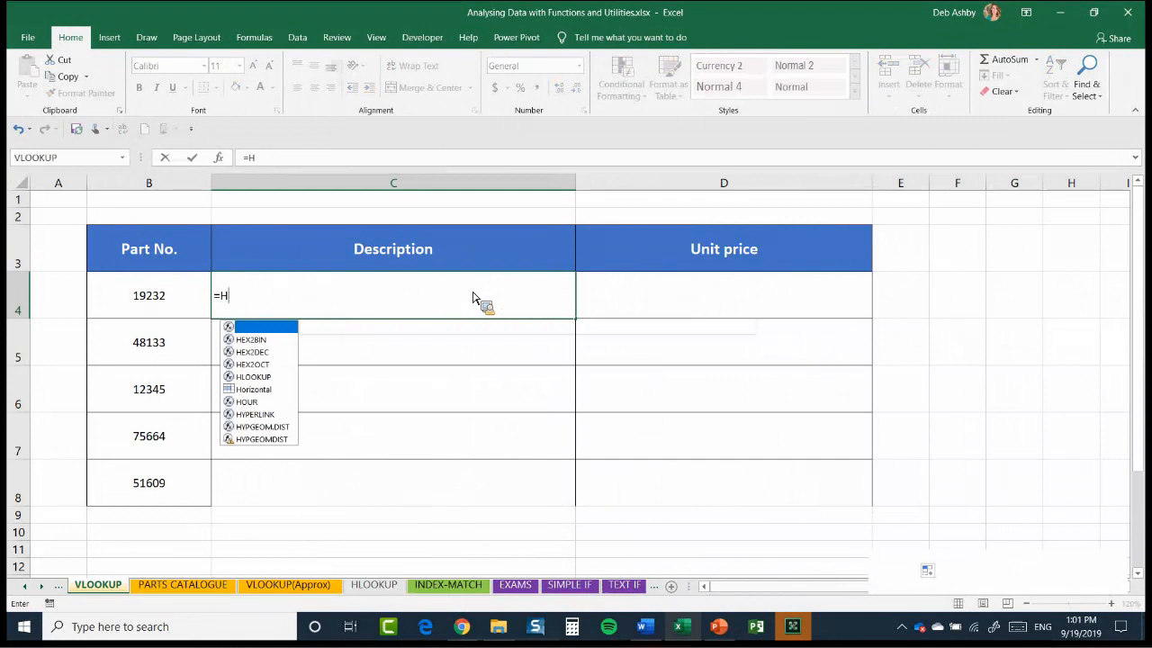
text(LOOKUP()
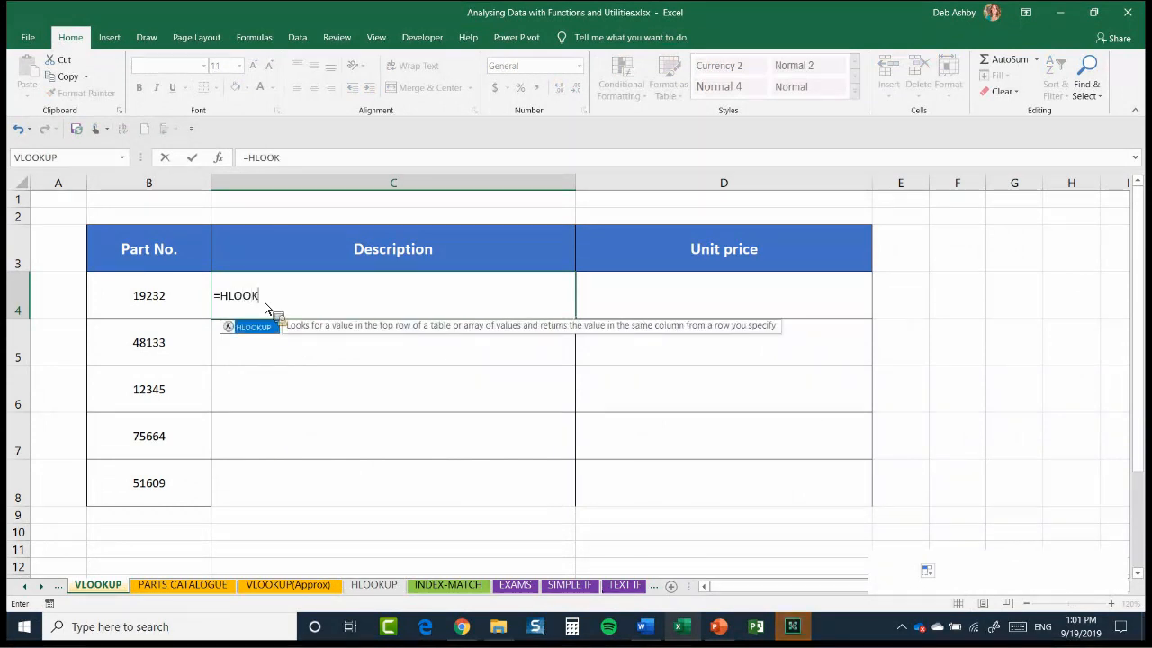
click(149, 300)
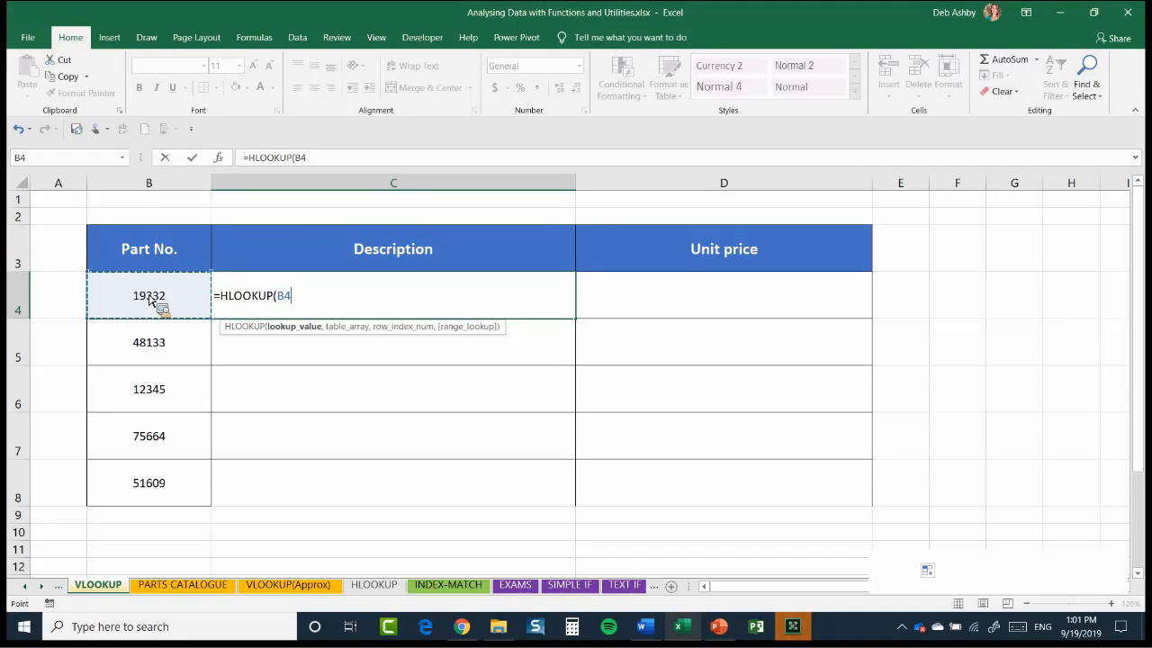
text(,)
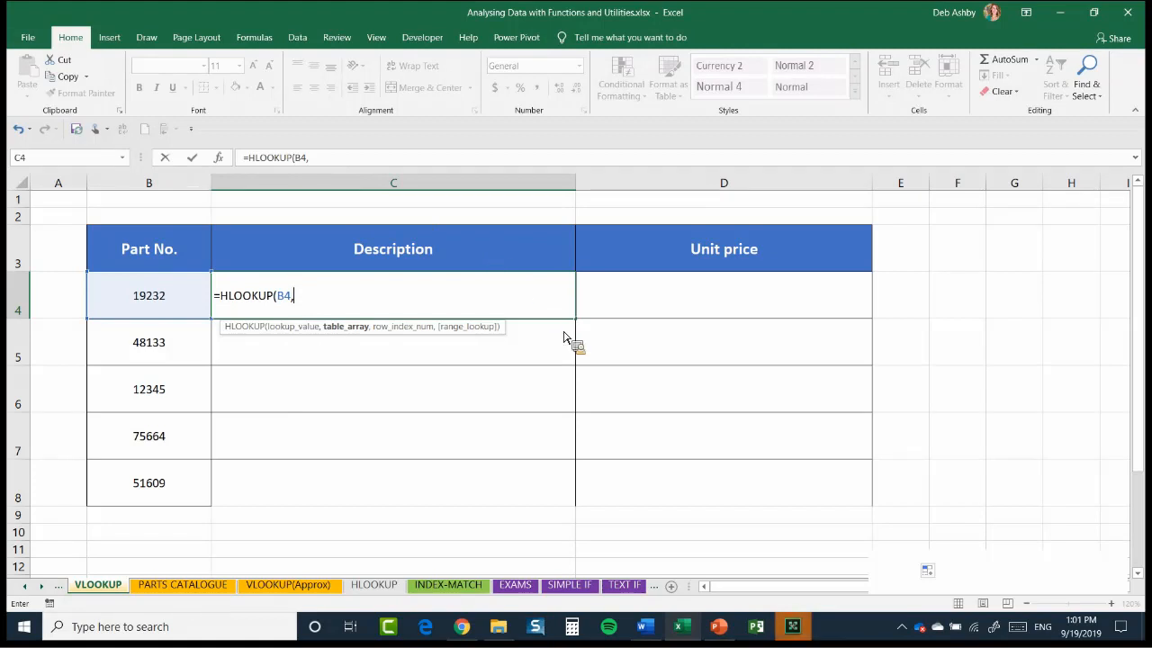
key(F3)
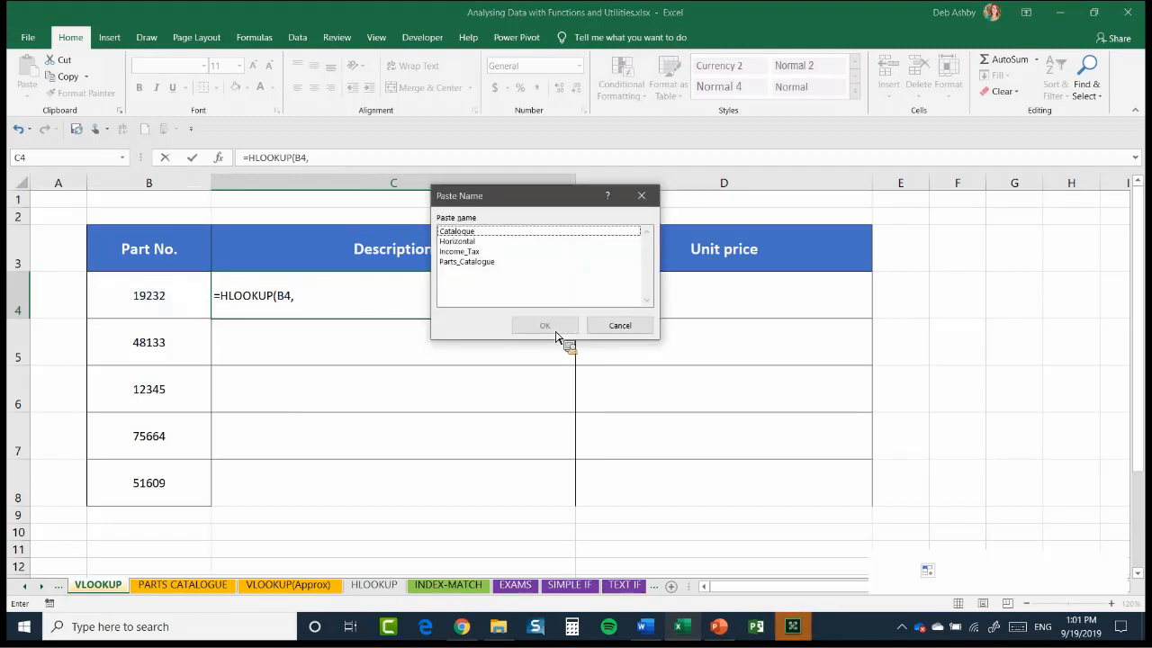
key(Down)
click(555, 331)
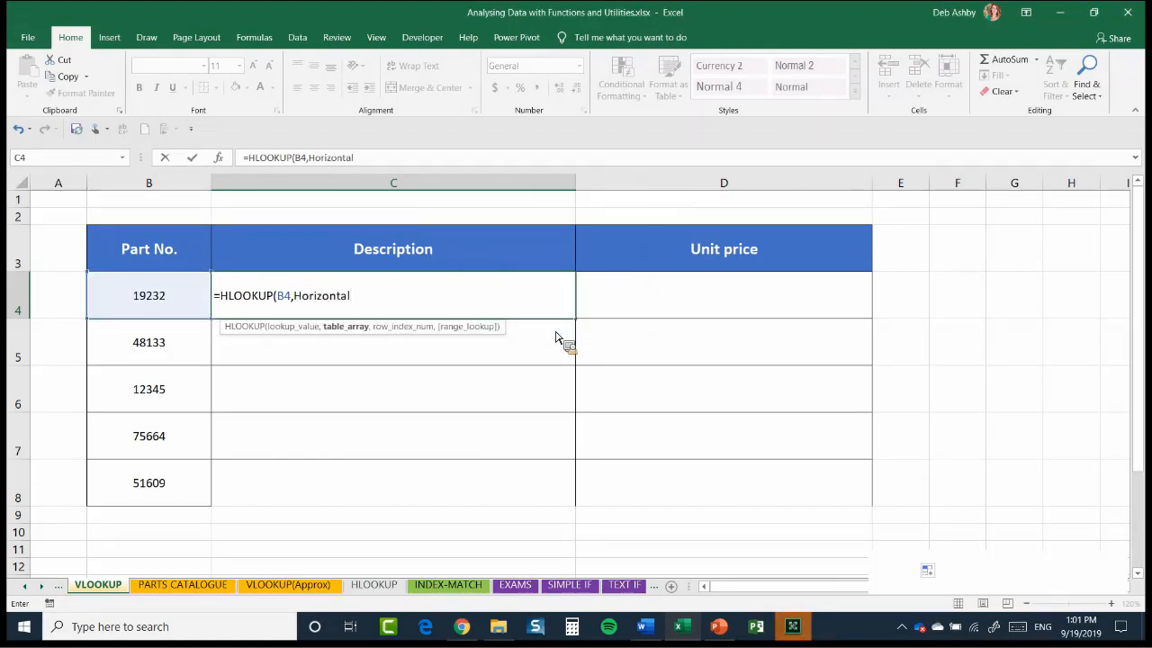
Complete the HLOOKUP in C4 with row index 2 and FALSE for an exact match, and fill it down the Description column to C8
text(,)
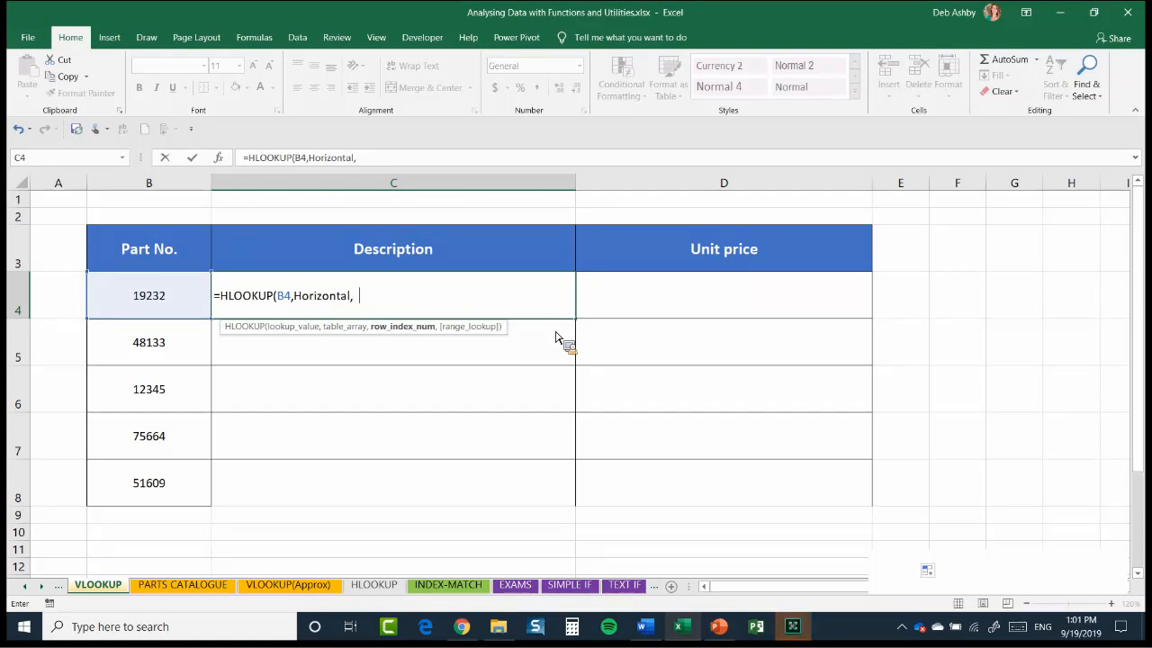
key(BackSpace)
text(2,)
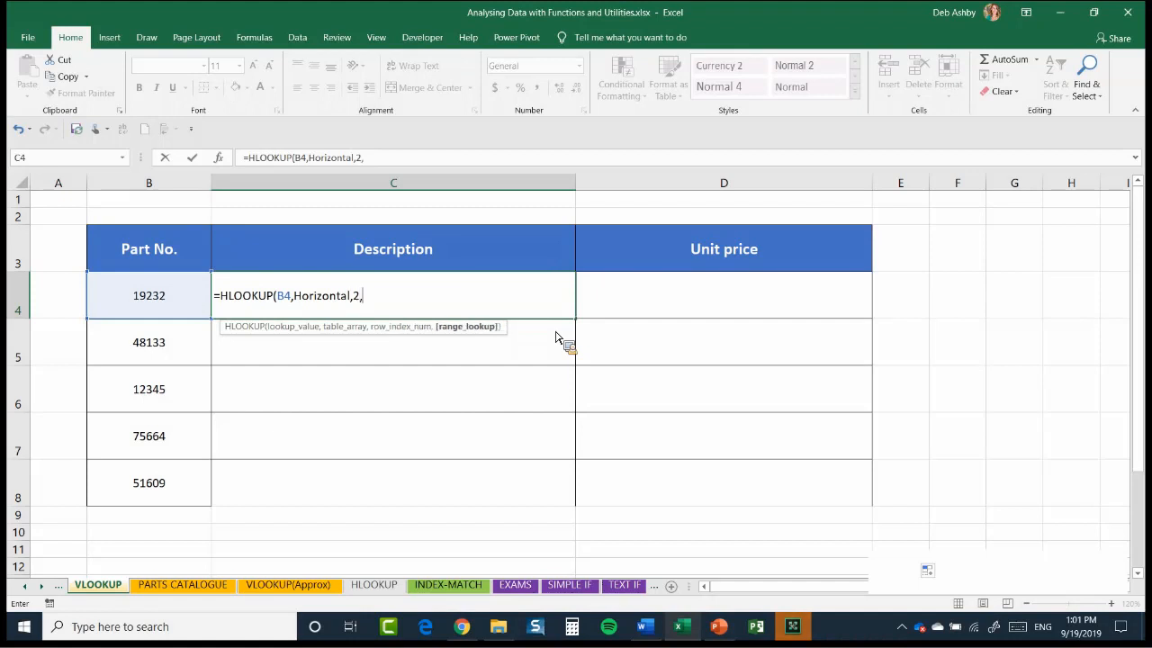
text(FALSE)
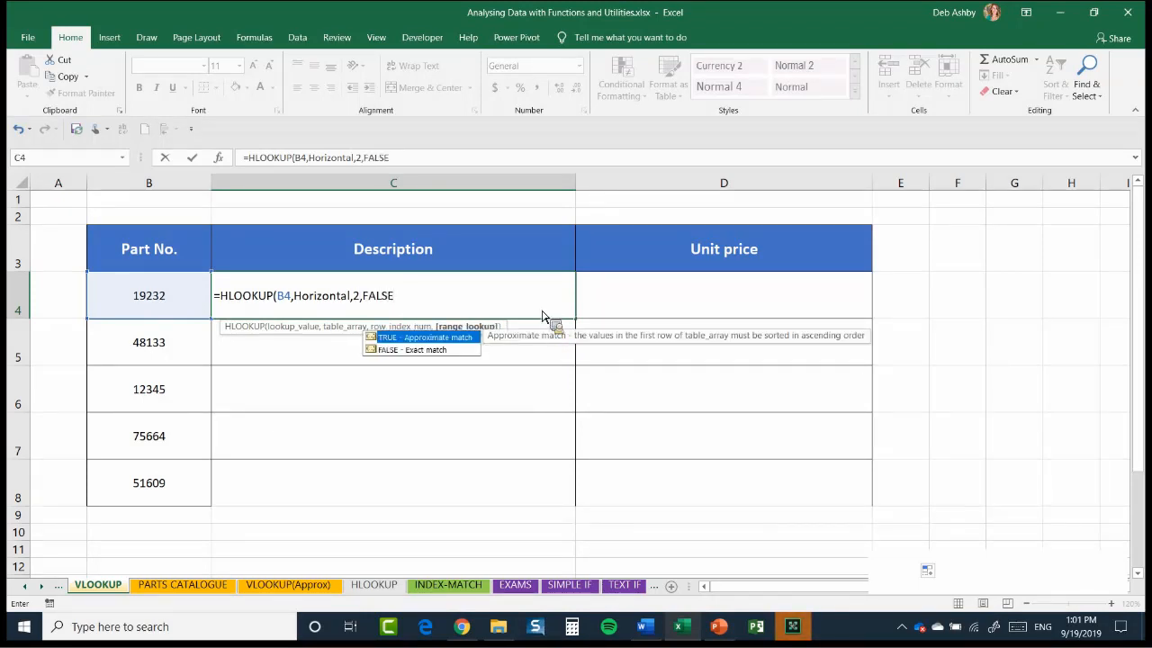
text())
key(Return)
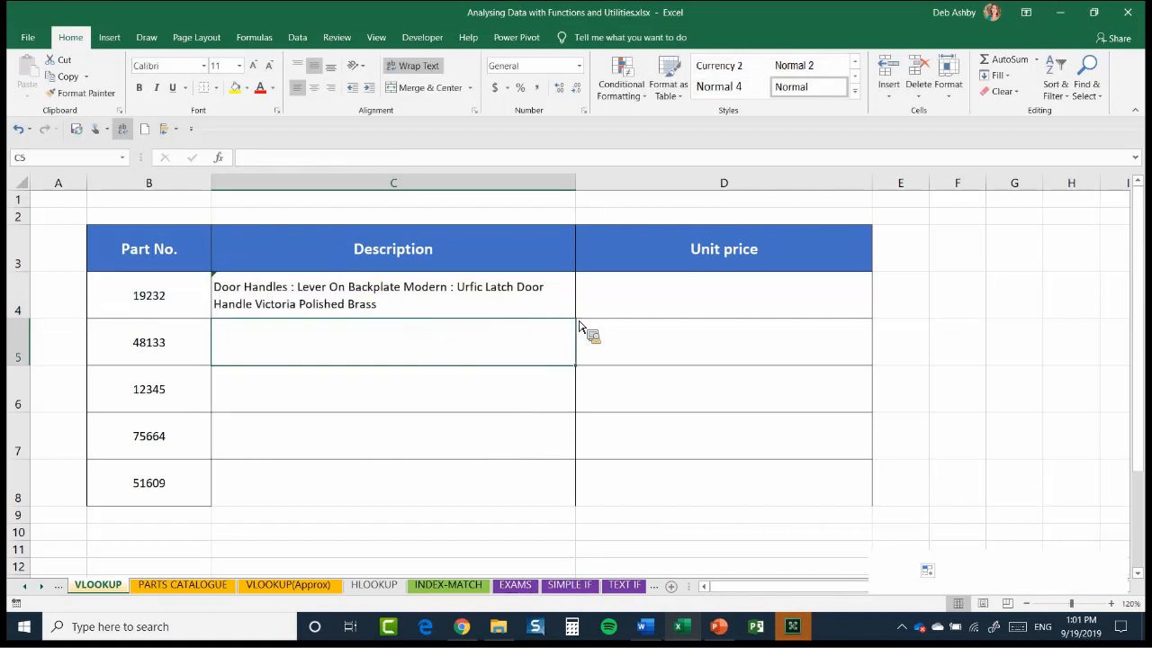
key(Up)
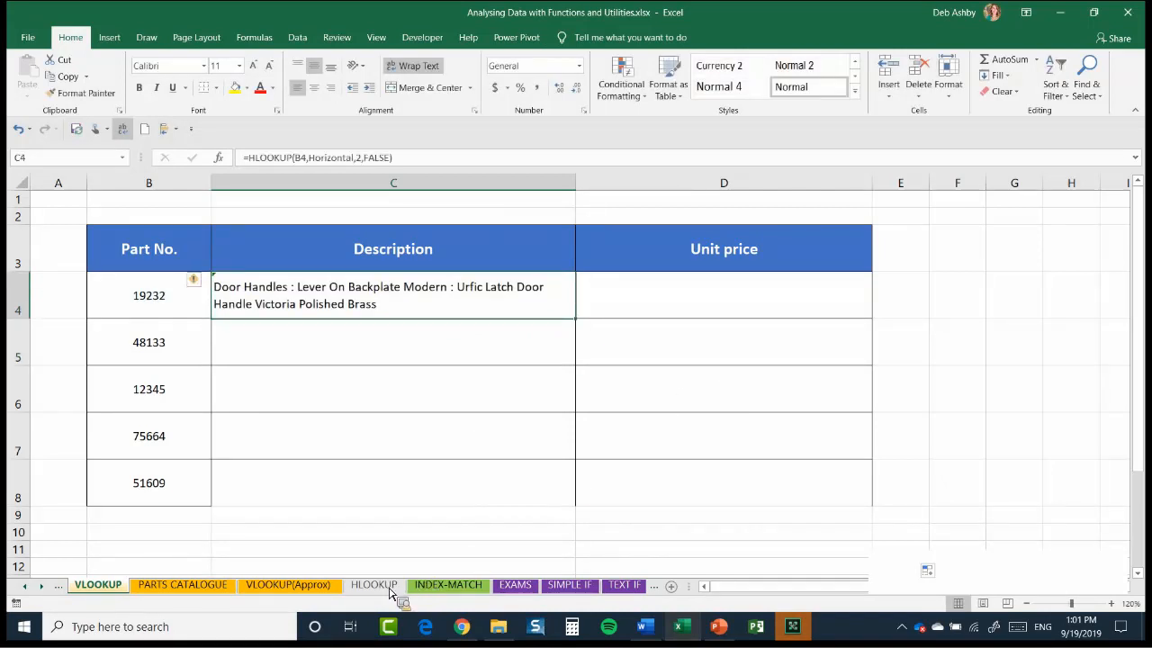
double_click(575, 318)
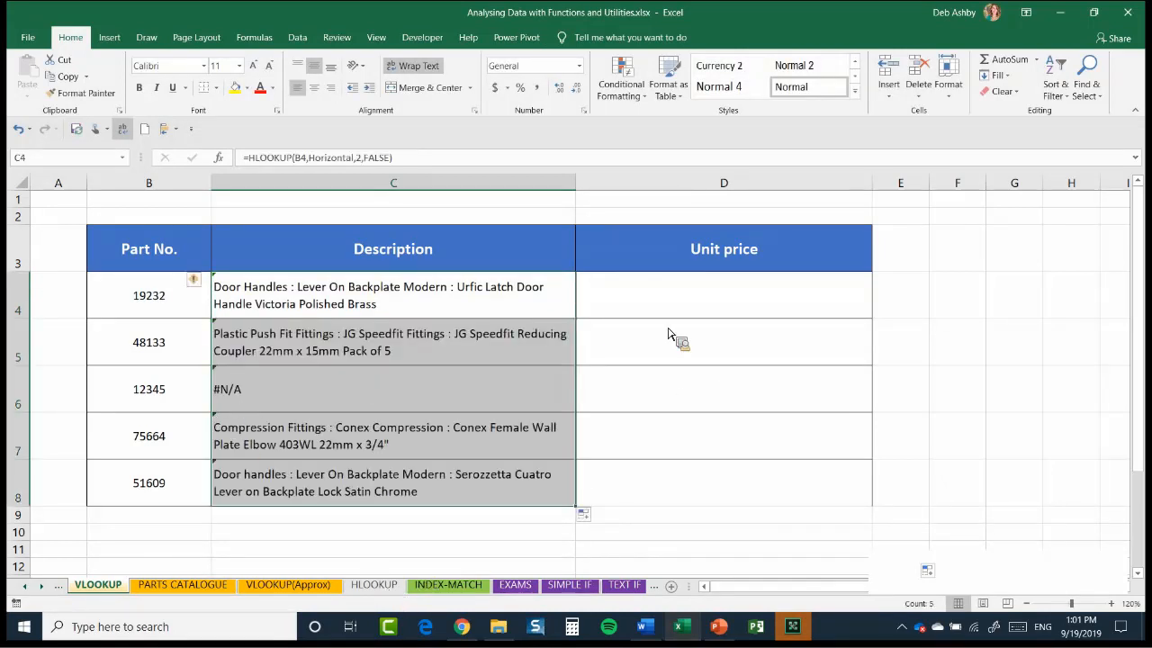
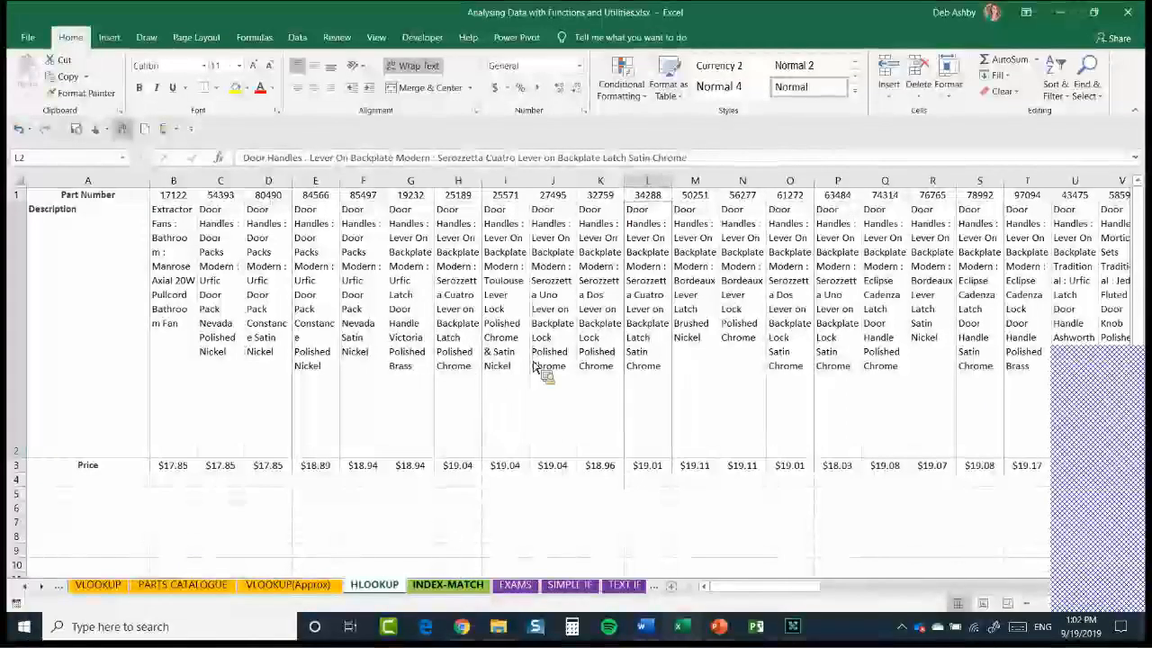
Compare the HLOOKUP formula results on the VLOOKUP sheet with the column layout of the PARTS CATALOGUE sheet
key(ctrl+Page_Down)
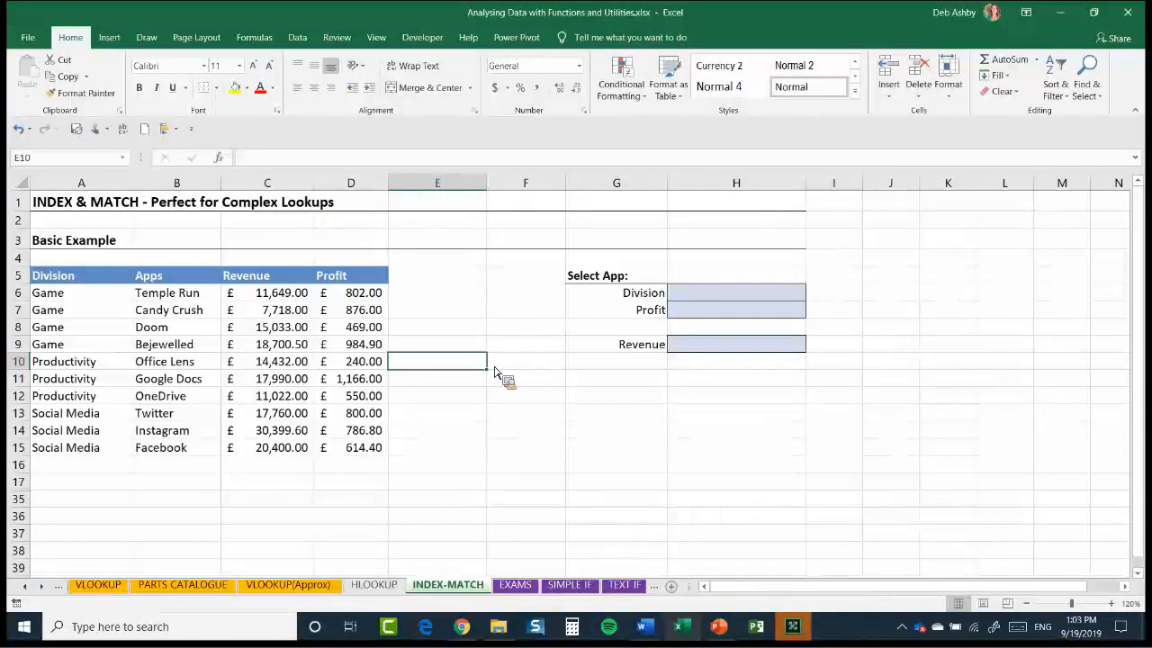
click(286, 587)
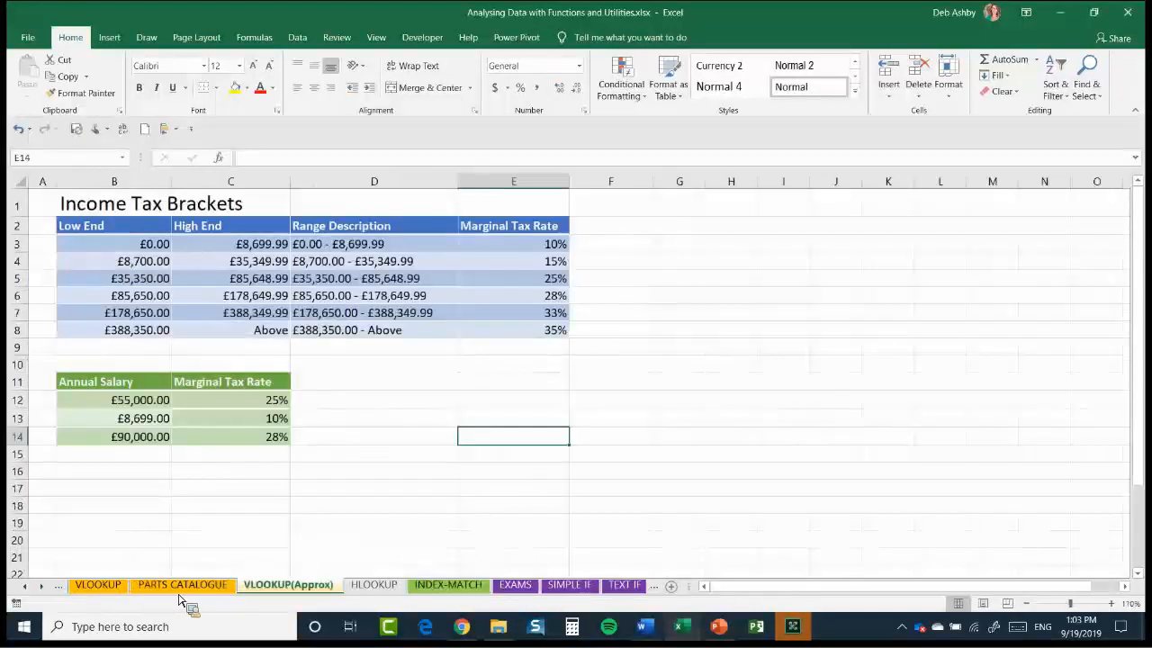
key(ctrl+Page_Up)
key(ctrl+Page_Up)
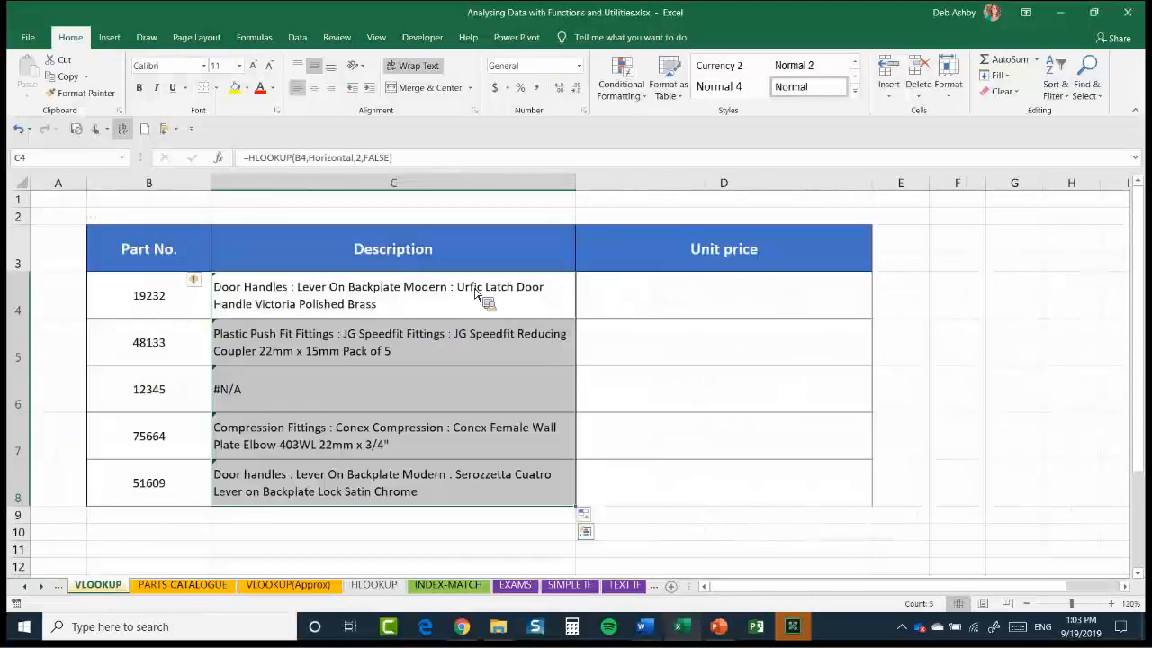
key(ctrl+Page_Down)
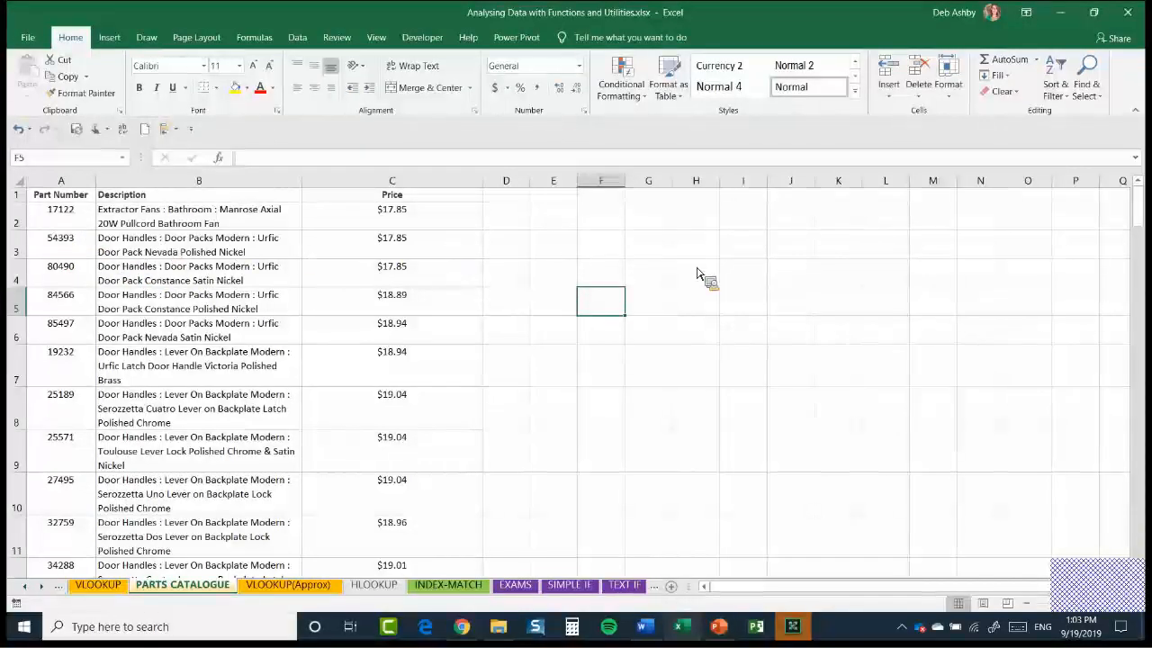
key(ctrl+Home)
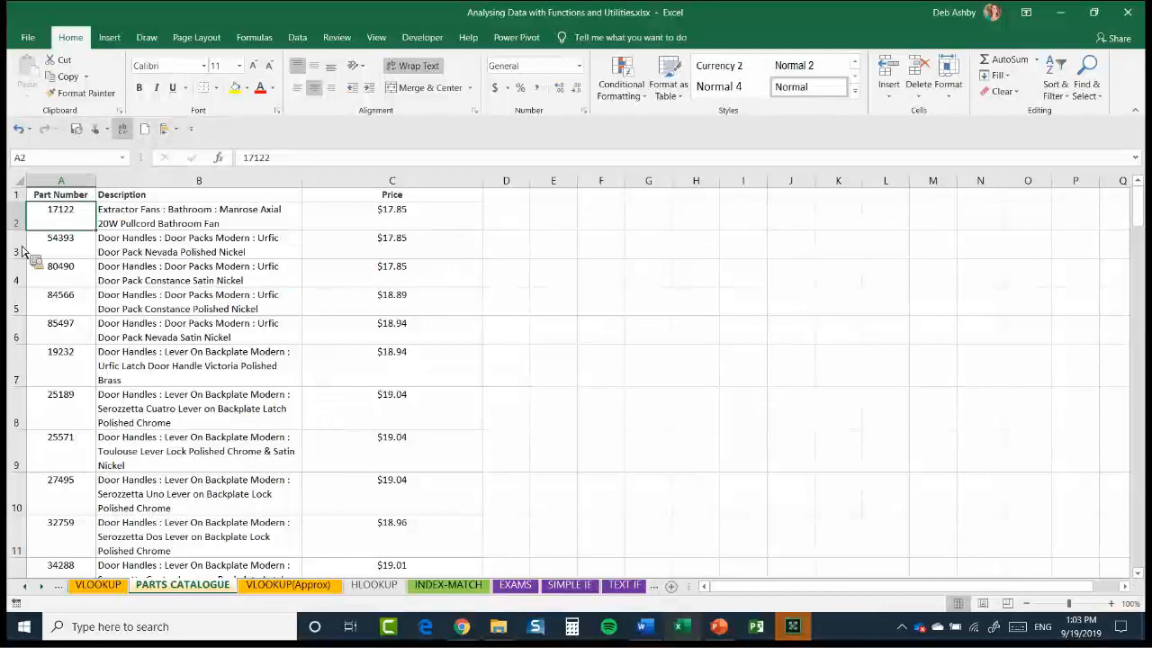
key(Right)
key(Right)
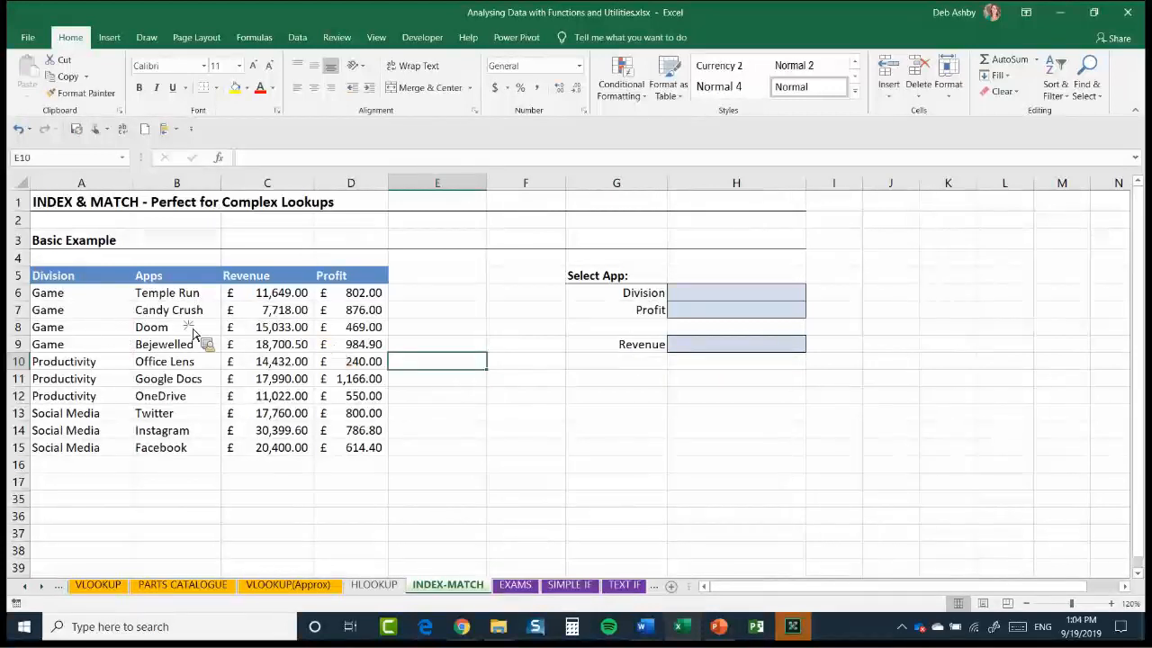
Examine the Division, Apps, Revenue and Profit columns of the Basic Example table on the INDEX-MATCH sheet
click(259, 308)
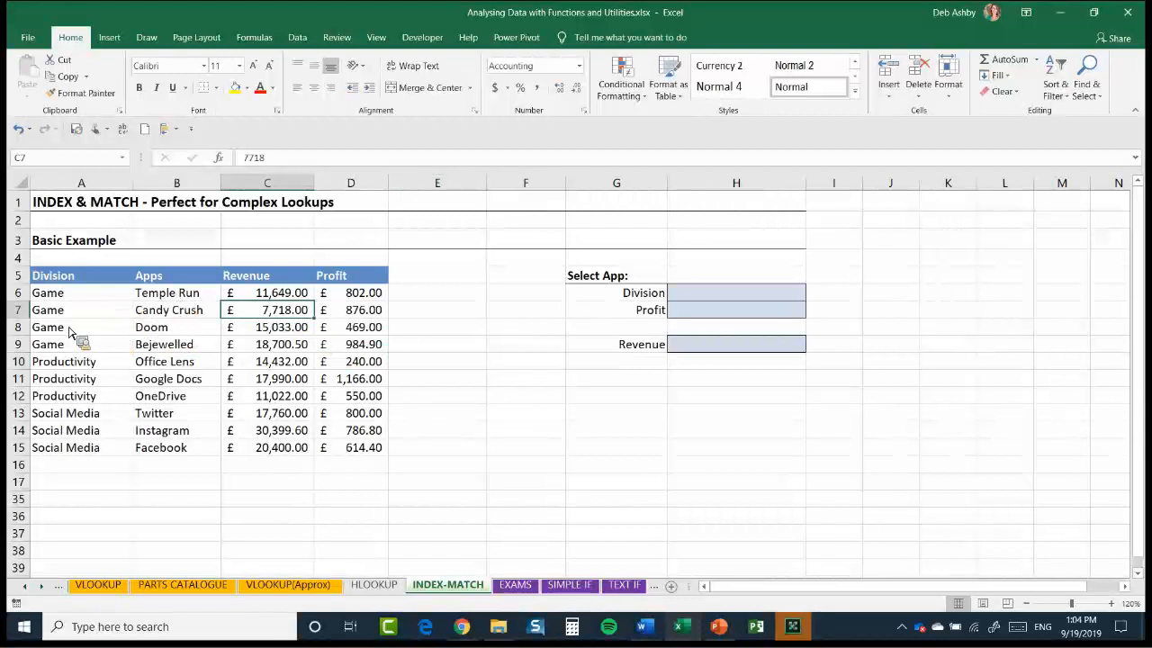
click(190, 332)
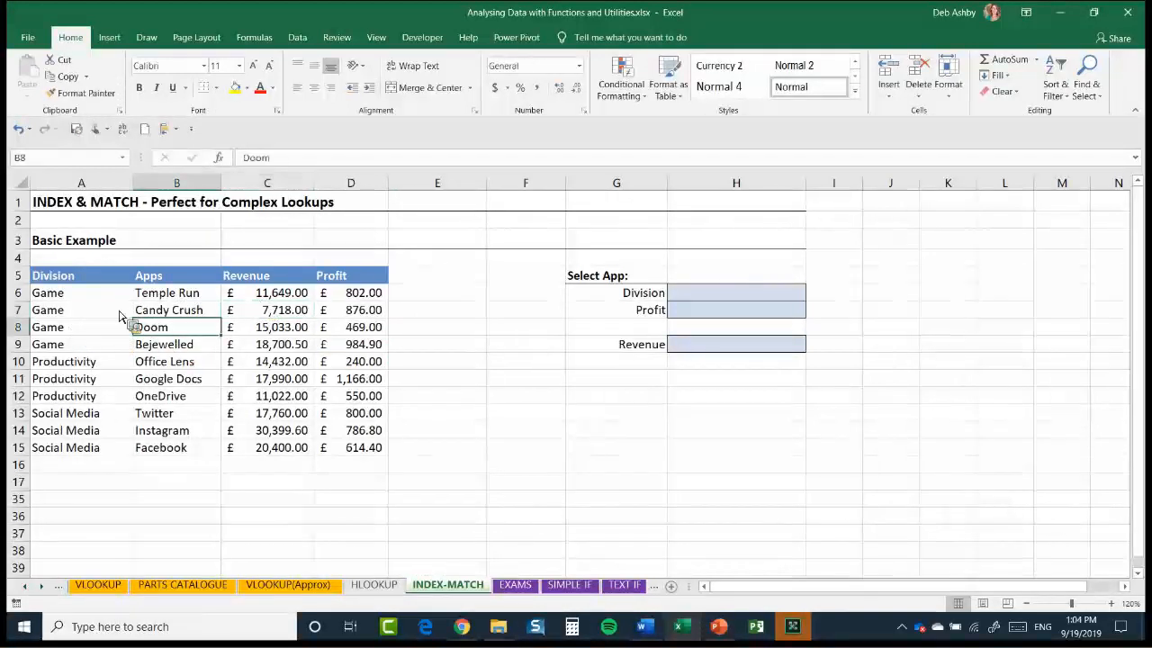
key(Up)
key(Up)
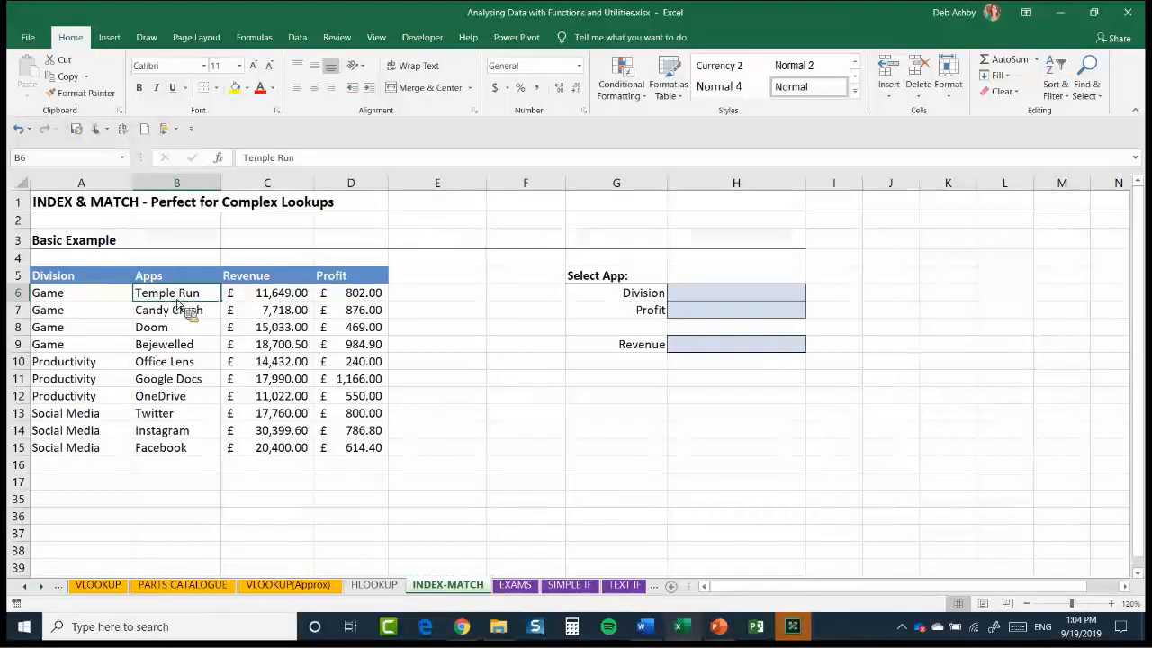
key(Left)
key(ctrl+shift+Down)
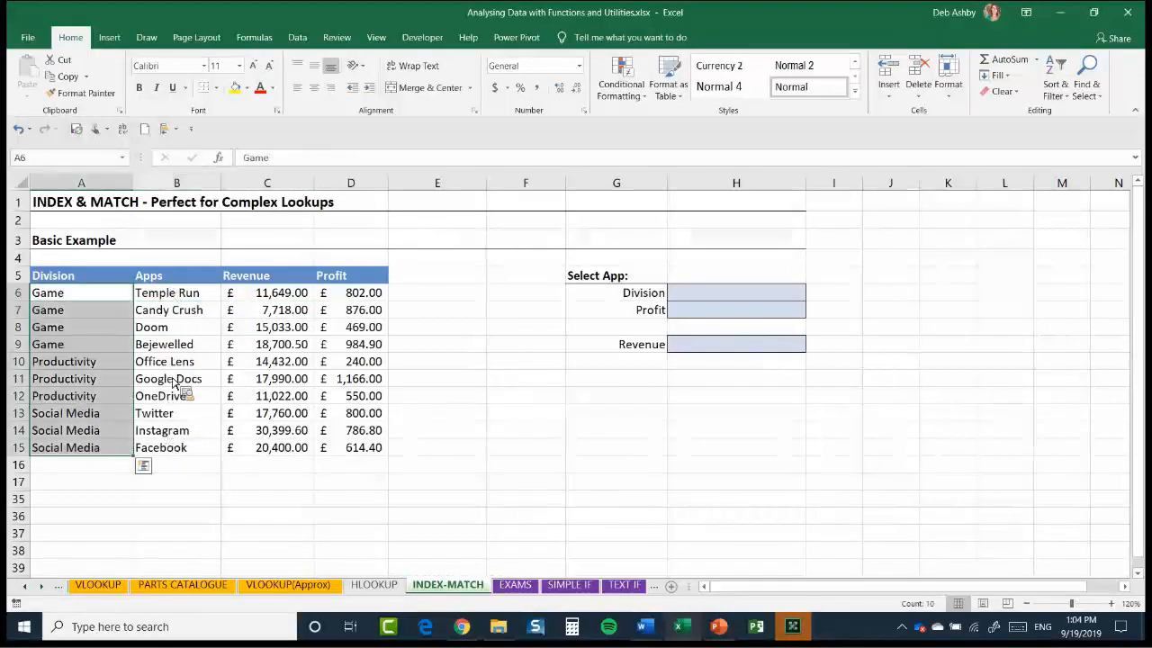
key(Right)
key(ctrl+shift+Down)
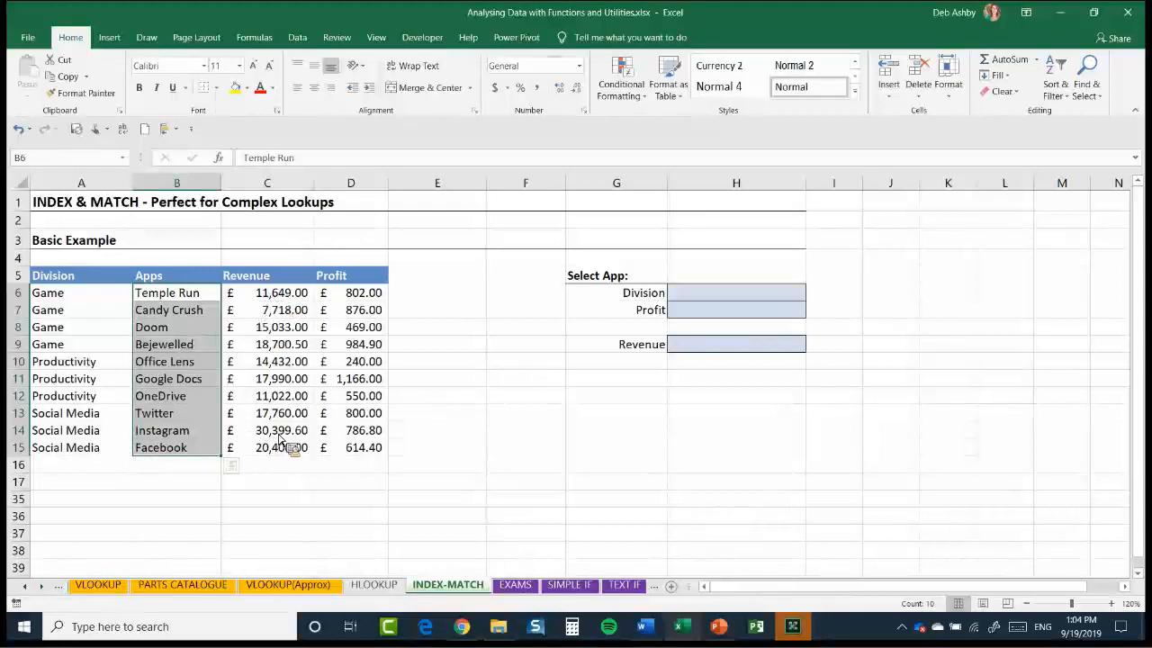
key(Right)
key(ctrl+shift+Down)
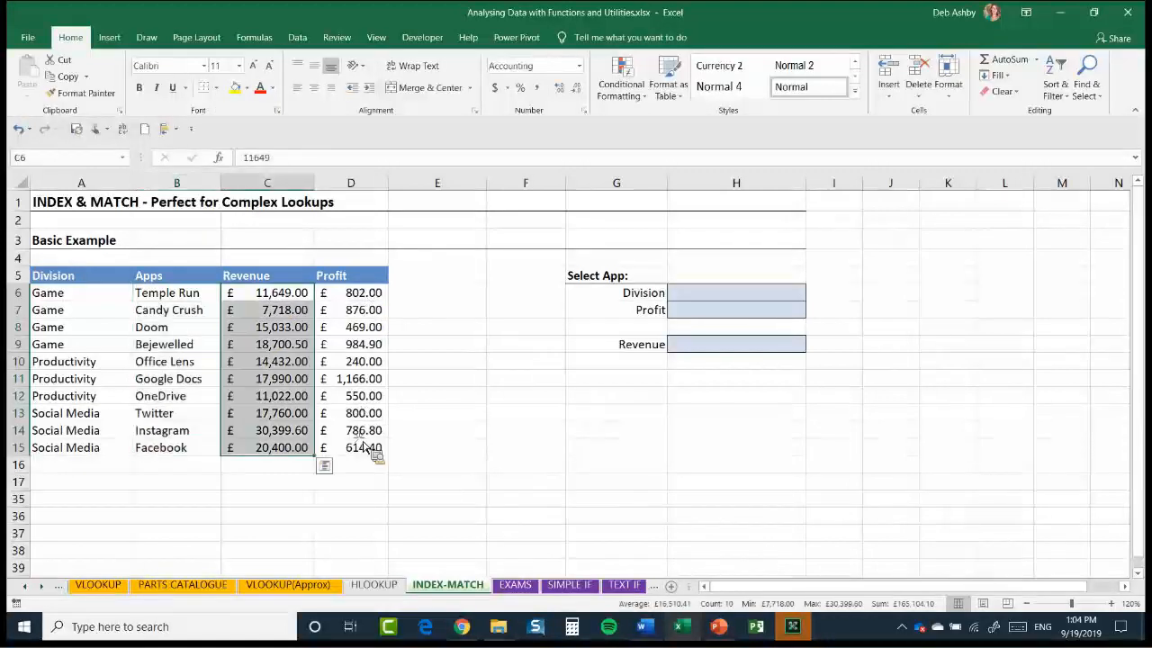
key(Right)
key(shift+Down)
key(shift+Down)
key(shift+Down)
key(shift+Down)
key(shift+Down)
key(shift+Down)
key(shift+Down)
key(shift+Down)
key(shift+Down)
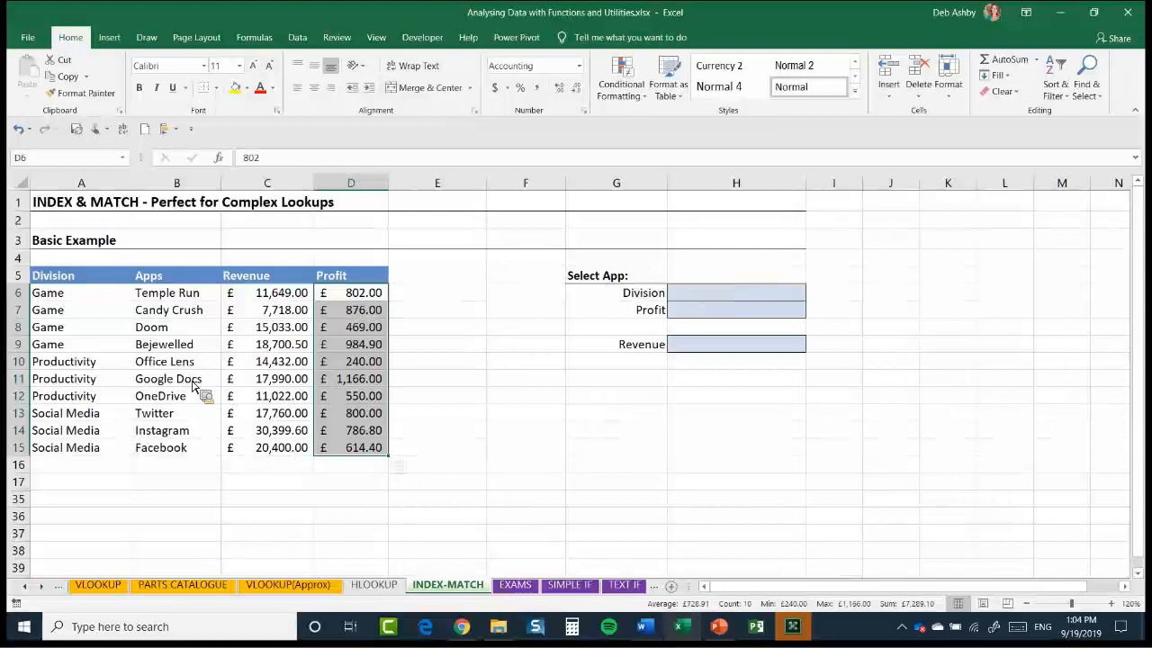
Examine the Select App cell H5, the Division, Profit and Revenue result cells below it, and the app names in B6:B15
click(801, 278)
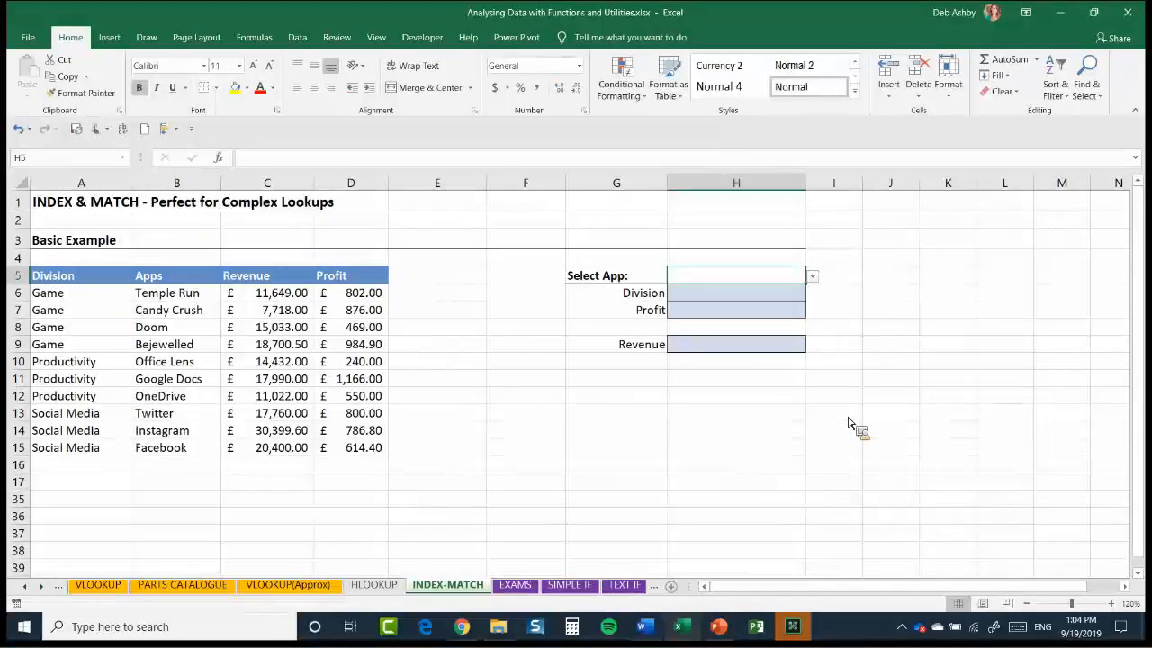
key(Down)
key(Down)
key(Down)
key(Down)
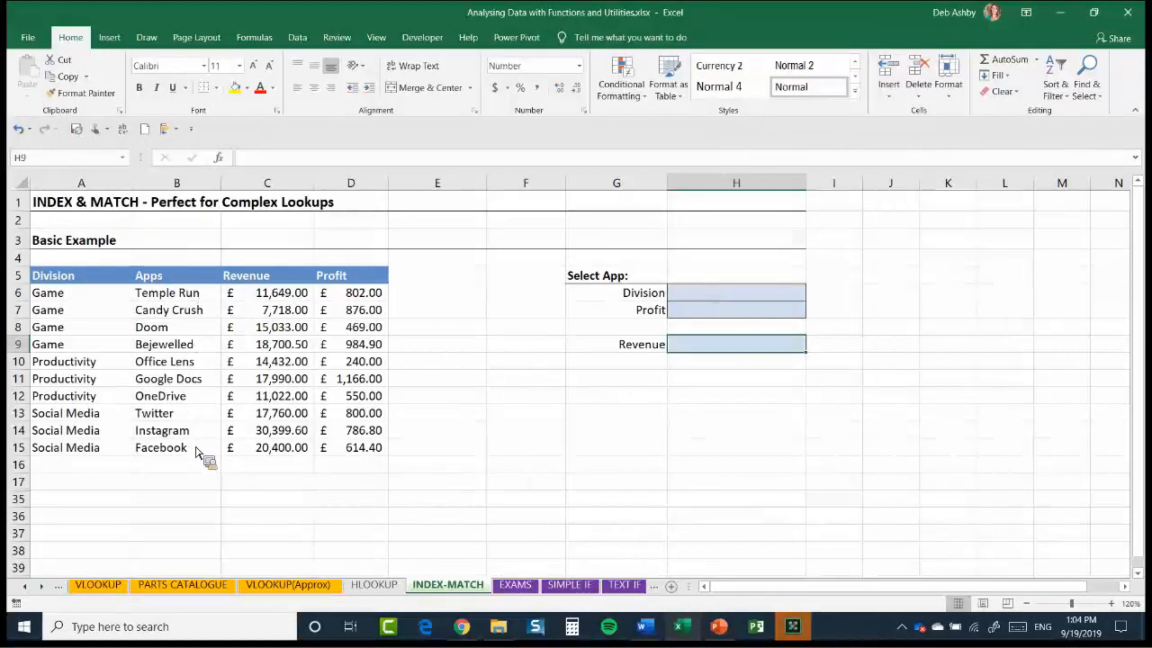
drag(177, 294, 180, 447)
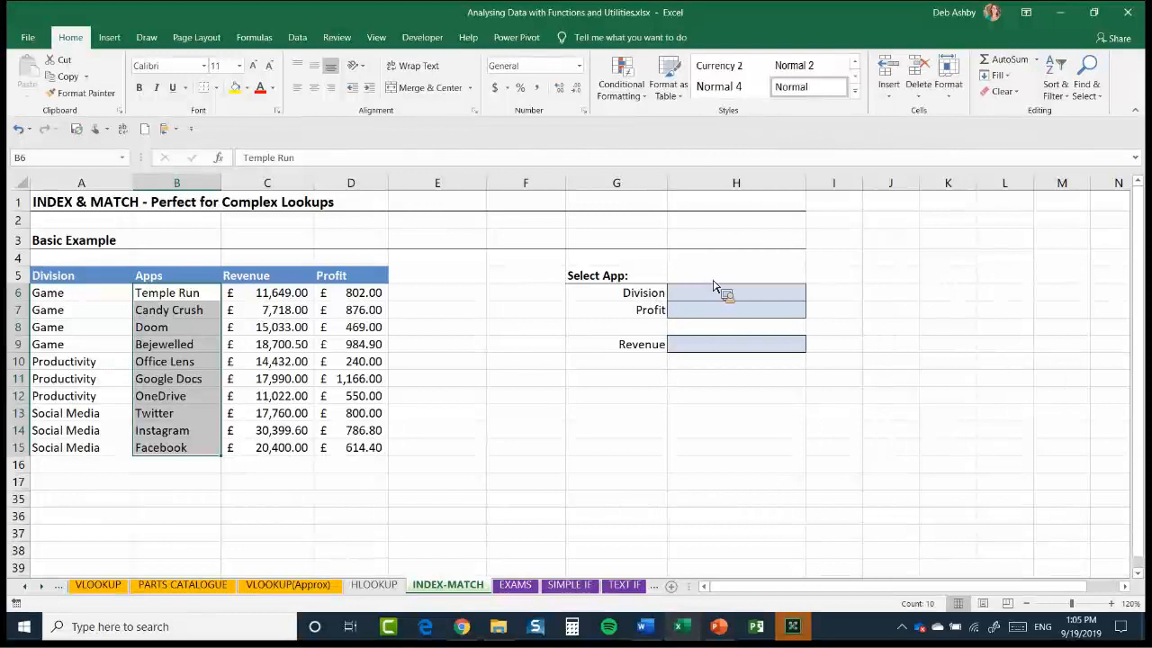
Clear all existing data validation settings from the Select App cell H5
click(803, 277)
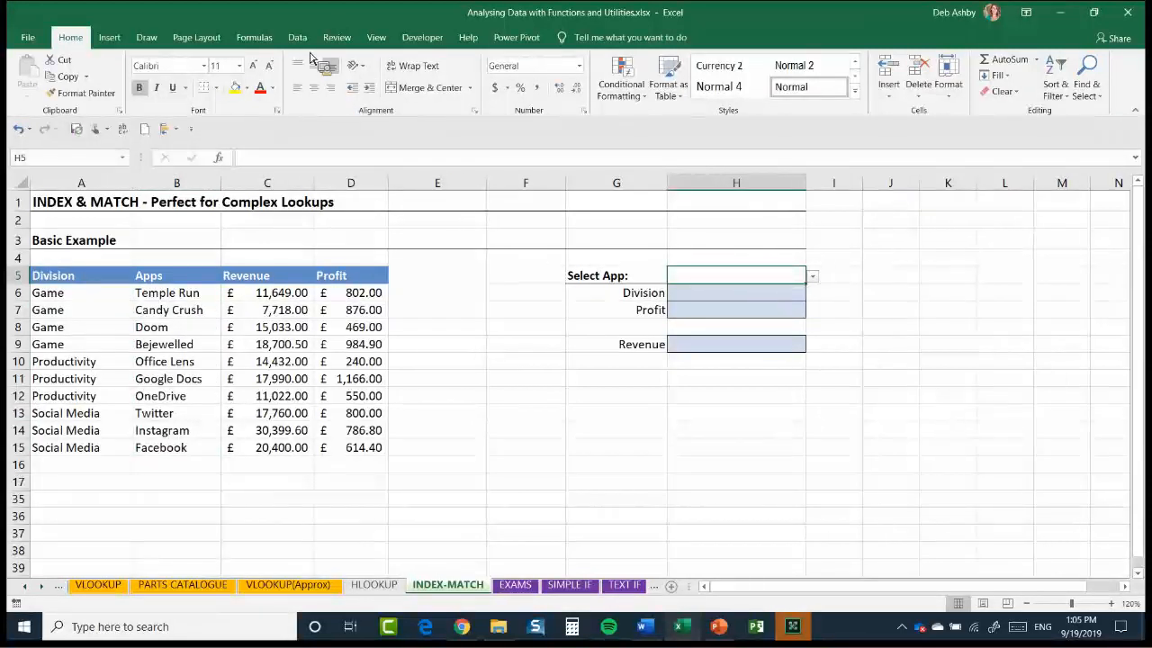
key(alt+Down)
key(Escape)
key(alt+a)
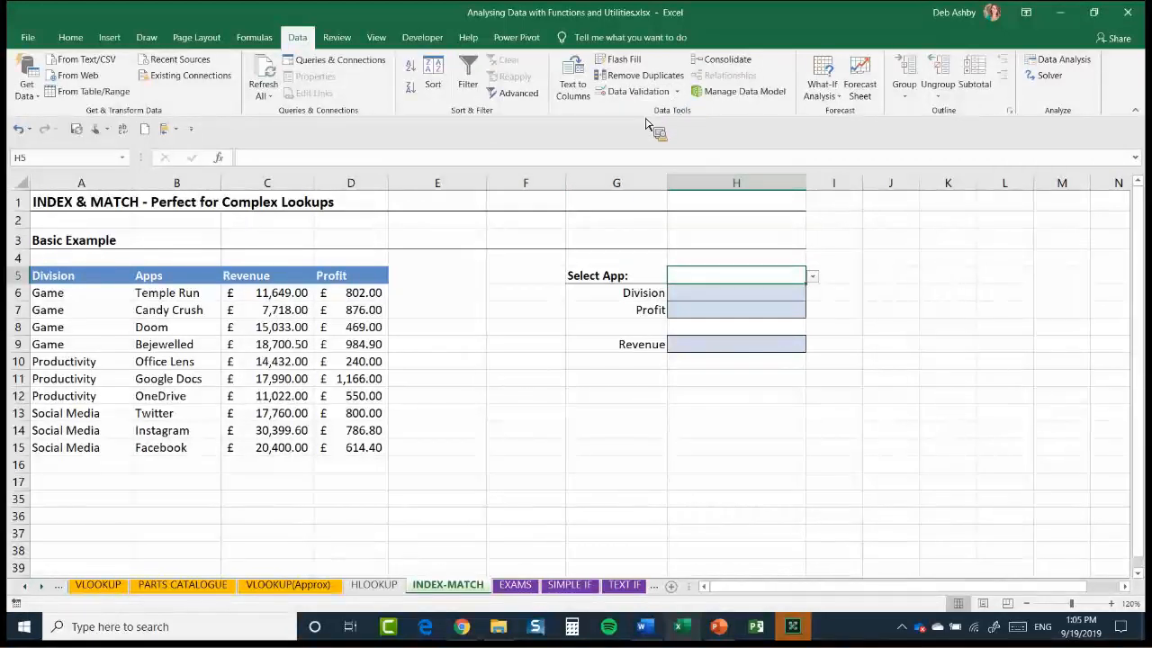
key(alt+a)
key(v)
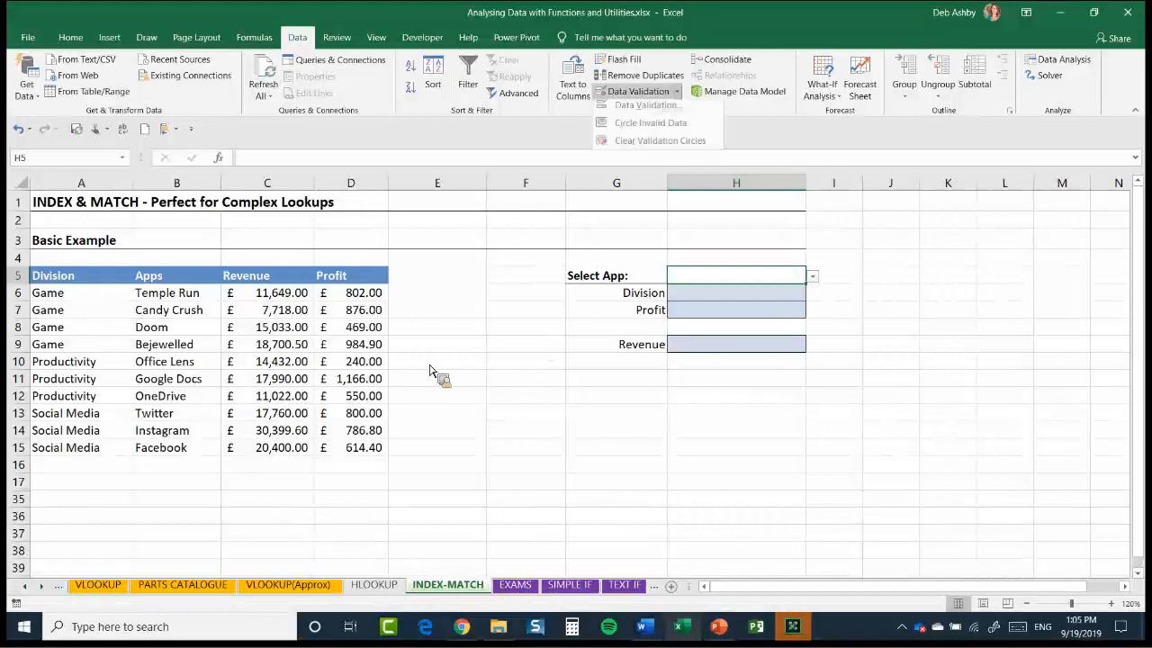
key(v)
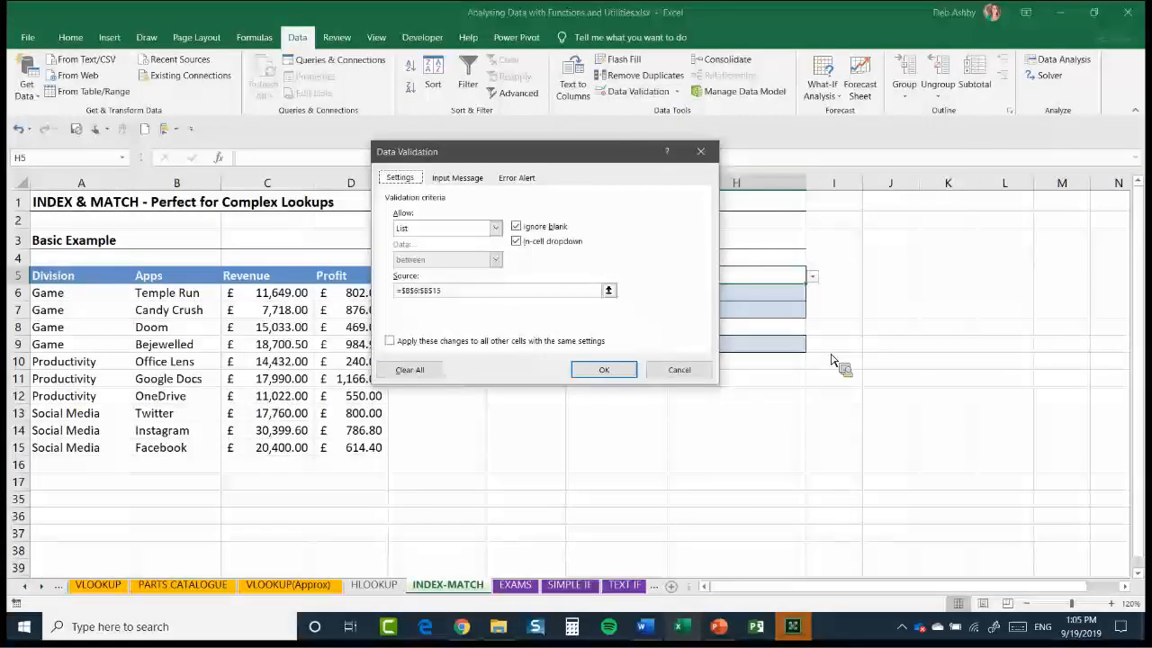
key(alt+c)
click(604, 370)
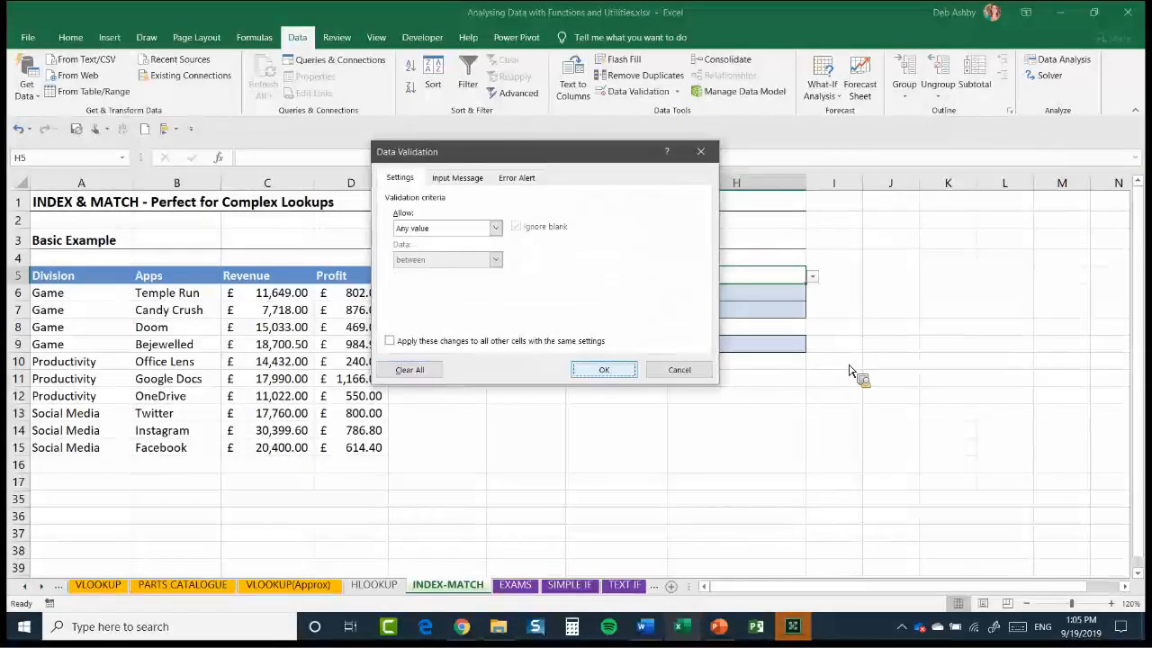
click(948, 310)
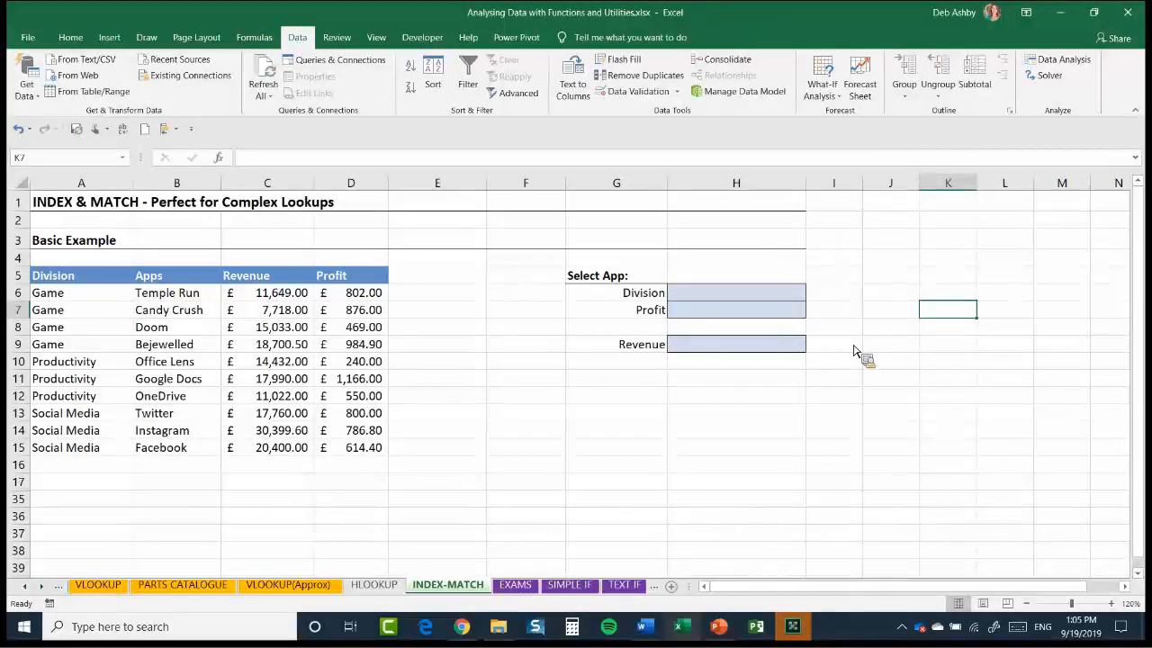
Add List data validation to H5 with the app names in $B$6:$B$15 as its source
click(779, 279)
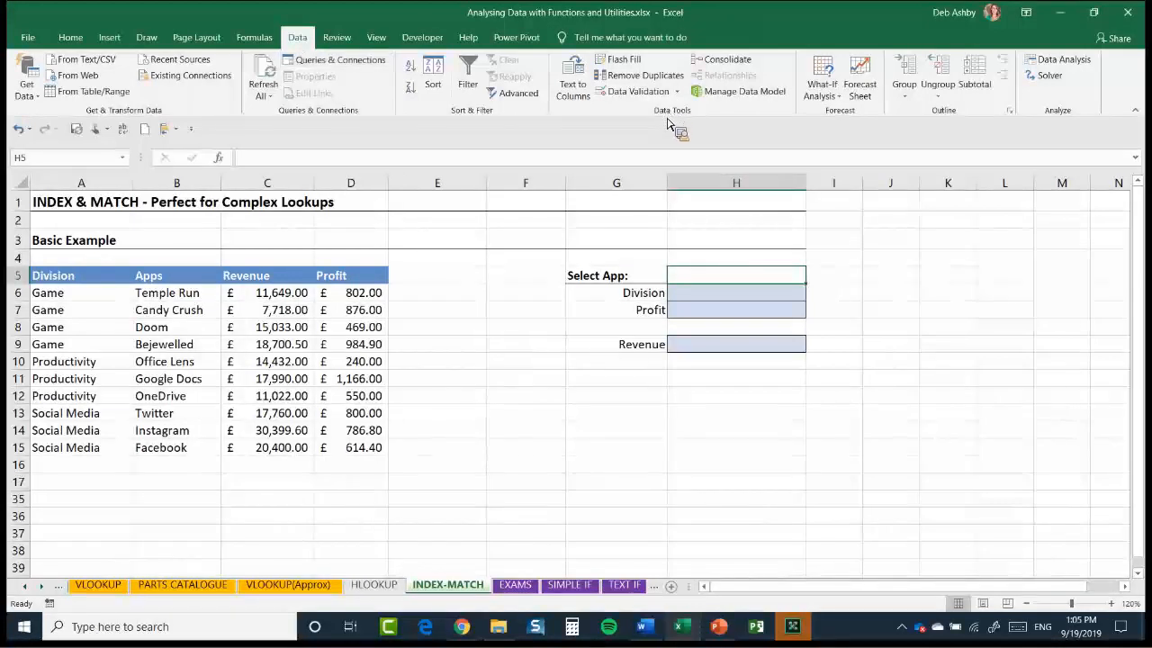
click(676, 91)
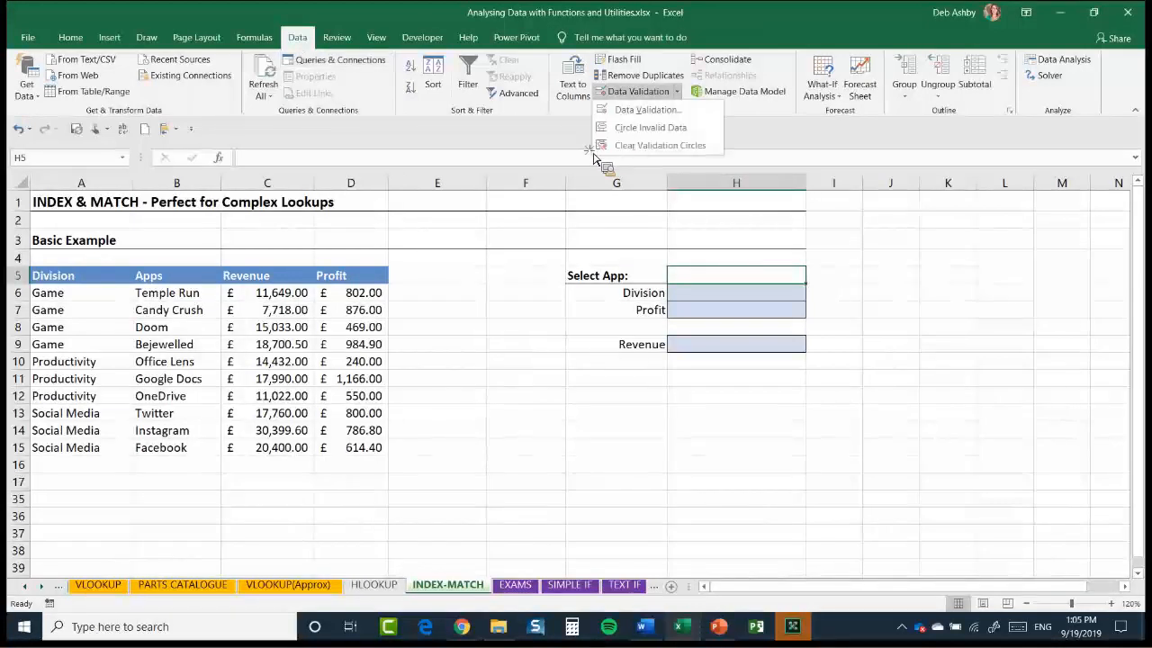
click(647, 109)
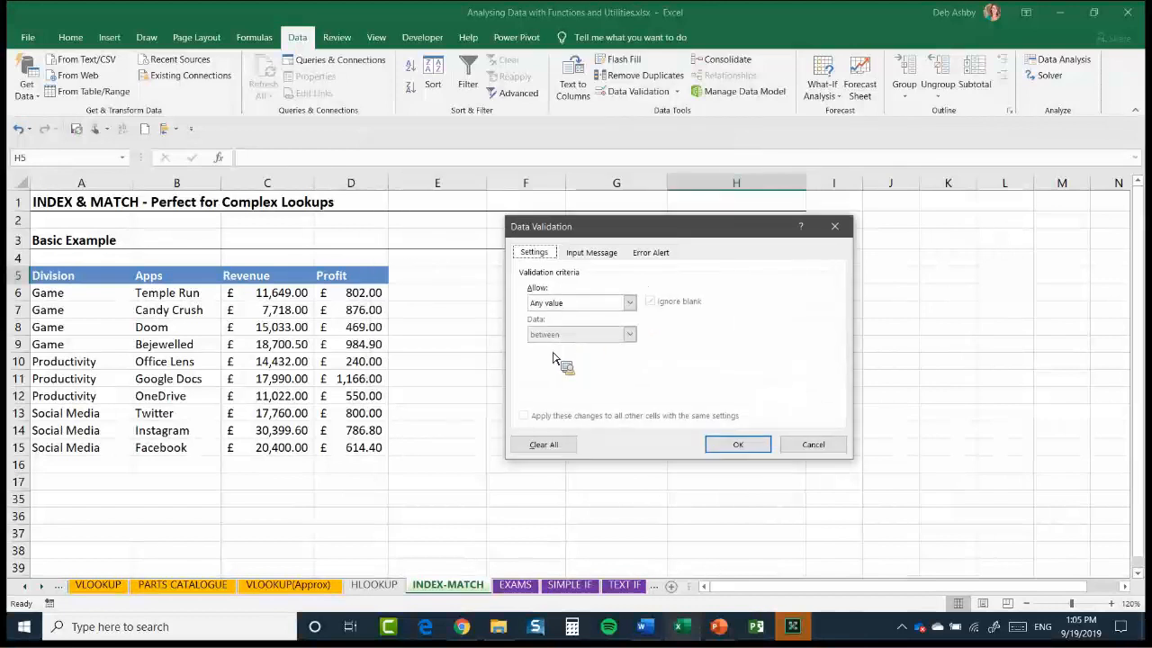
click(628, 302)
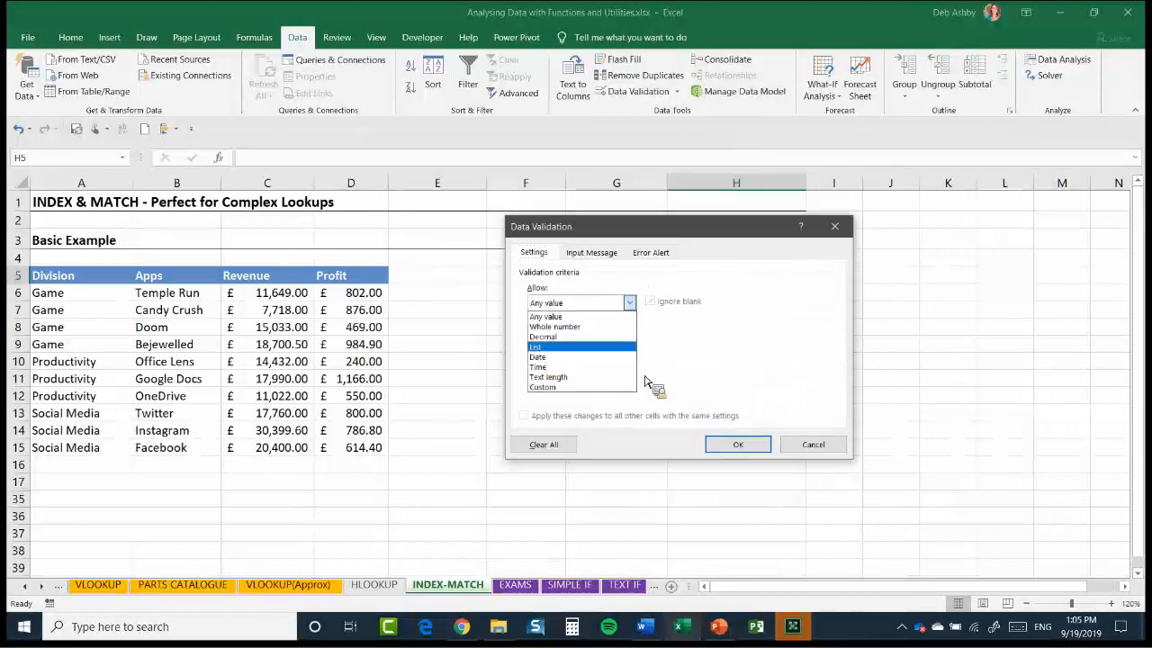
click(536, 346)
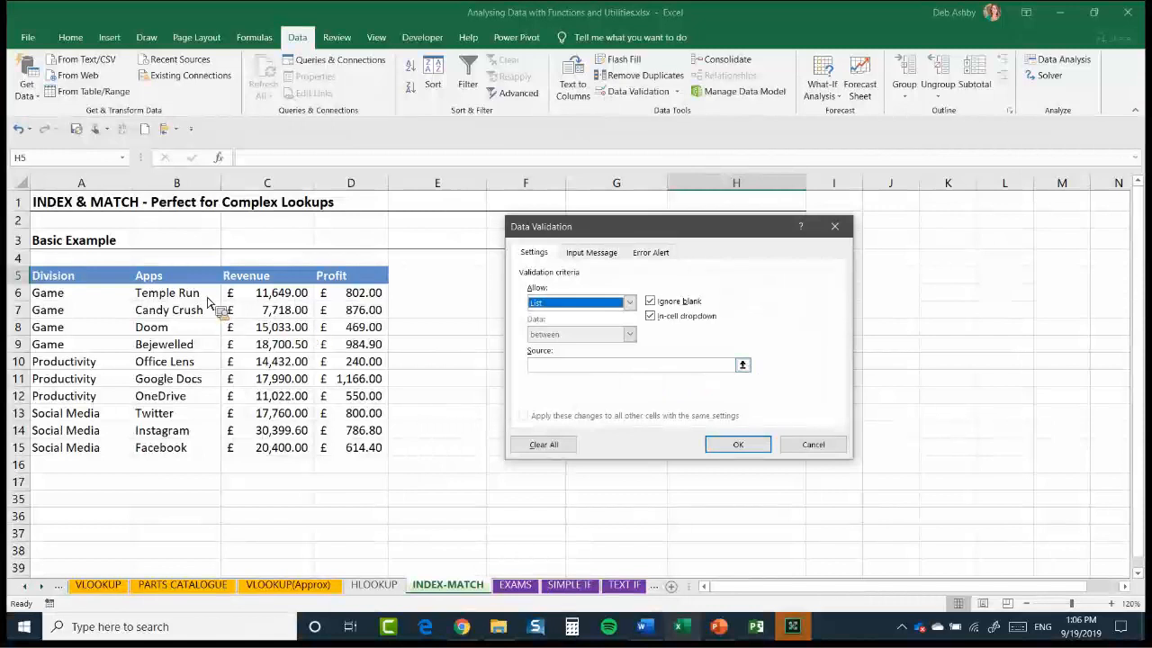
click(742, 364)
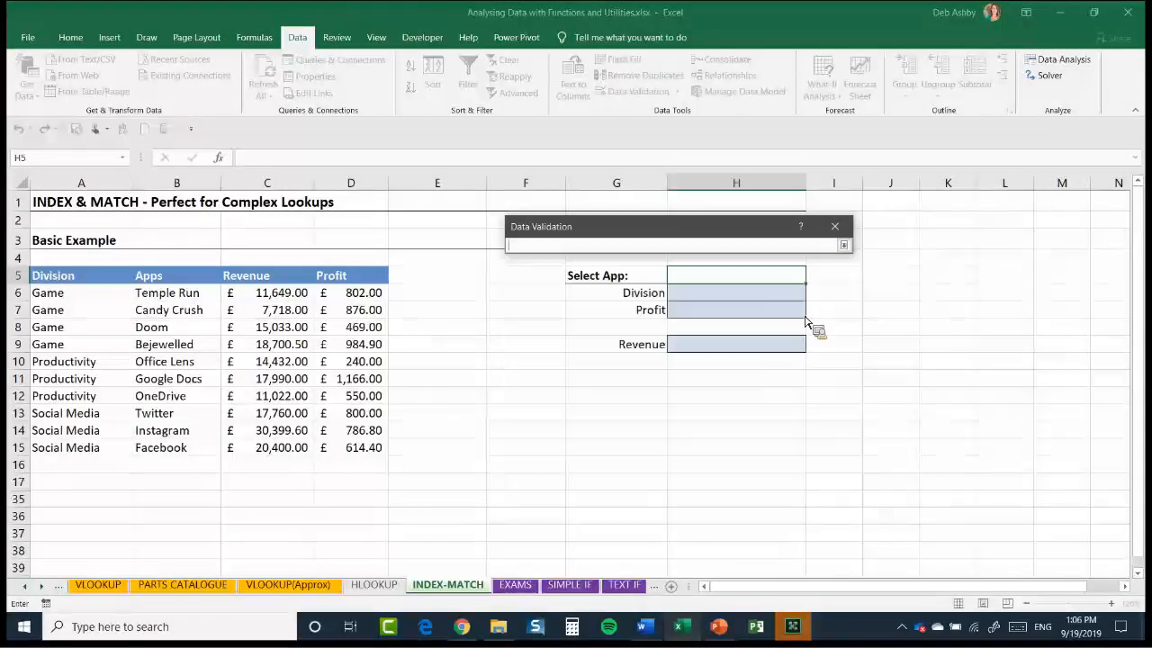
drag(167, 292, 225, 450)
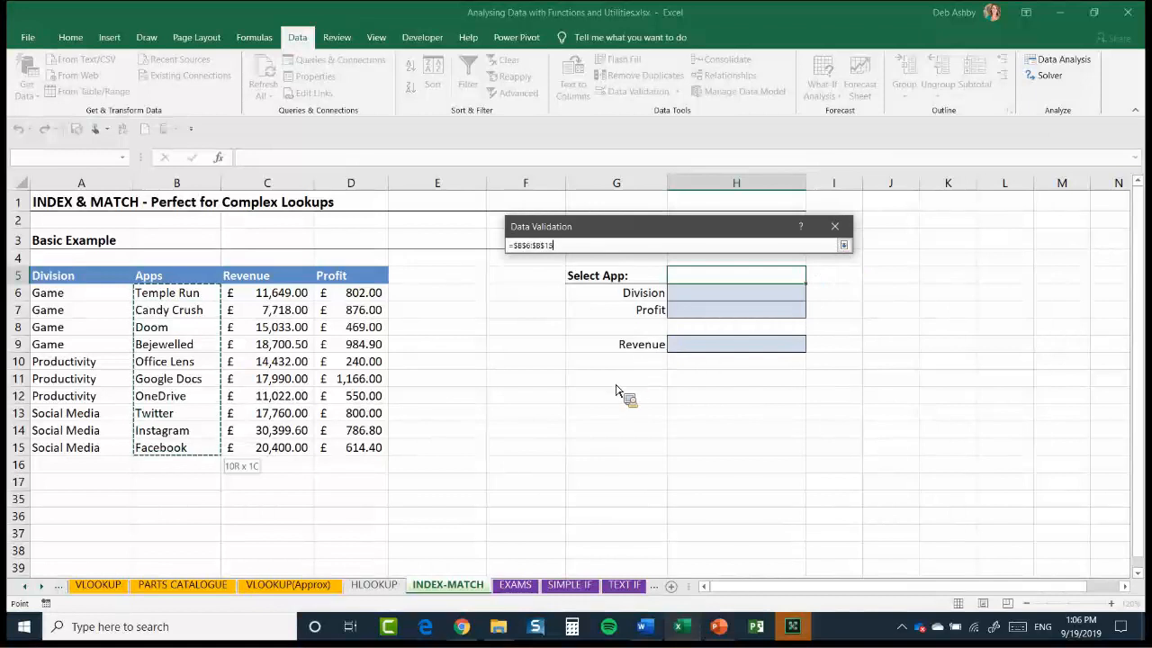
key(Return)
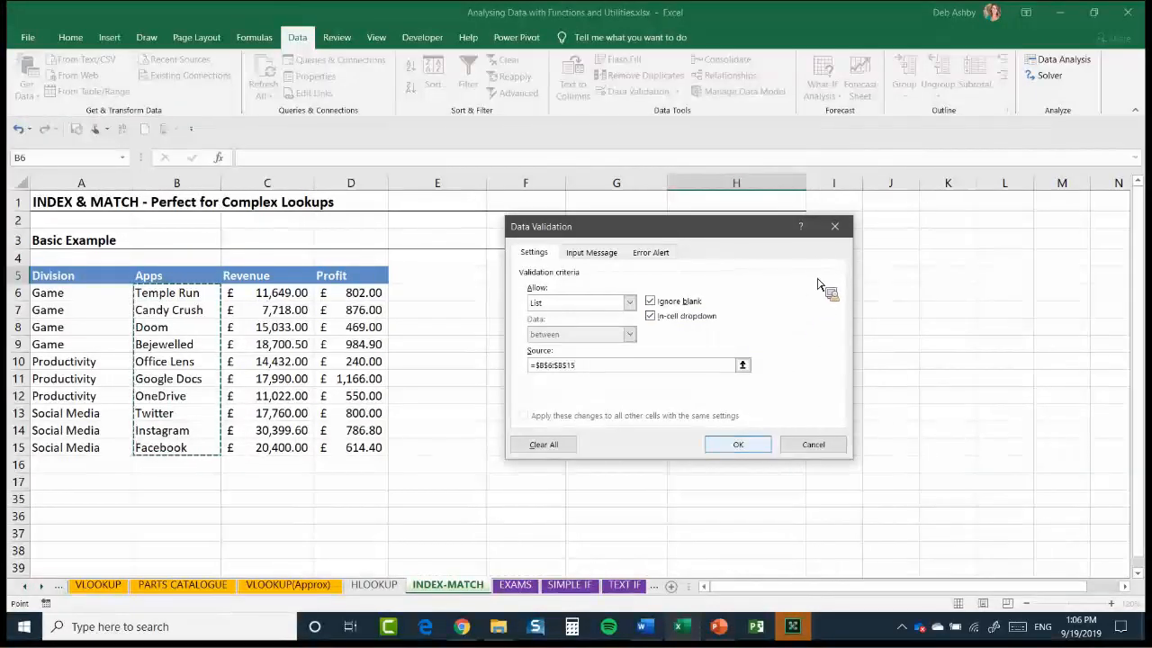
key(Return)
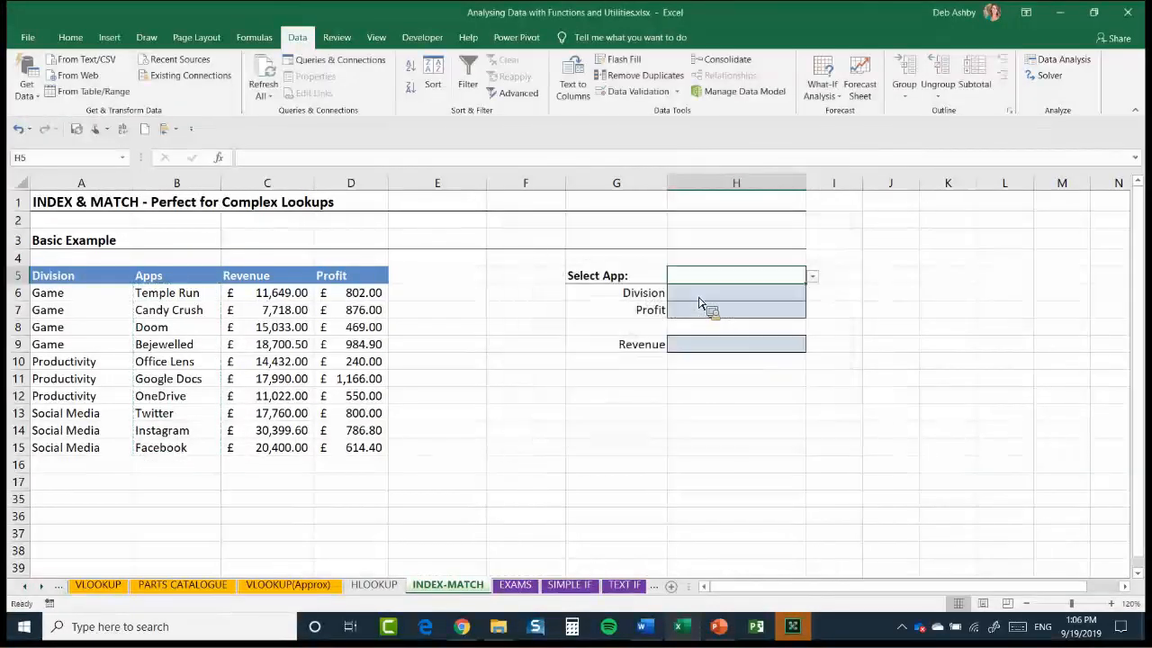
Test the app list in H5 by choosing Candy Crush and replacing it with Google Docs
click(813, 276)
click(790, 302)
key(alt+Down)
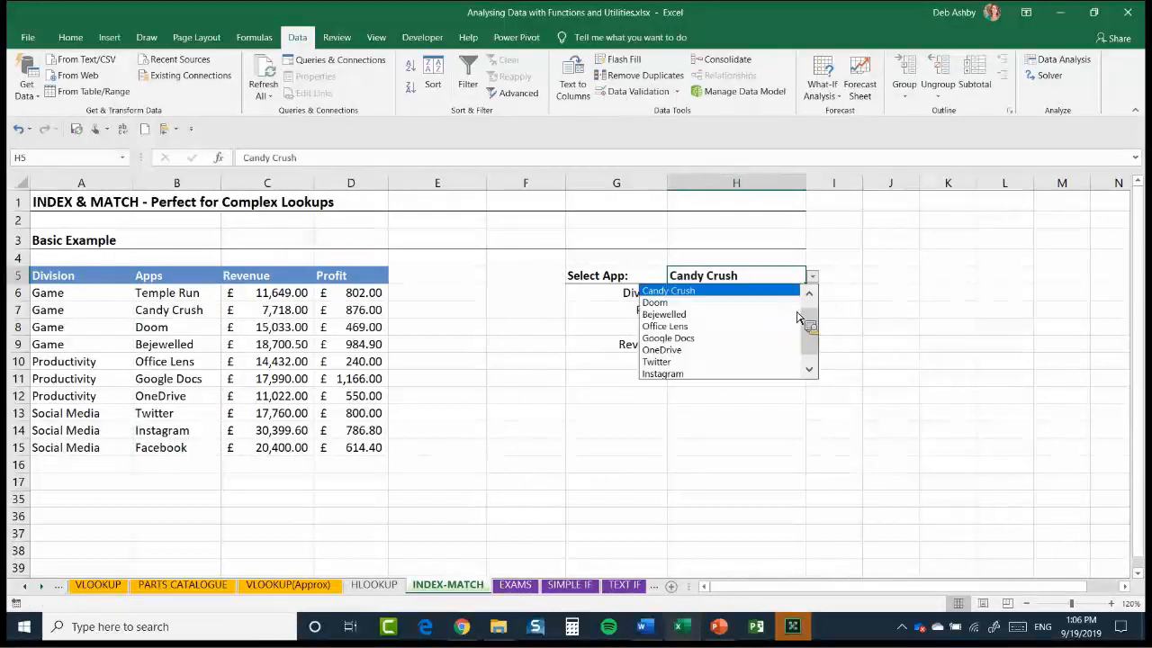
click(752, 349)
key(alt+Down)
key(Return)
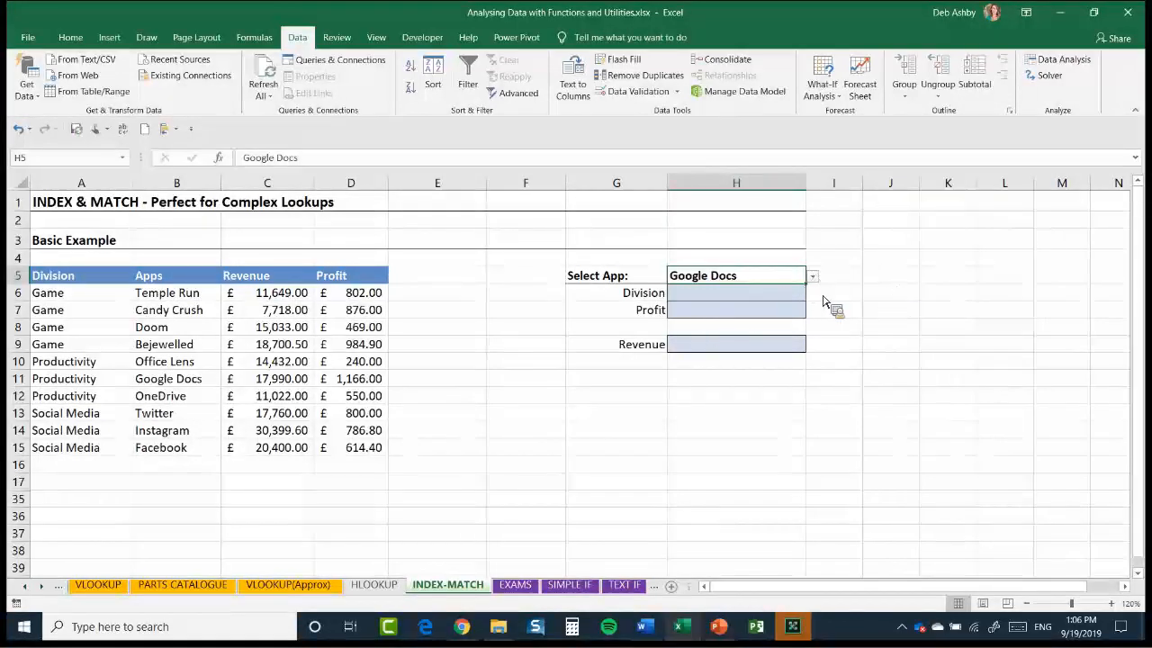
Review the app choices available in H5 and the Profit and Revenue result cells, ending on H9
key(alt+Down)
key(Up)
key(Up)
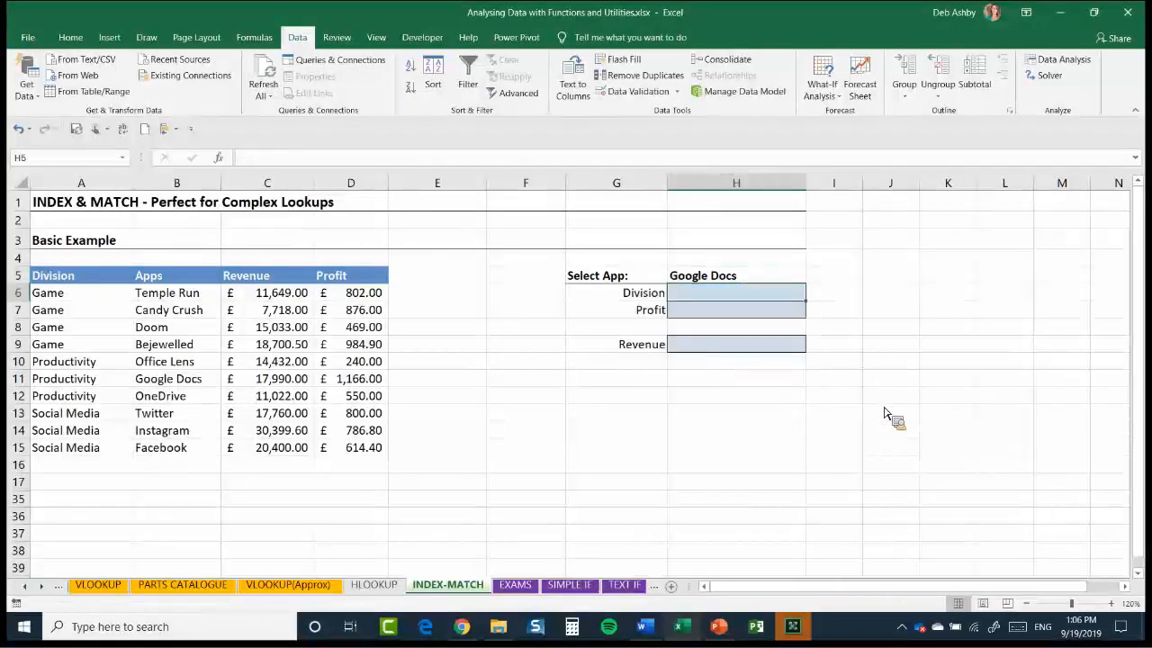
click(754, 308)
key(Down)
key(Down)
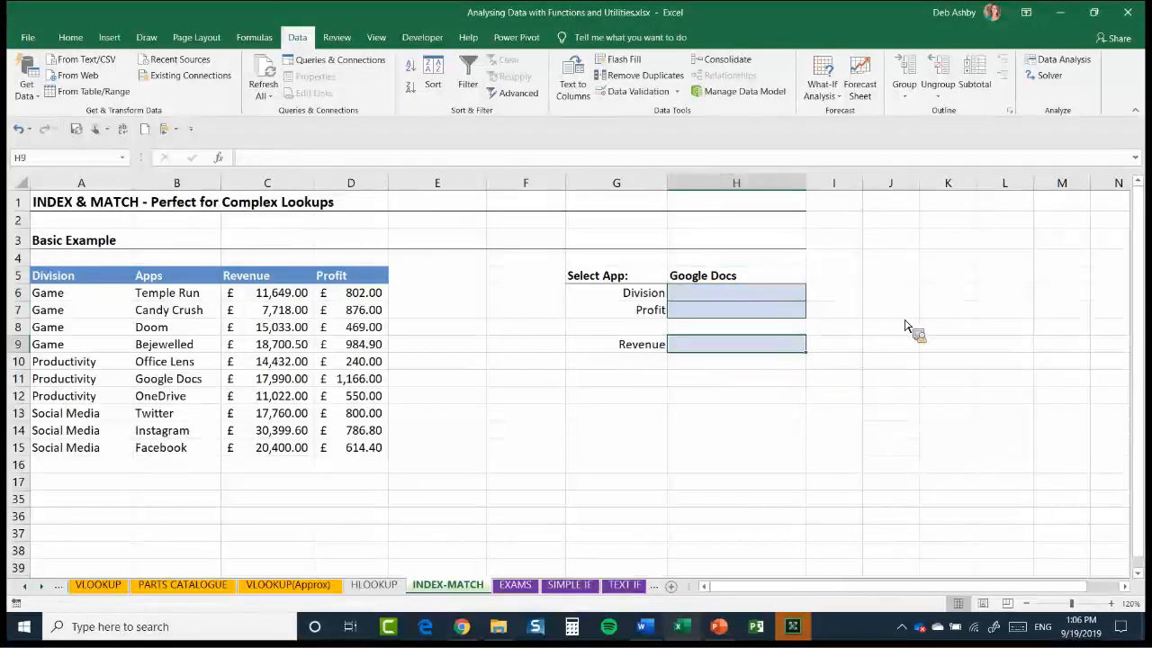
Enter =INDEX(A6:A15,6) in the Division result cell H6
key(Up)
key(Up)
key(Up)
key(Up)
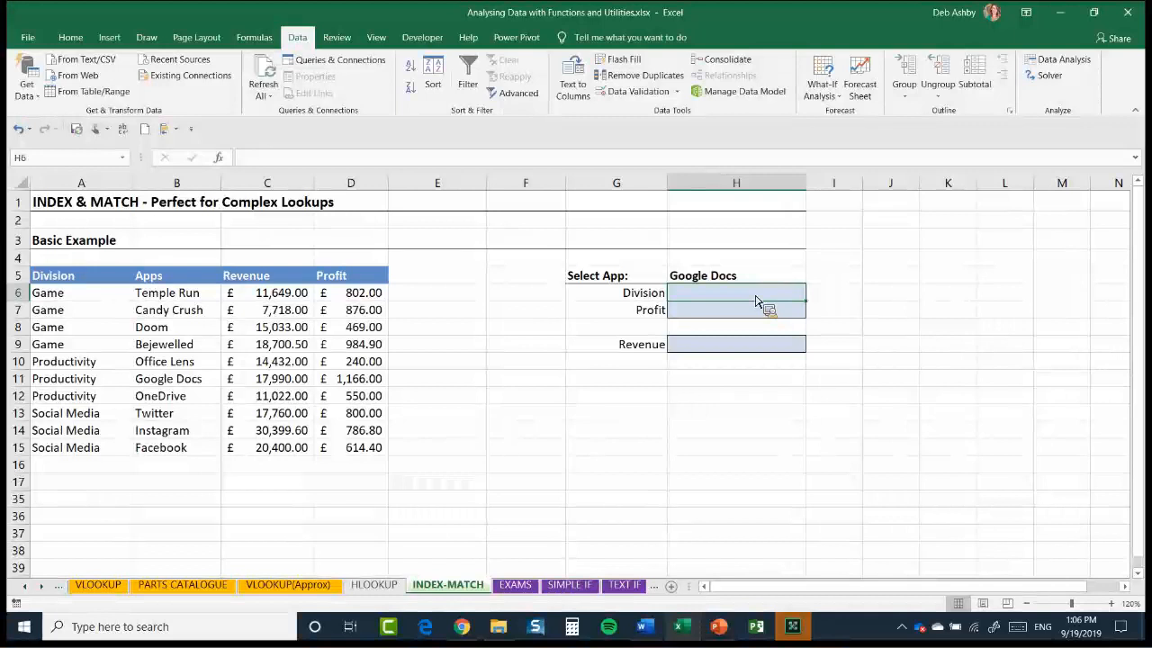
text(=IND)
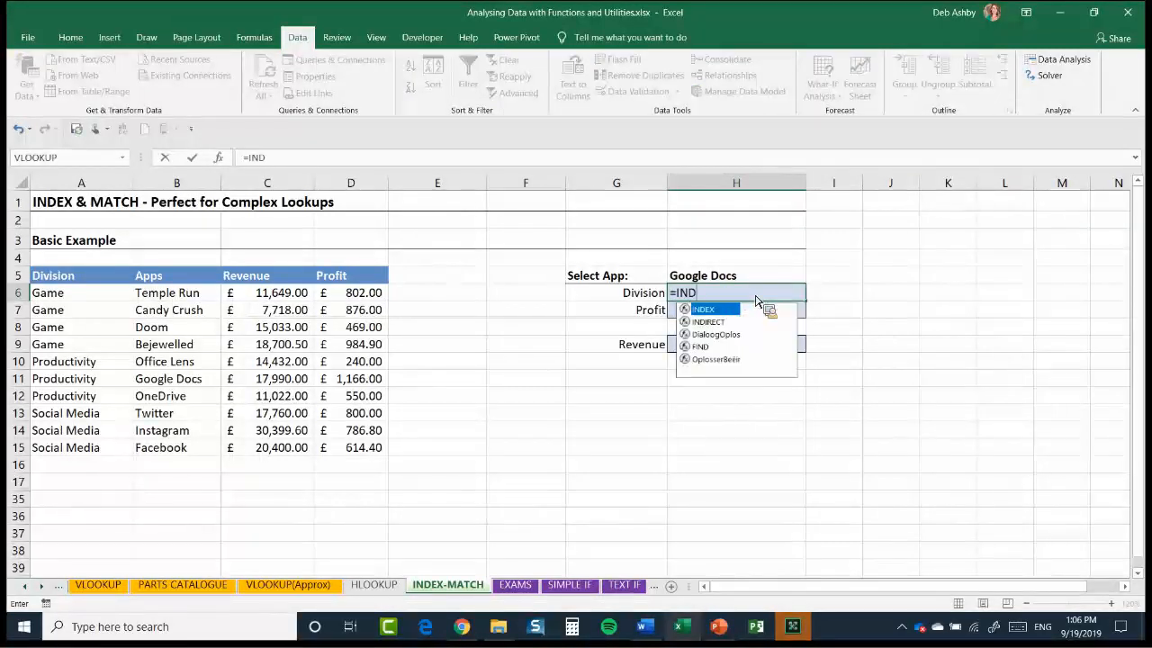
text(EX()
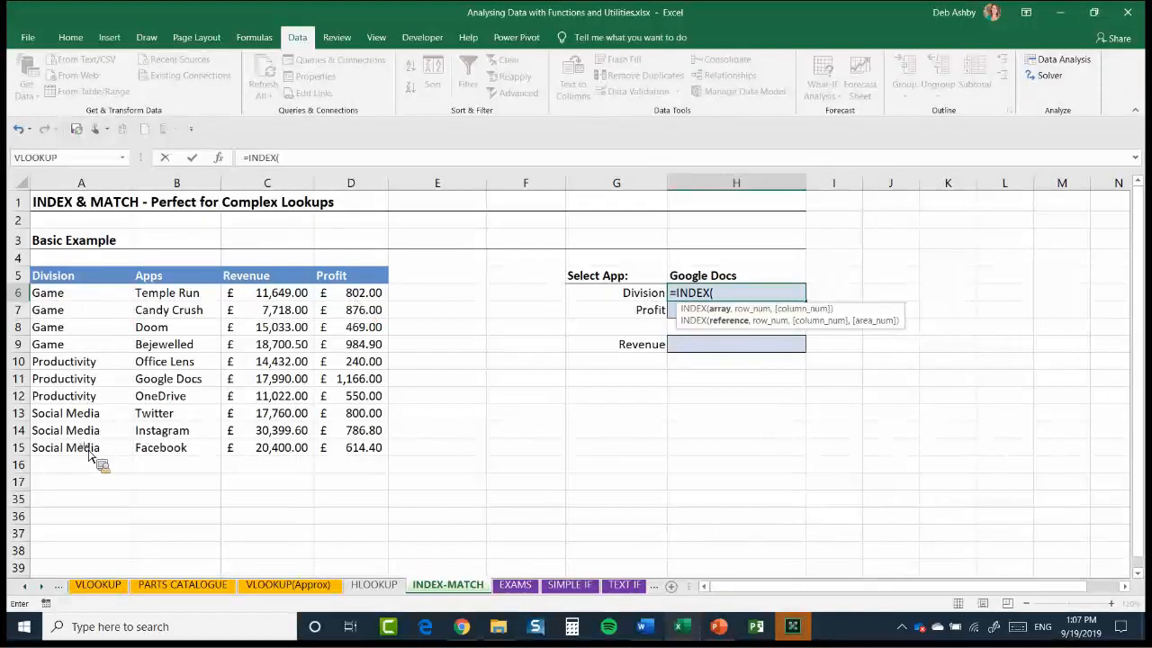
drag(54, 293, 54, 447)
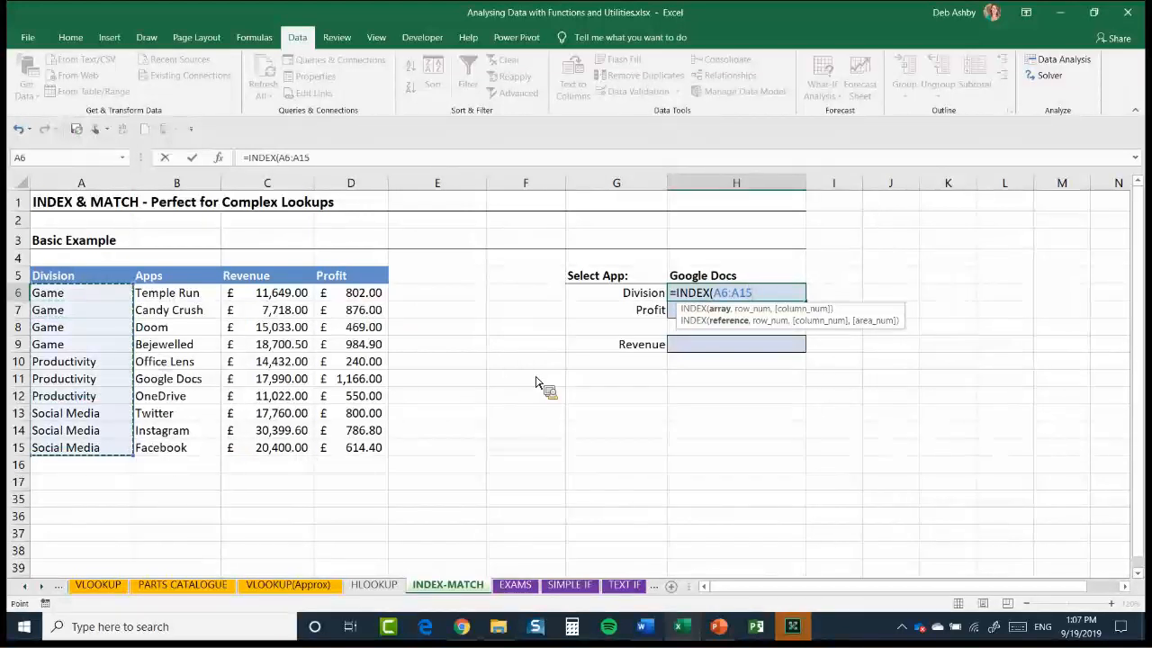
text(,)
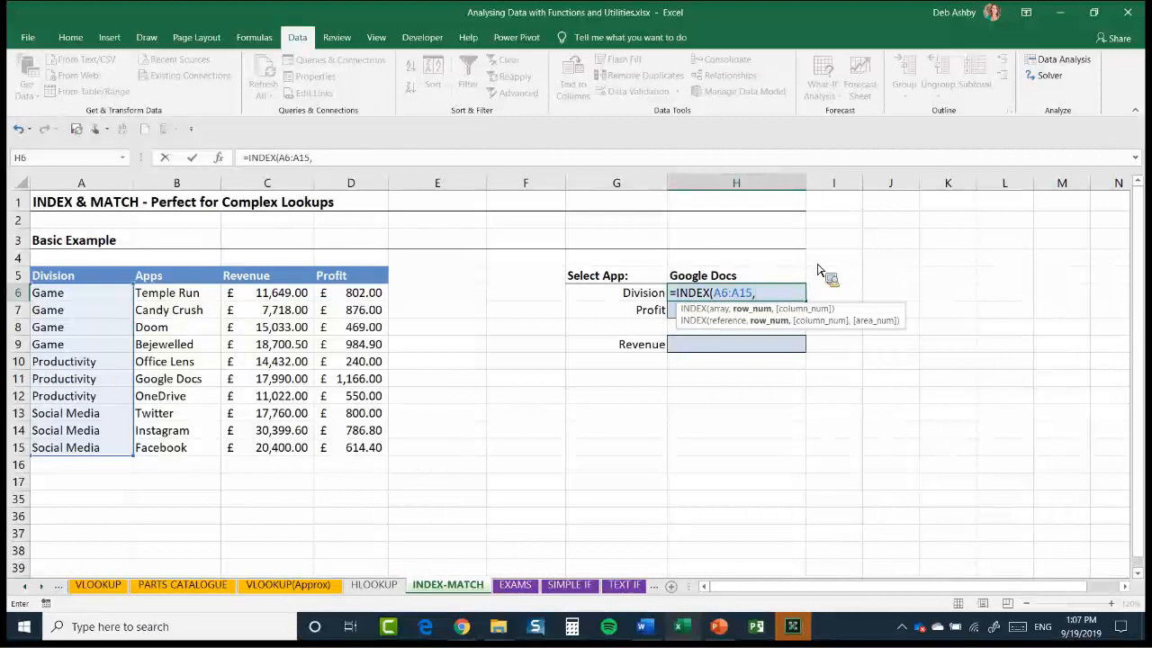
text(6)
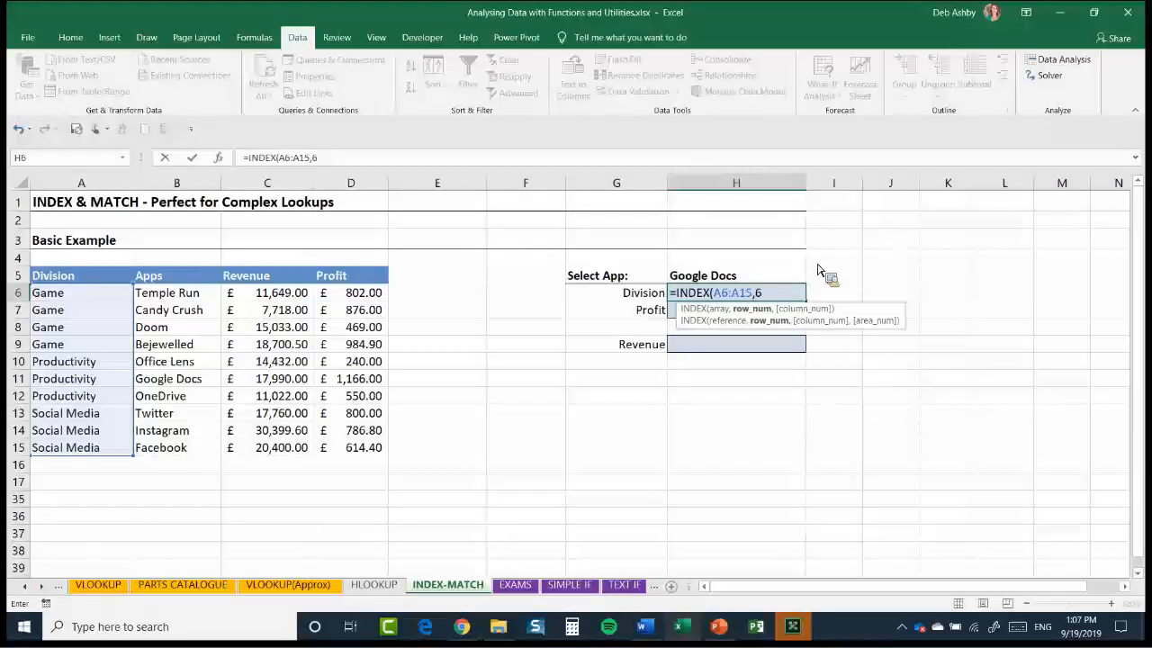
text())
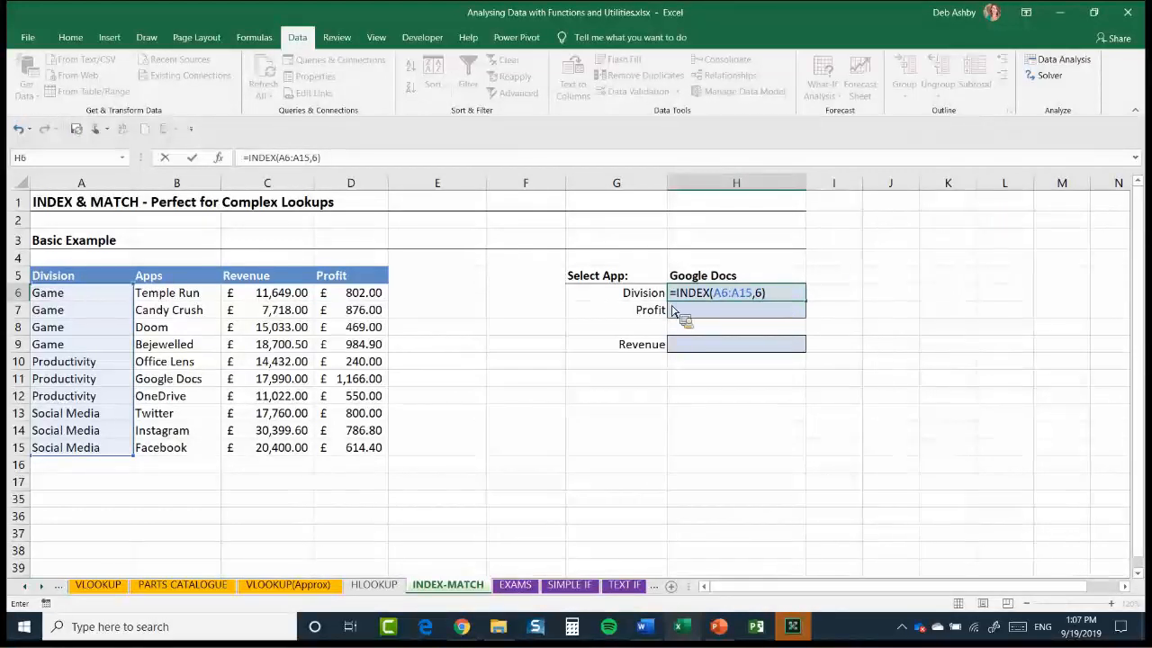
key(Return)
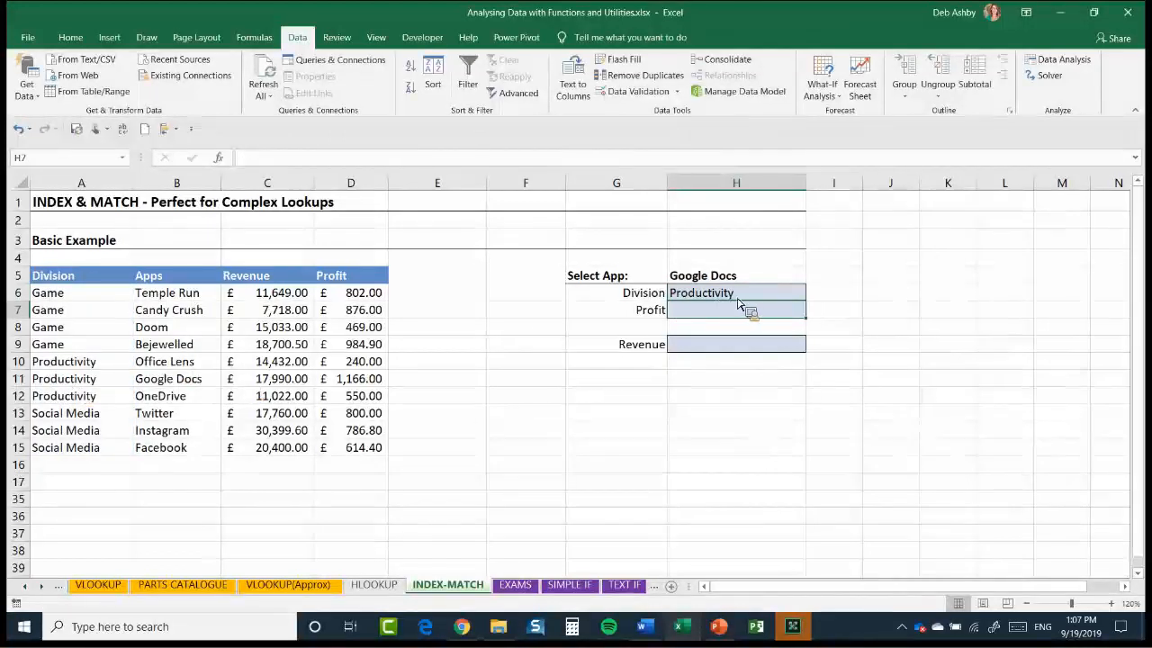
Reopen the INDEX formula in H6 to review its arguments and erase it, leaving the cell empty
click(775, 296)
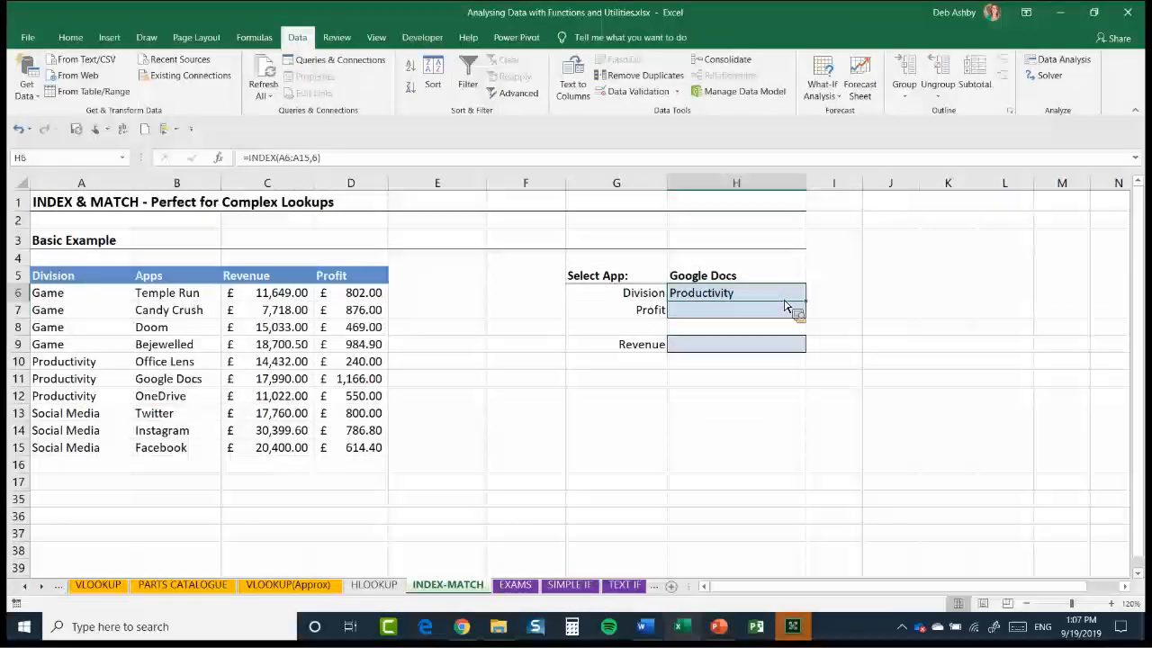
key(F2)
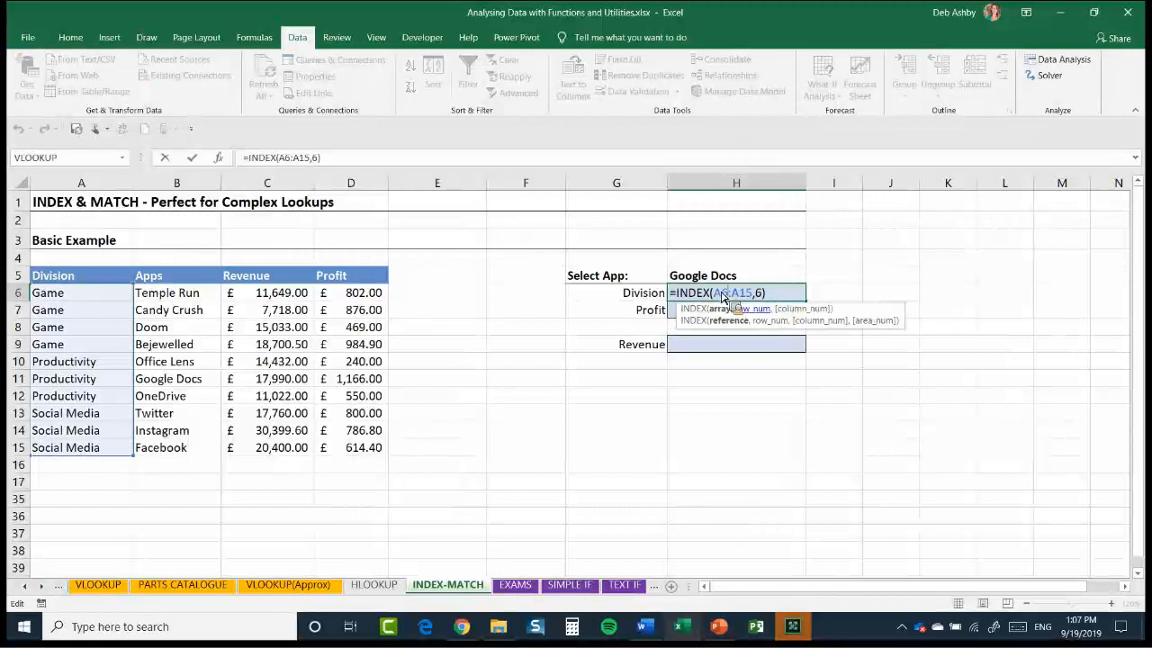
click(722, 294)
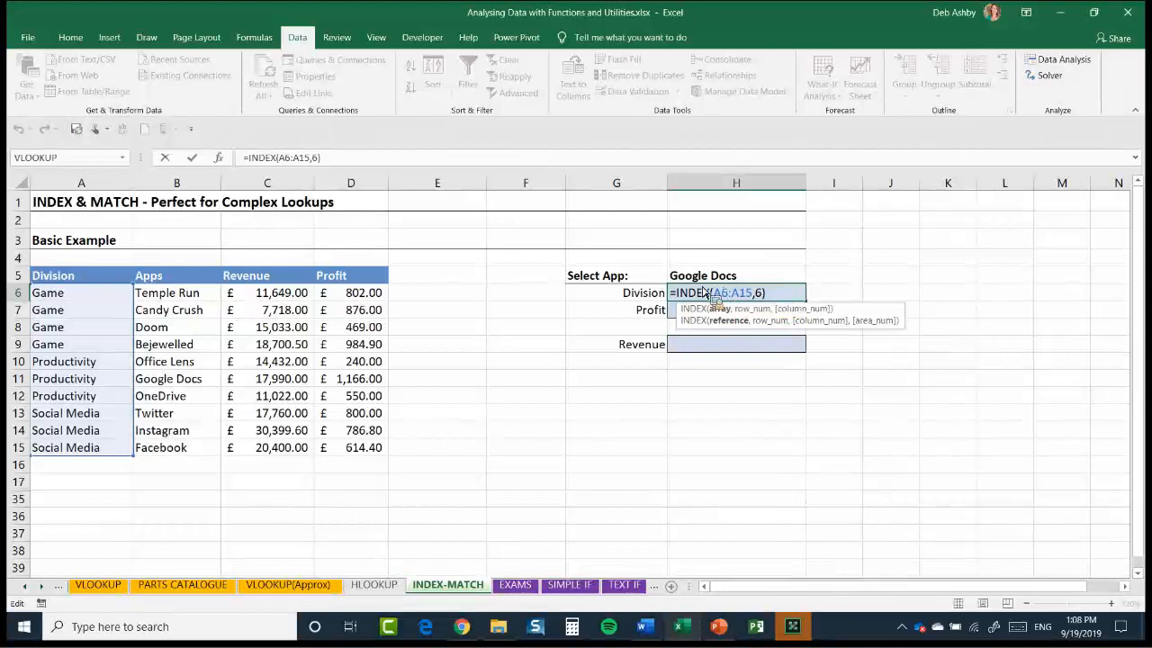
drag(767, 293, 671, 294)
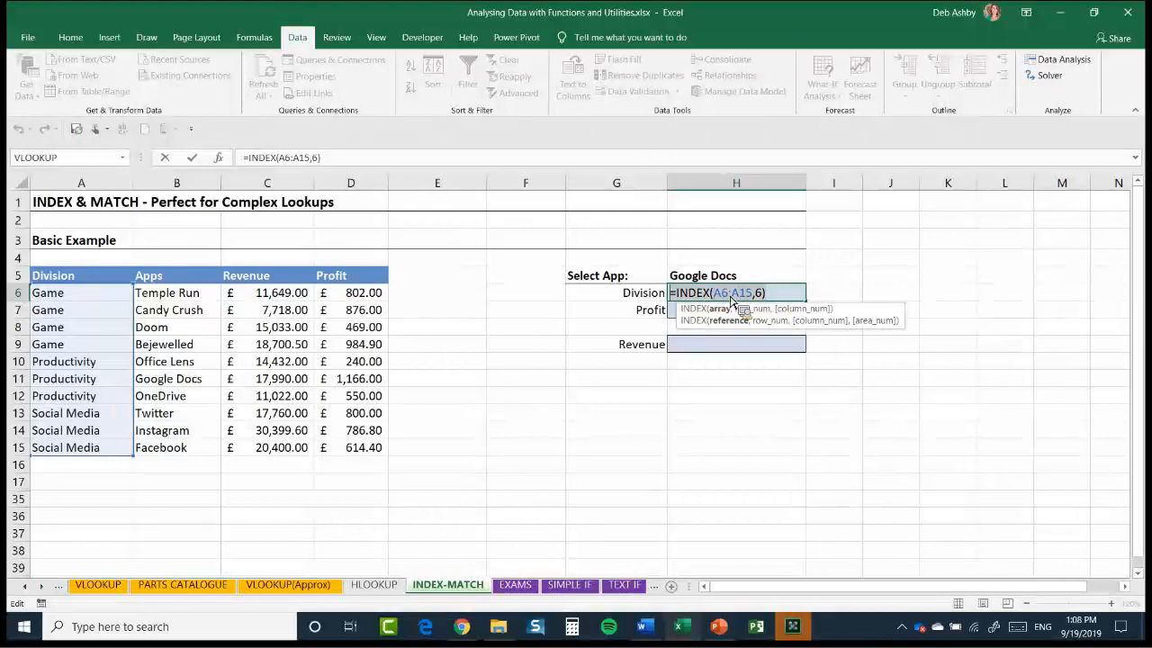
key(BackSpace)
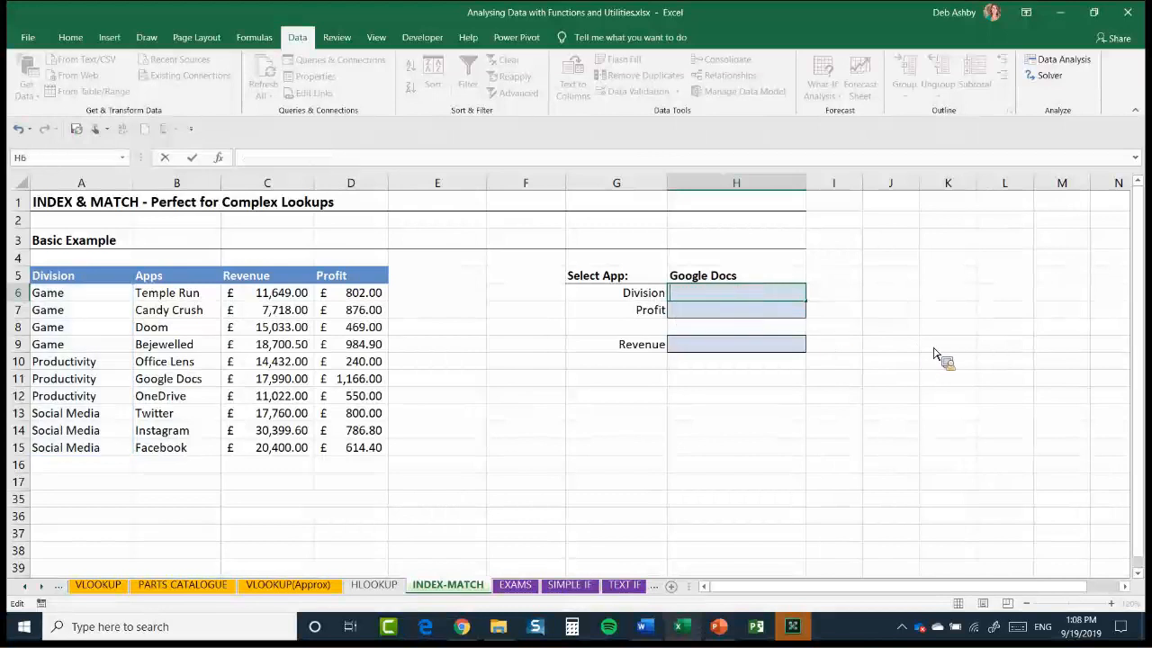
key(Return)
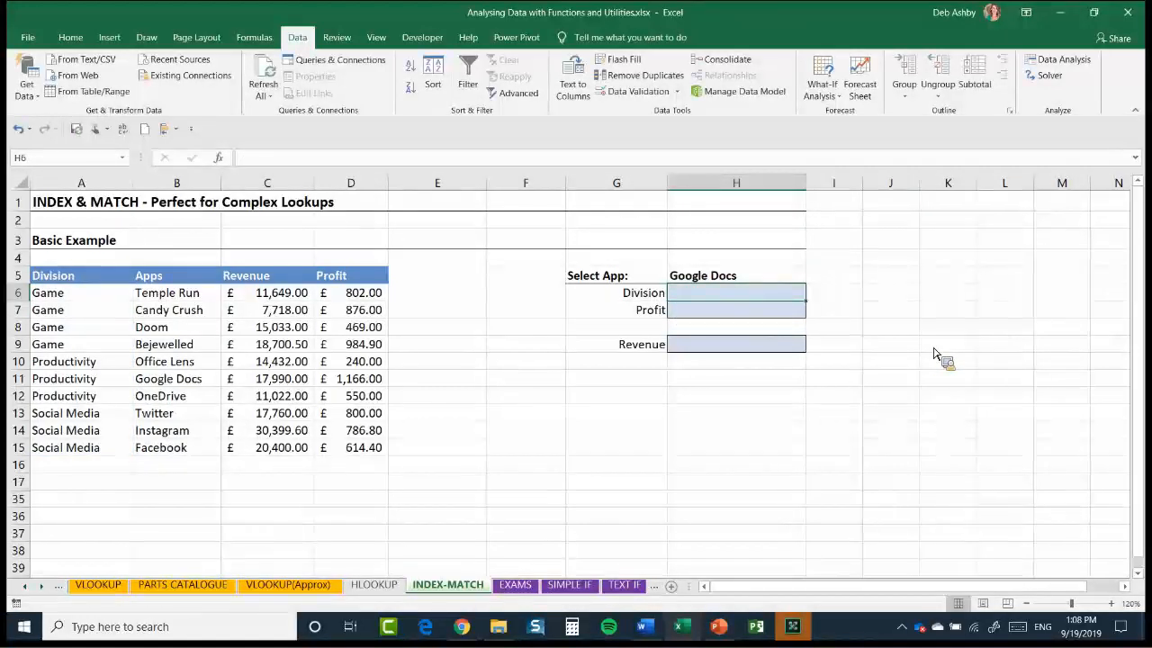
Enter =MATCH(H5,B6:B14,0) in H6 to find the selected app's position in the Apps column
text(=)
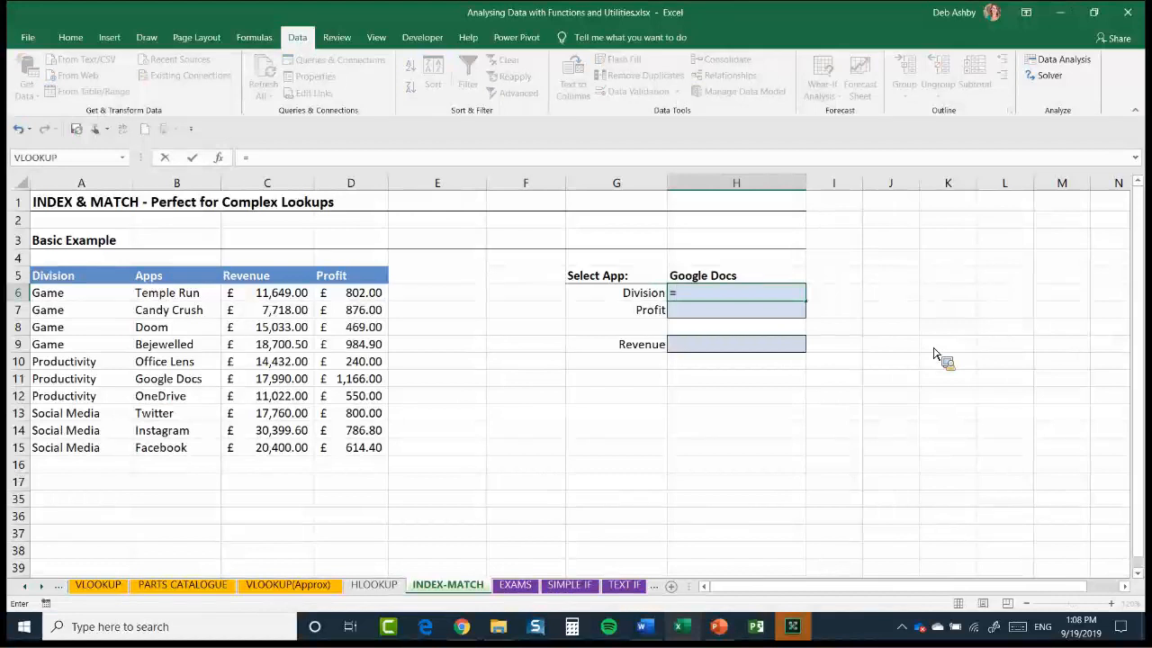
text(MATCH()
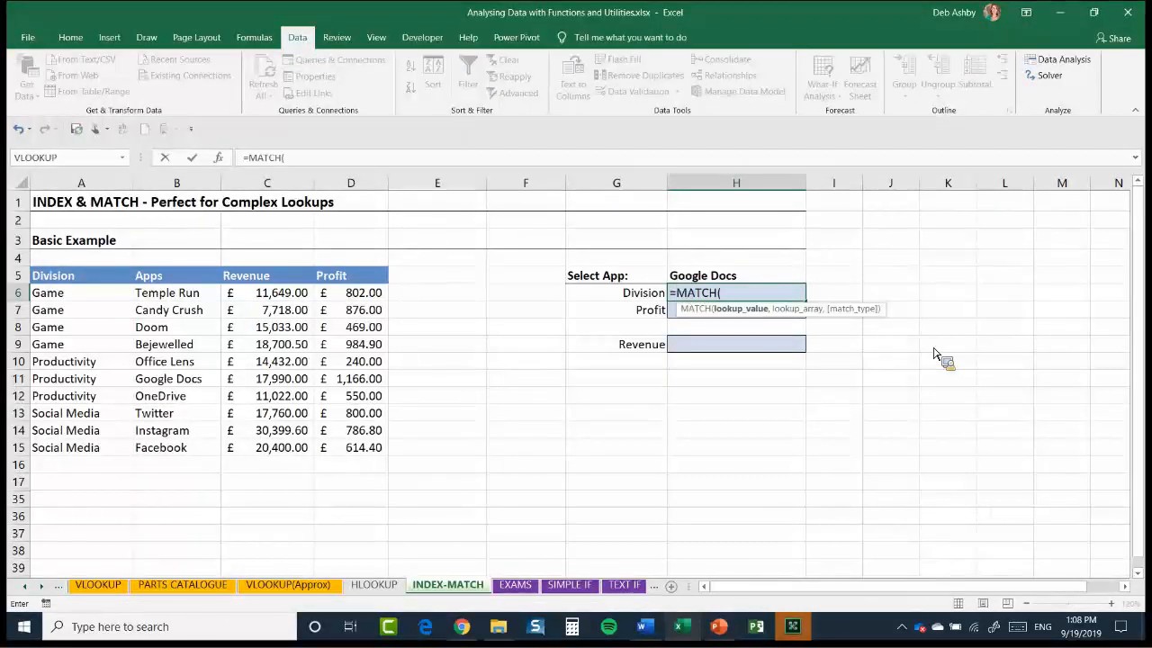
click(764, 281)
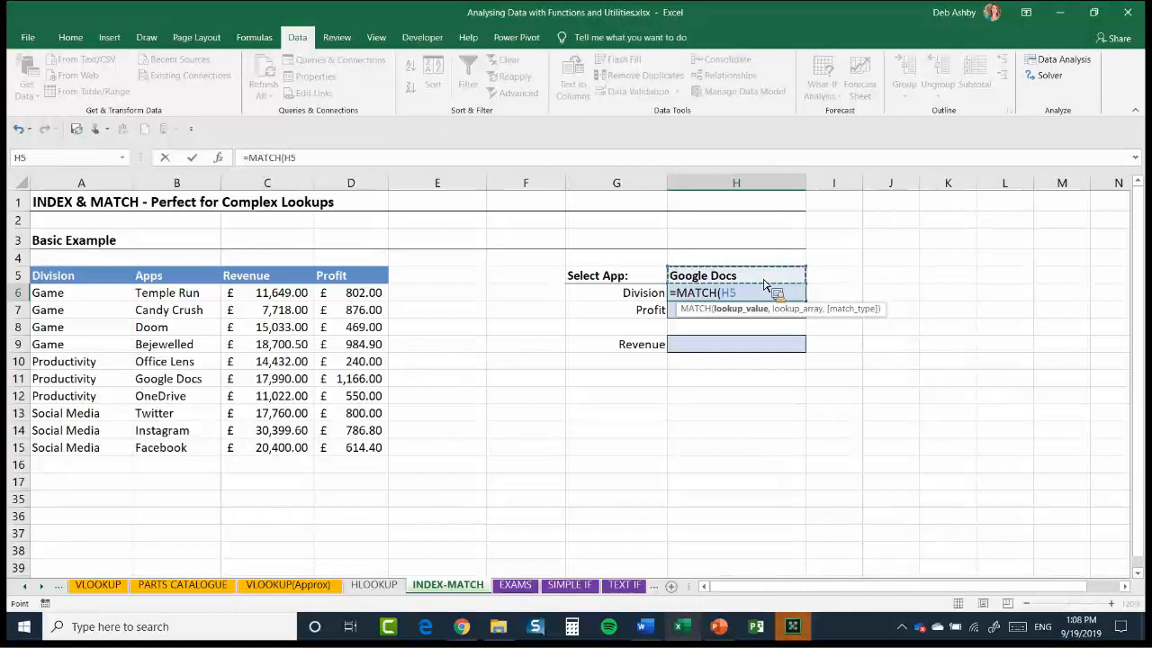
text(,)
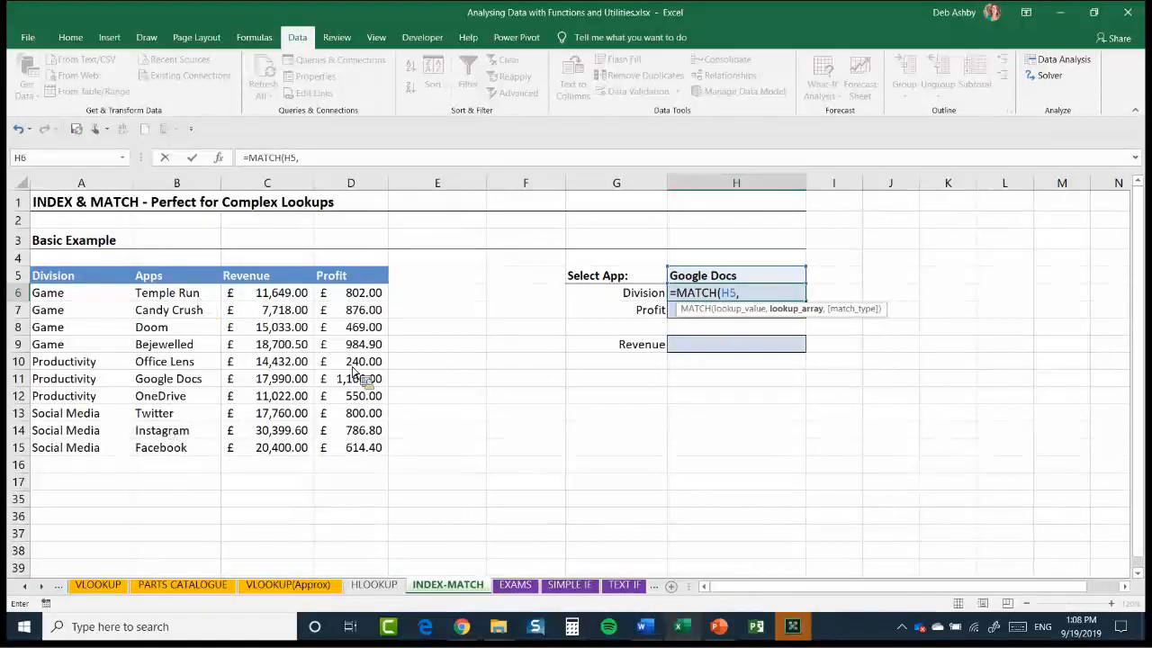
drag(177, 293, 178, 432)
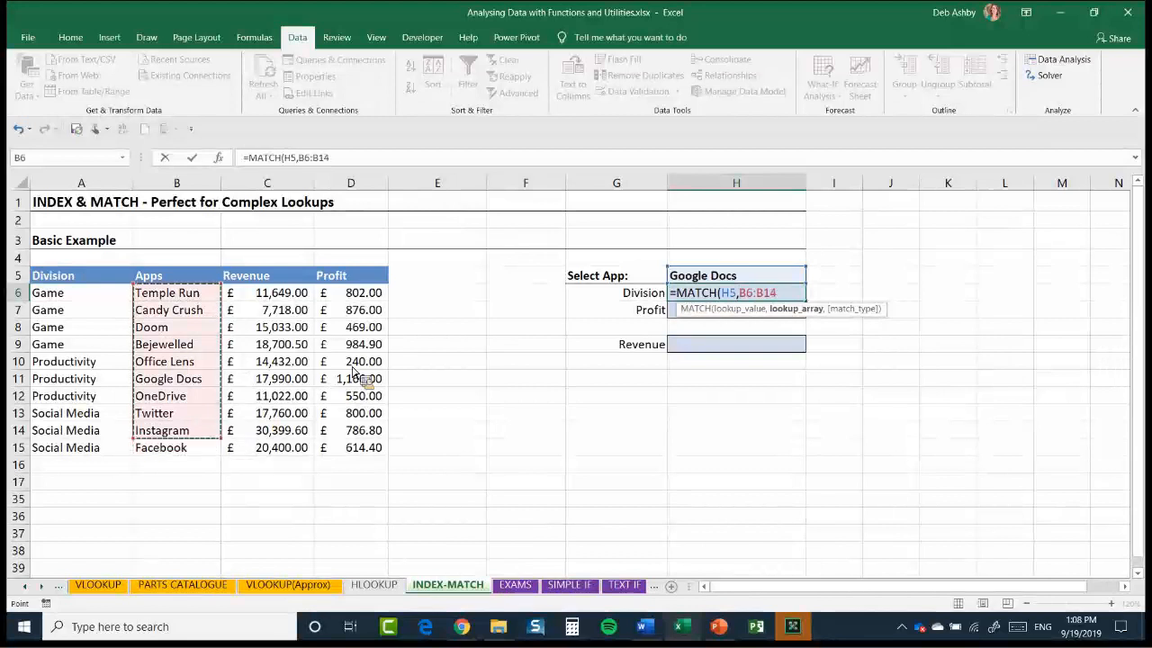
text(,)
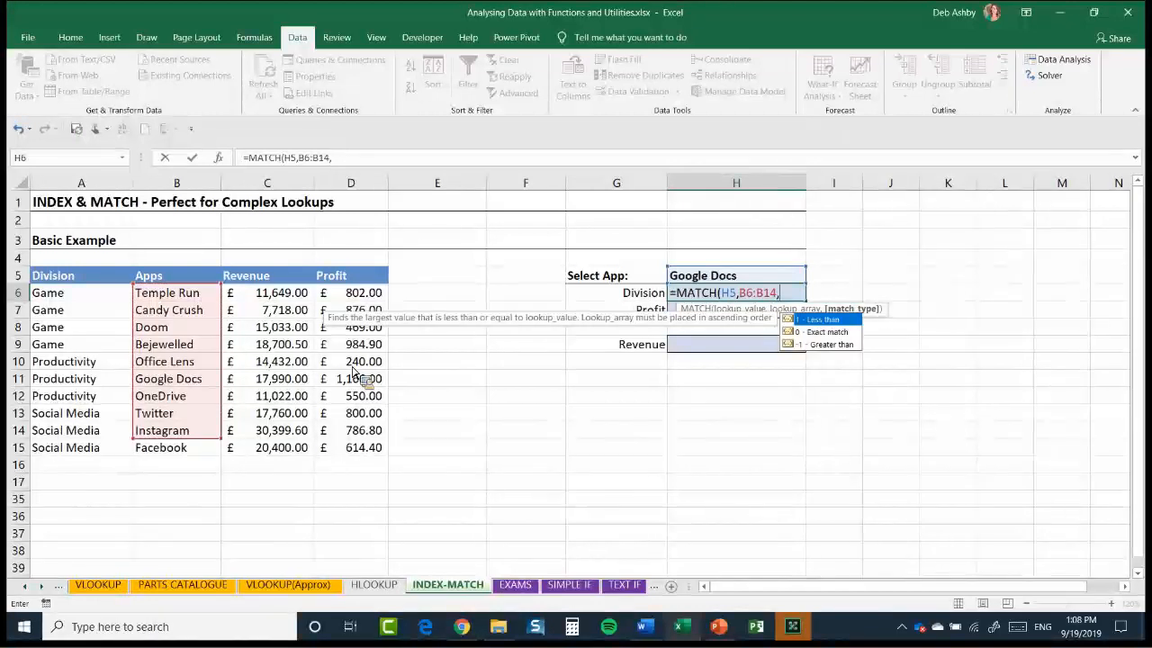
text(0))
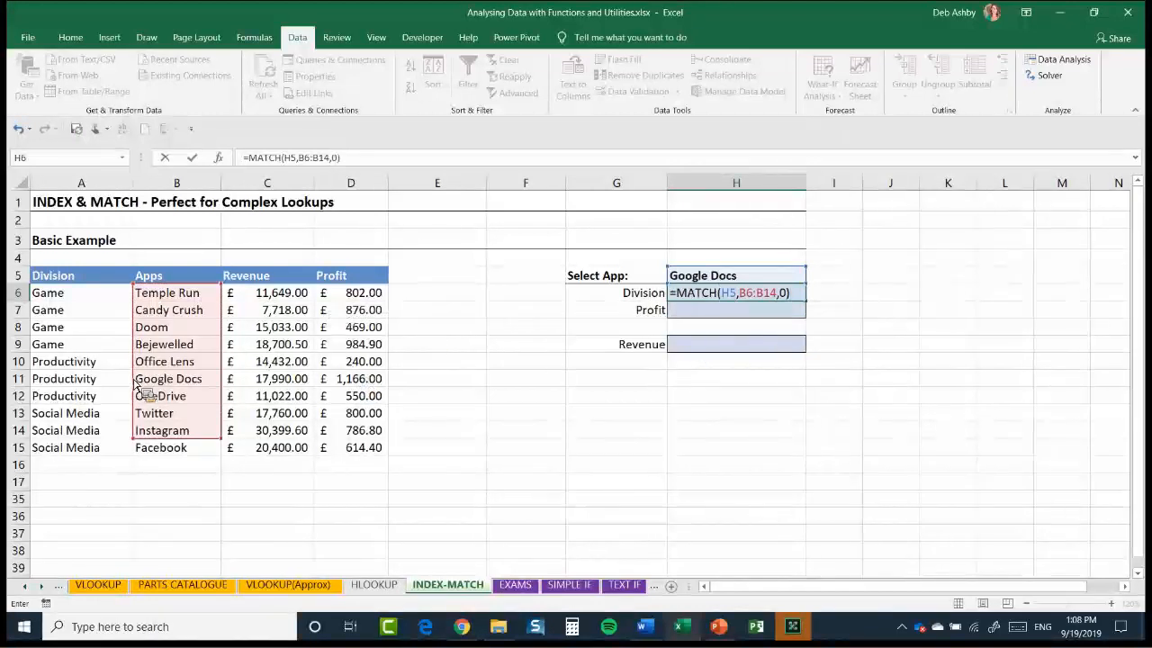
key(Return)
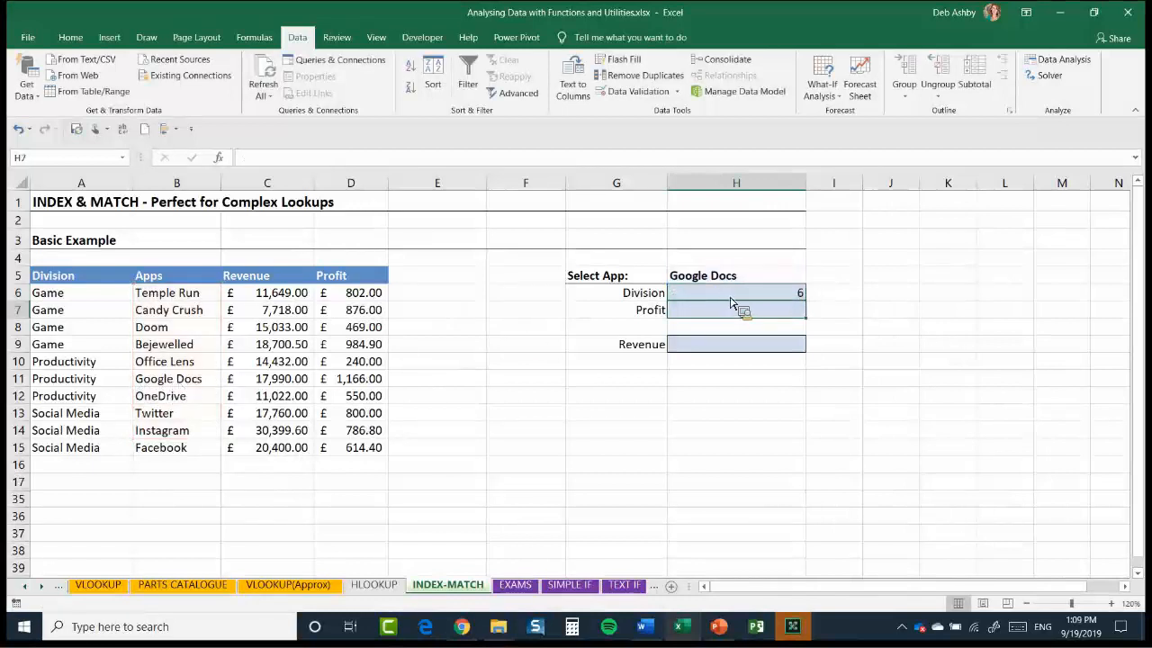
Delete the MATCH formula from H6 and keep that cell selected
key(Up)
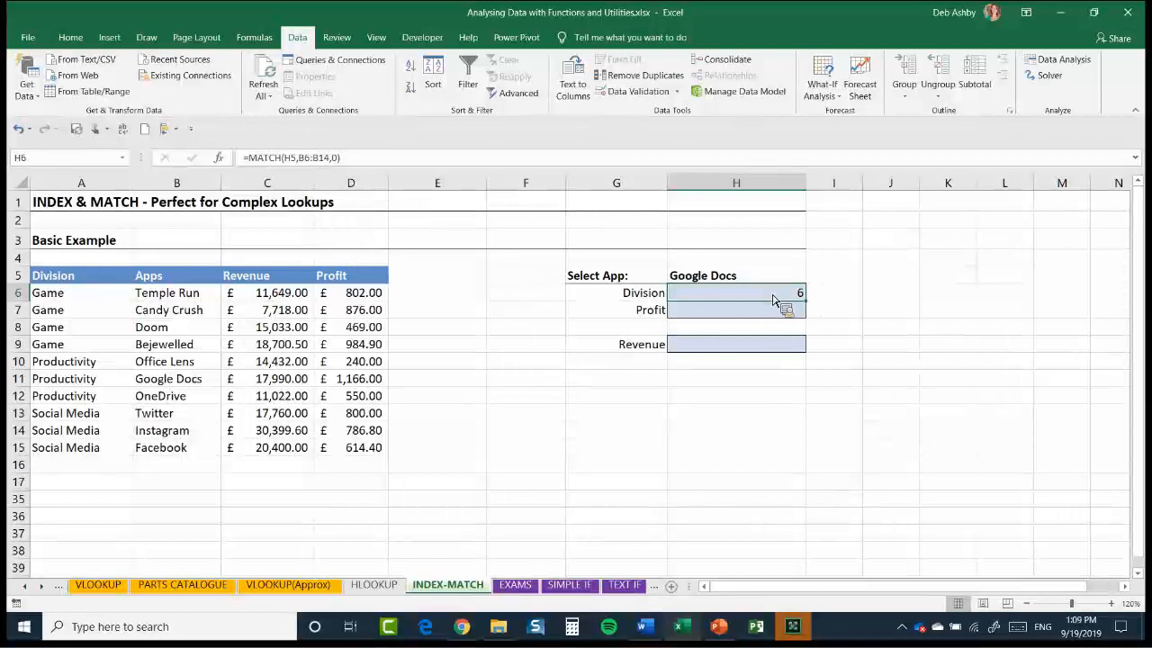
key(Delete)
key(Right)
key(Right)
key(Down)
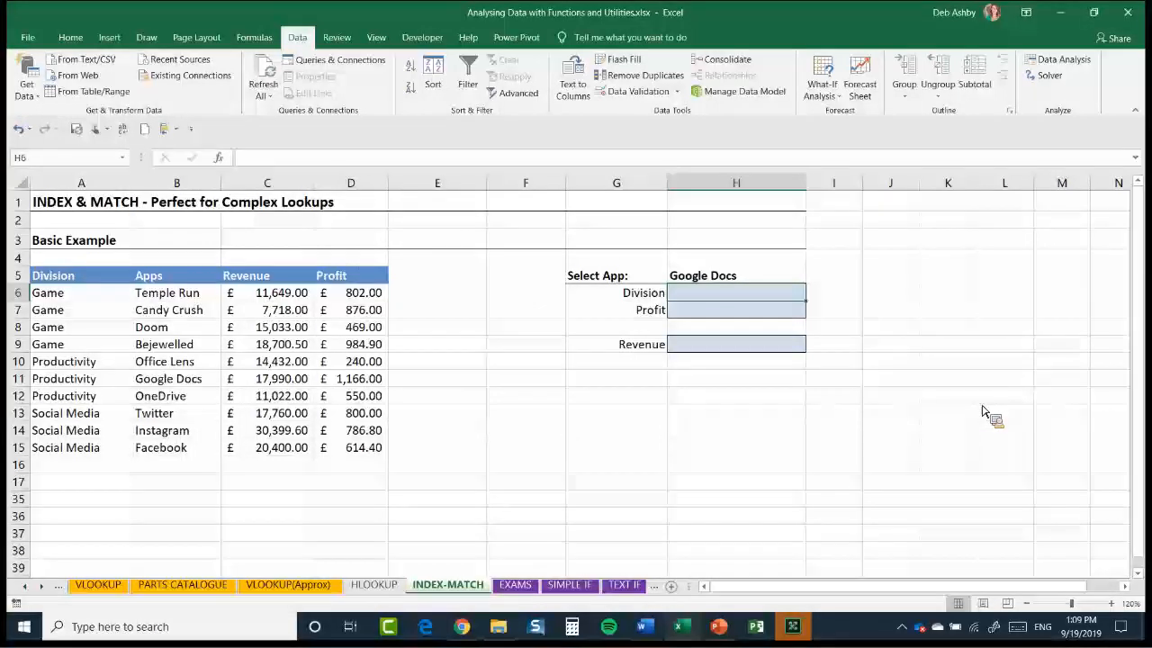
key(Left)
key(Left)
key(Up)
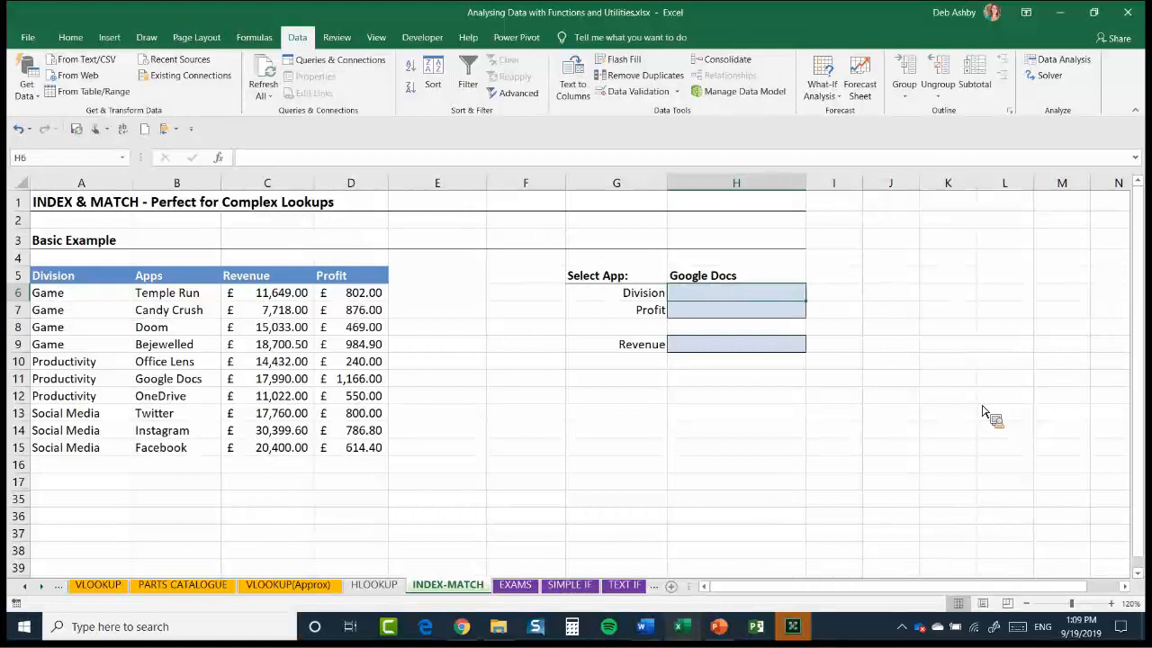
Start an INDEX formula in the Division cell H6 with A6:A15 as its array
text(=)
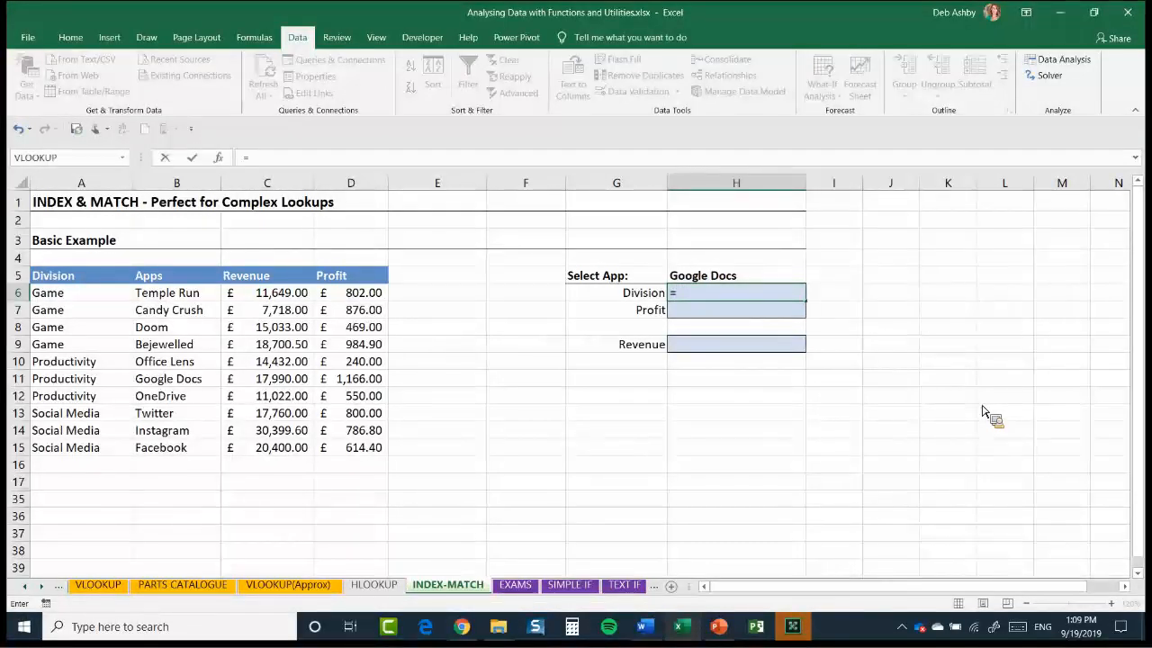
text(IN)
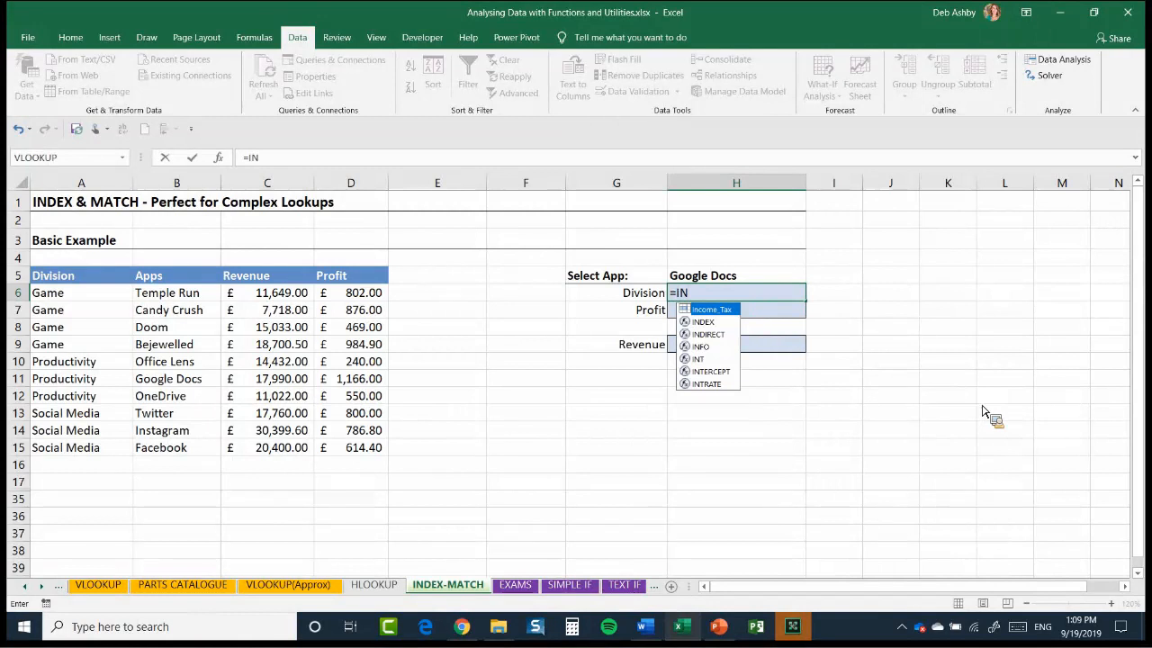
text(EX)
key(BackSpace)
key(BackSpace)
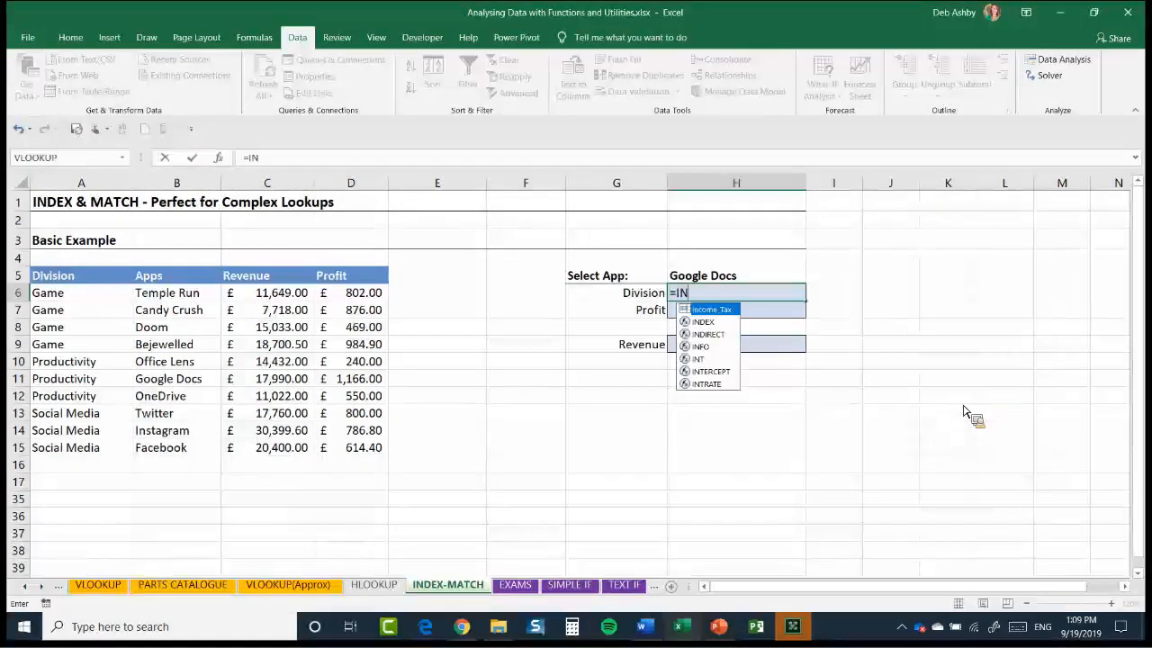
text(DEX()
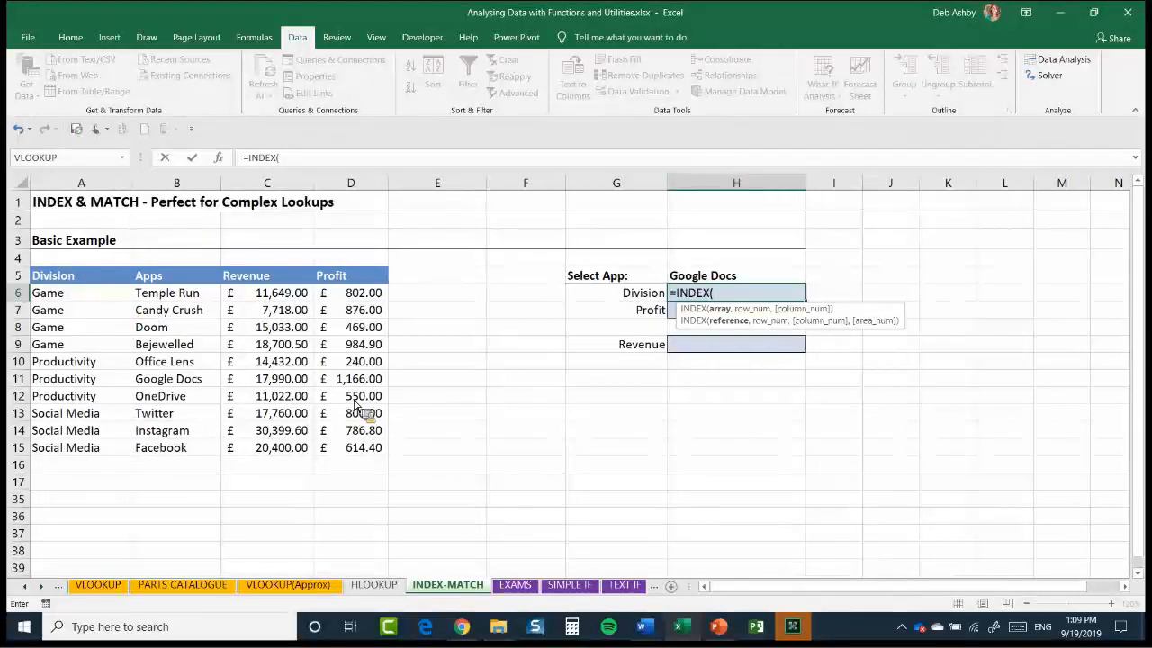
drag(54, 292, 90, 447)
text(,)
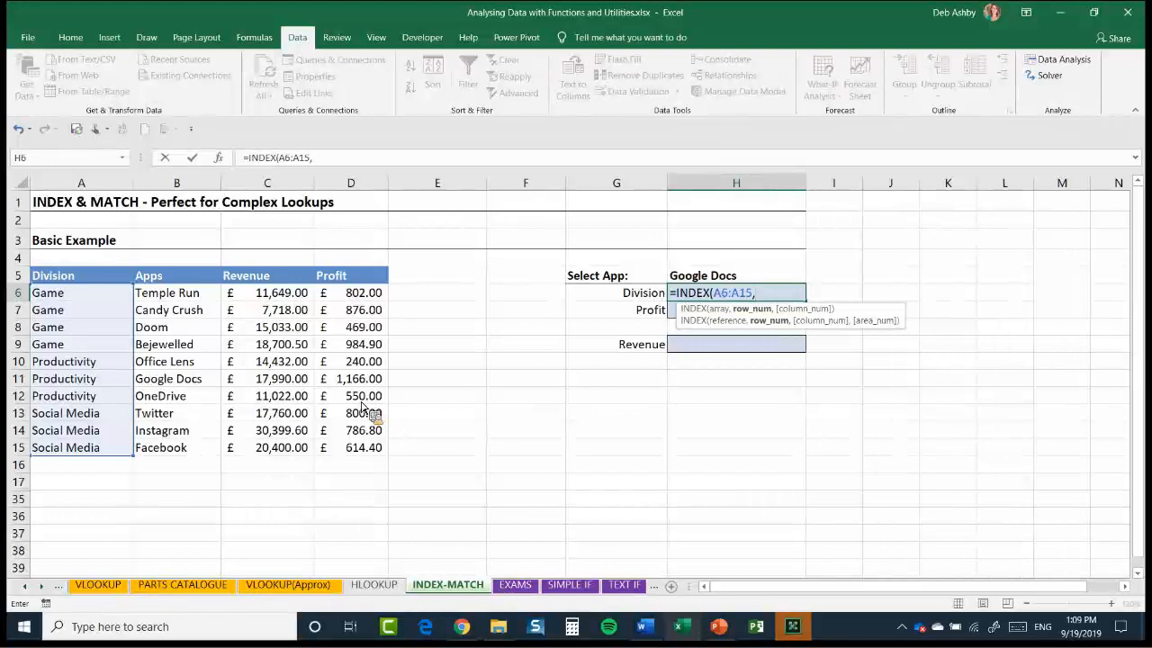
Complete the Division formula in H6 with MATCH(H5,B6:B15,0) as the INDEX row number
text(MA)
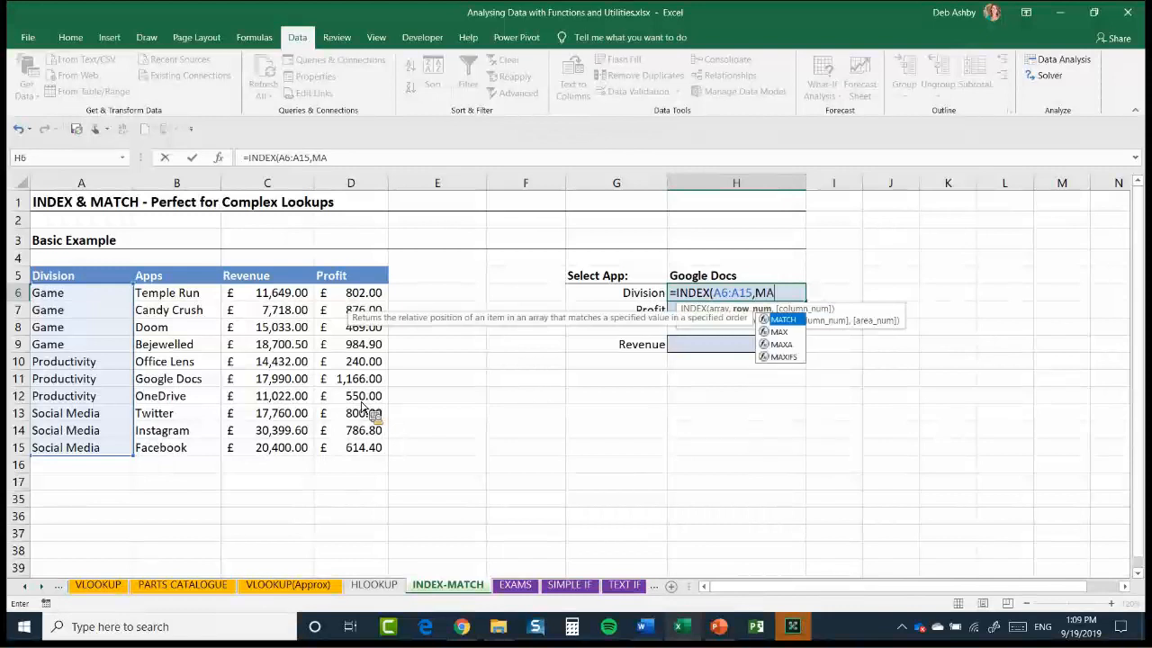
text(TCH()
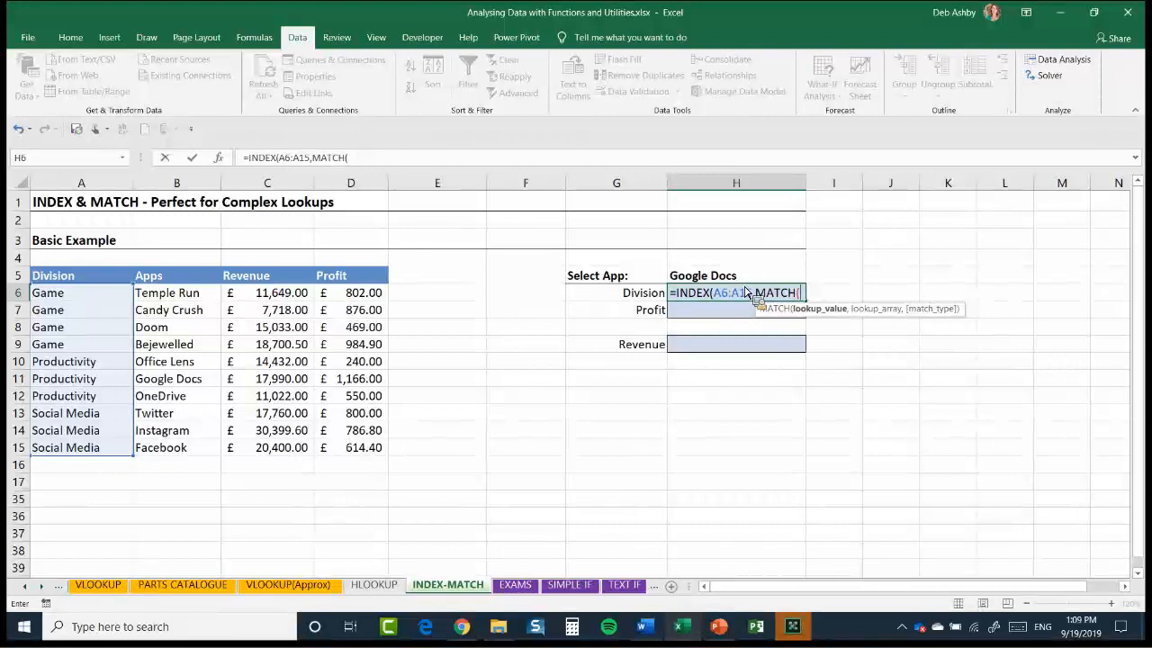
key(Up)
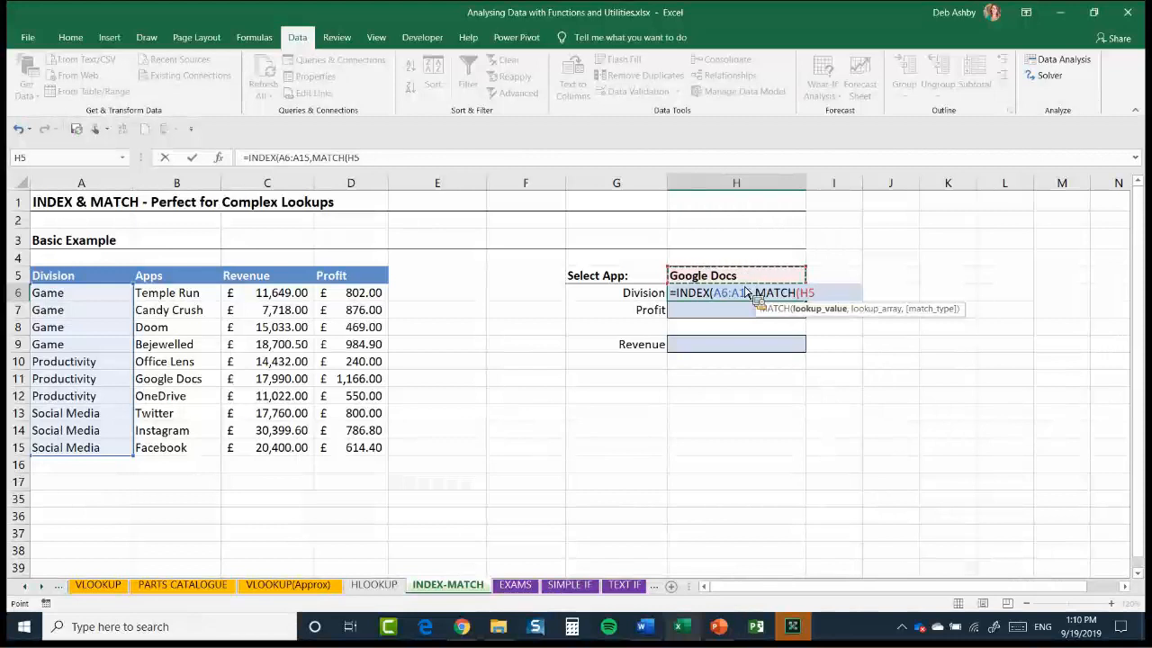
text(,)
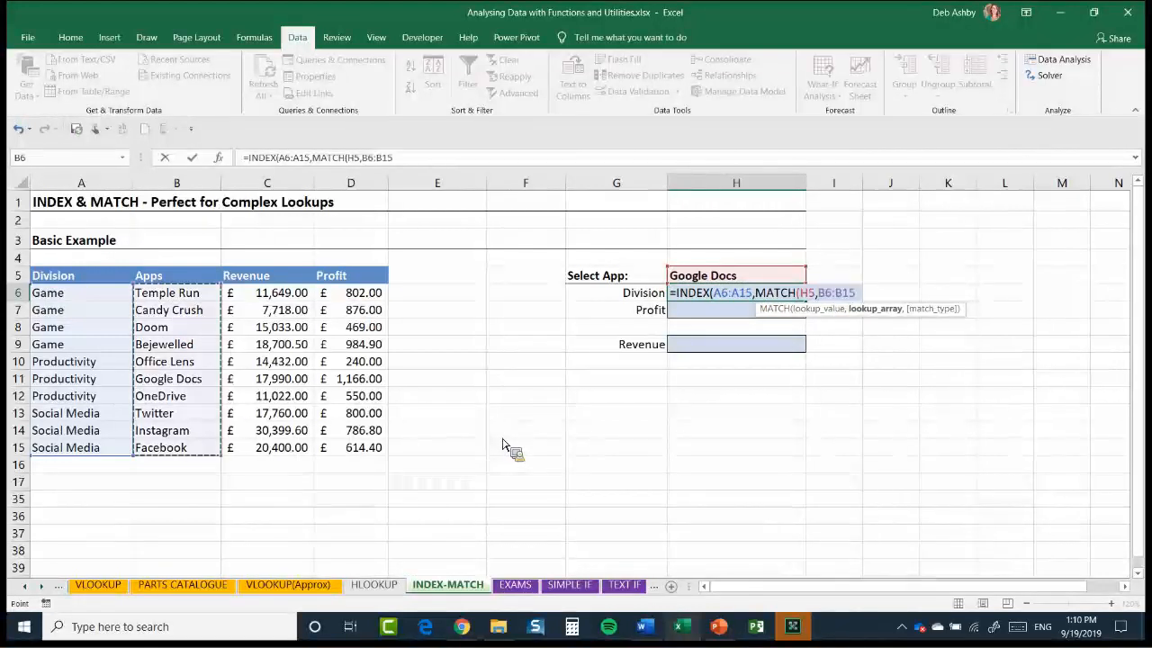
text(,)
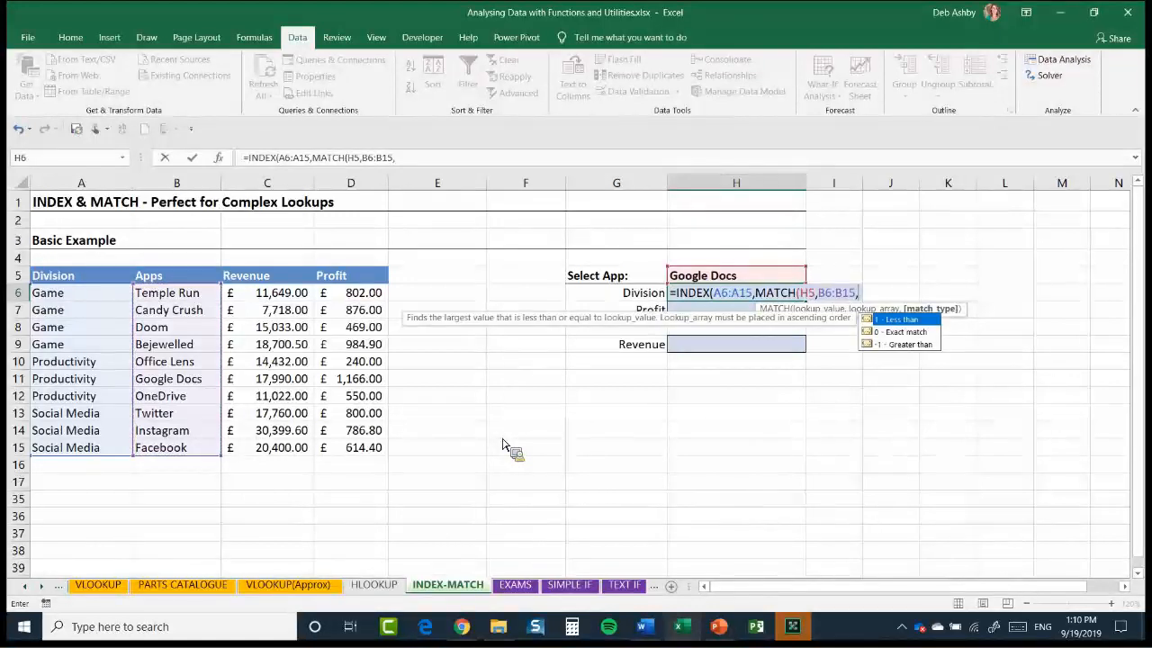
text(0)
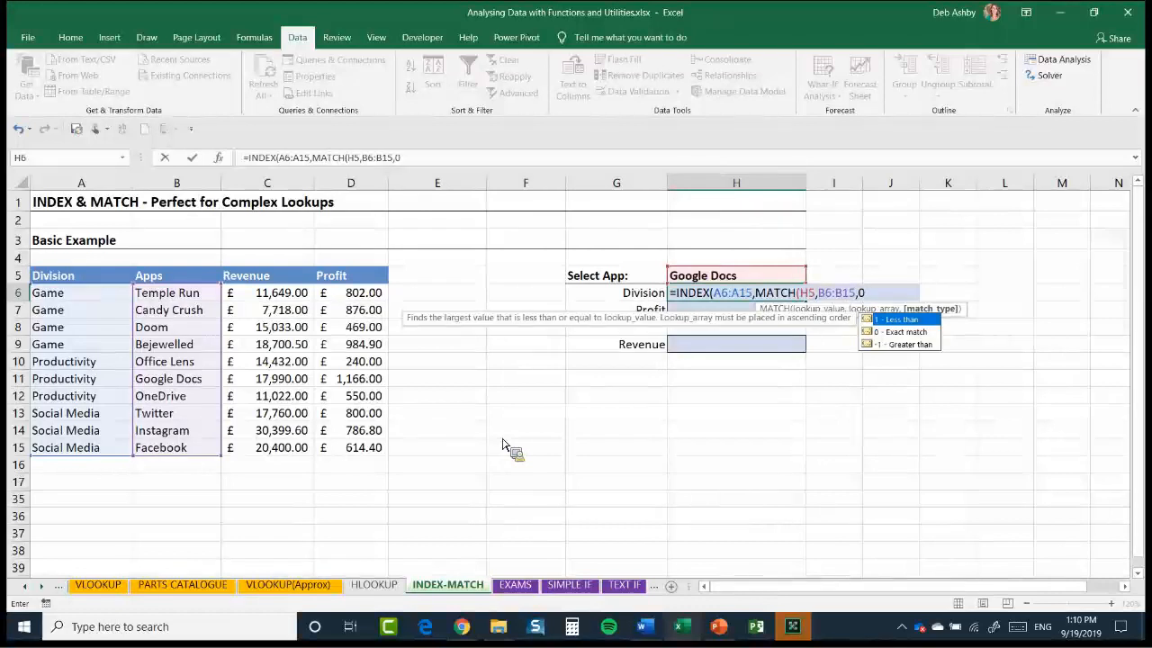
text()))
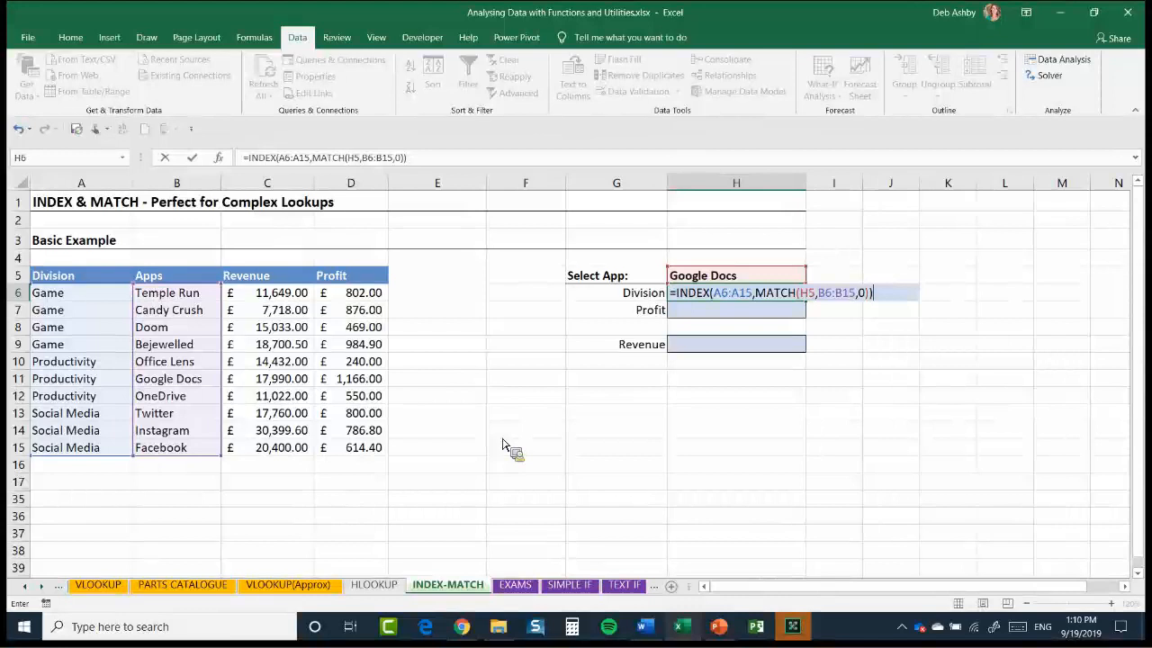
key(Return)
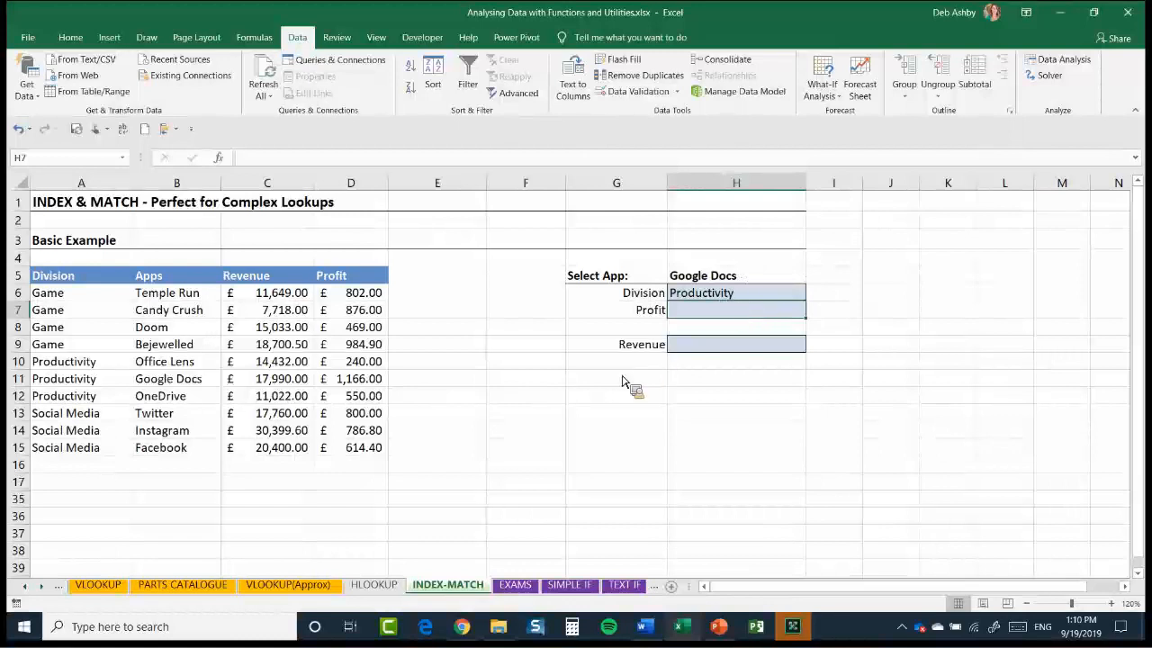
Test the Division lookup by choosing Bejewelled and OneDrive in turn as the selected app in H5
key(Up)
key(Up)
click(812, 277)
click(779, 303)
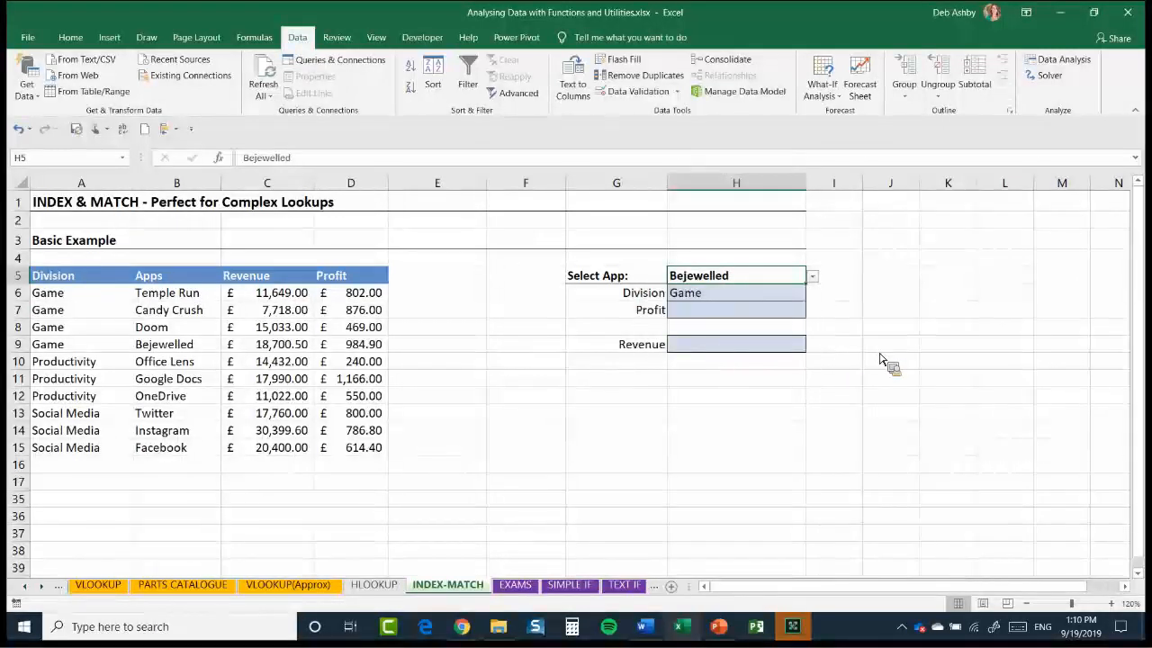
key(alt+Down)
key(Down)
key(Down)
key(Down)
key(Return)
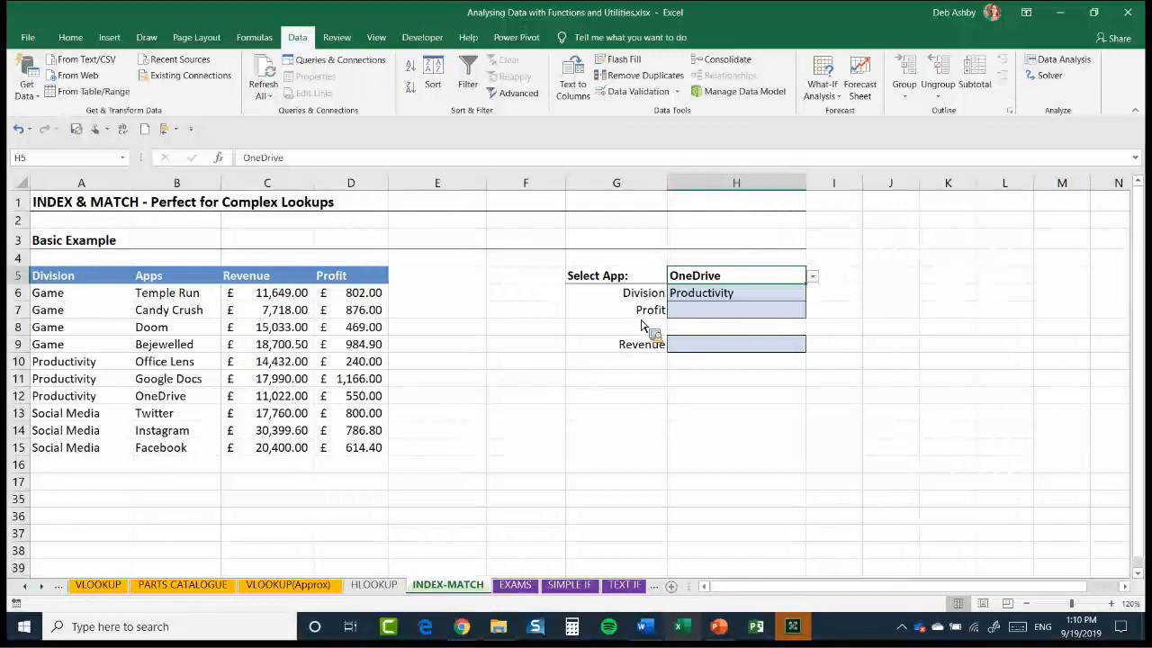
Start an INDEX formula in the Profit cell H7 with D6:D15 as its array
click(670, 315)
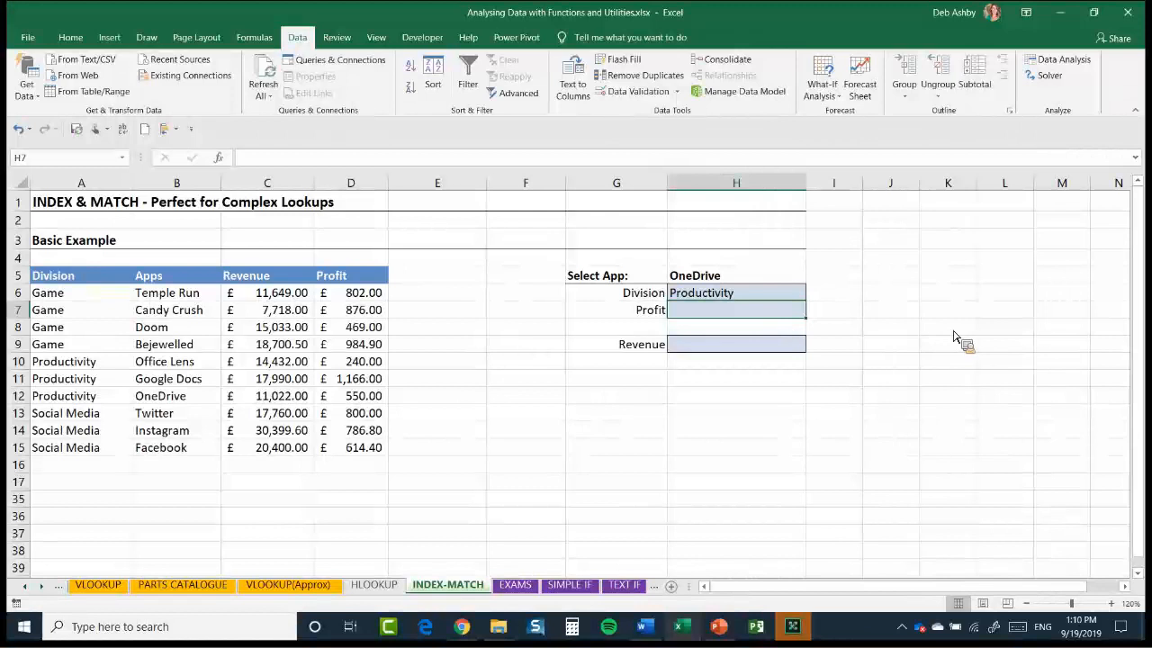
text(=IND)
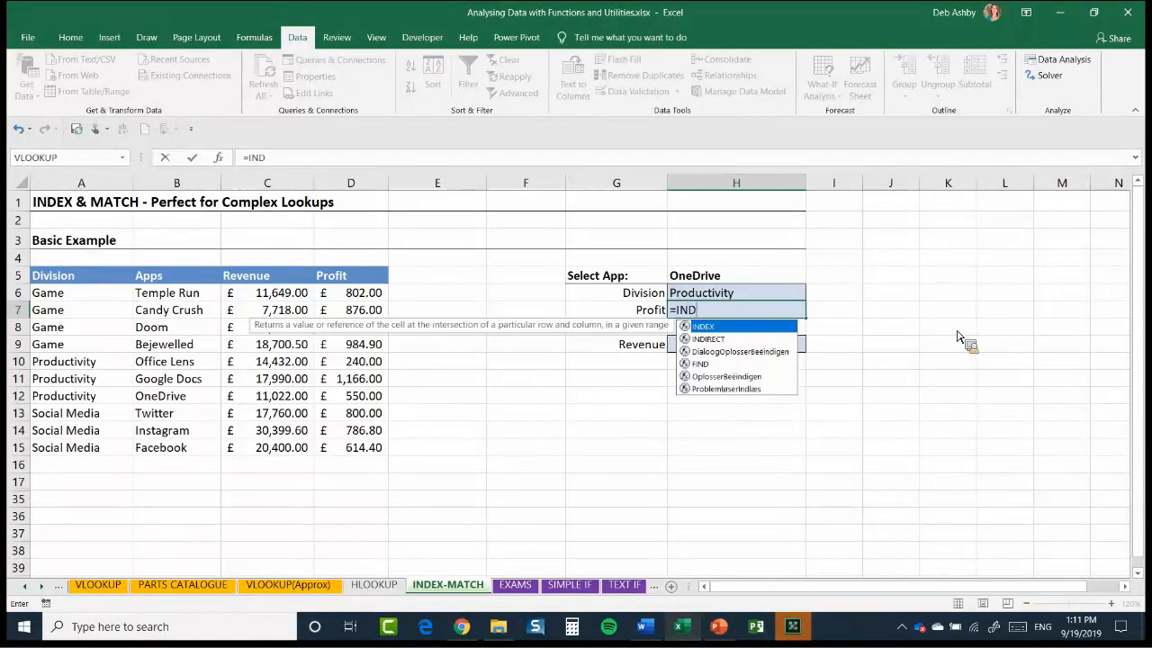
text(EX()
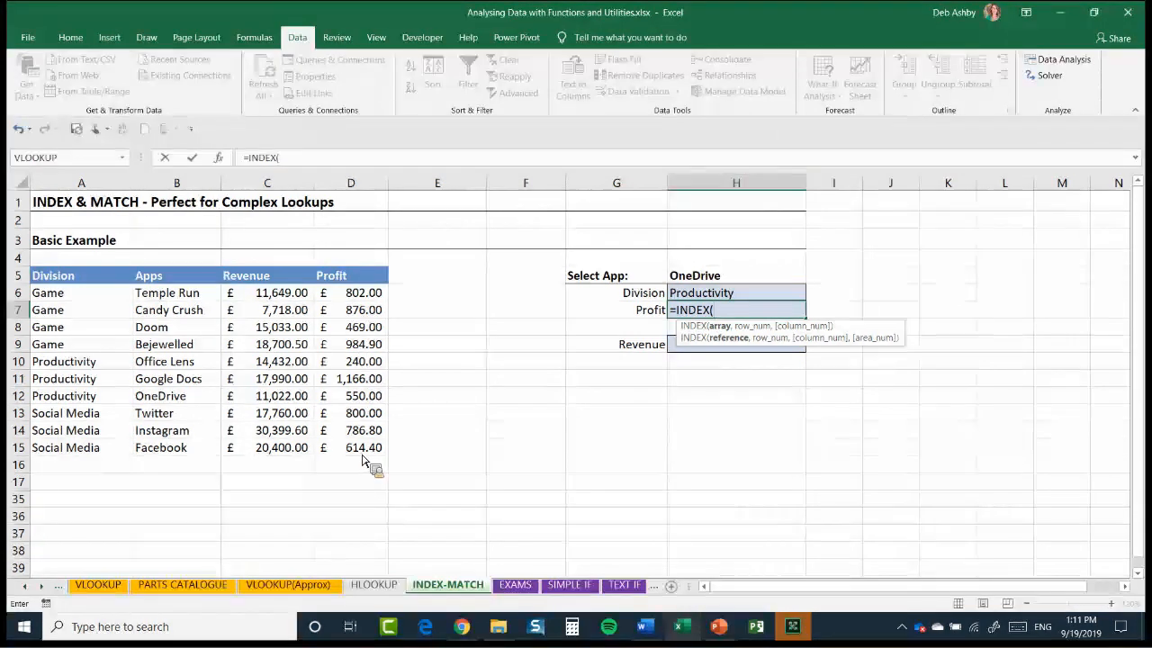
click(351, 293)
drag(351, 292, 360, 448)
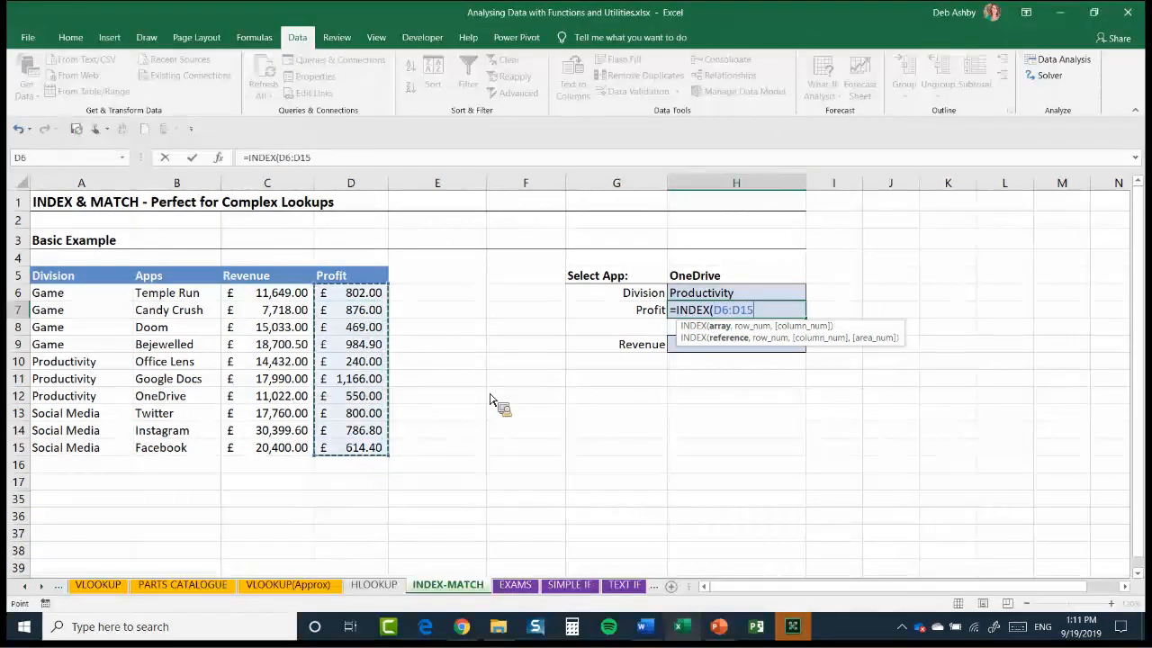
text(,)
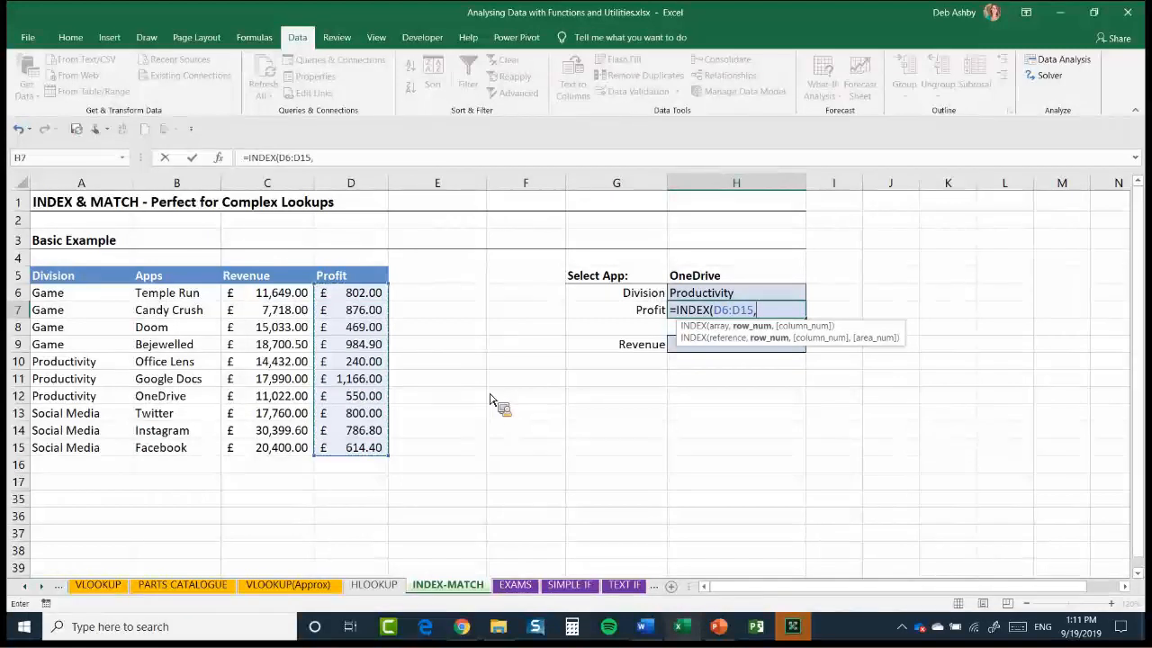
text(MATC)
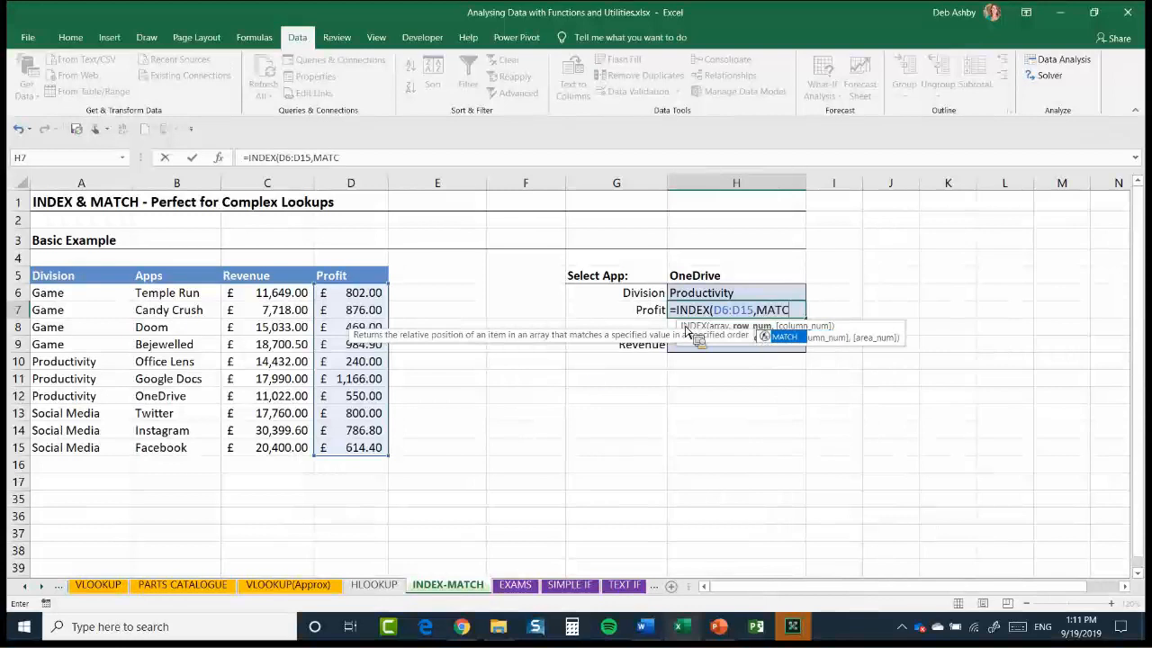
text(H()
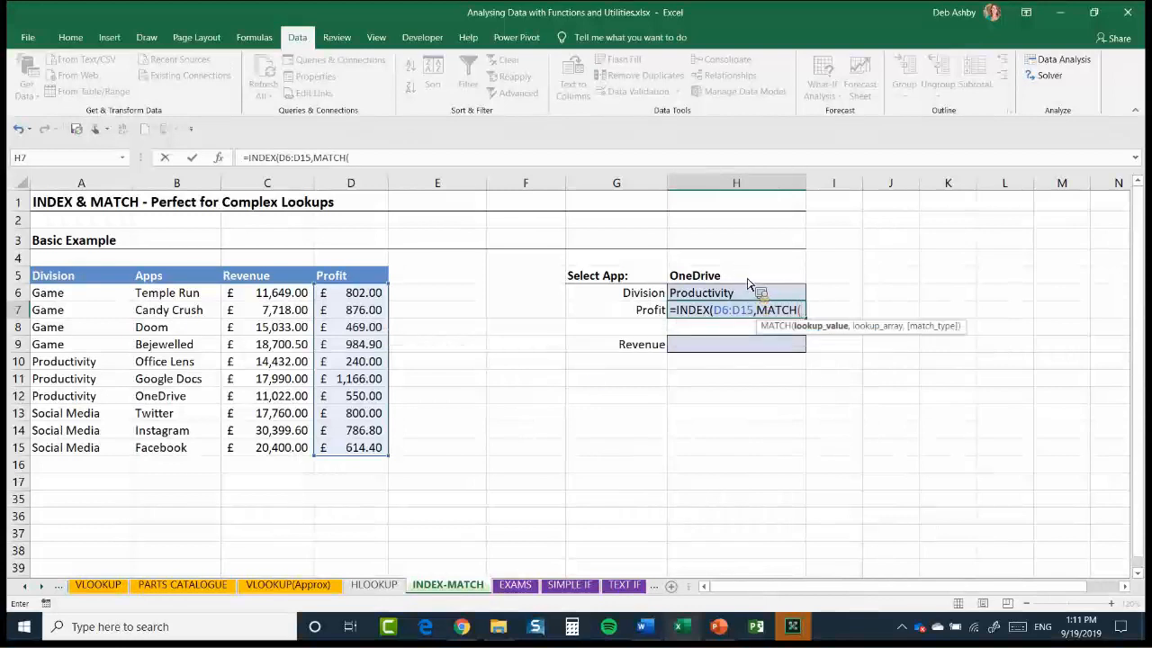
Complete the Profit formula in H7 with MATCH(H5,B6:B15,0) as the row number
click(747, 281)
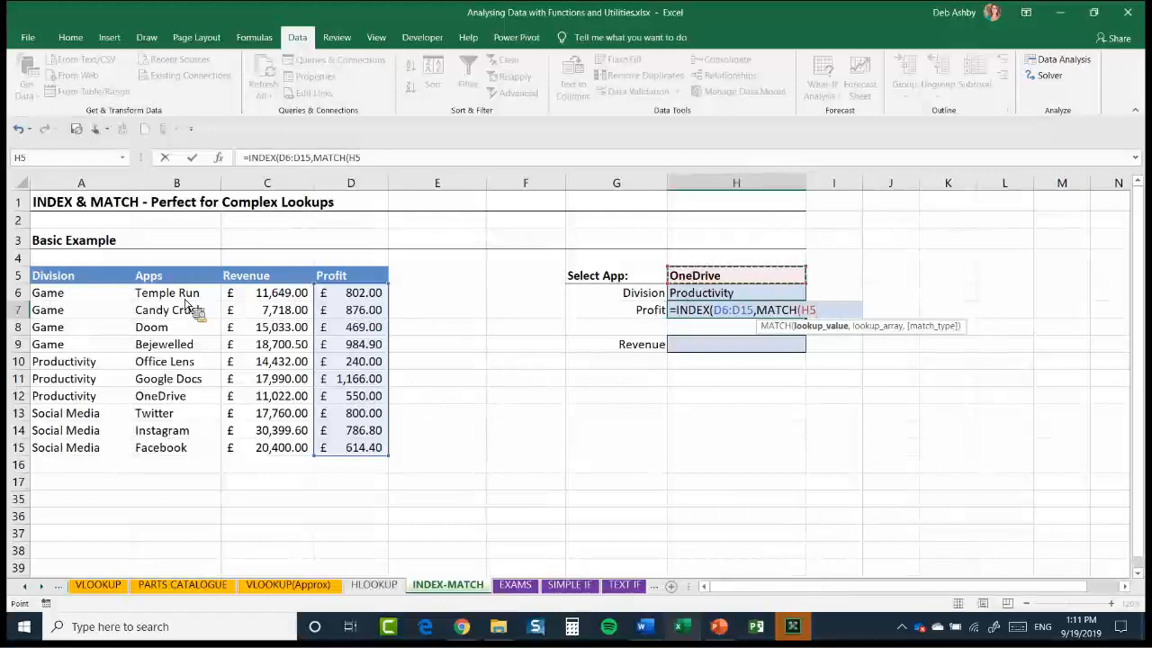
text(,)
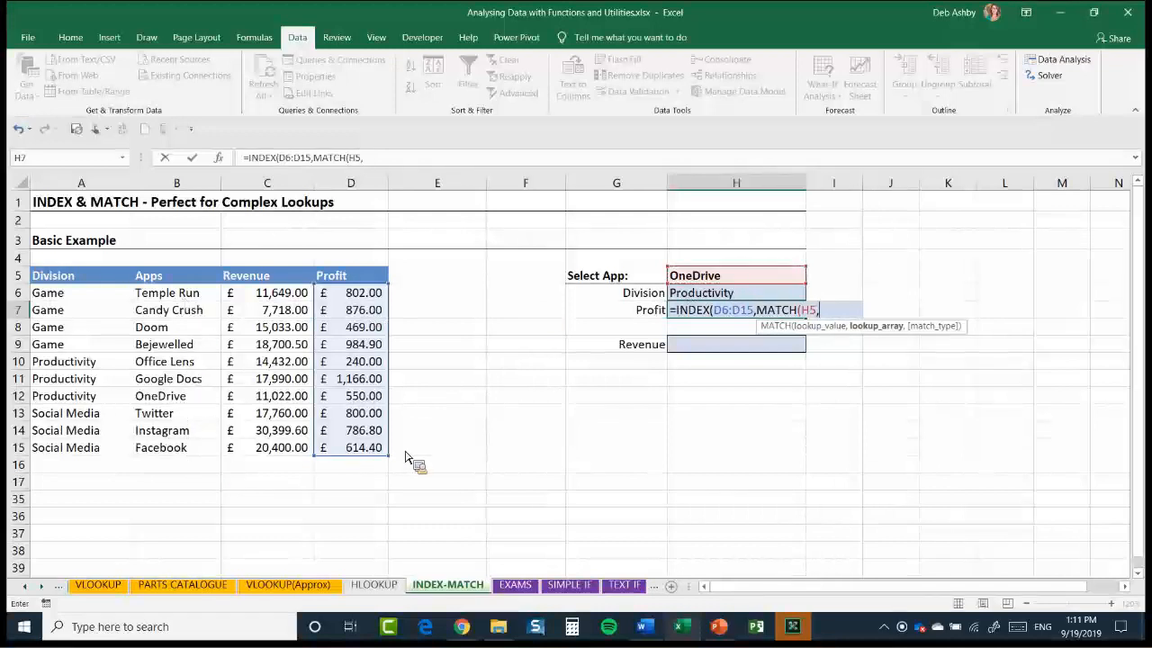
key(Left)
key(Left)
key(Left)
key(Left)
key(Left)
key(Left)
key(Up)
key(shift+Down)
key(shift+Down)
key(shift+Down)
key(shift+Down)
key(shift+Down)
key(shift+Down)
key(shift+Down)
key(shift+Down)
key(shift+Down)
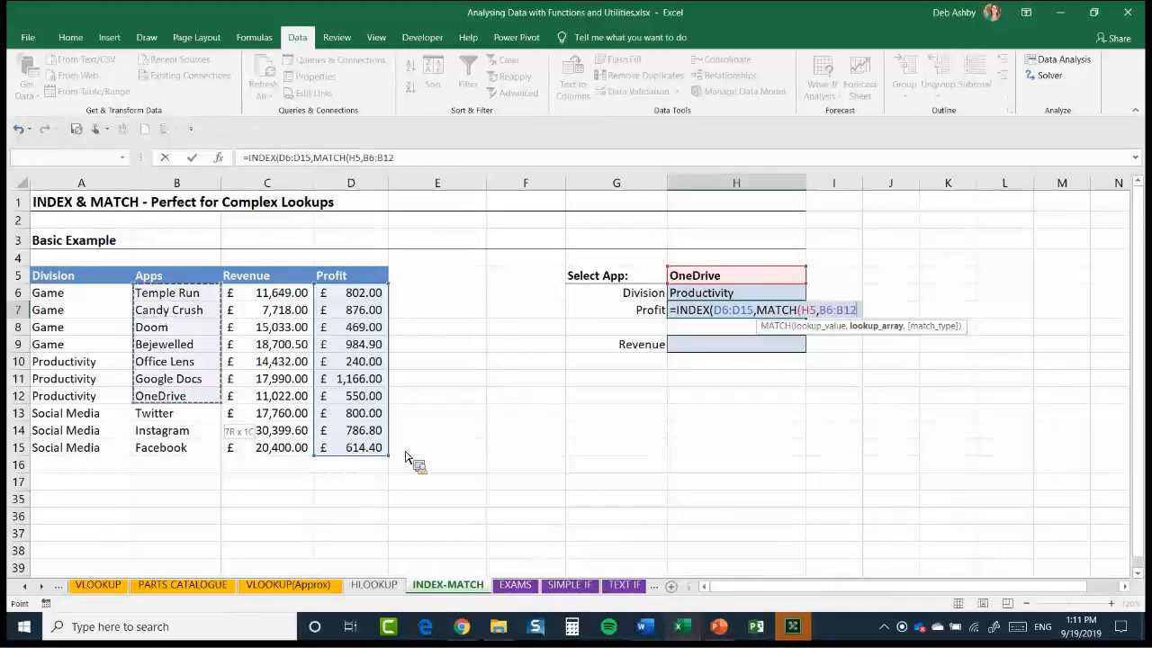
text(,)
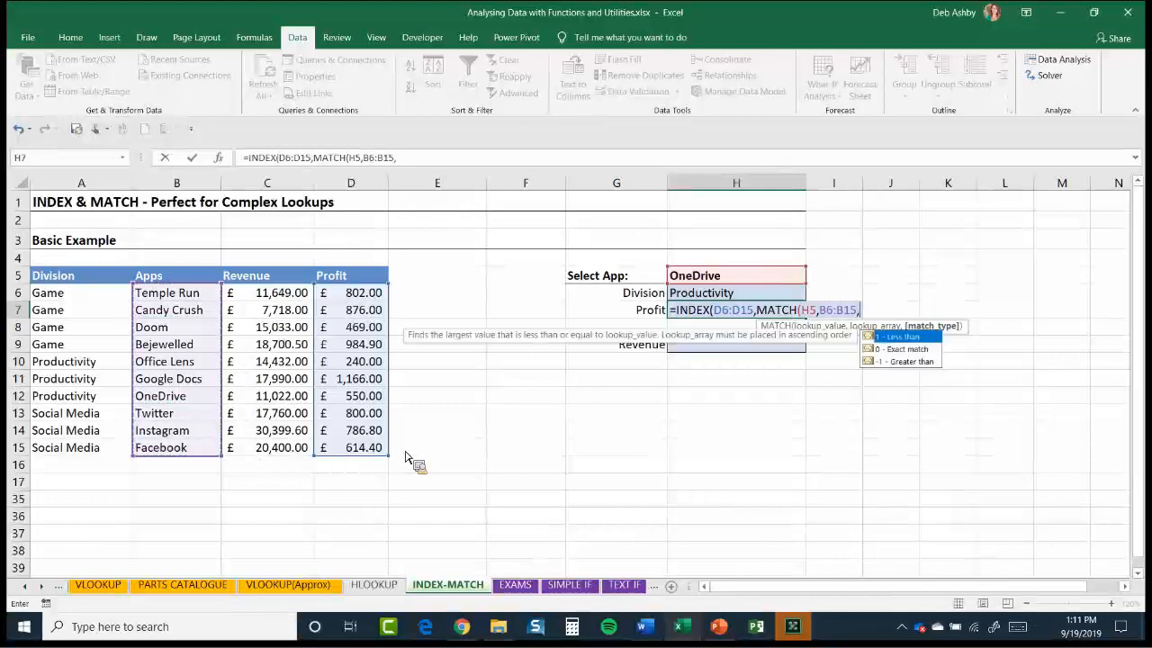
text(0)))
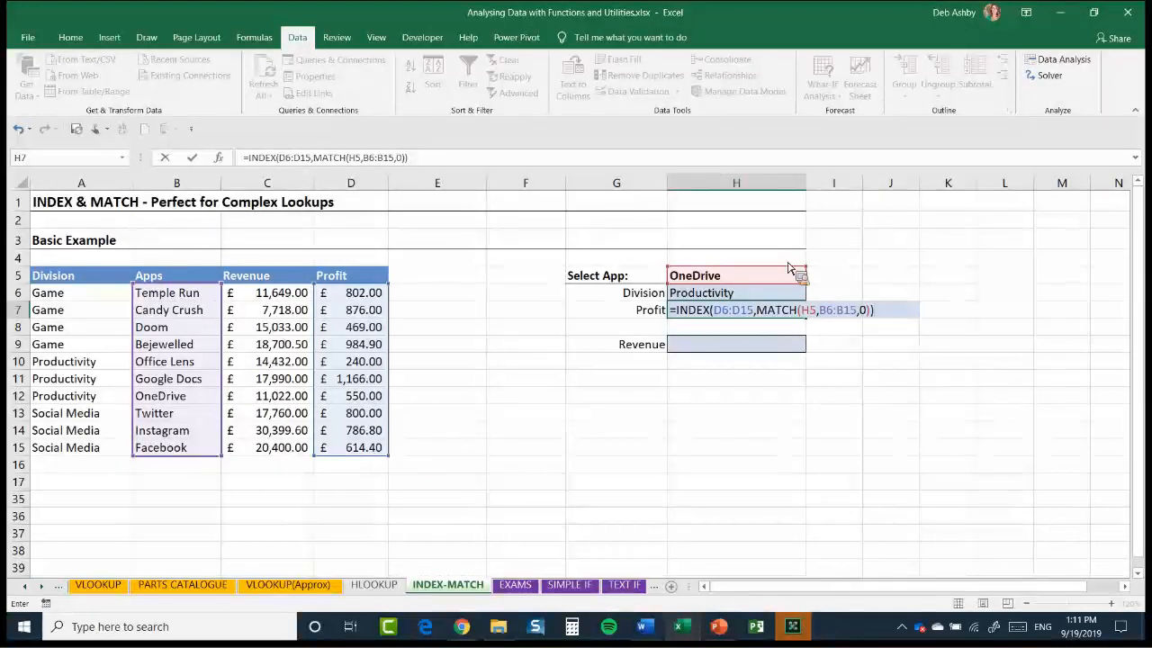
key(Return)
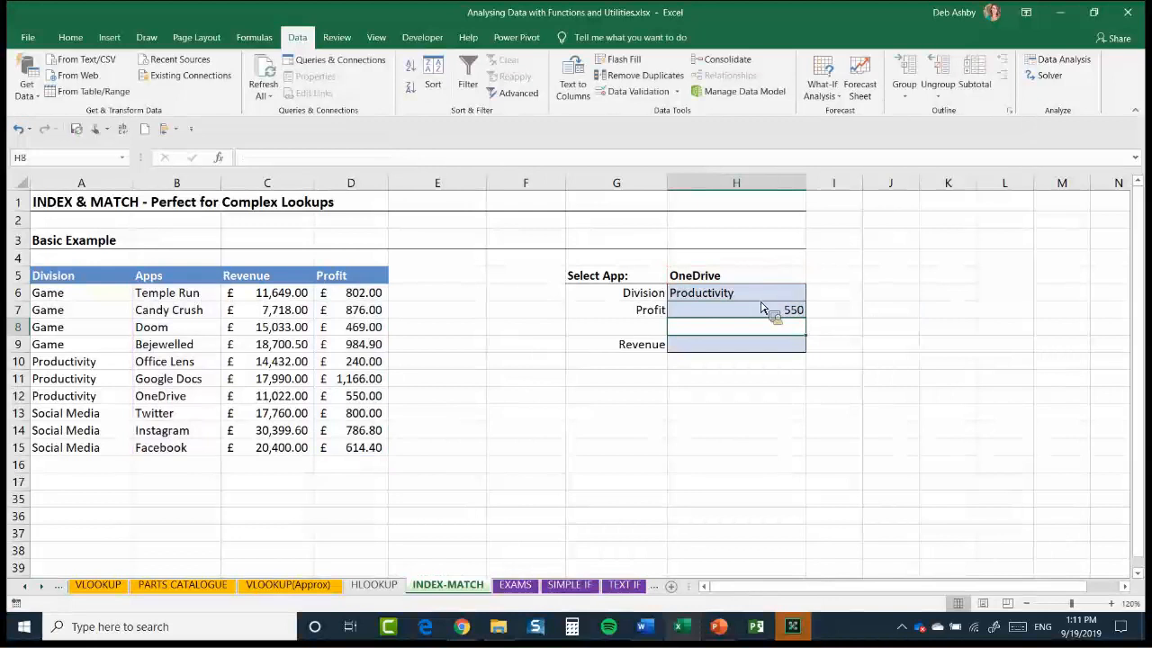
Choose Twitter as the selected app in H5 to test the Division and Profit lookups
click(799, 276)
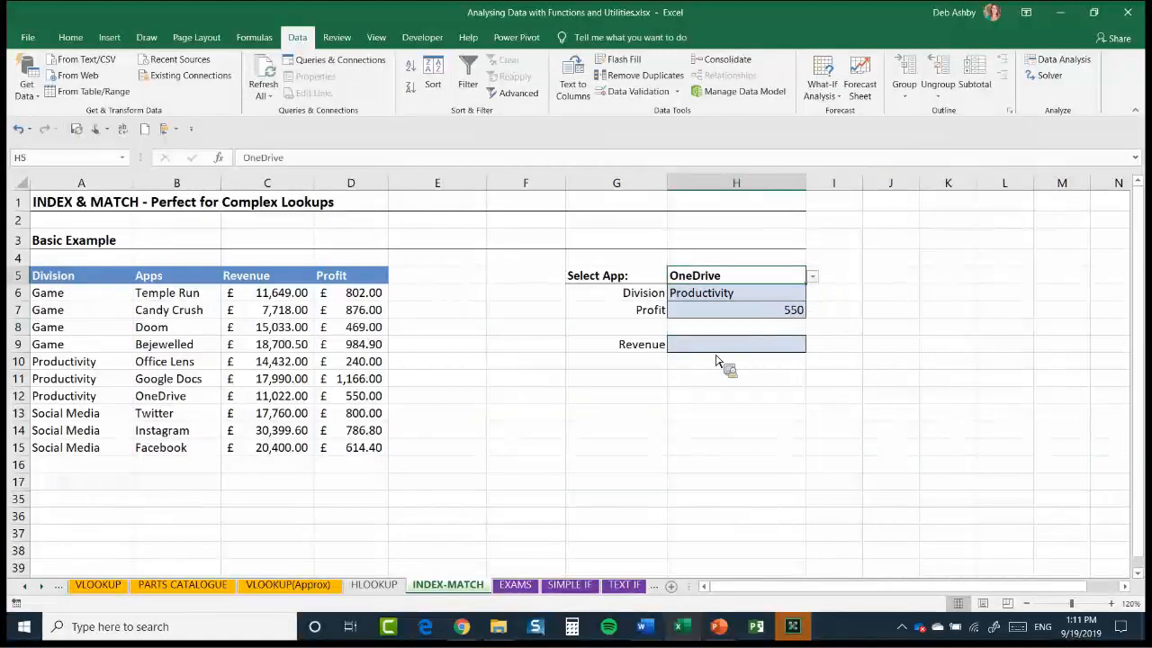
key(alt+Down)
key(Up)
key(Up)
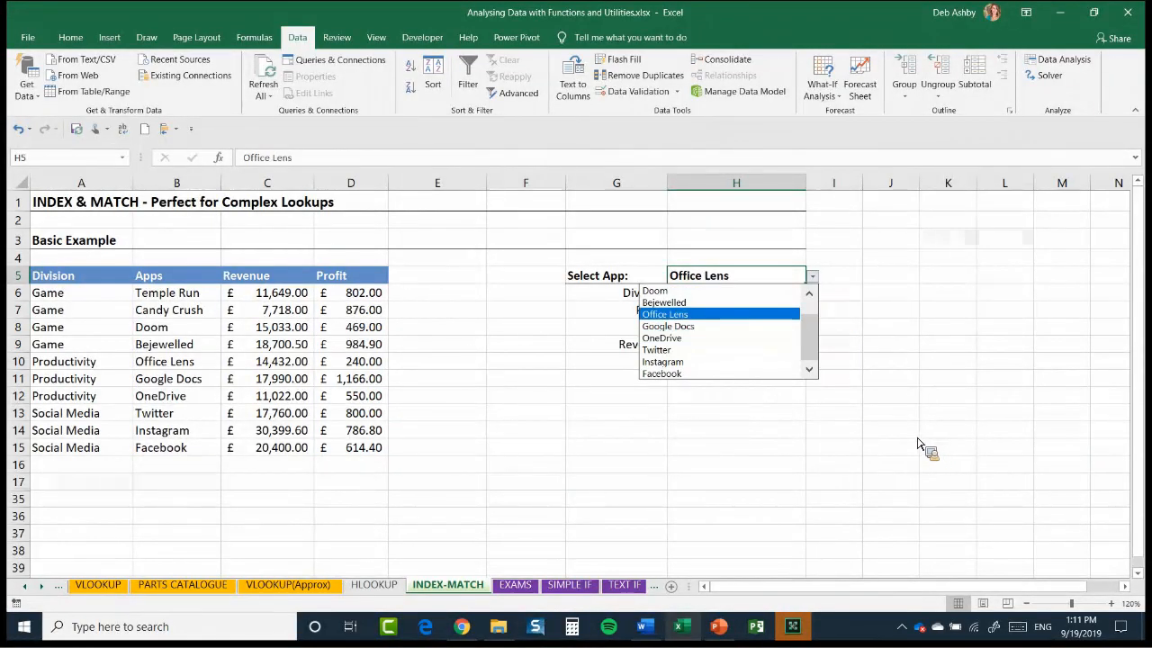
click(740, 350)
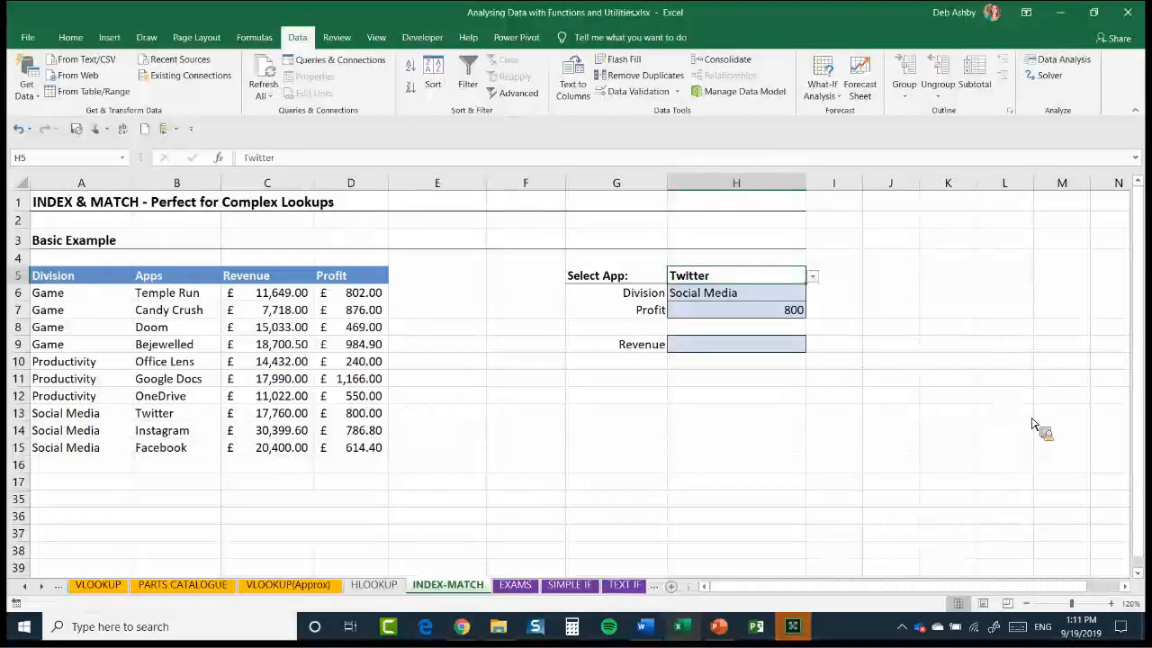
Start an INDEX formula in the Revenue cell H9 with C6:C15 as its array
key(Down)
key(Down)
key(Down)
key(Down)
text(=INDEX()
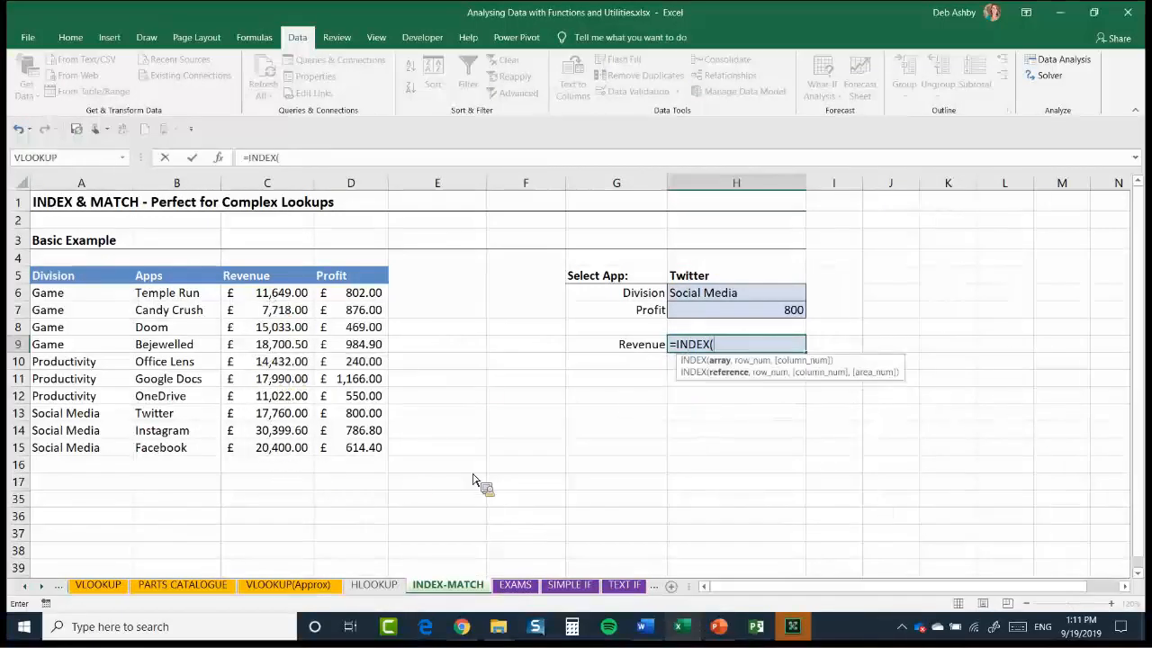
drag(267, 292, 267, 447)
text(,)
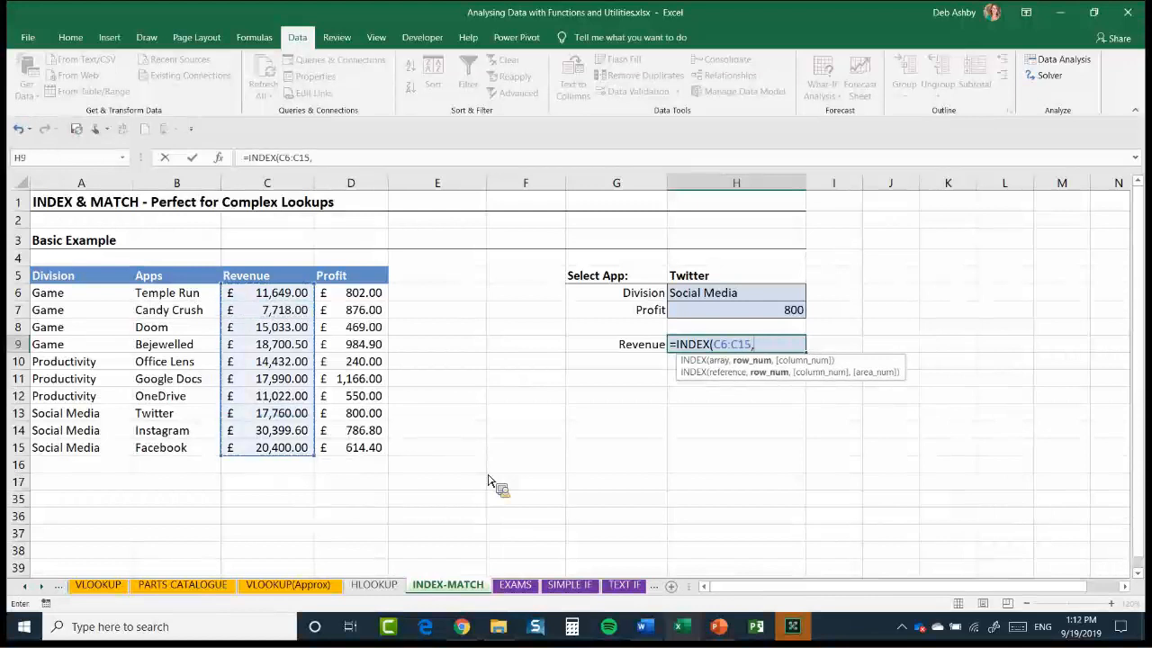
text(MATCH()
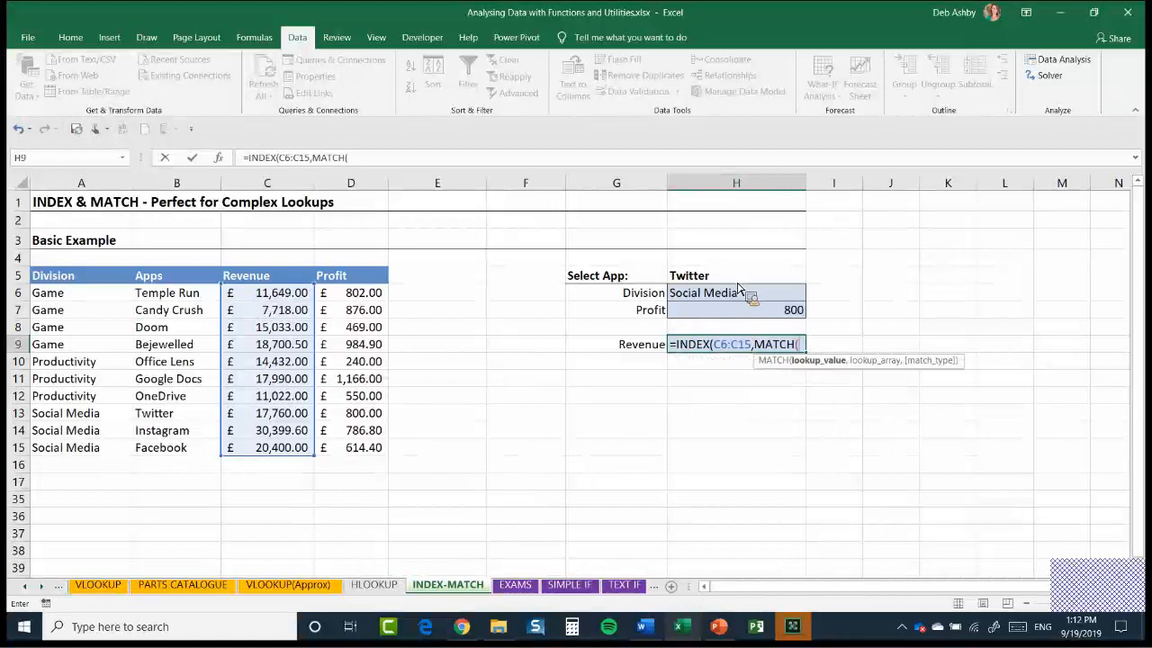
Complete the Revenue formula in H9 with MATCH(H5,B6:B15,0) as the row number
click(733, 275)
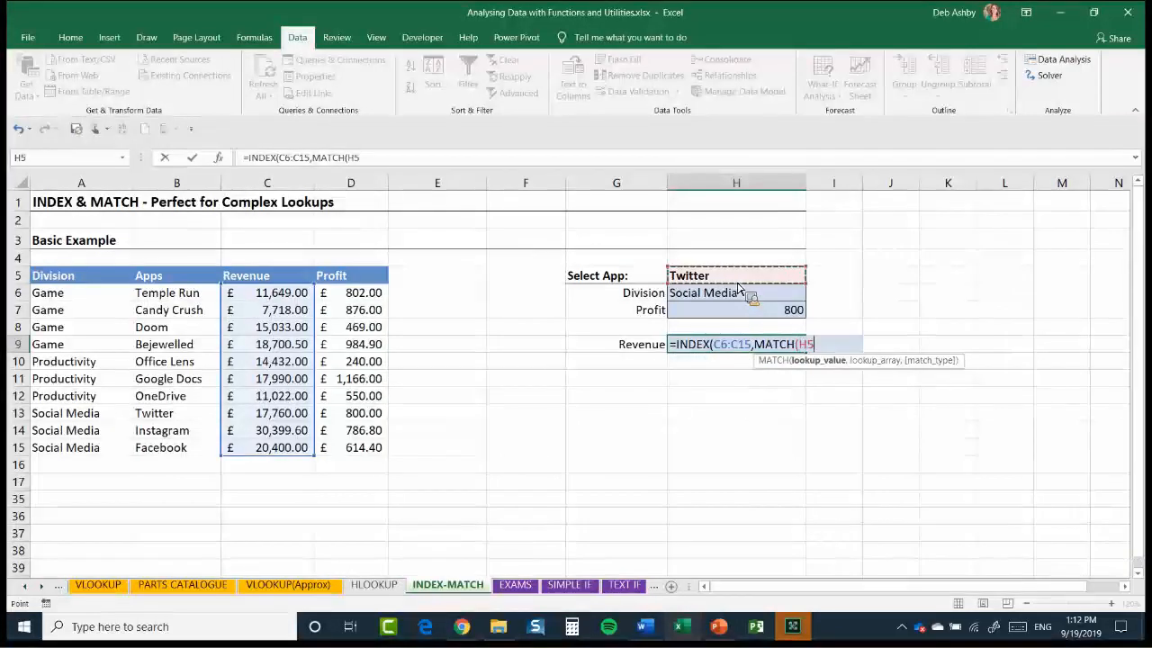
text(,)
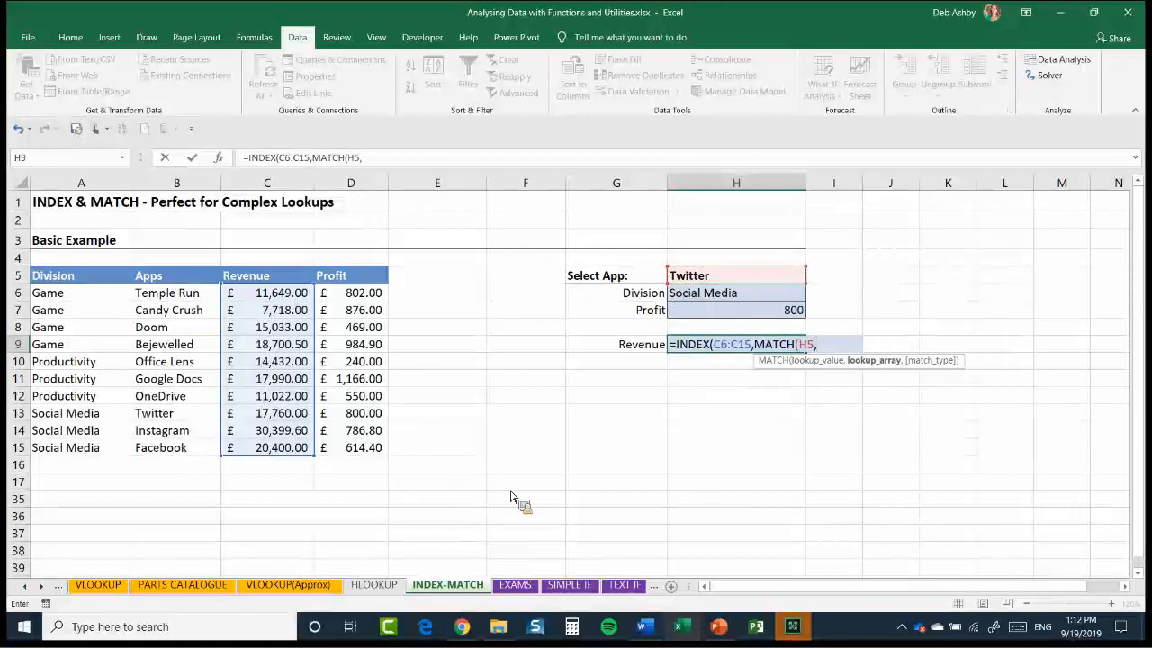
drag(177, 292, 177, 447)
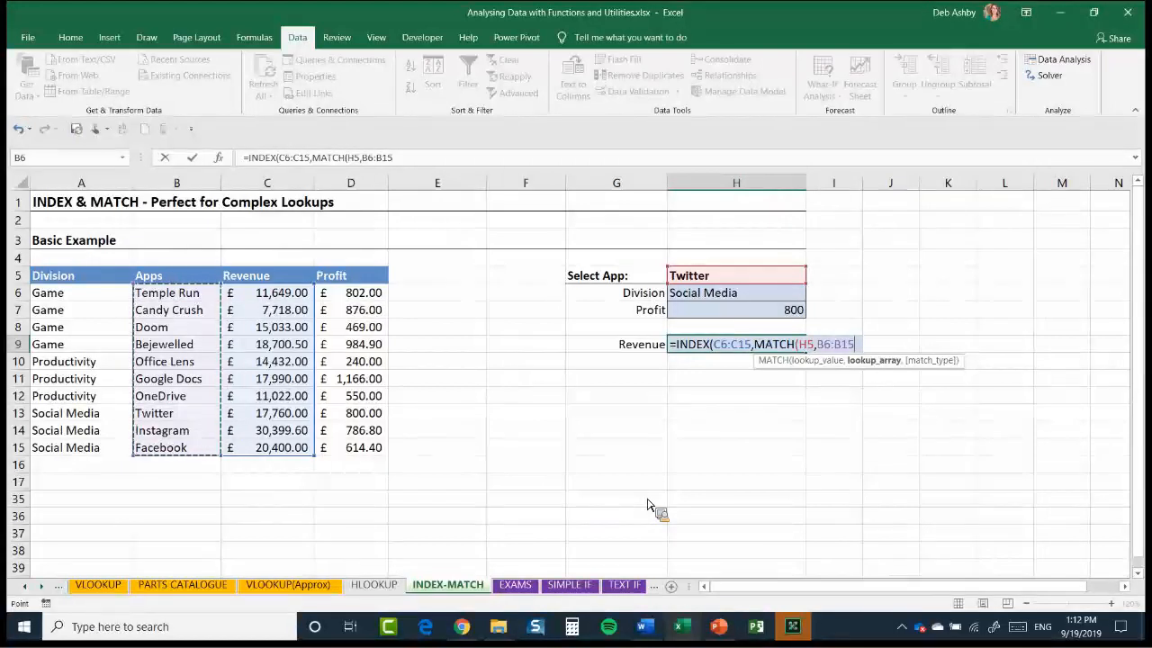
text(,0)
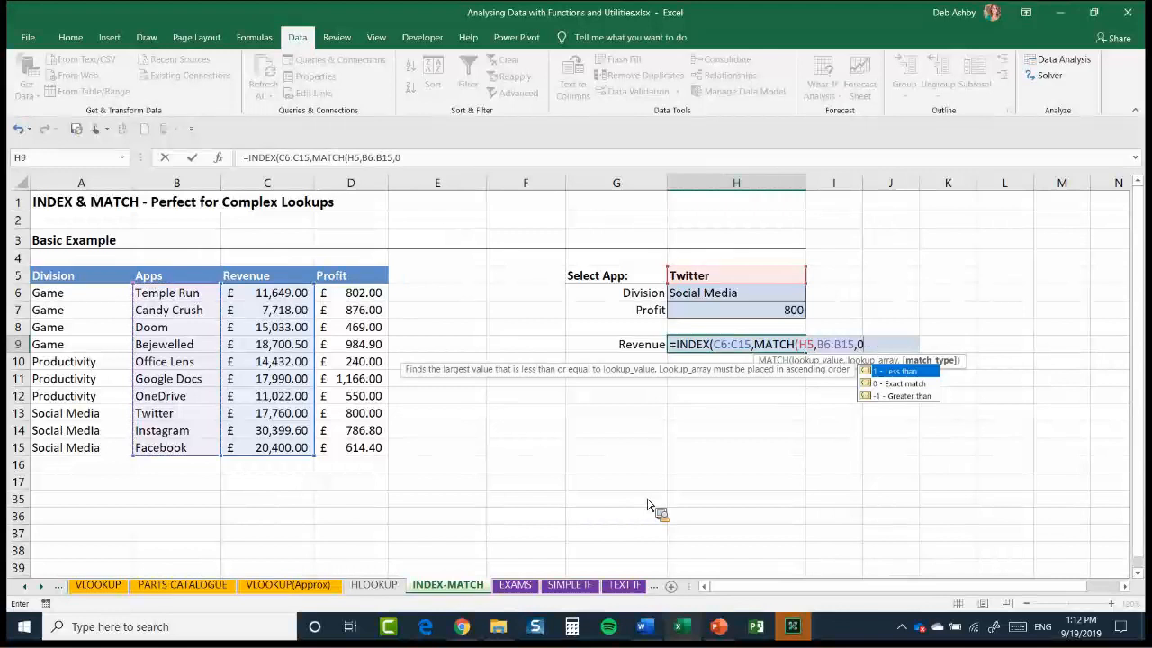
text()))
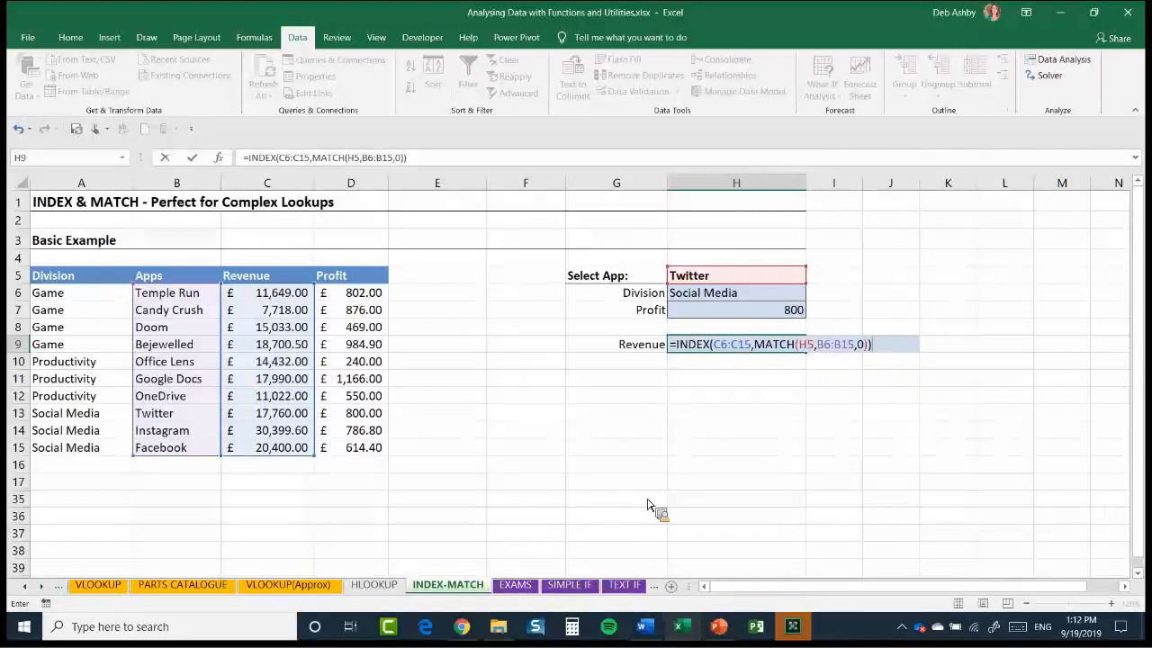
key(Return)
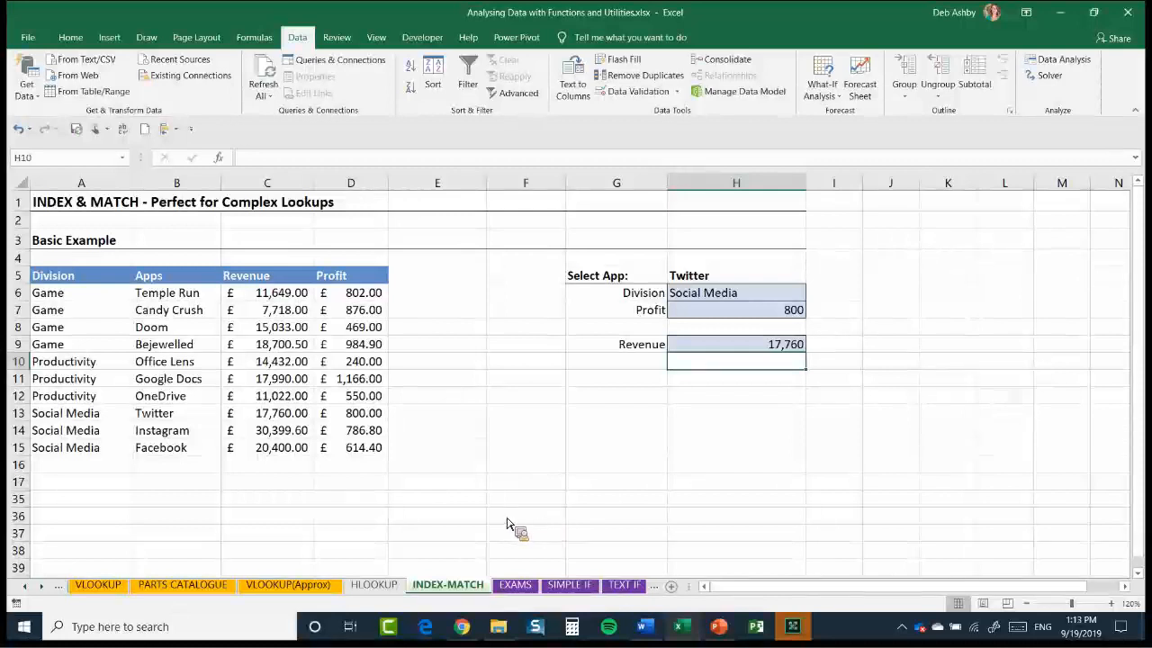
Switch to the PowerPoint presentation and start the slide show from slide 6, "What are IF Statements?"
click(719, 627)
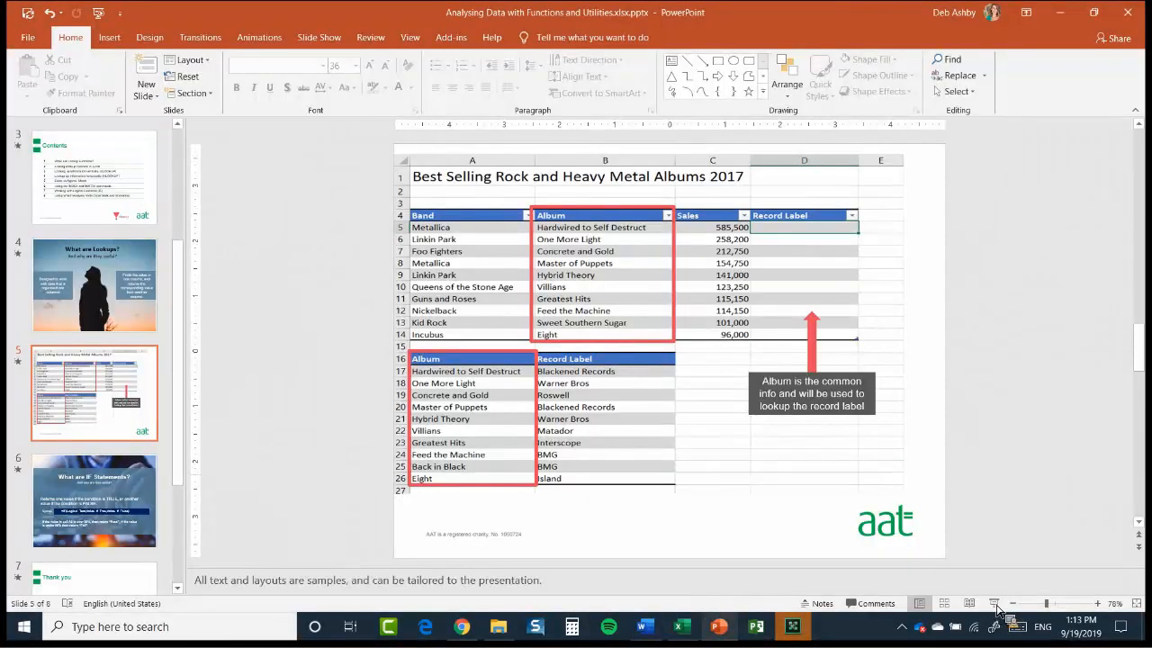
scroll(1051, 364, down, 1)
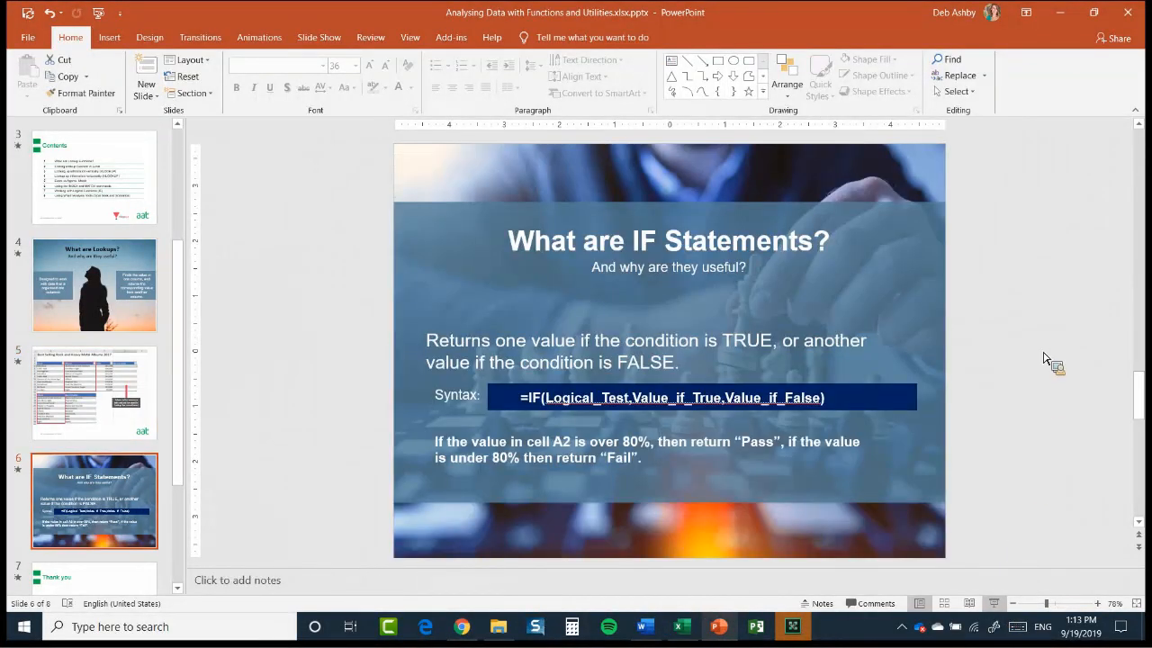
key(shift+F5)
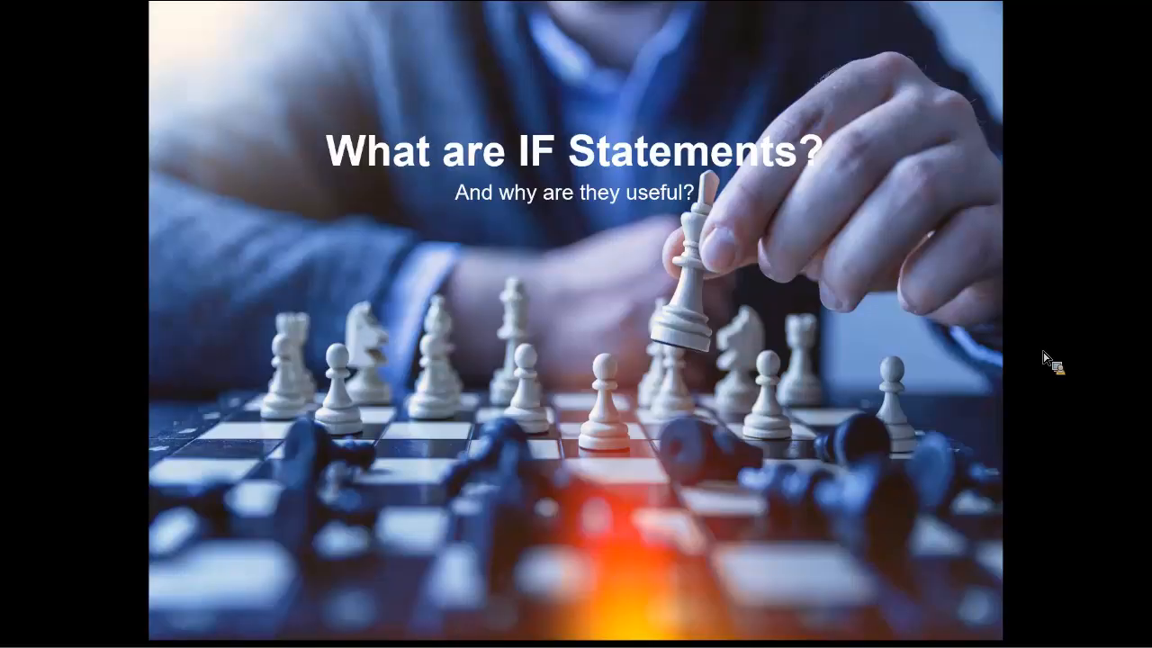
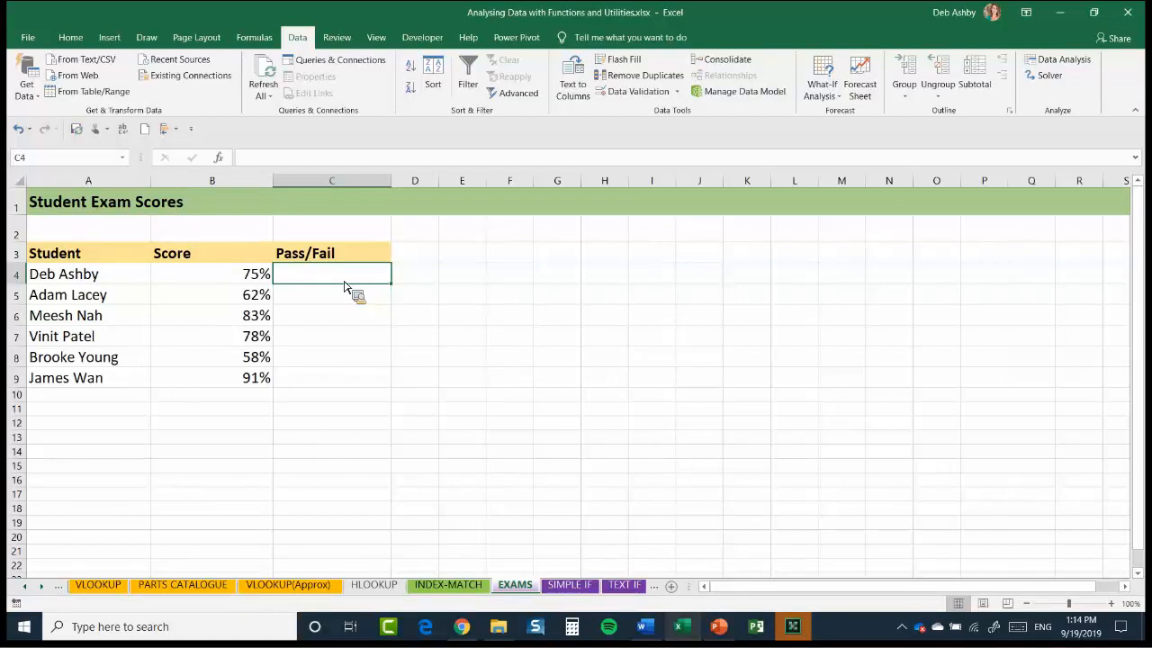
Start an IF formula in Pass/Fail cell C4 with the logical test B4>=82%
text(=)
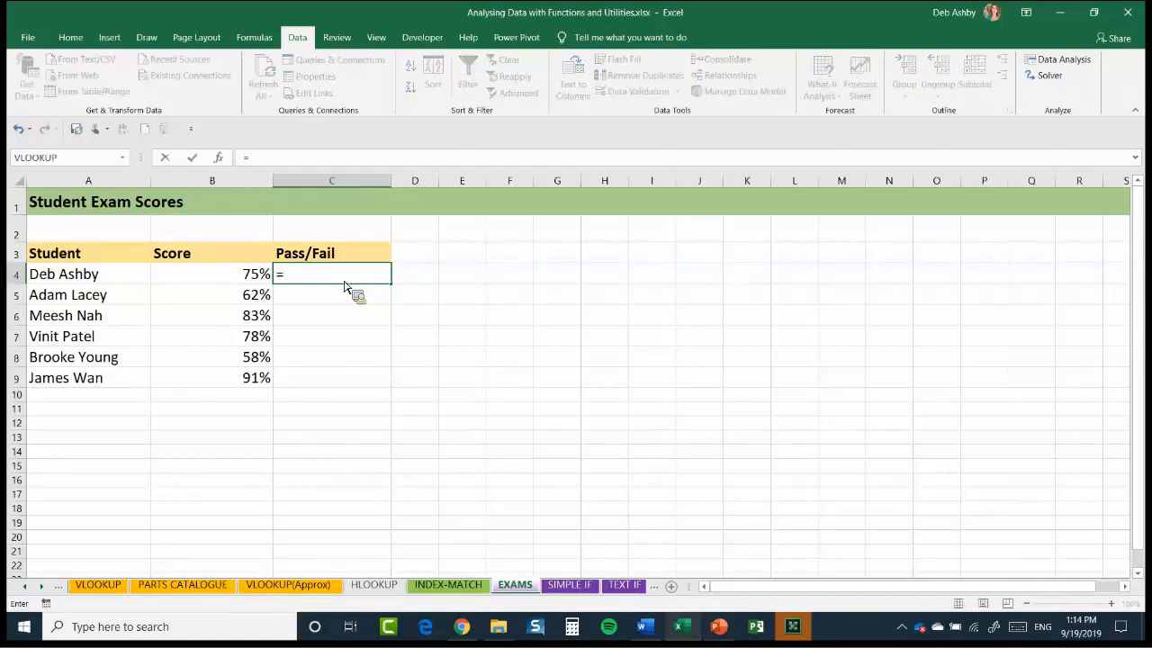
text(IF()
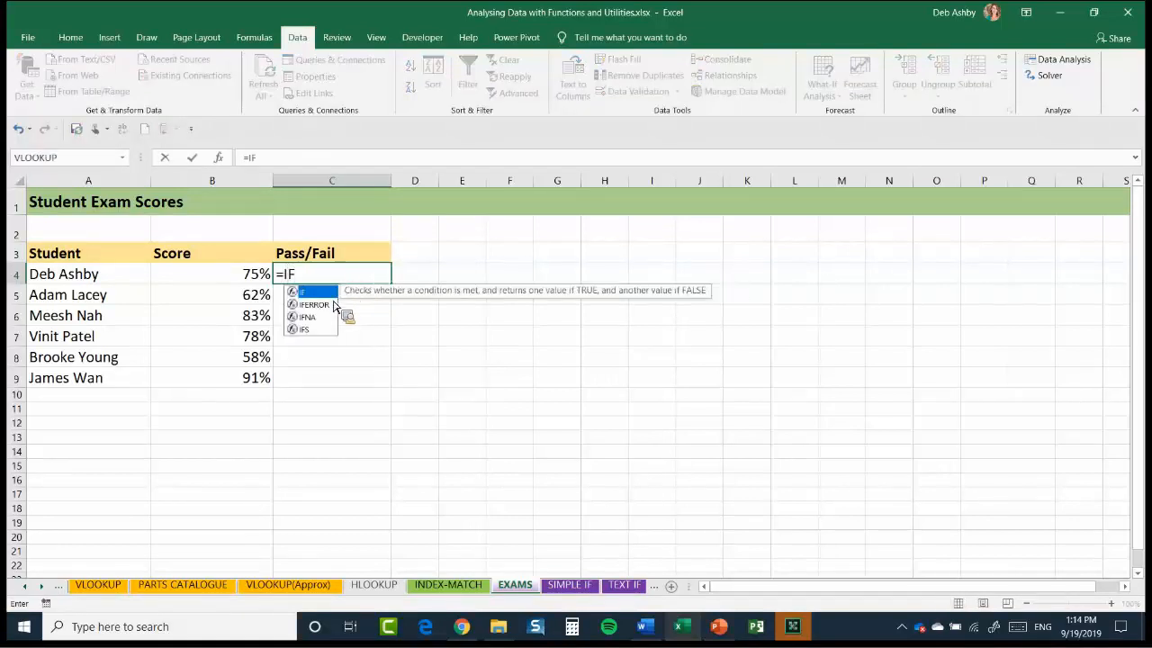
click(214, 282)
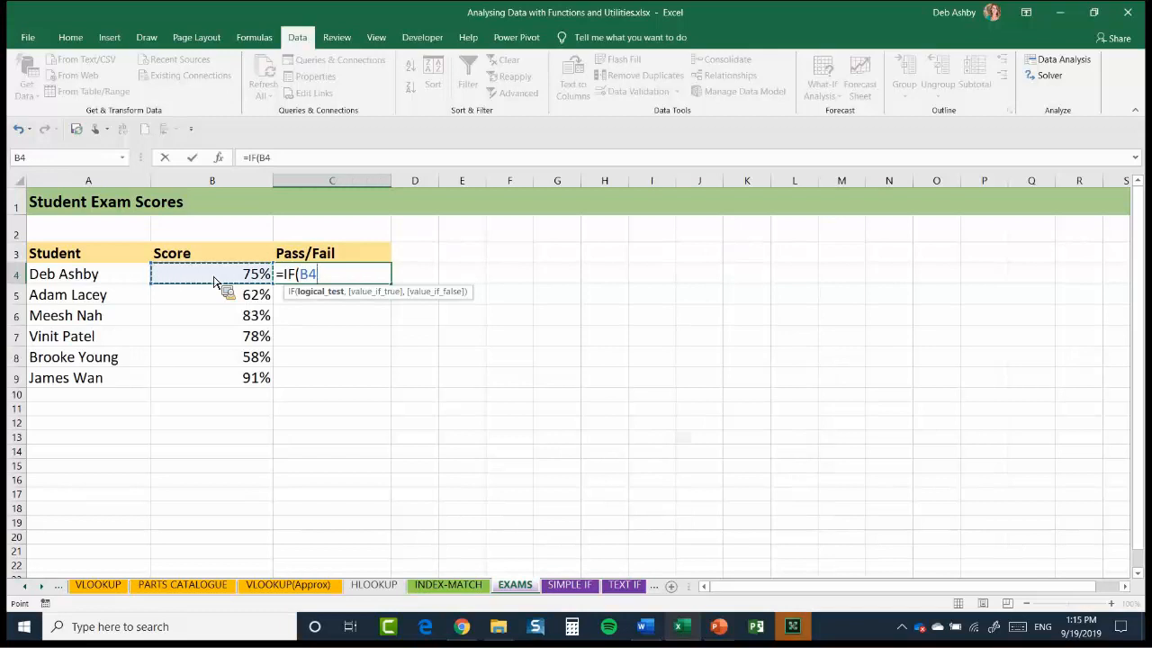
text(>=82%)
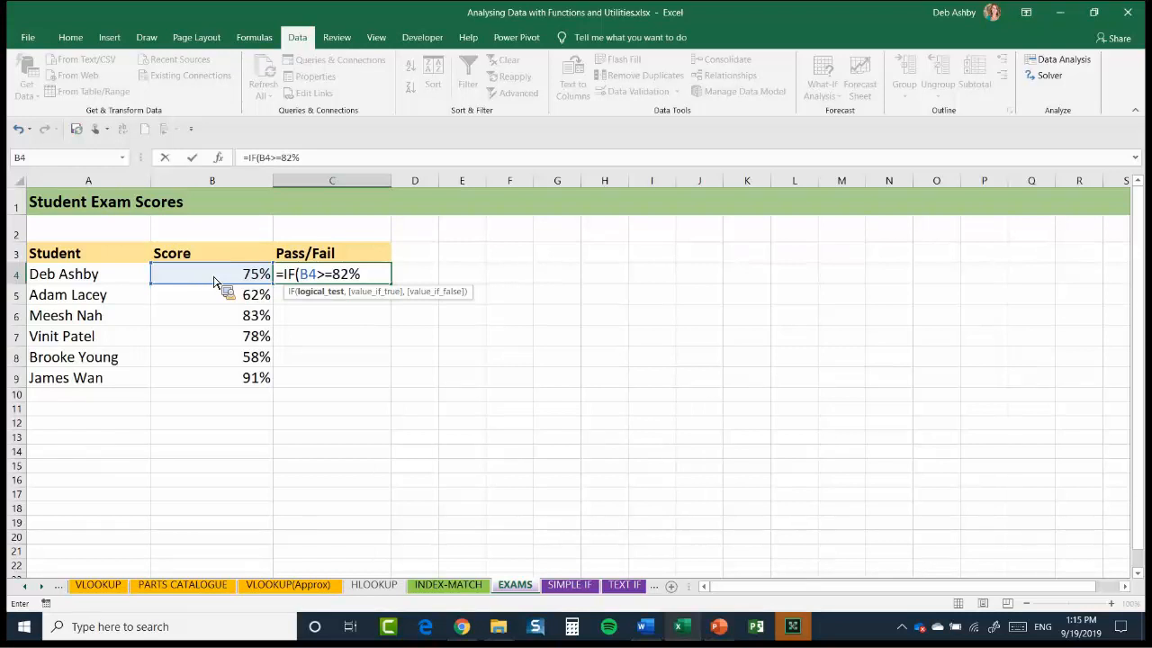
text(,)
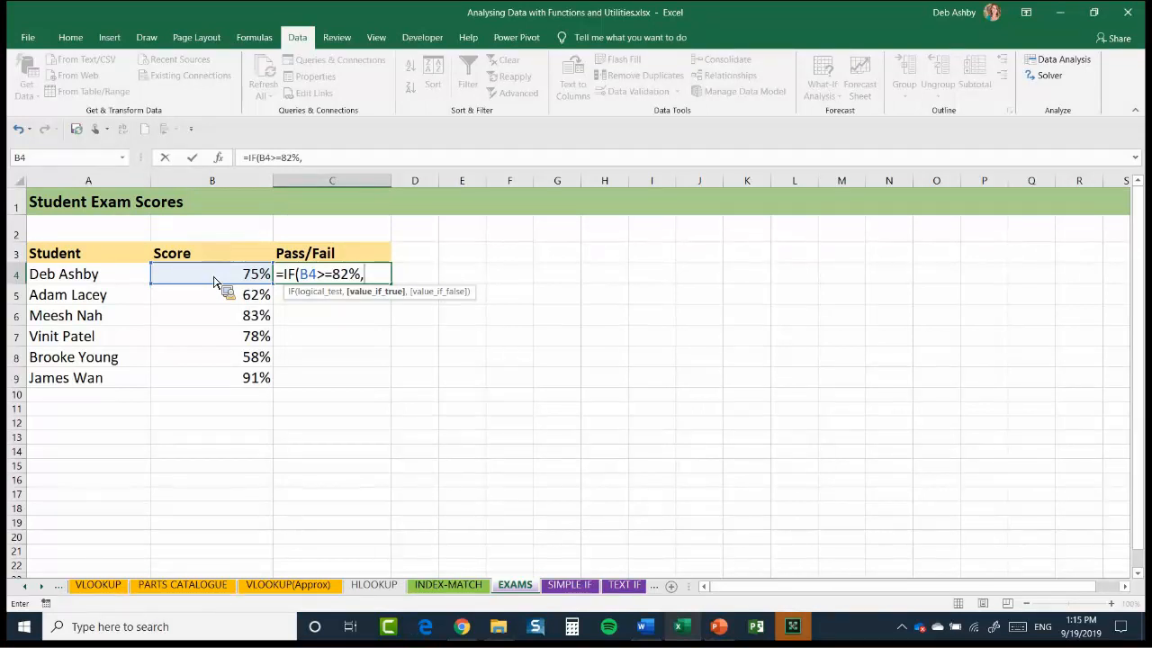
Complete the C4 formula so it returns "Pass" if true and "Fail" if false
text("Pass",)
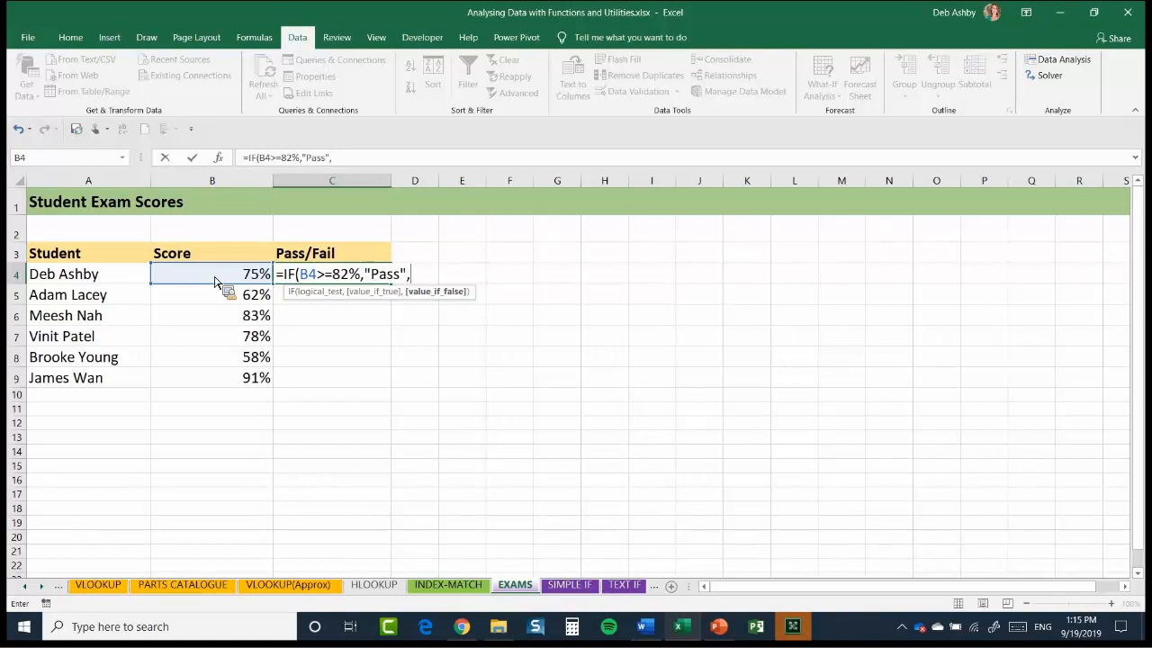
text("Fail"))
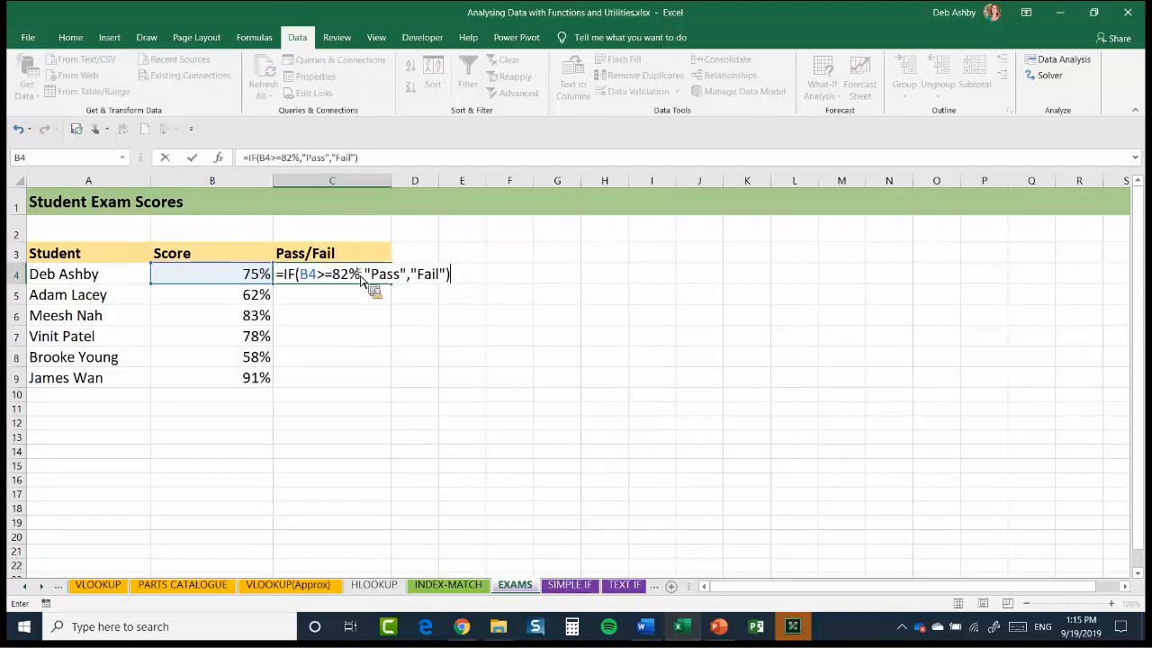
key(Return)
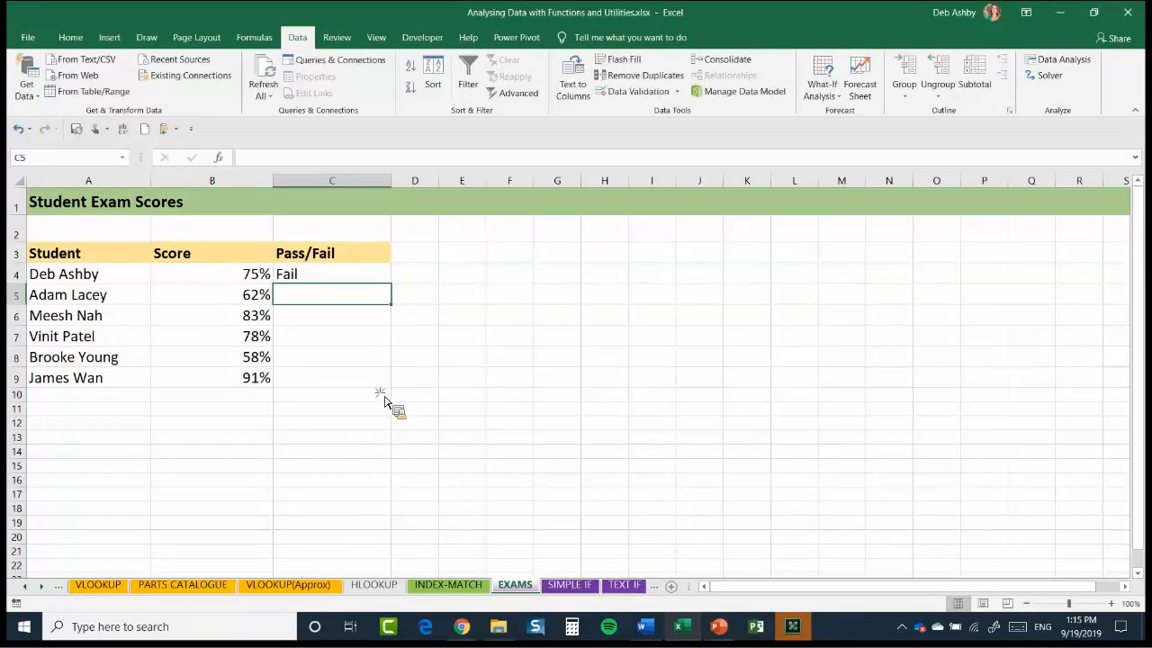
Fill the Pass/Fail formula from C4 down to C9 for all students
key(Up)
key(shift+Down)
key(shift+Down)
key(shift+Down)
key(shift+Down)
key(shift+Down)
key(ctrl+d)
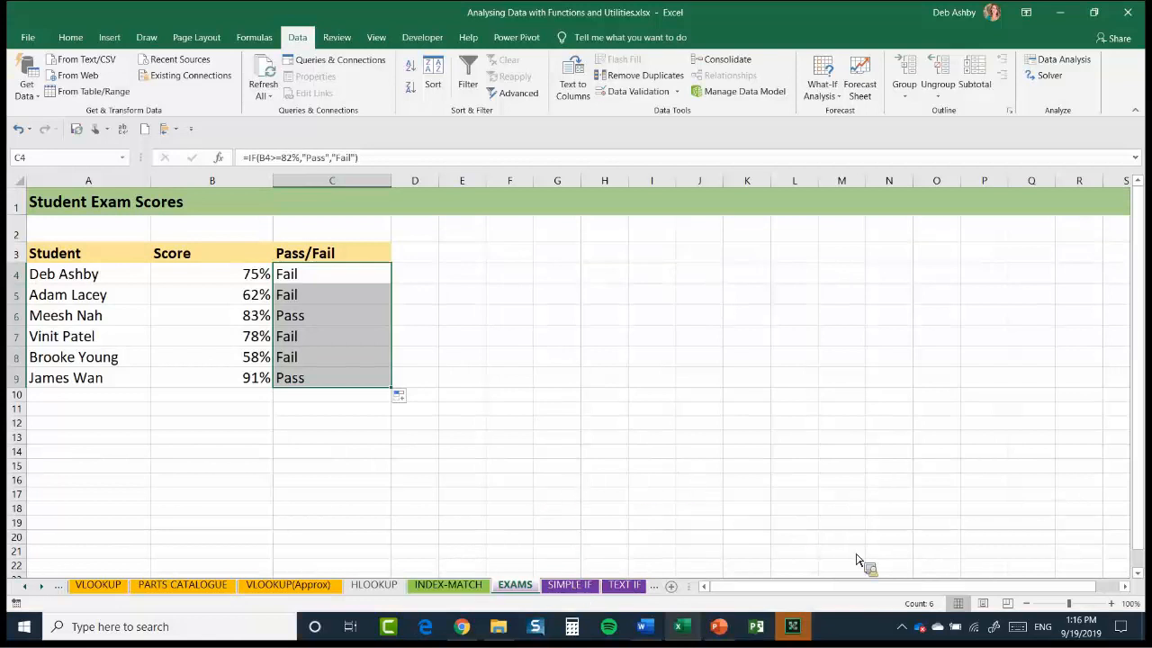
Go to the SIMPLE IF sheet and widen the Bonus column I to make room for a formula in I2
key(ctrl+Page_Down)
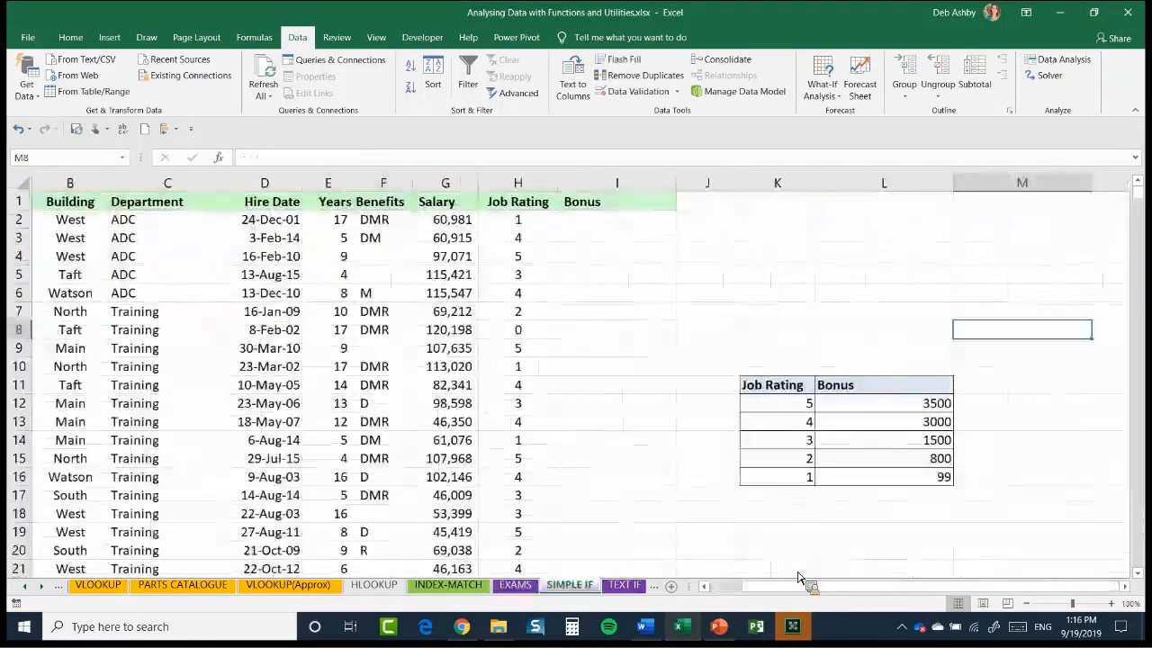
scroll(569, 344, left, 1)
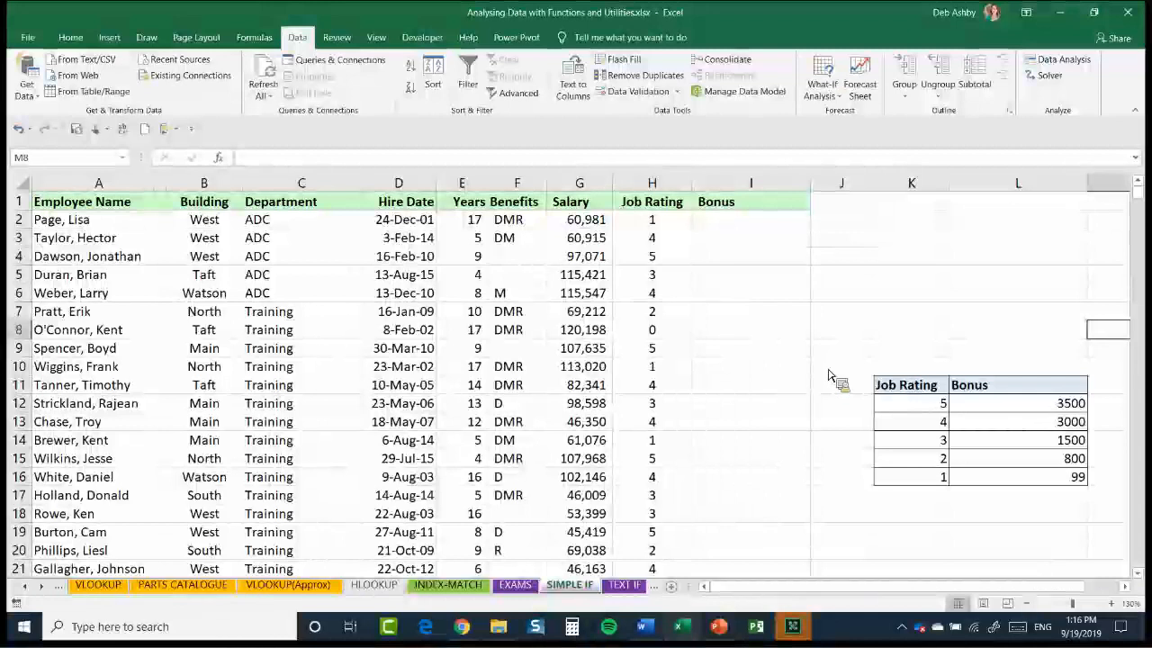
click(652, 183)
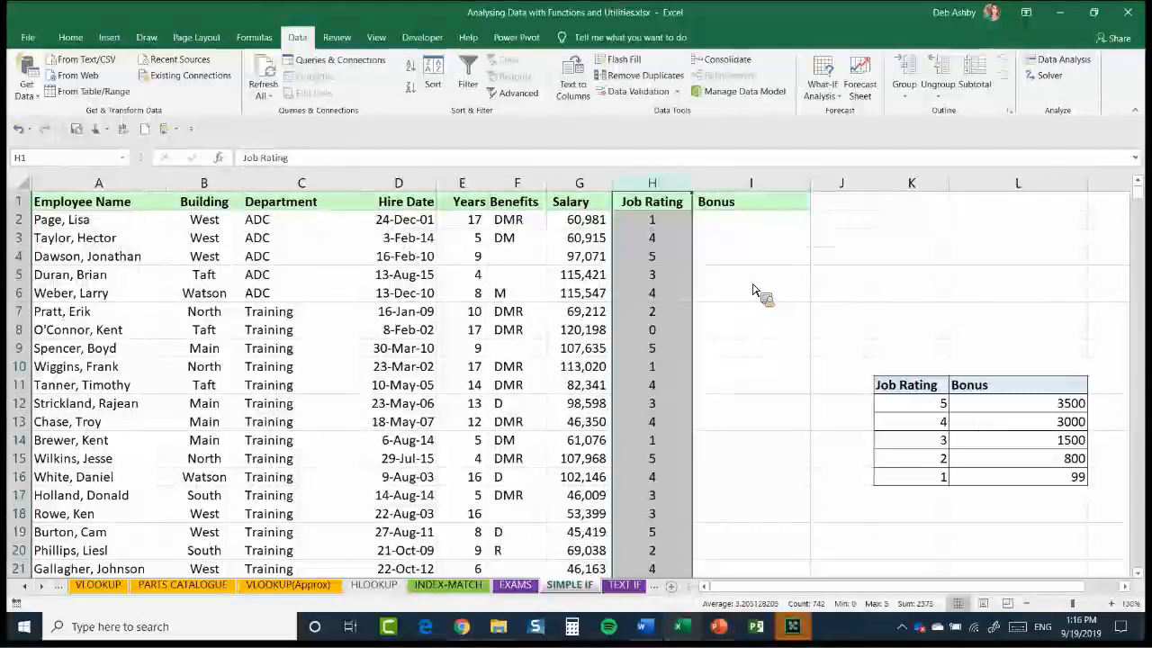
key(Right)
key(Down)
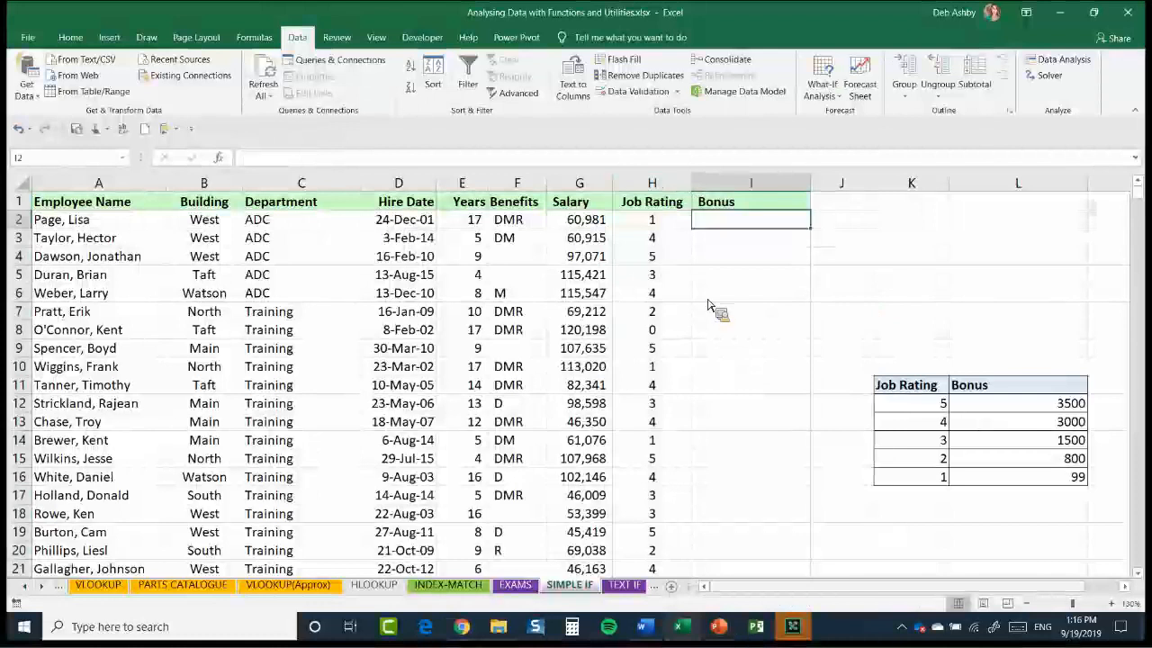
scroll(684, 198, right, 3)
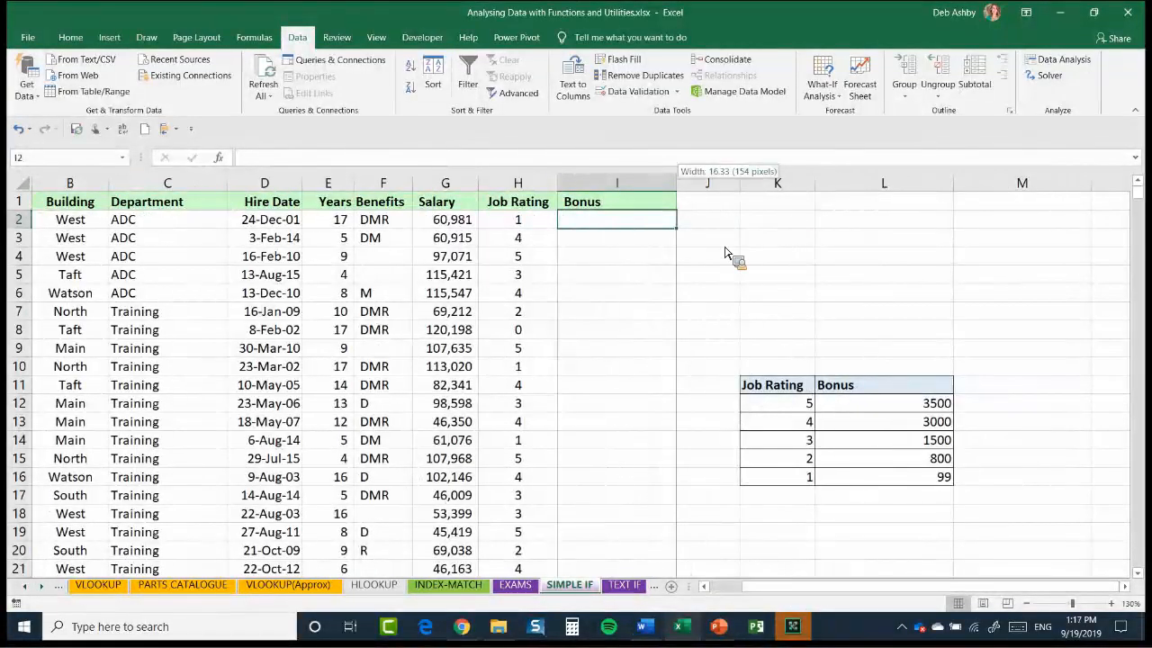
drag(676, 183, 785, 183)
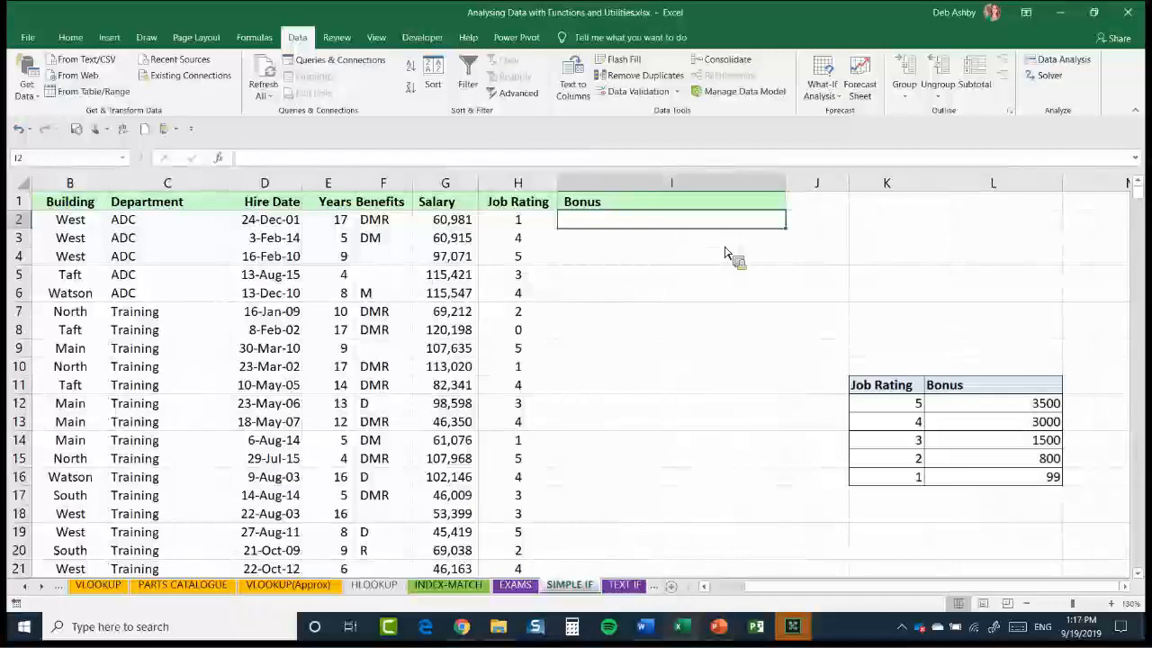
Start an IF formula in Bonus cell I2 with the logical test H2=5
text(=)
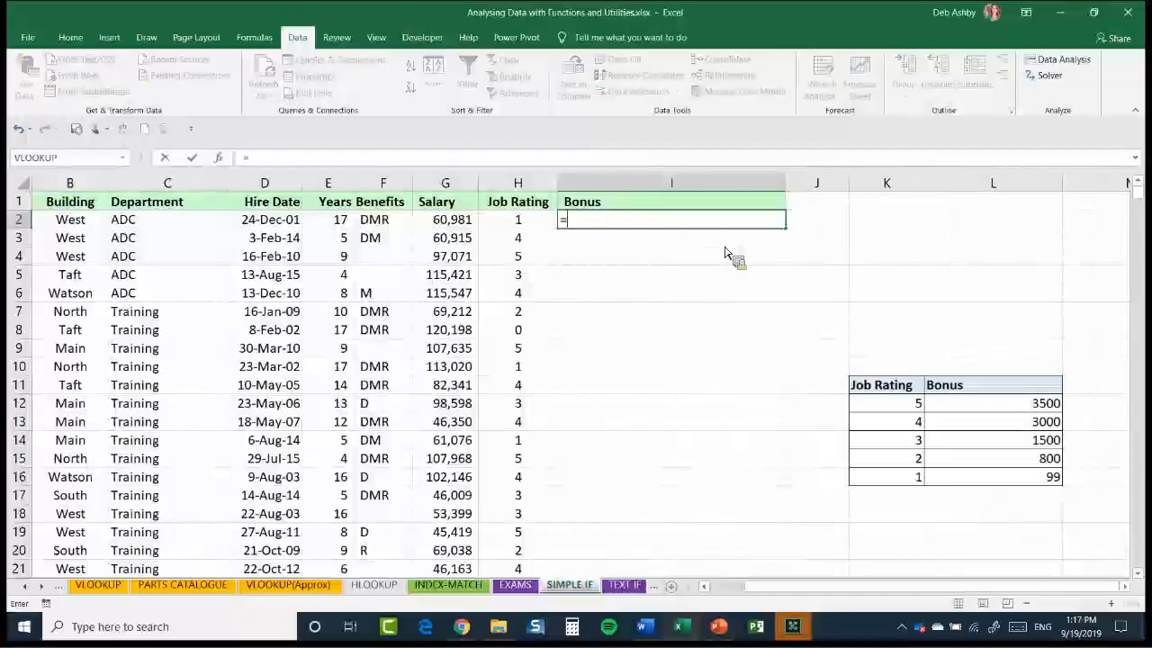
text(IF()
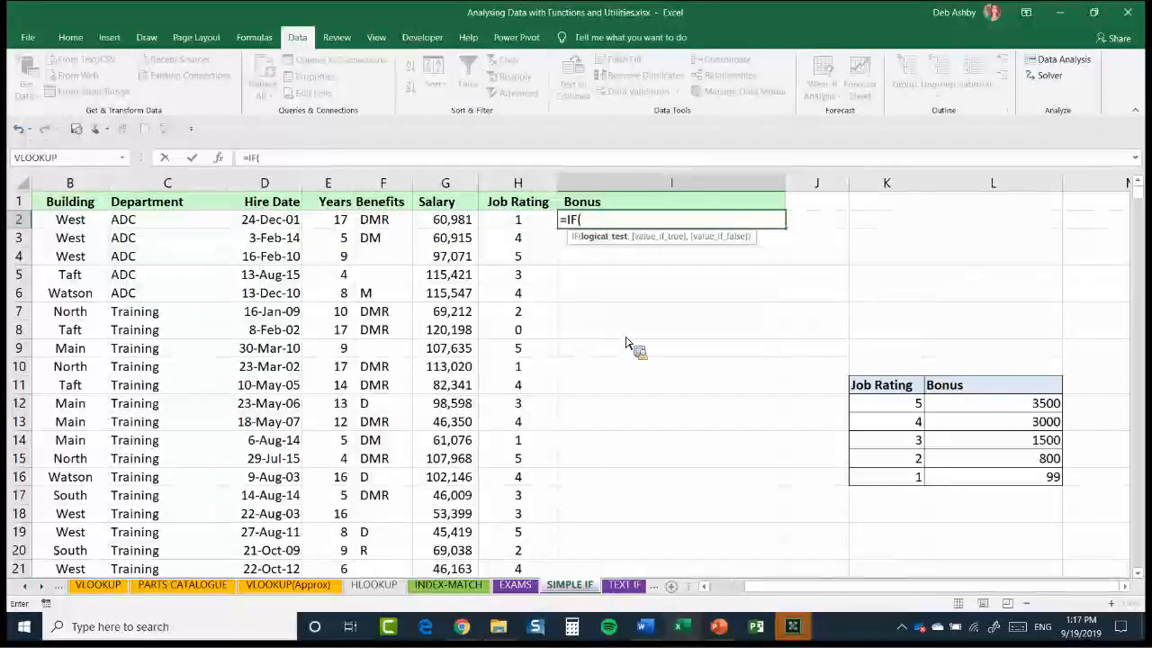
key(Left)
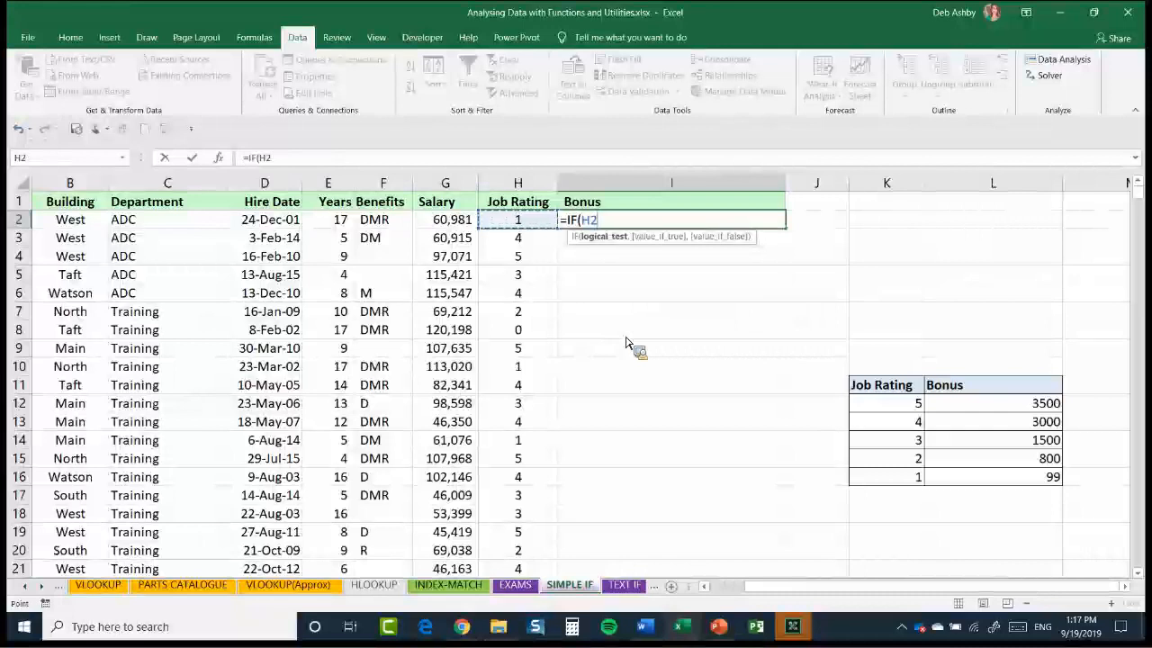
text(=5)
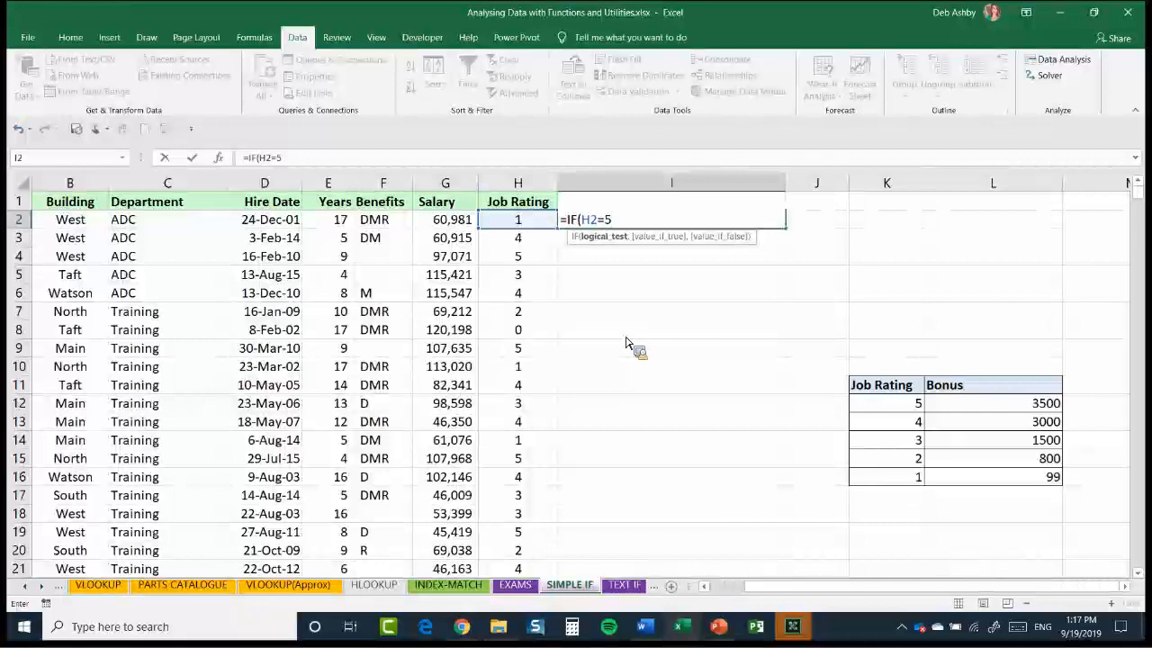
text(,)
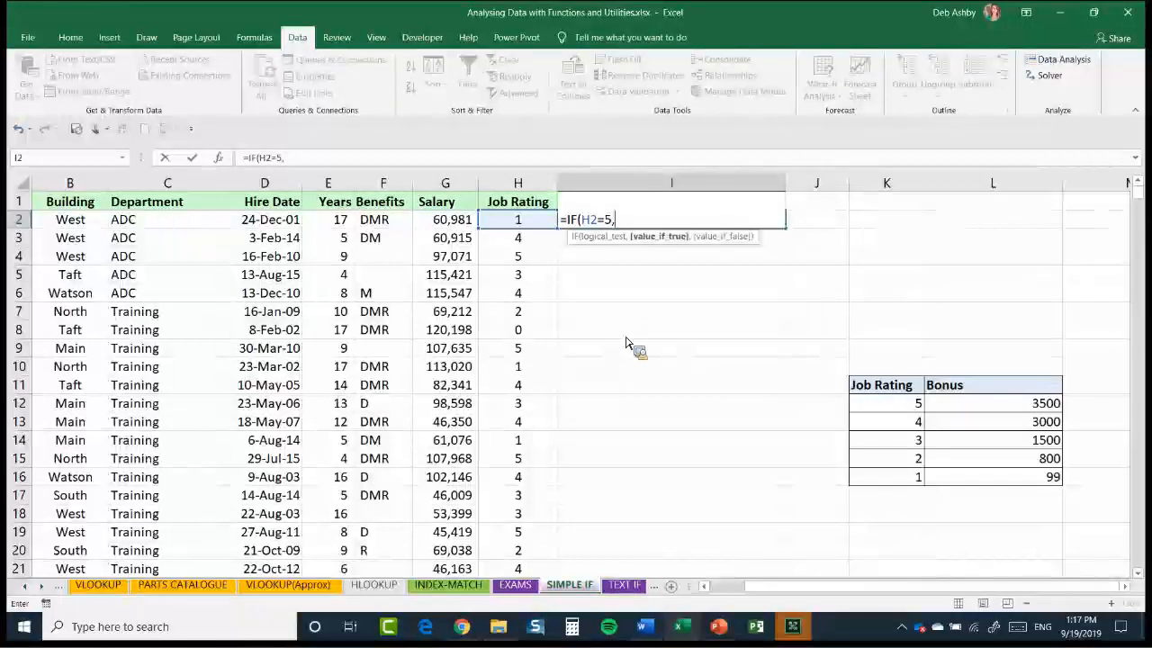
Complete the I2 formula with L12 if true and "0" if false, and fill it down to I8
click(1042, 405)
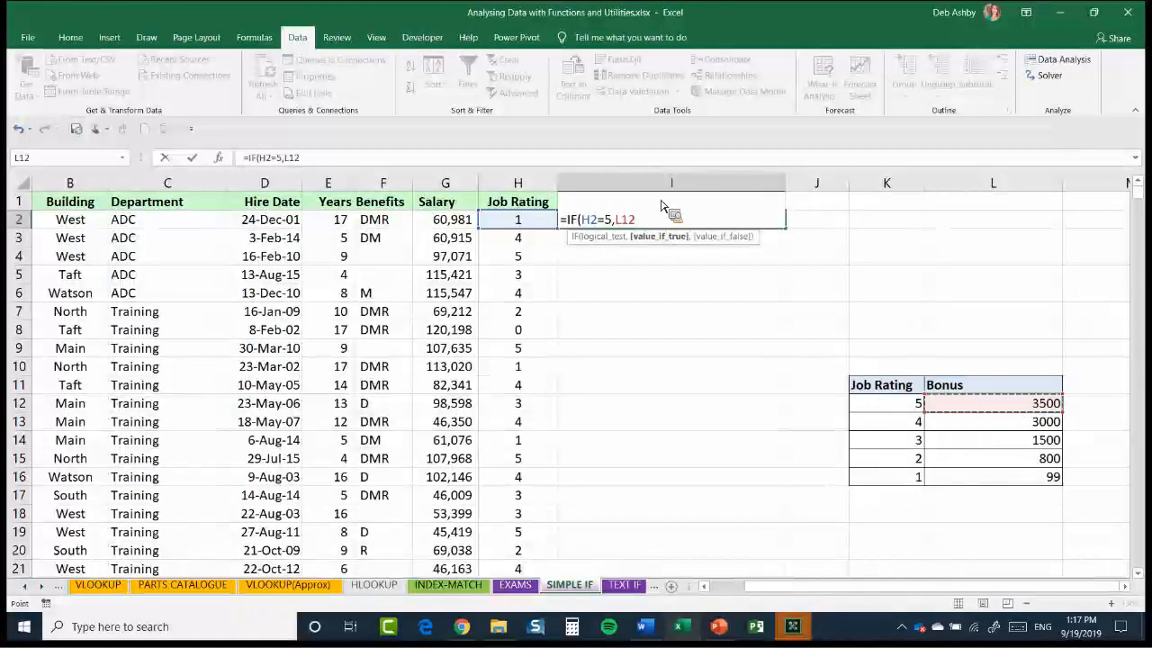
text(,)
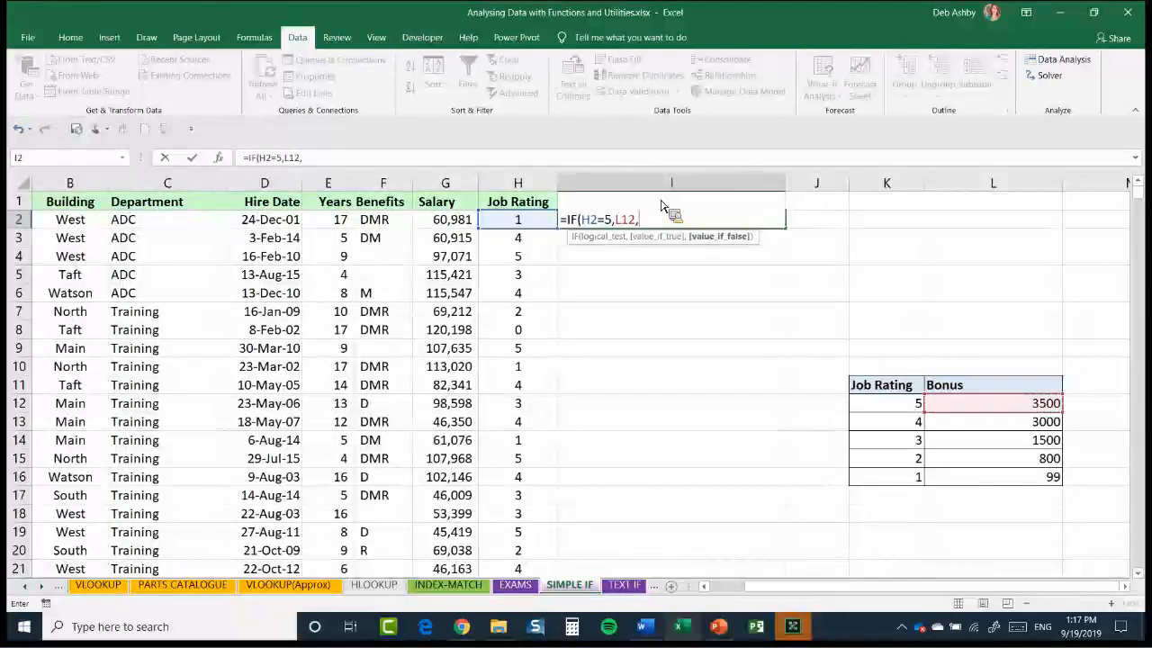
text("0)
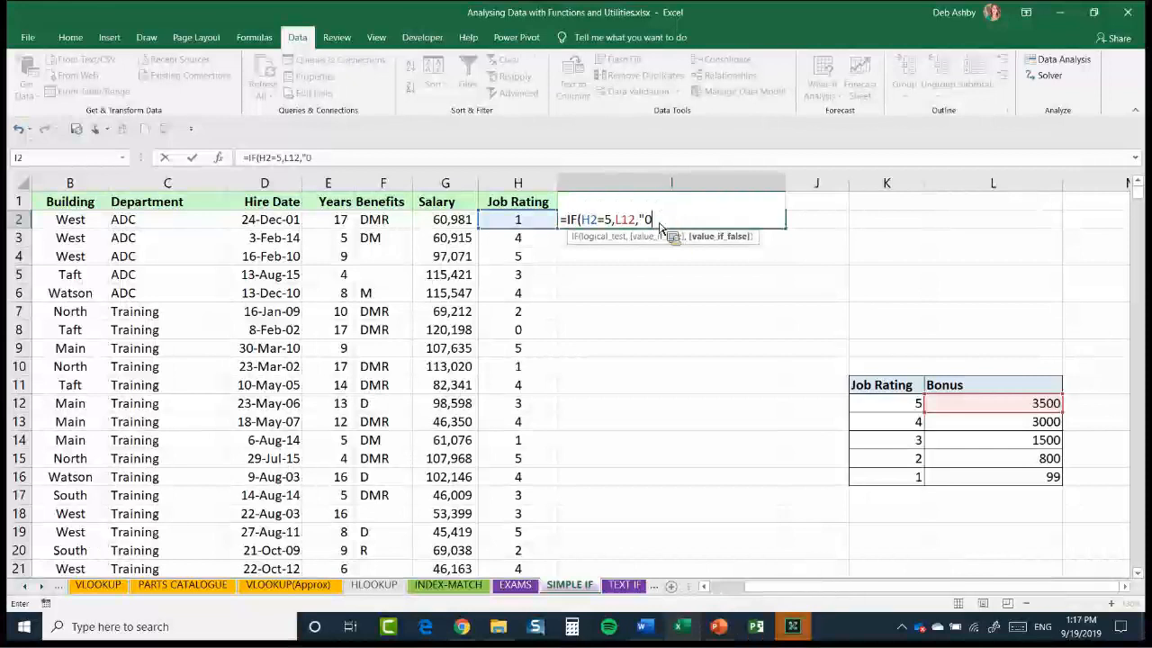
key(Return)
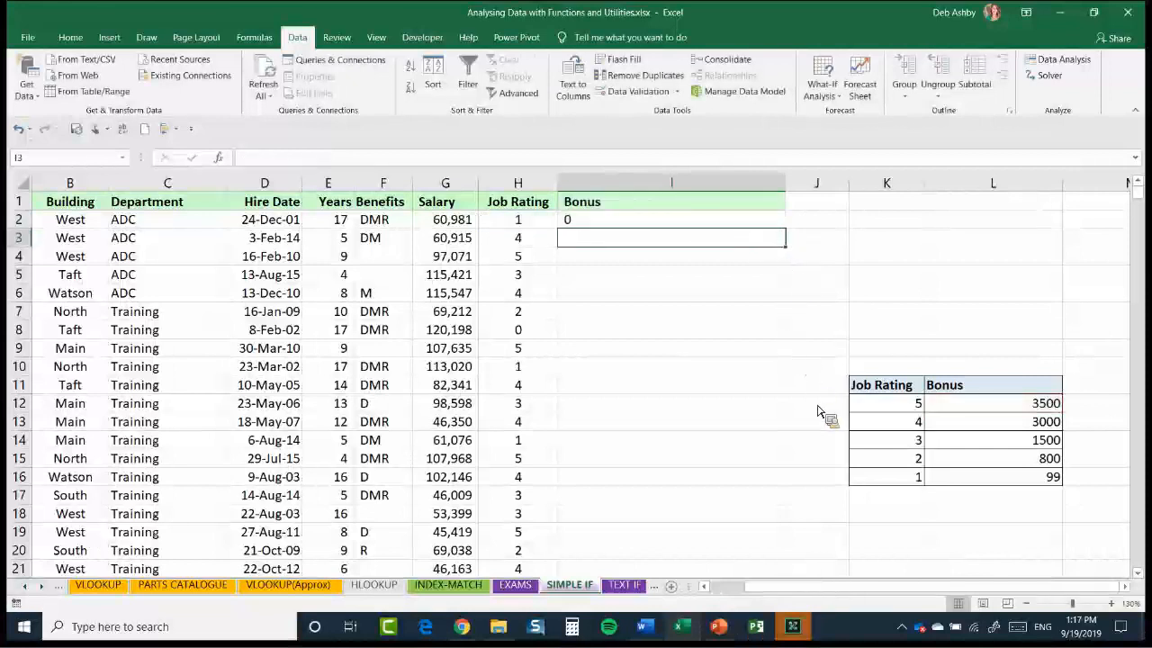
key(Up)
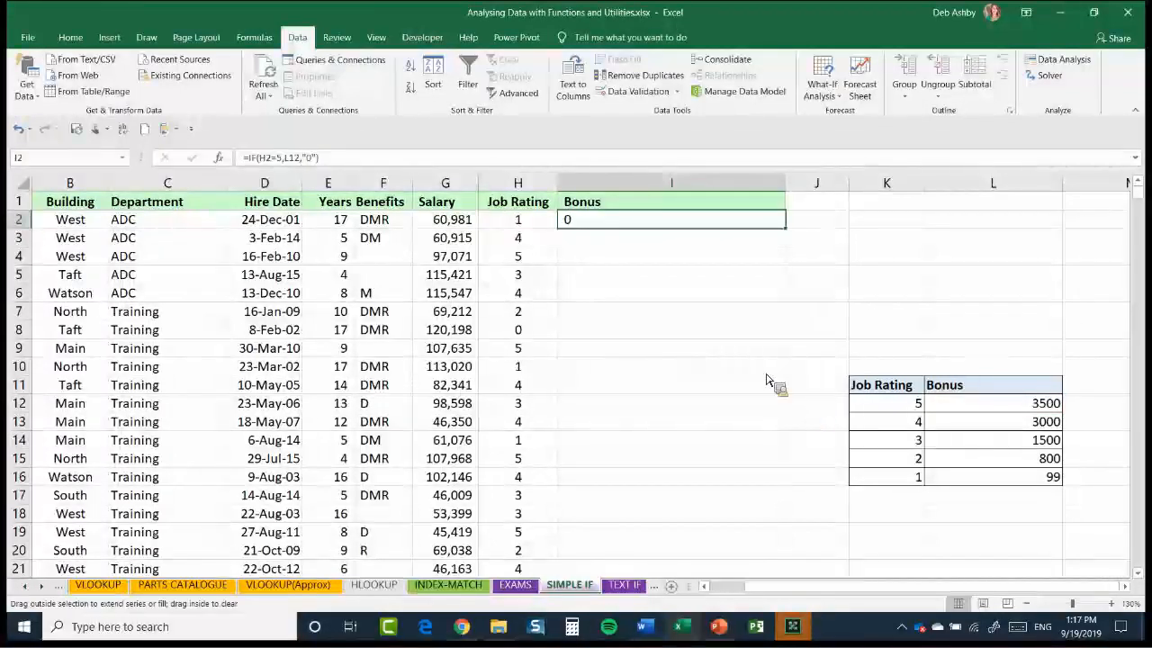
drag(785, 228, 774, 331)
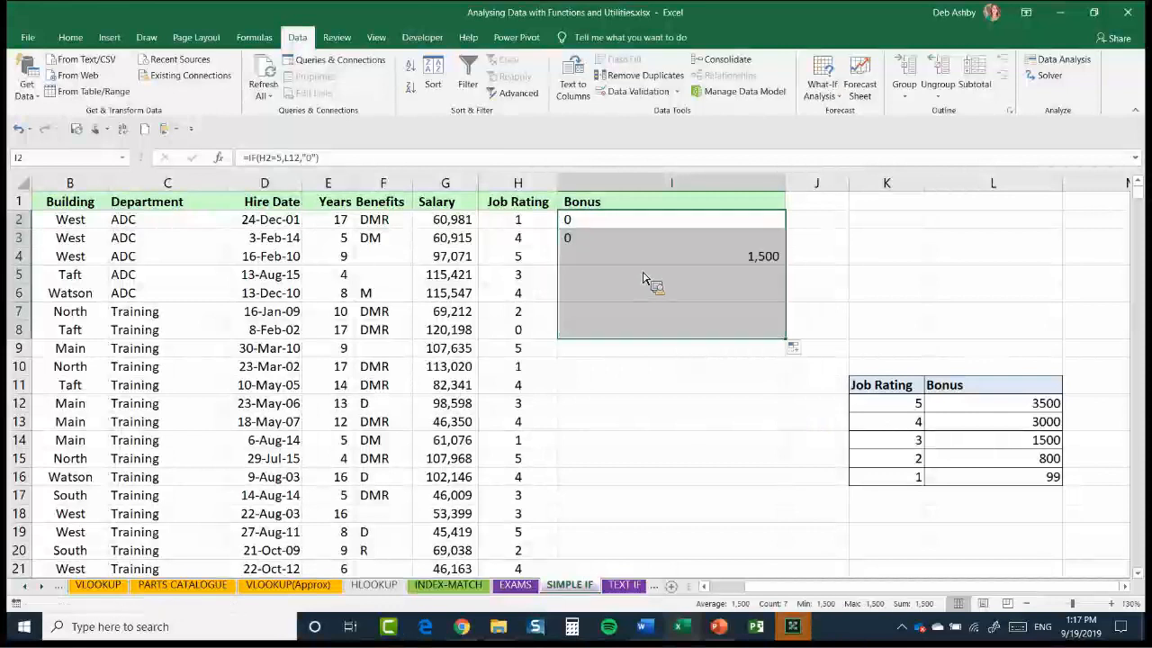
Make the L12 reference in the I2 formula absolute as $L$12 and fill the formula down to I10
click(628, 226)
double_click(629, 227)
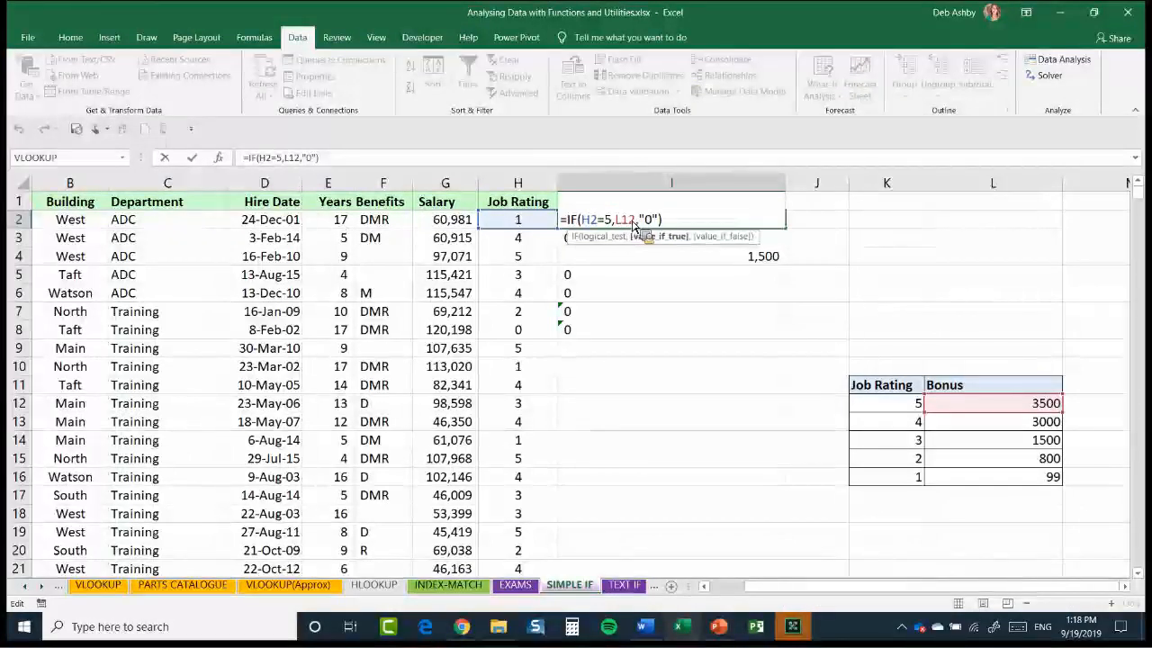
key(F4)
key(ctrl+Return)
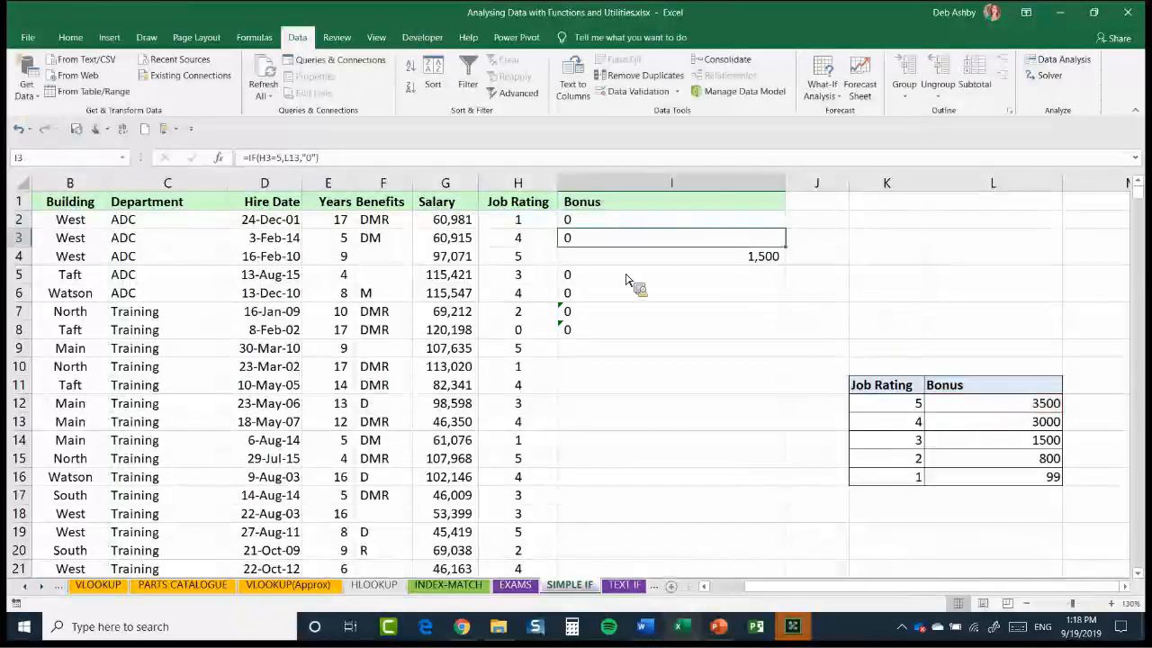
drag(785, 227, 666, 370)
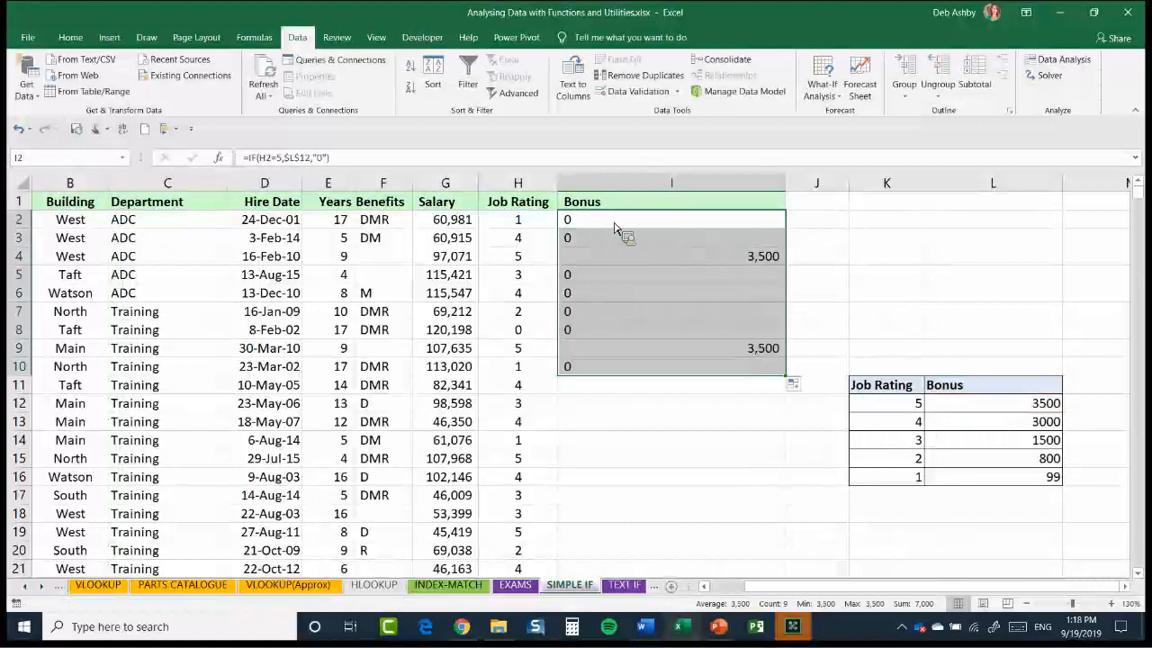
key(Down)
key(Down)
click(1040, 419)
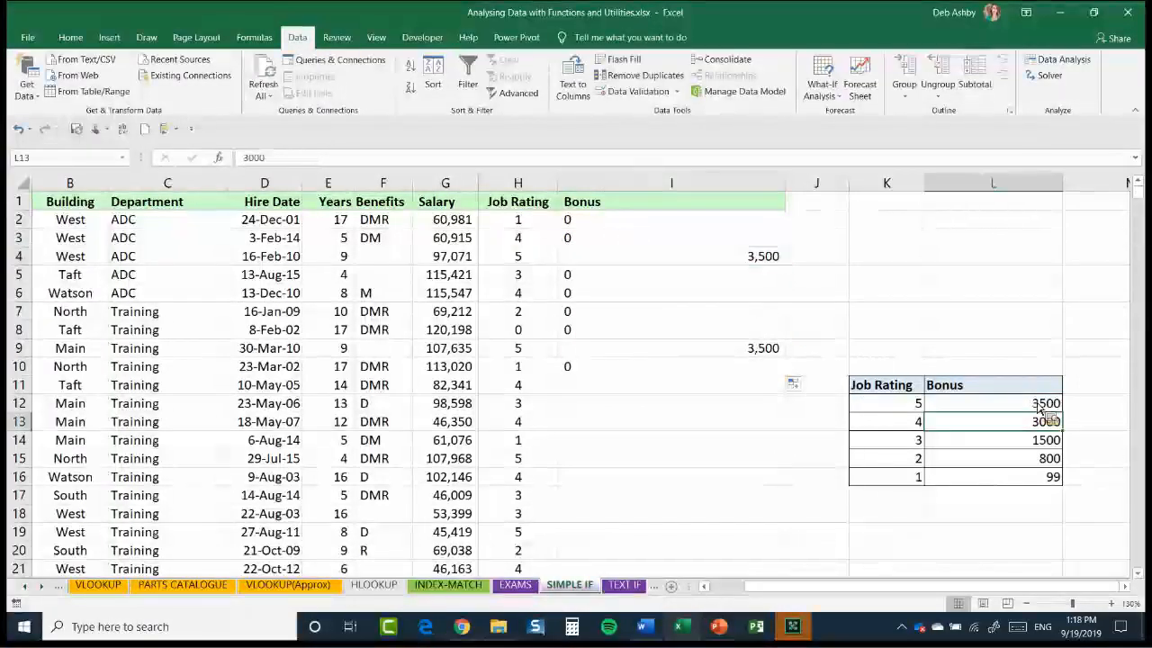
double_click(612, 220)
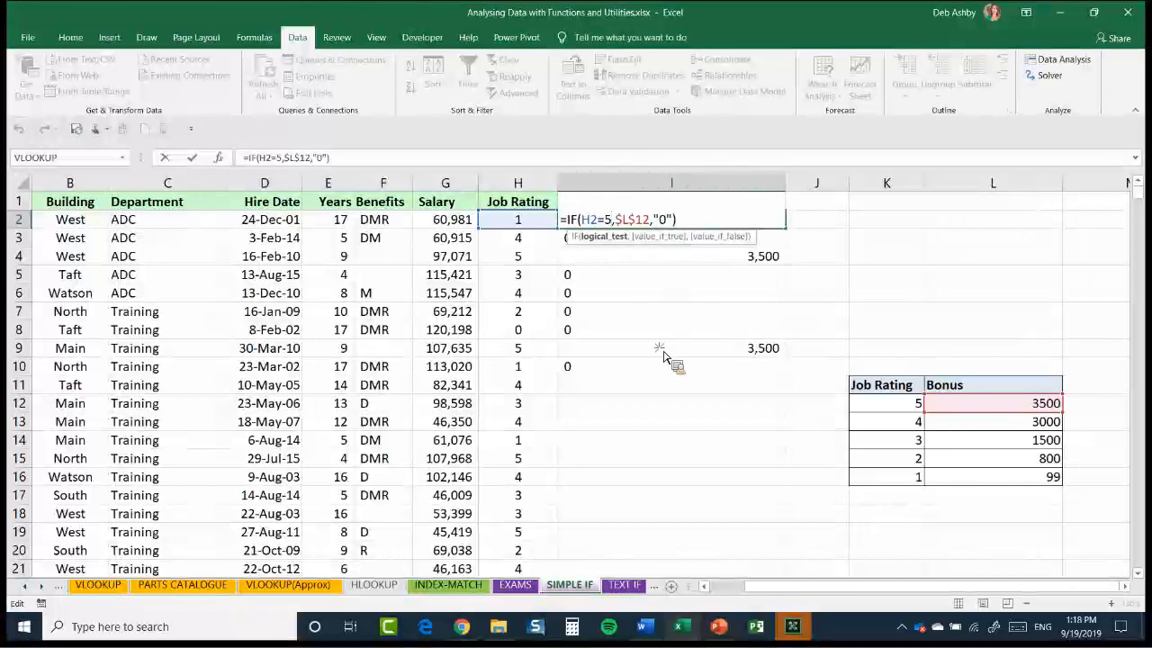
key(ctrl+Return)
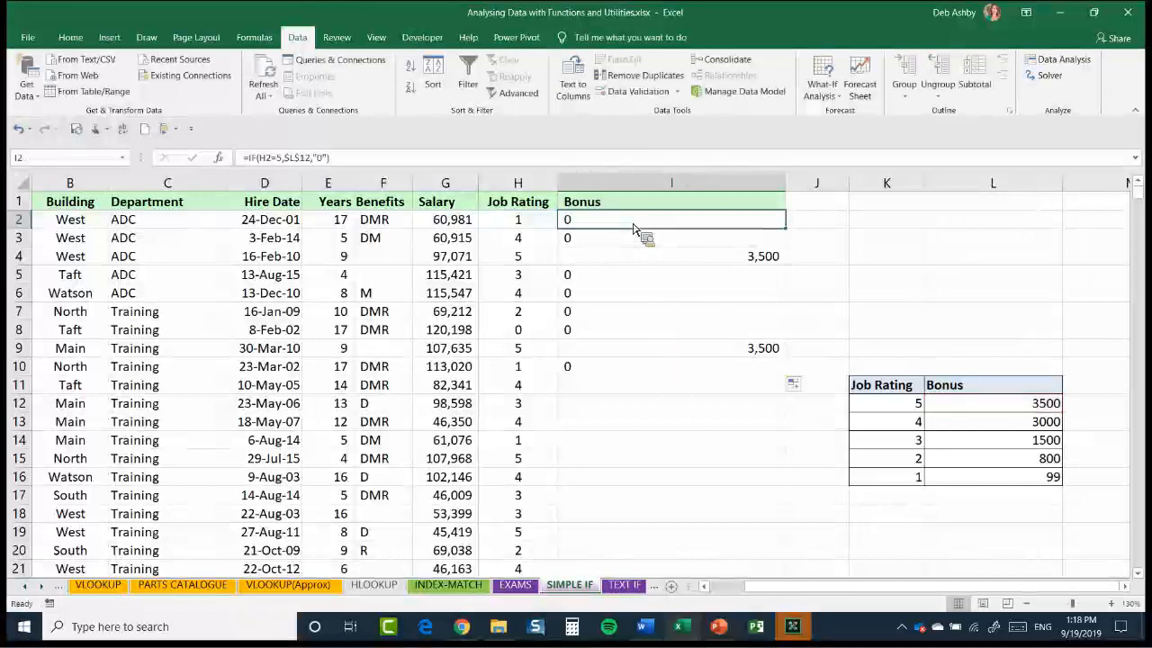
Delete the contents of Bonus cells I2:I11
key(shift+Down)
key(shift+Down)
key(shift+Down)
key(shift+Down)
key(shift+Down)
key(shift+Down)
key(shift+Down)
key(shift+Down)
key(shift+Down)
key(Delete)
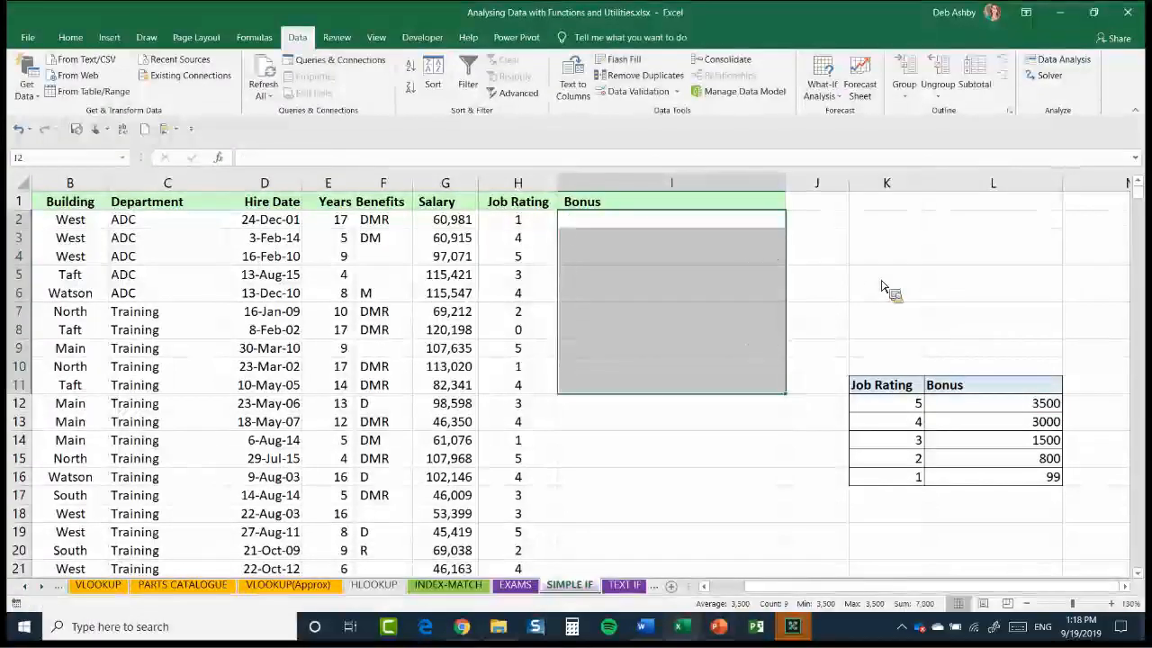
Start an IF formula in Bonus cell I2 that returns "3500" when H2=5
key(shift+Up)
key(shift+Up)
key(shift+Up)
key(shift+Up)
key(shift+Up)
key(shift+Up)
key(shift+Up)
key(shift+Up)
key(shift+Up)
text(=)
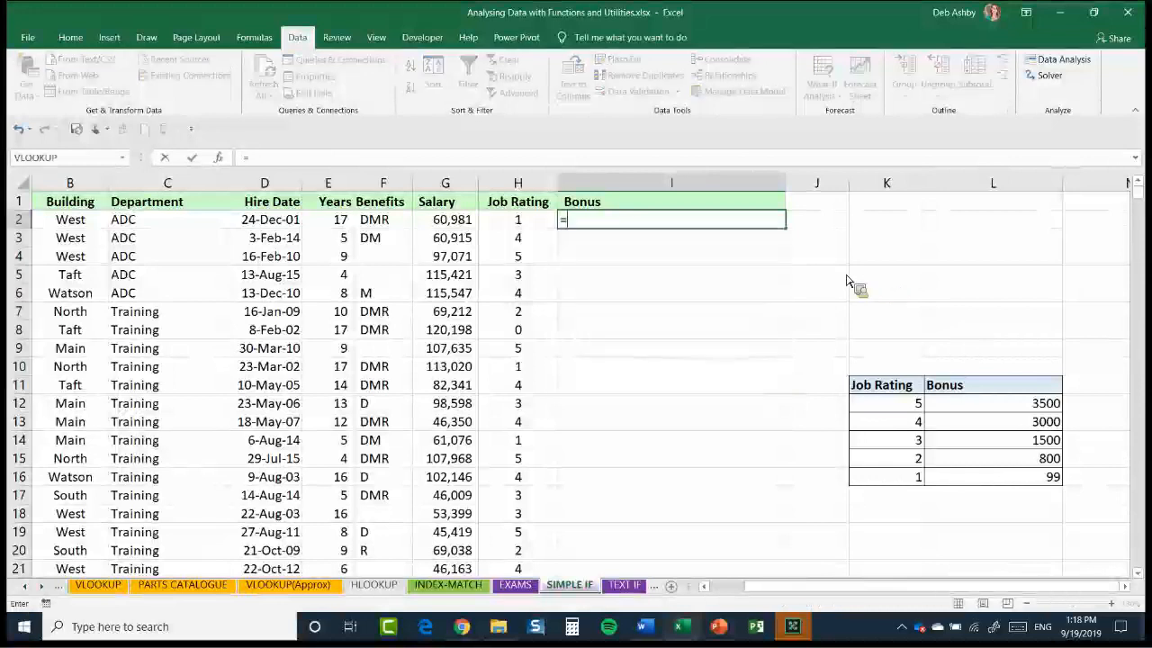
text(IF()
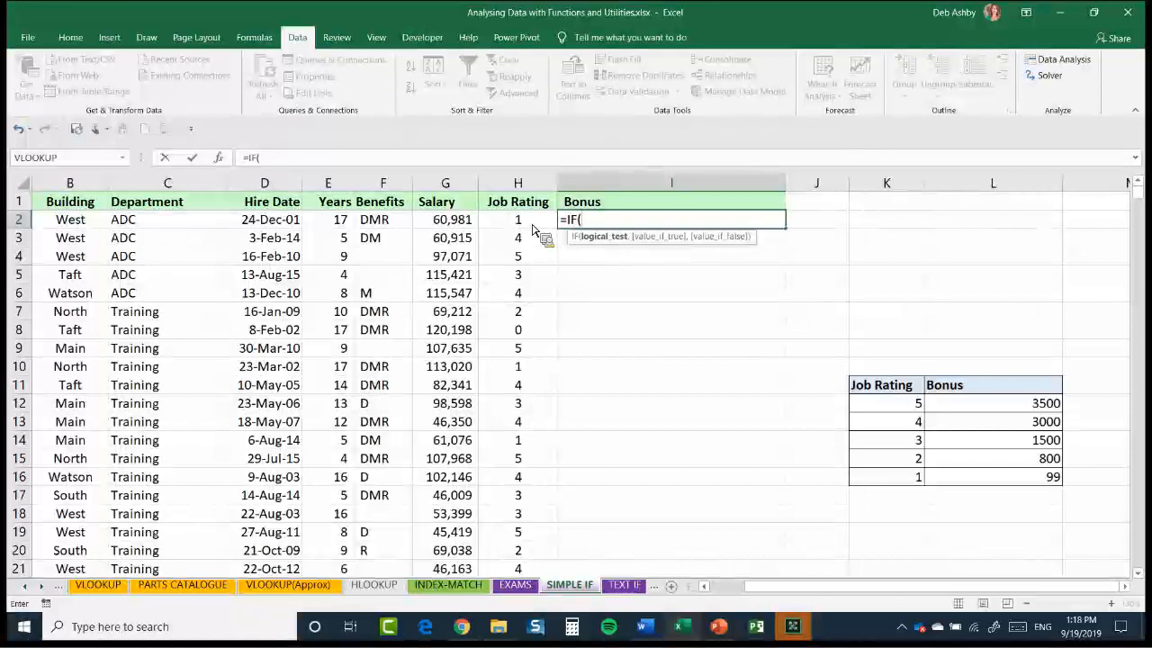
click(532, 225)
text(=5,)
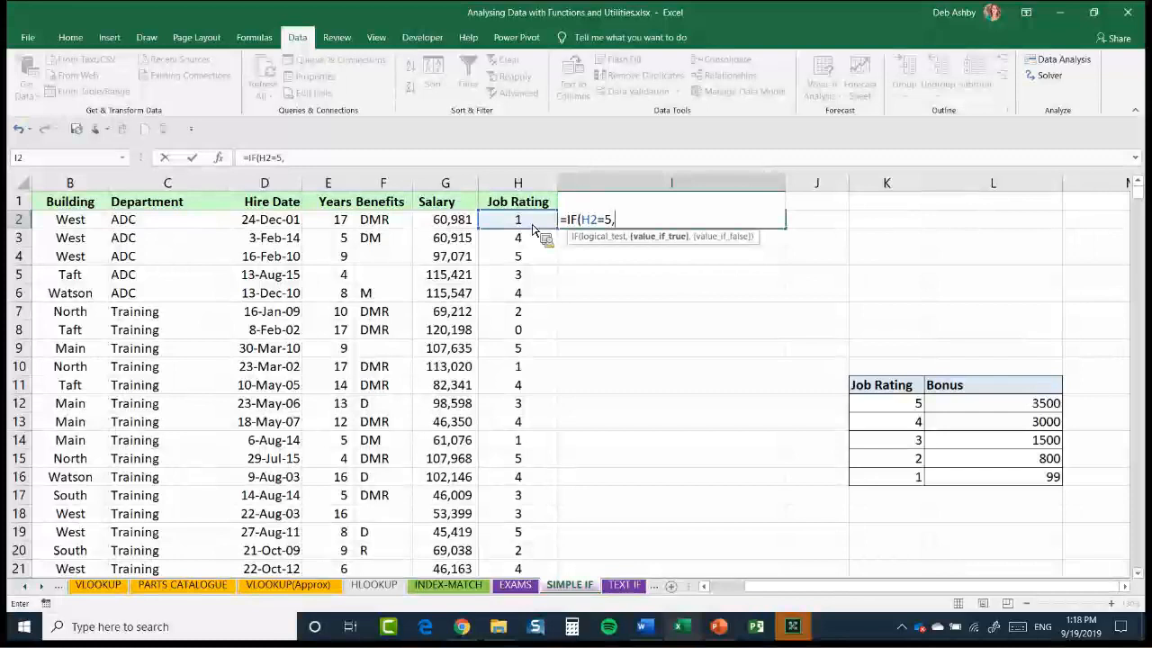
text("3)
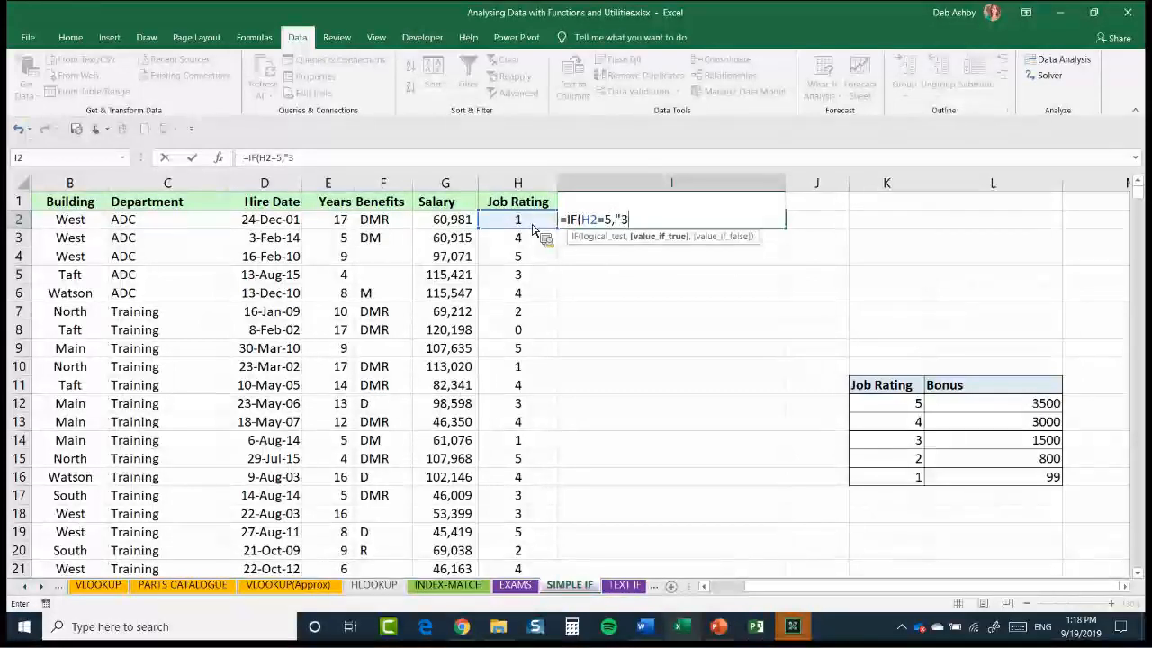
text(500",)
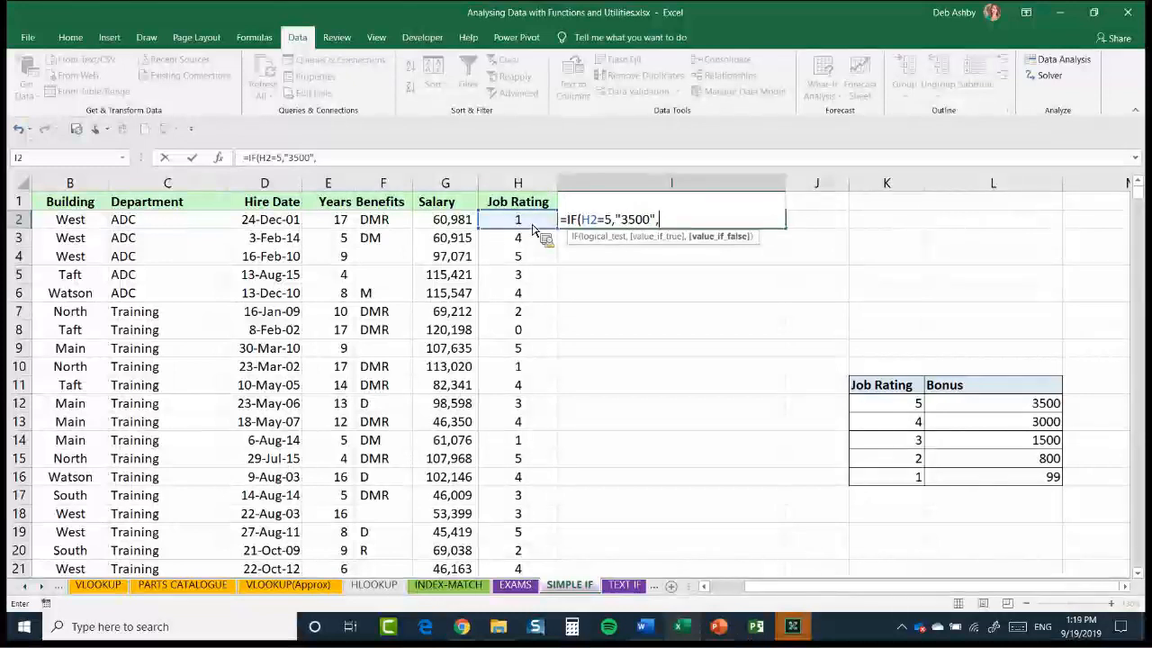
text(IF)
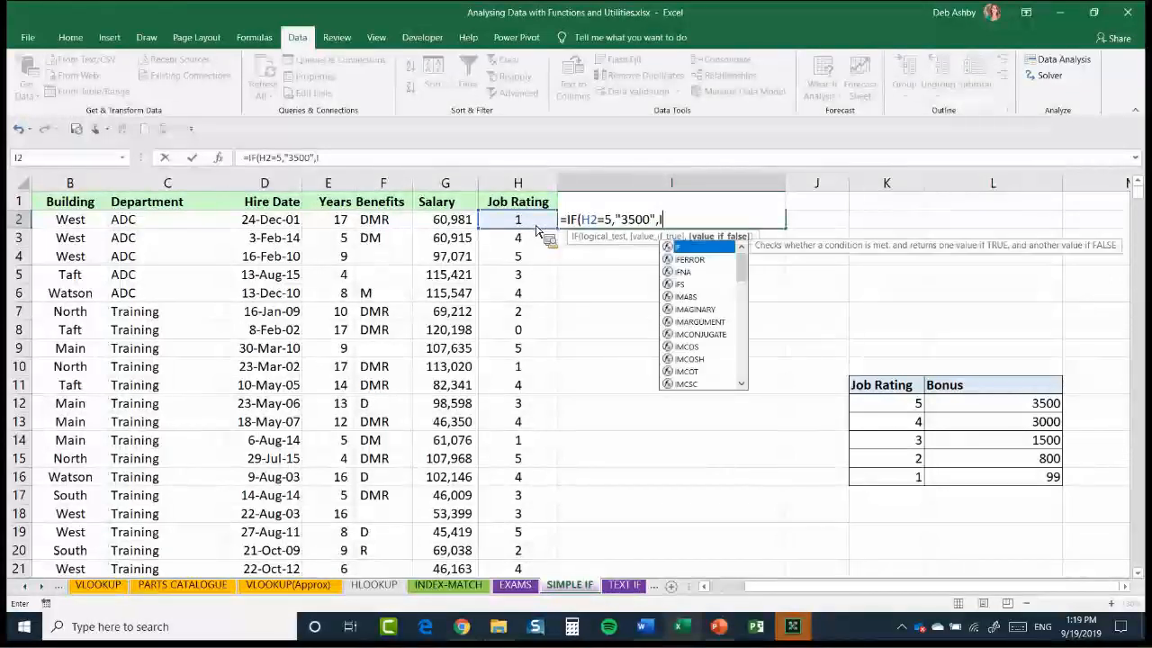
text(()
Nest a second IF as the false value of the I2 formula, returning "3000" when H2=4
click(536, 225)
text(=4)
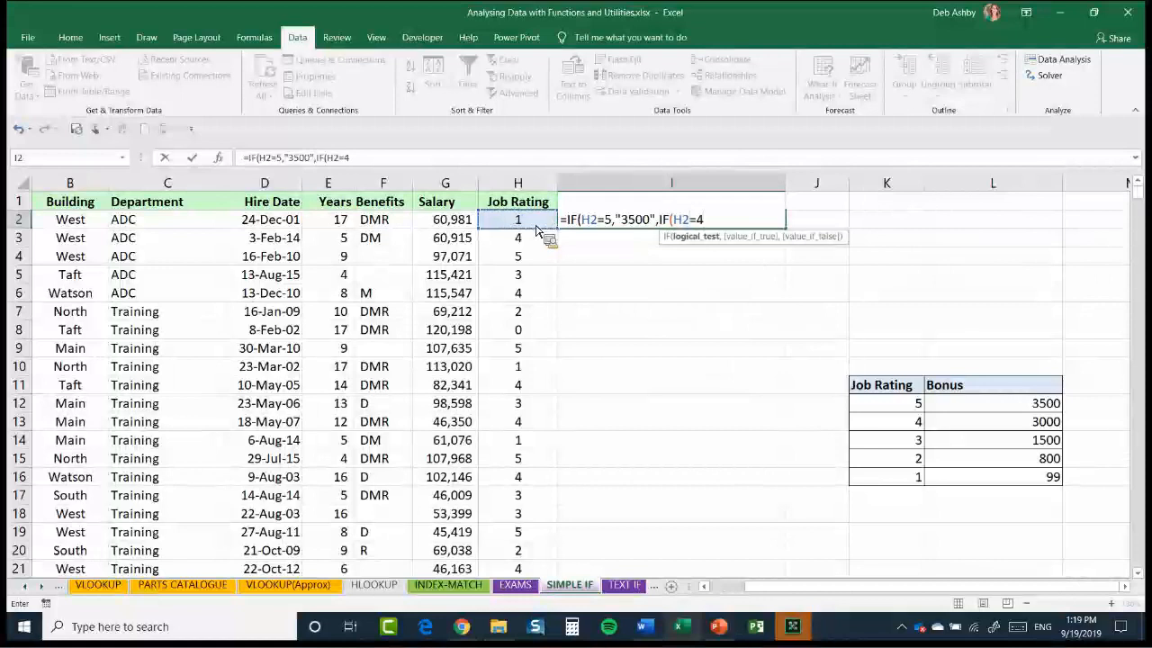
text(,)
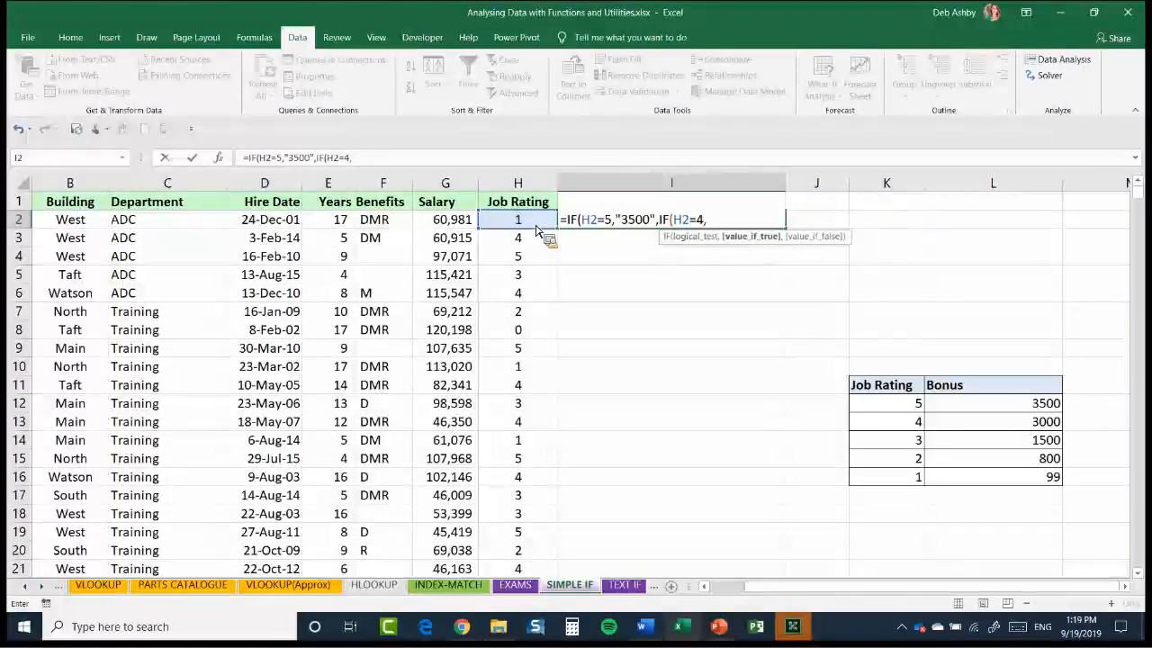
text("3000",IF)
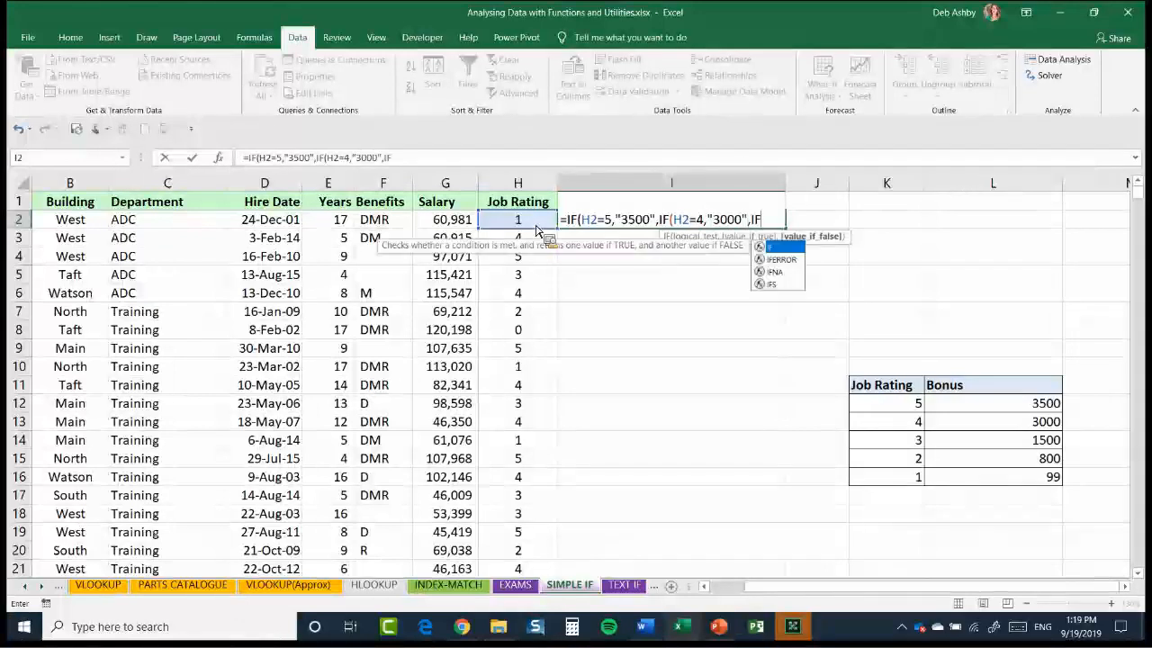
text(()
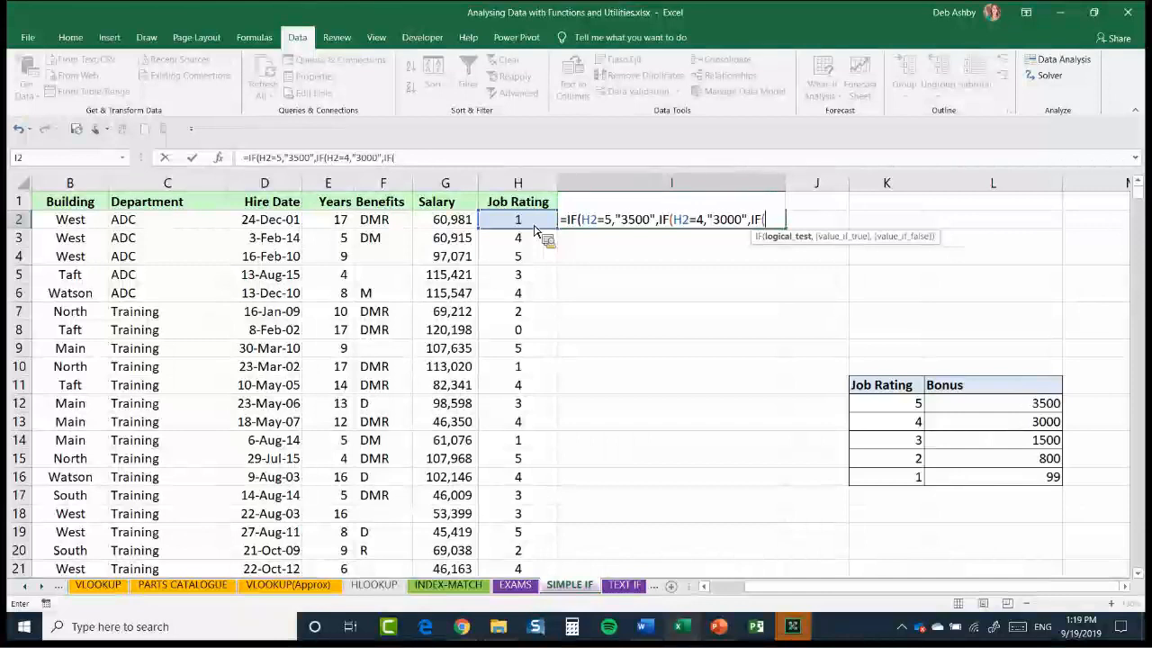
Nest a third IF as the false value of the second one, returning "1500" when H2=3
click(535, 230)
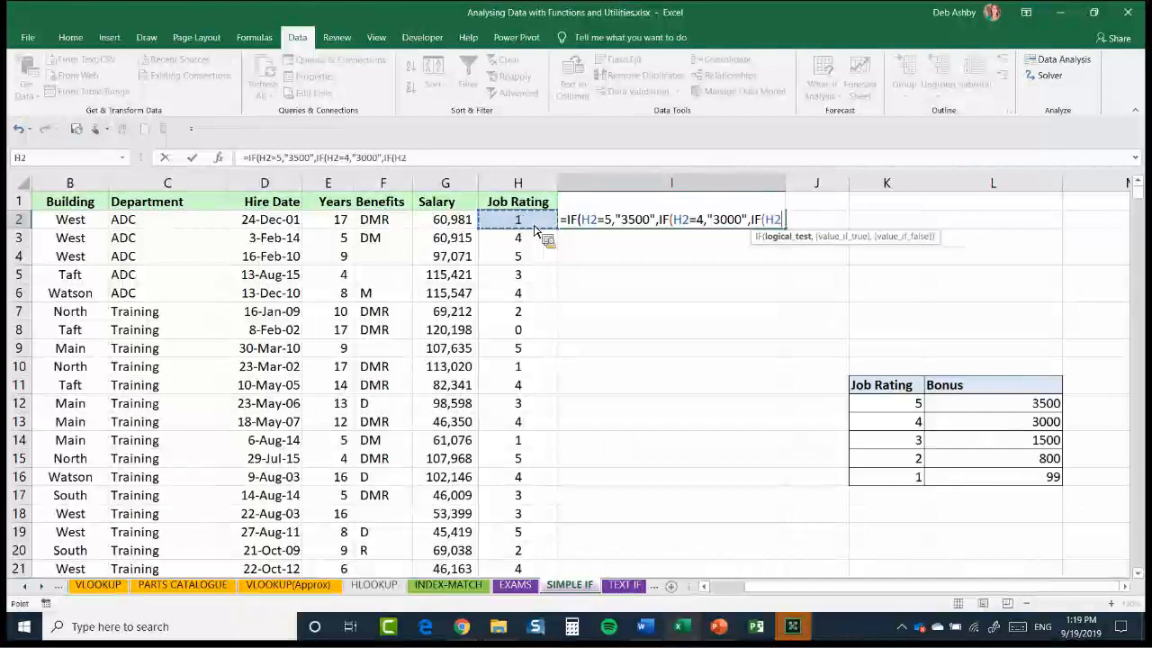
text(=)
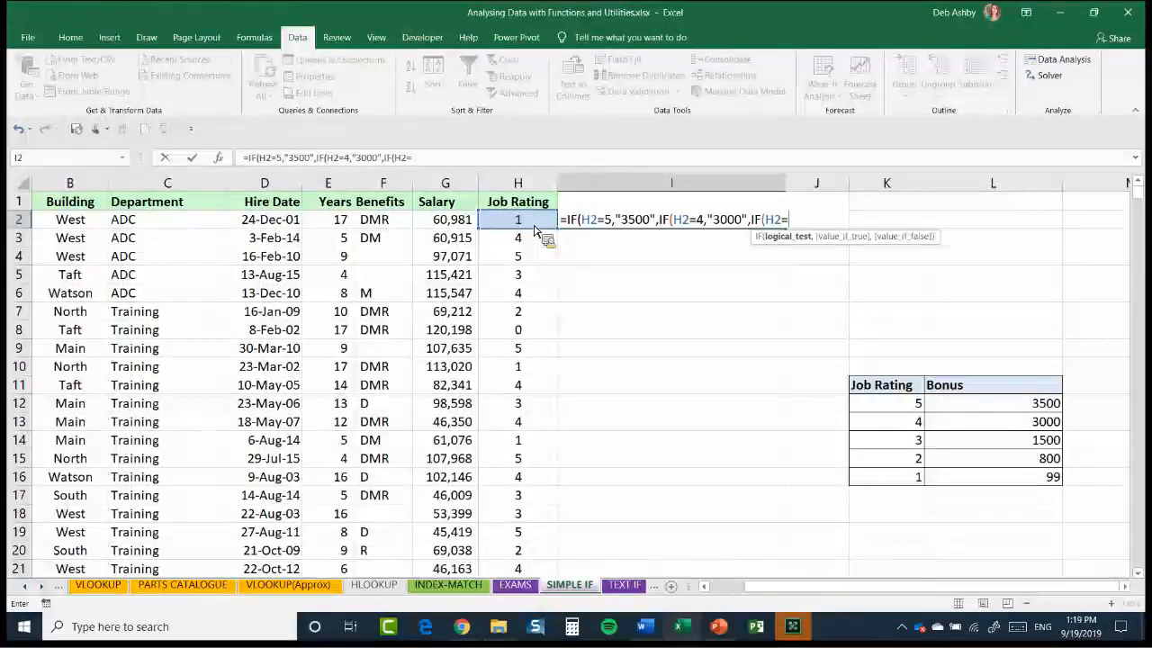
text(3,"1500)
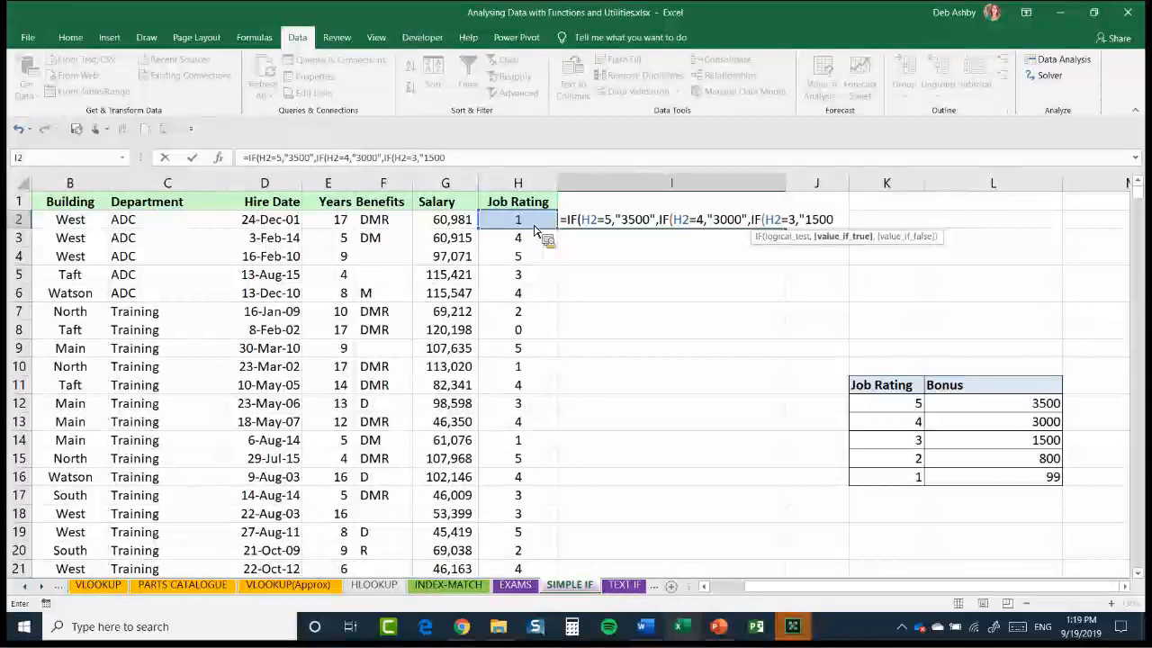
text(")
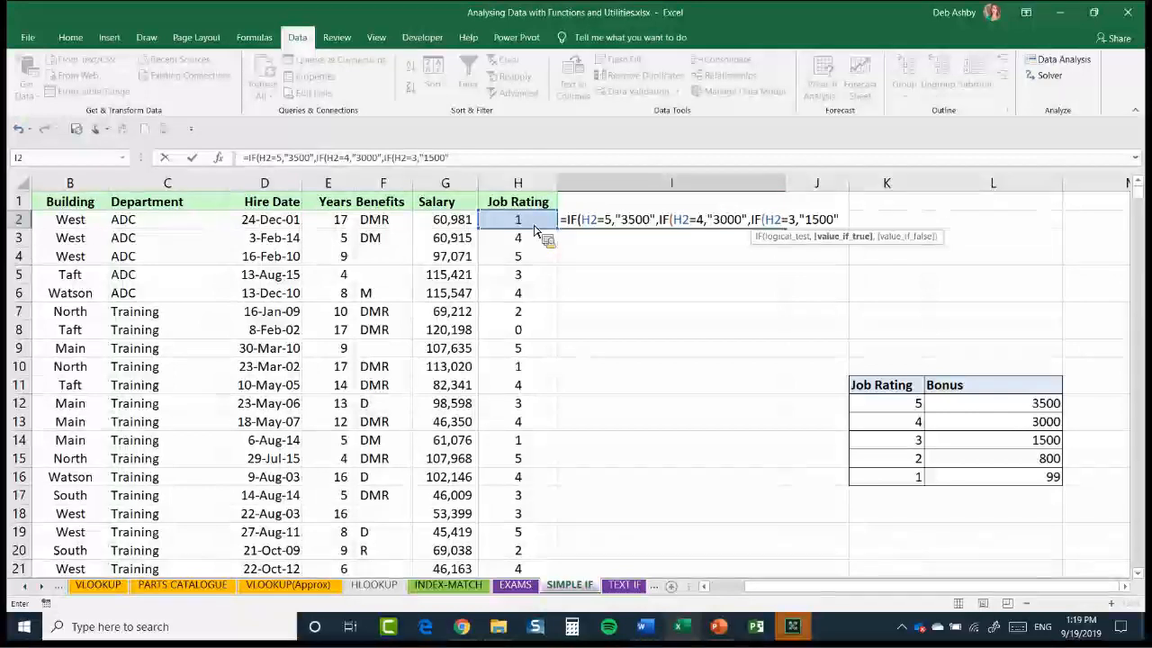
Finish the nested IF formula in I2 with "0" as the last false value and accept the proposed closing-bracket correction
text(,)
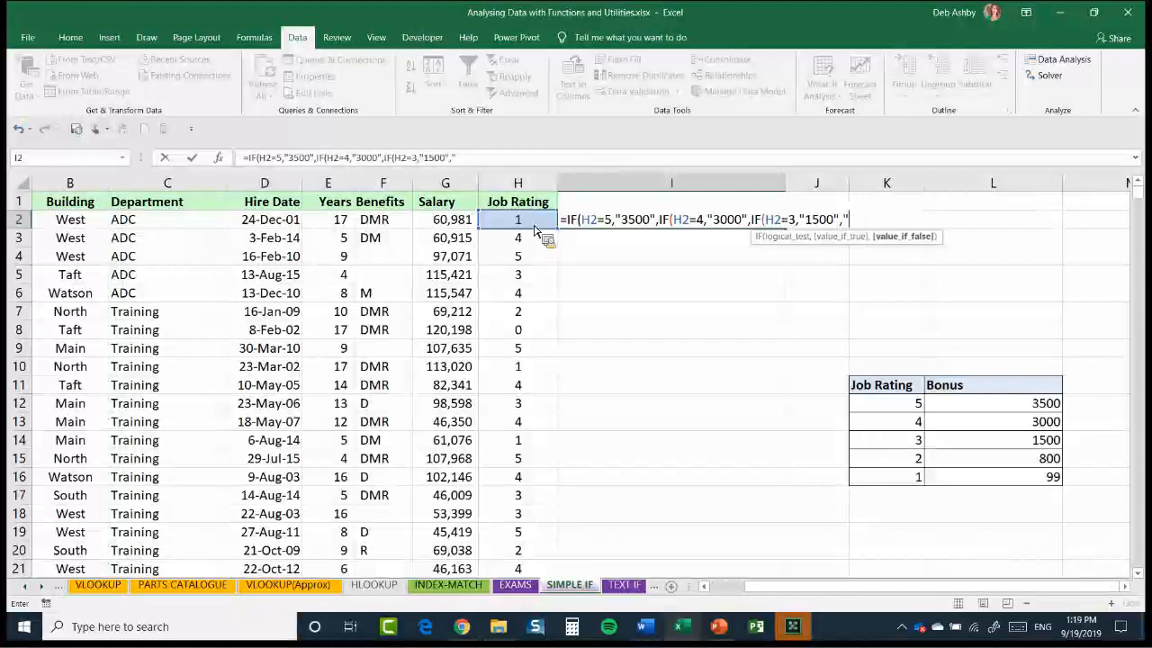
text("0"))
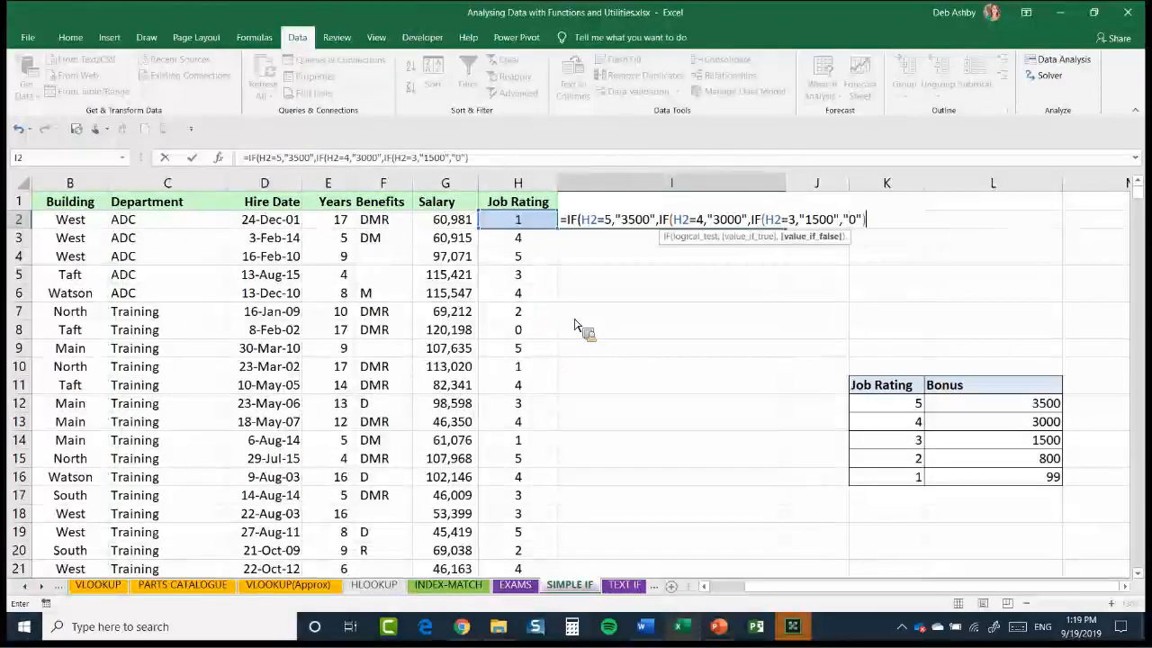
key(Return)
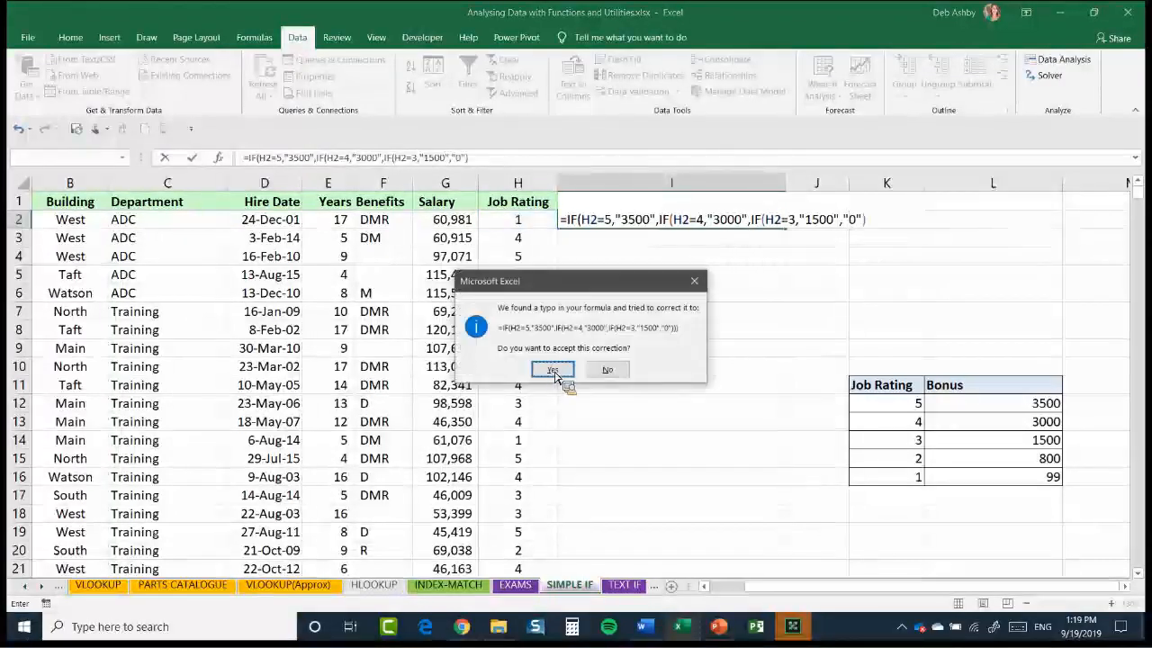
key(Return)
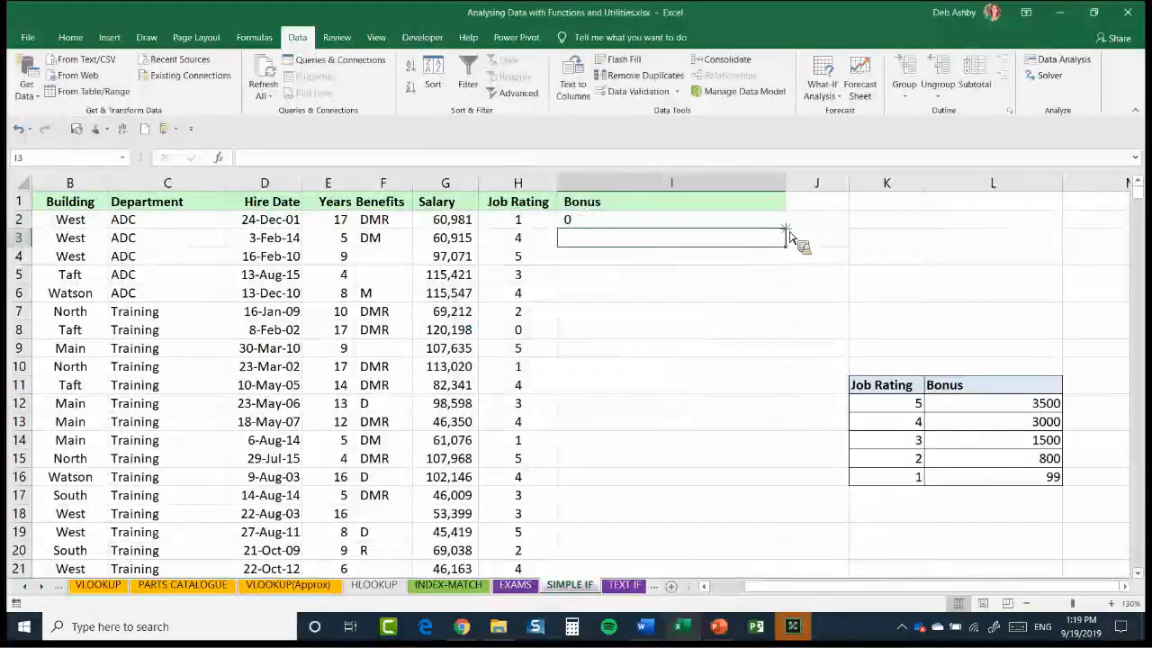
Fill the nested IF formula from I2 down to I10
click(671, 220)
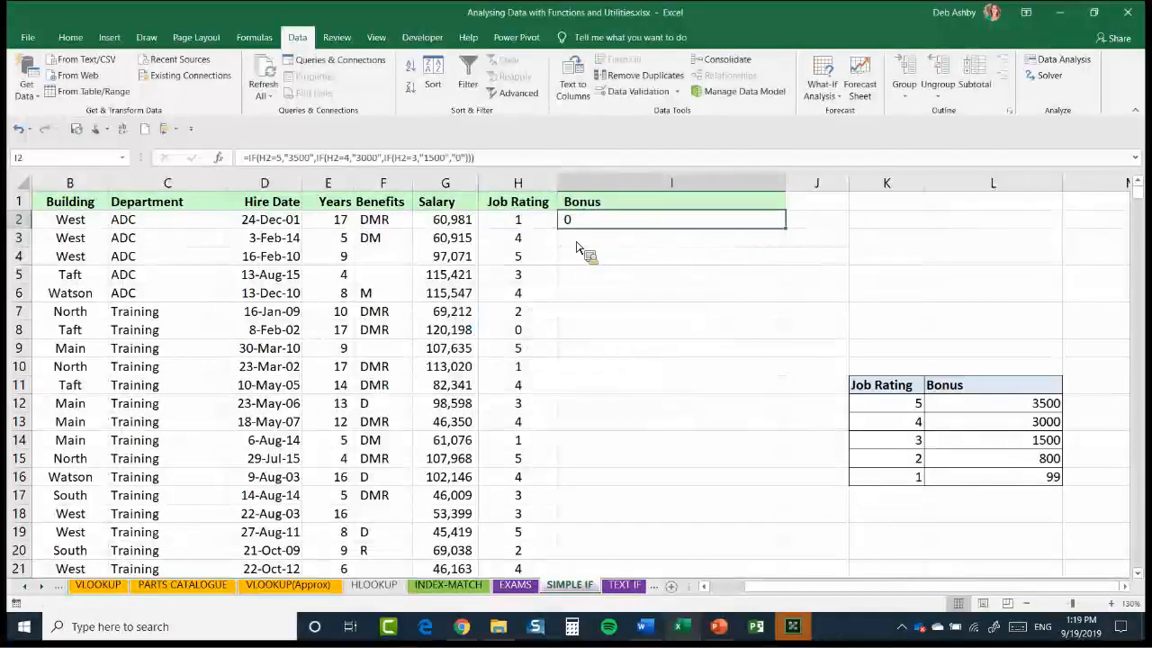
drag(786, 228, 785, 367)
drag(586, 286, 585, 286)
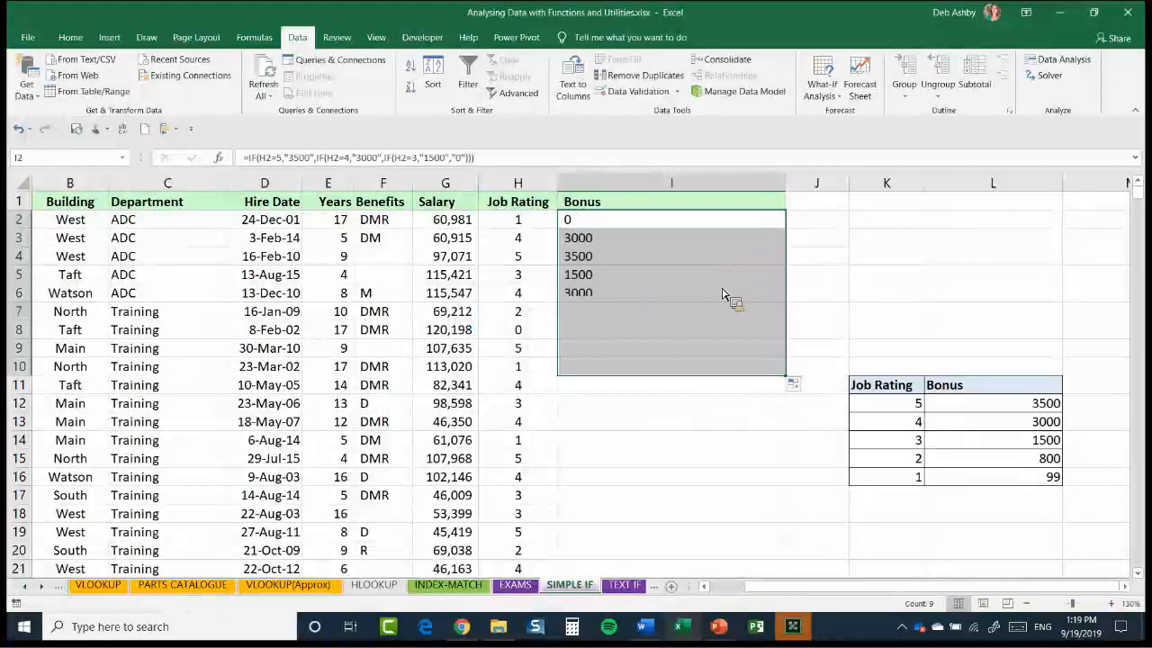
Check the filled Bonus formulas in I3 and I5, and open the nested IF formula in I2 for review
click(593, 238)
click(632, 274)
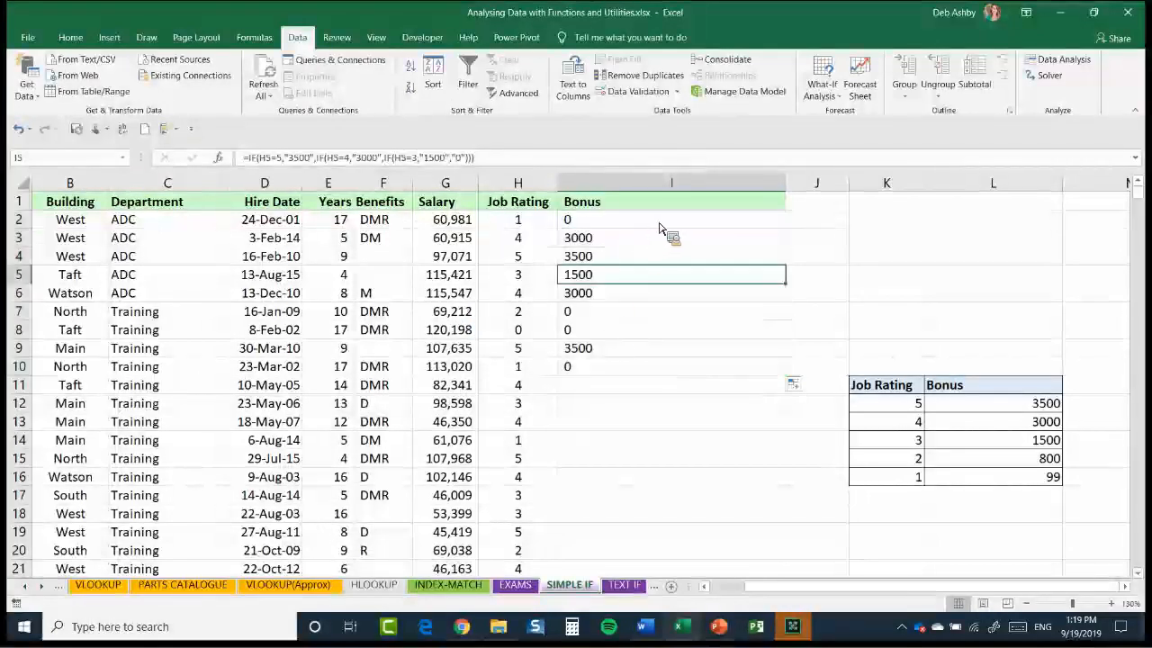
key(Up)
key(Up)
key(Up)
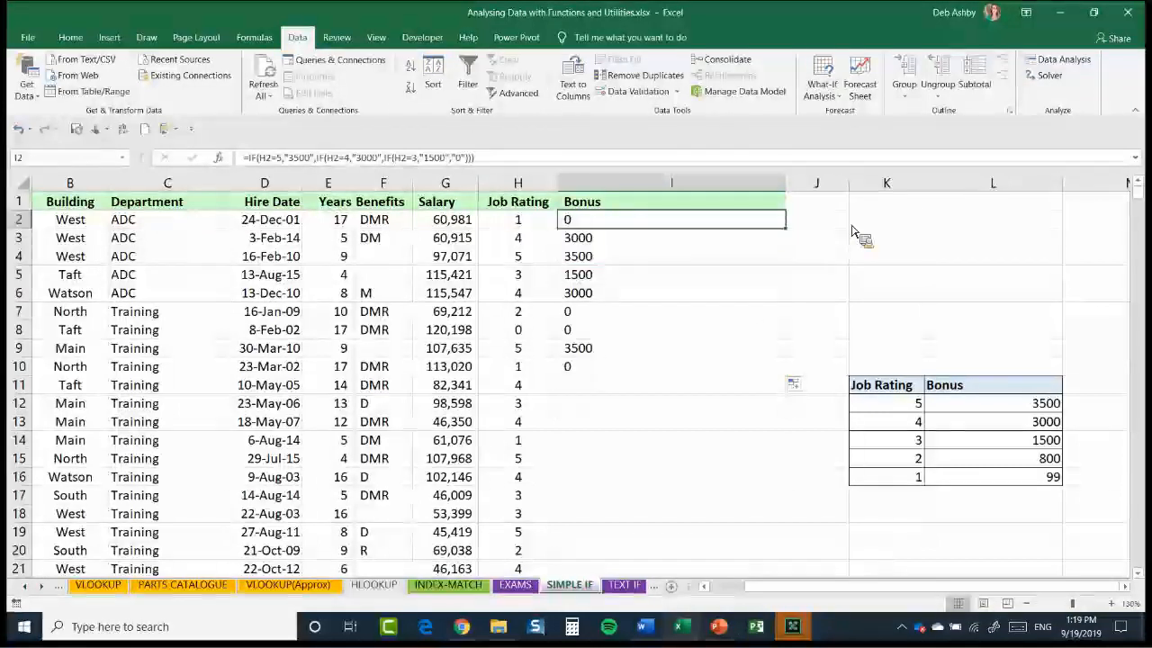
key(F2)
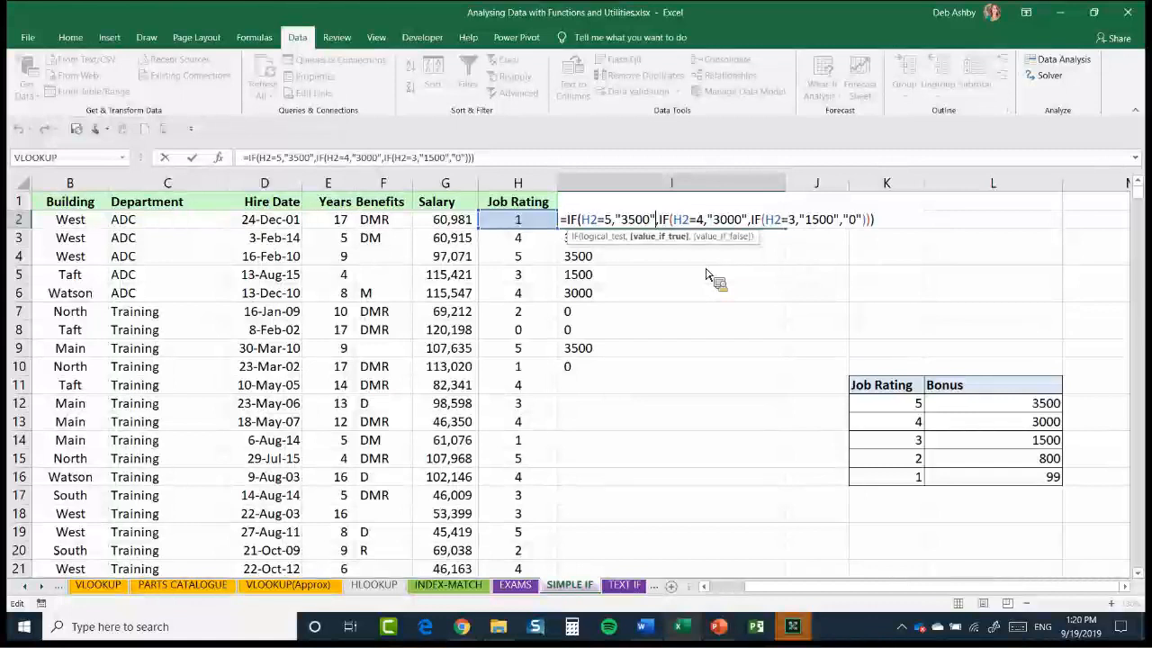
Leave the formula unchanged and delete the contents of Bonus cells I2:I10
click(616, 367)
key(Up)
key(Up)
key(Up)
key(Up)
key(Up)
key(Up)
key(Up)
key(Up)
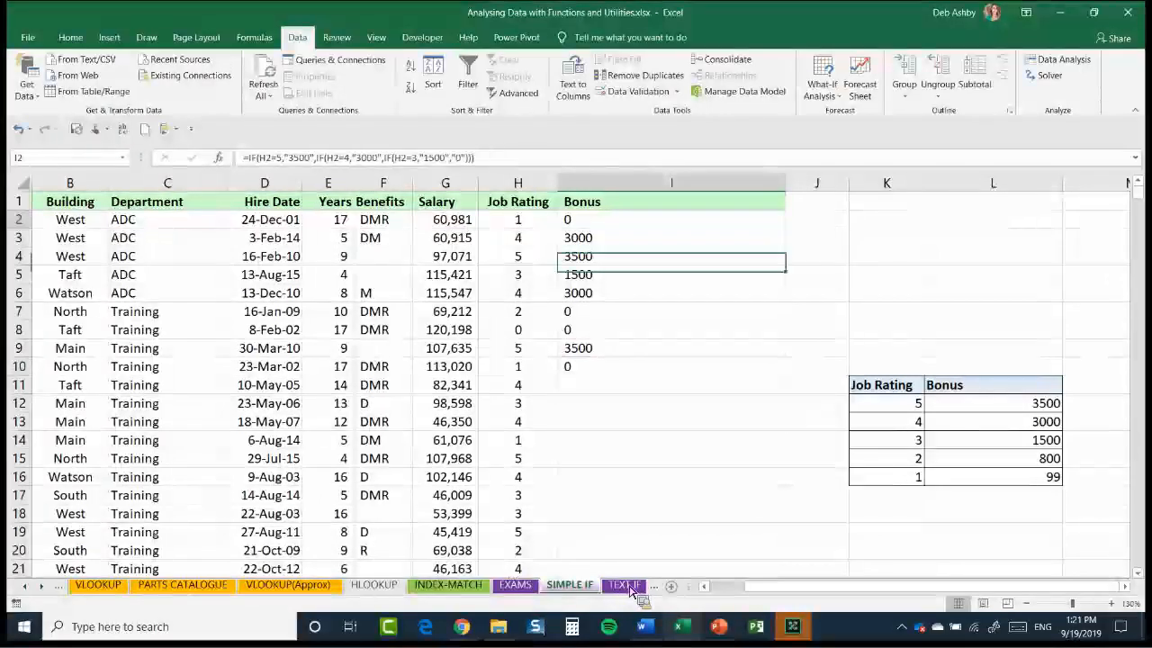
key(ctrl+shift+Down)
key(Delete)
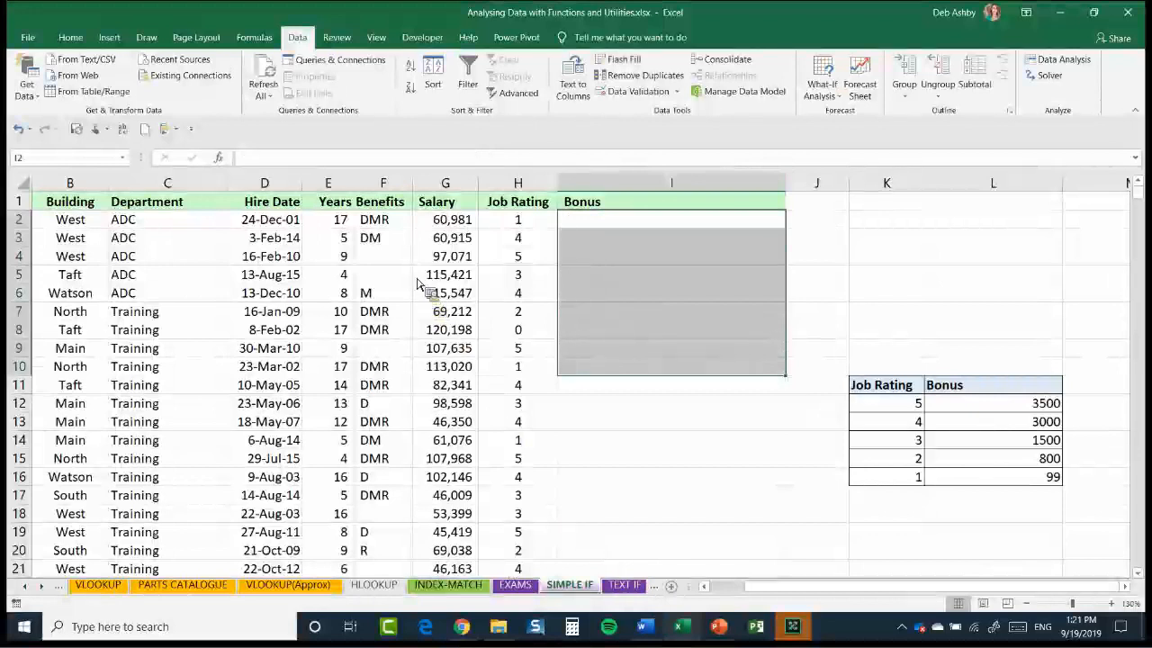
Go to the TEXT IF sheet, review the Item and Delivery Status entries in rows 4 to 11, and select C4
key(ctrl+Page_Down)
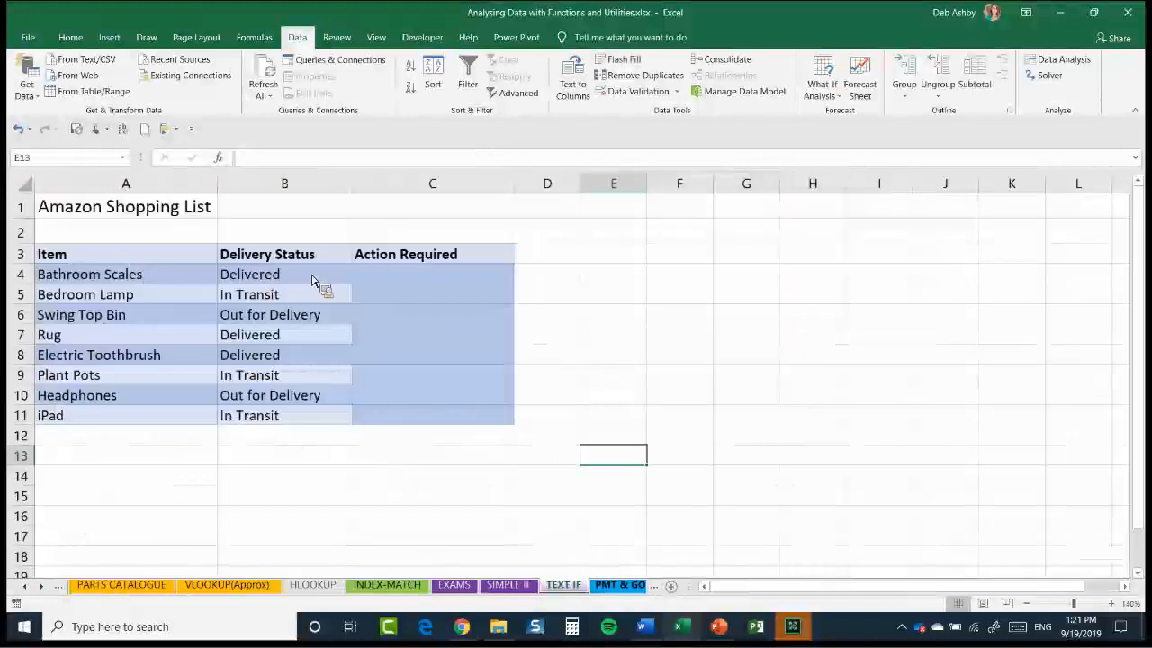
click(432, 274)
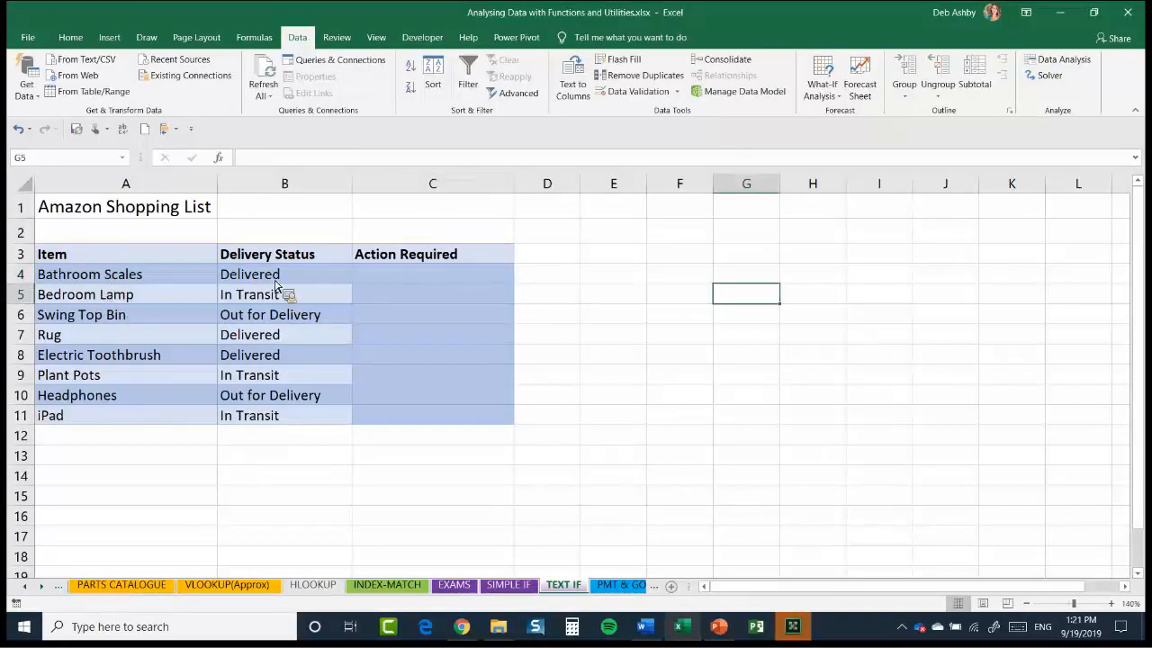
drag(126, 274, 126, 415)
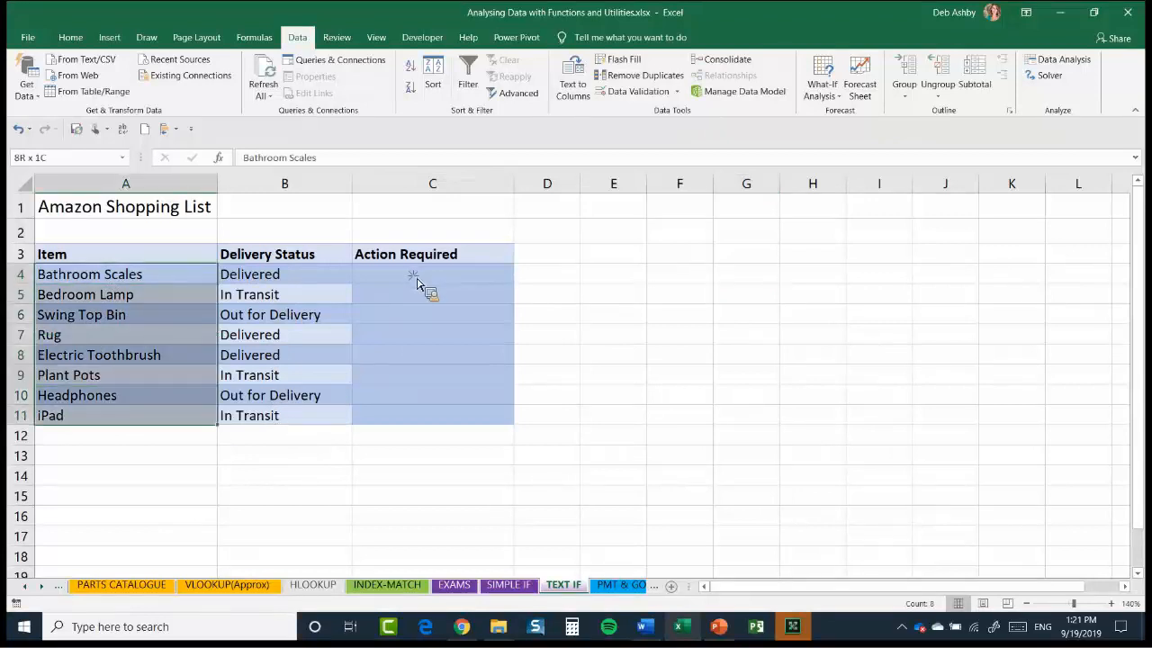
drag(284, 275, 284, 415)
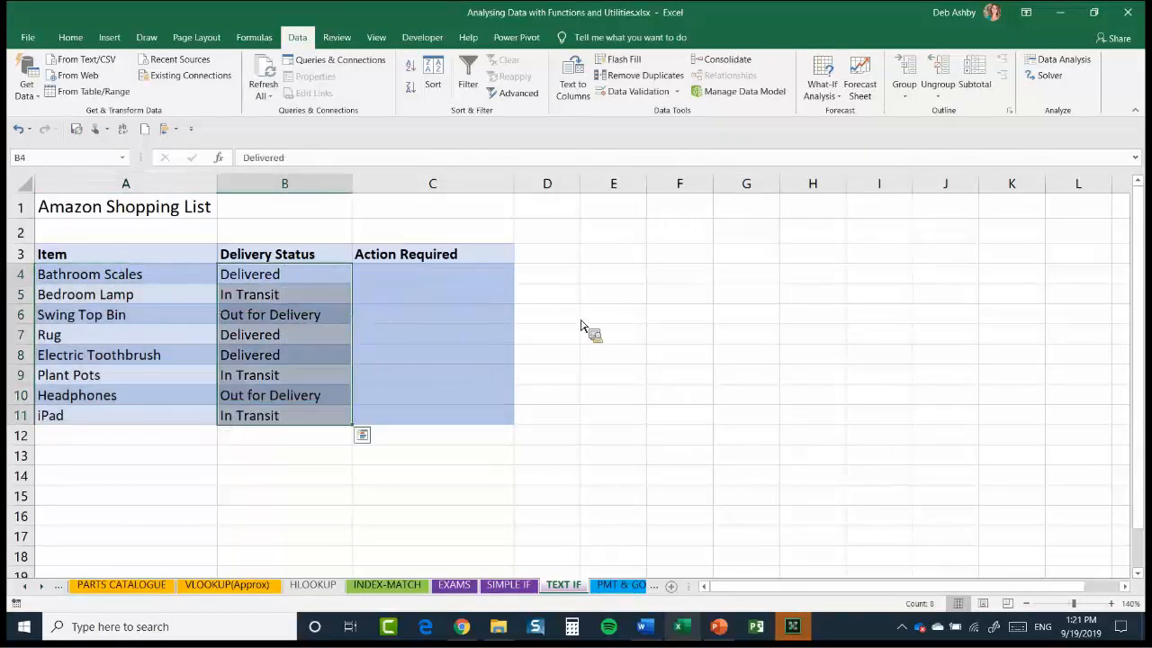
key(Right)
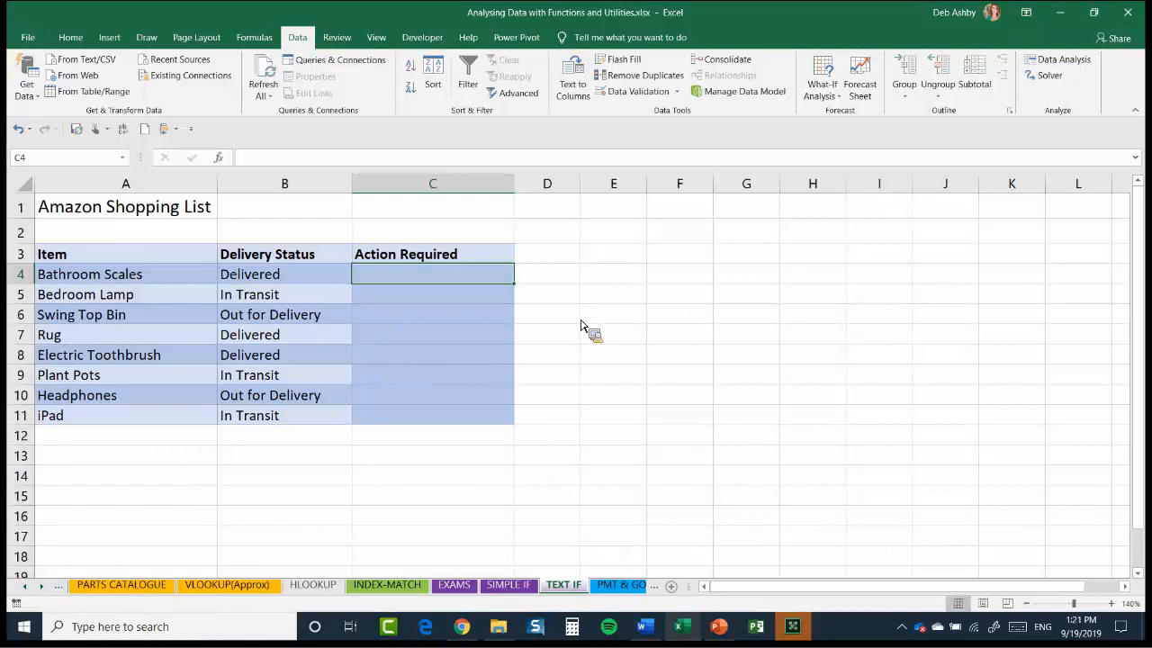
Start an IF formula in Action Required cell C4 with the logical test B4="Delivered"
text(=IF()
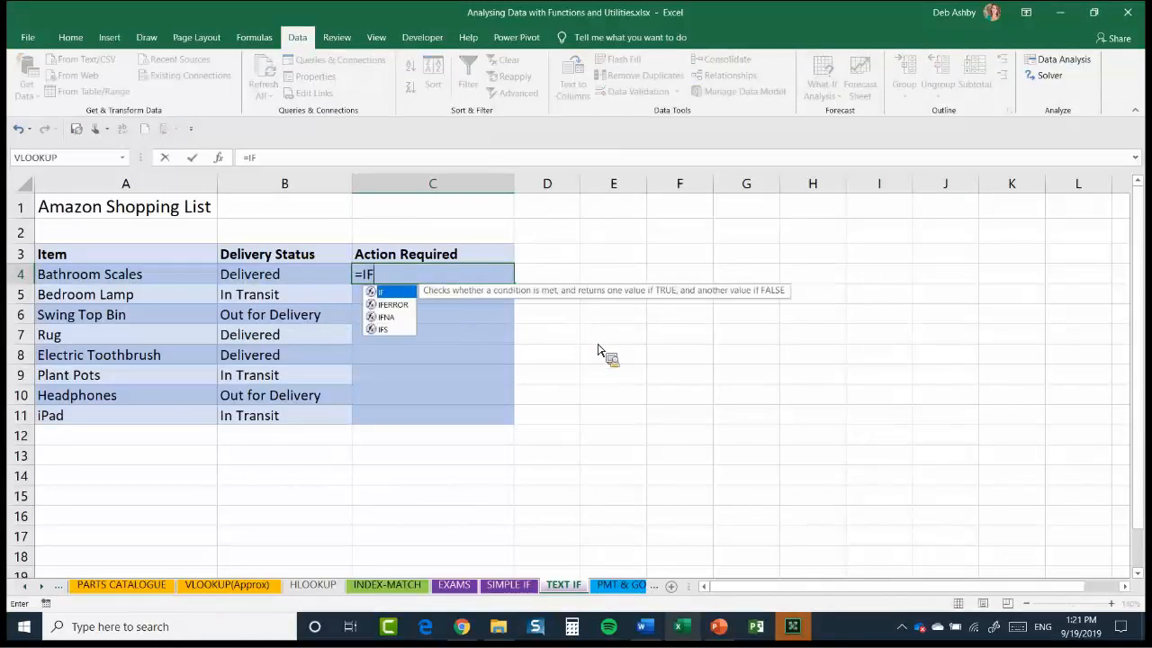
click(276, 283)
text(=)
text("Del)
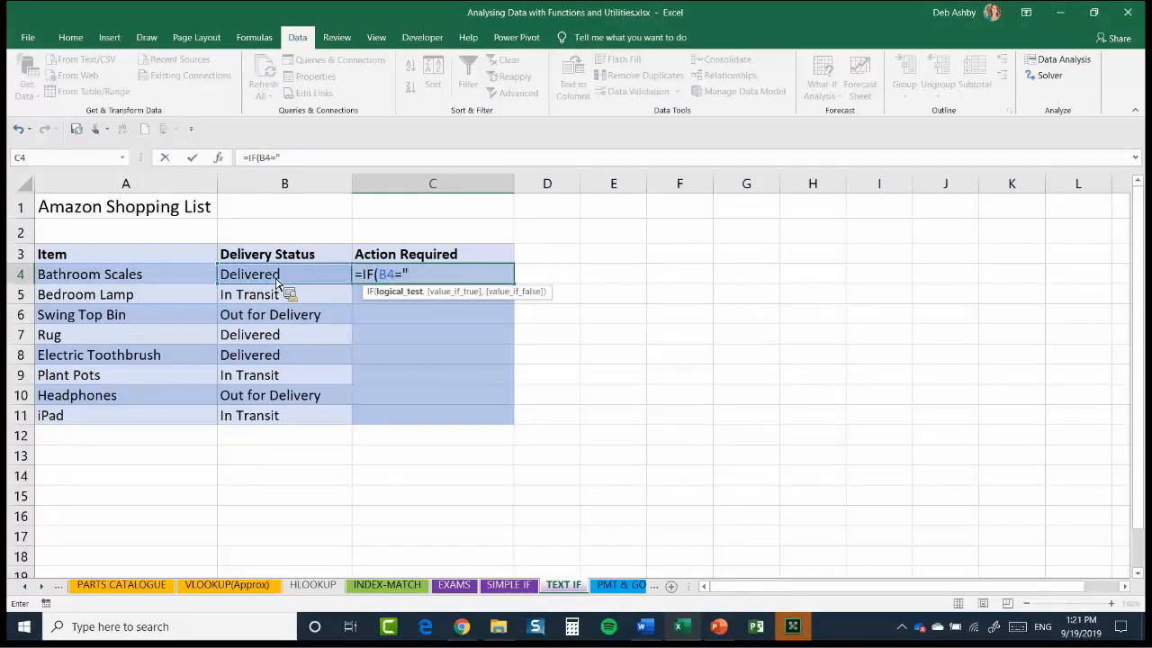
text(ivered","N)
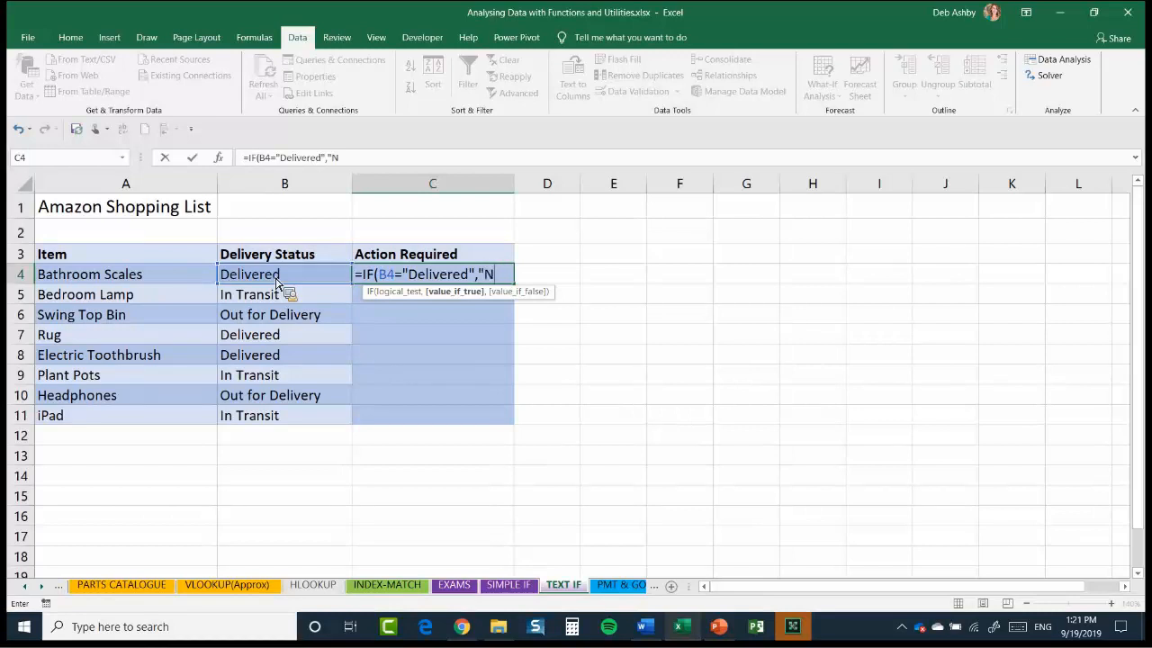
text(o Action",)
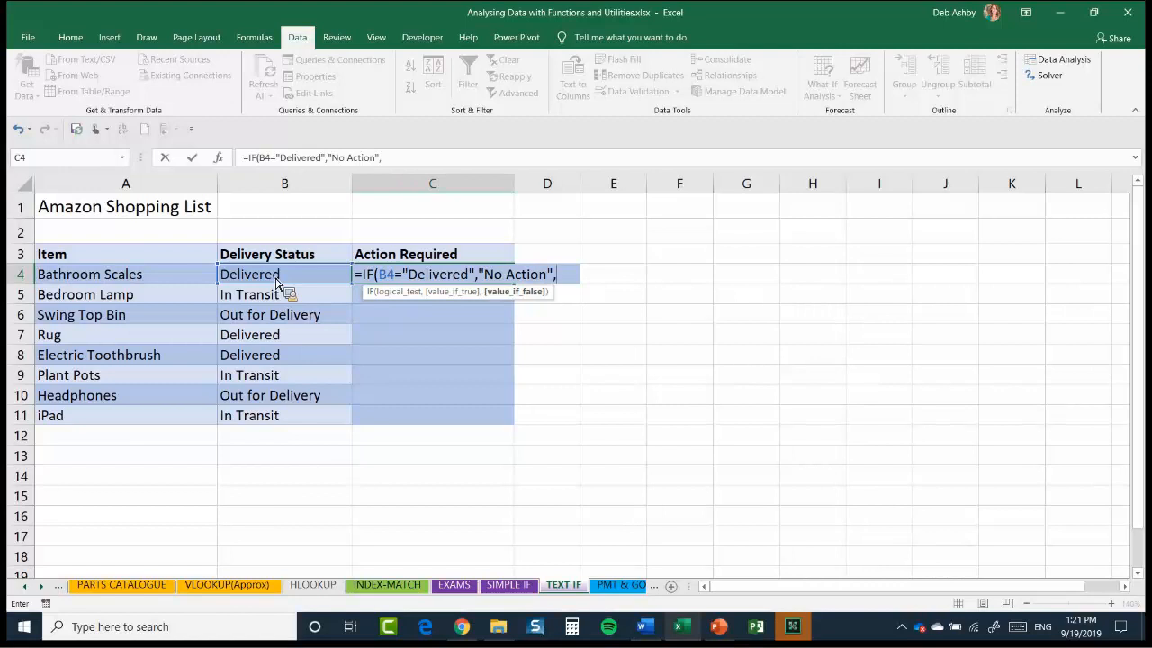
text("Action"))
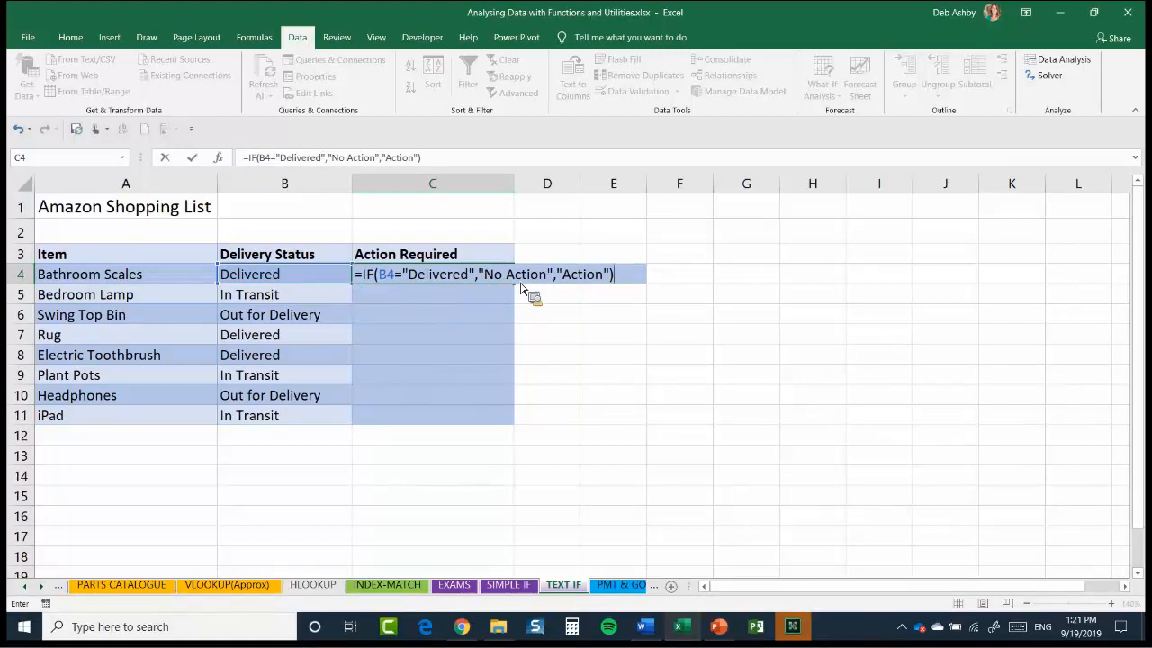
Complete the IF formula in C4 to return "No Action" when the status is Delivered and "Action" otherwise
key(Return)
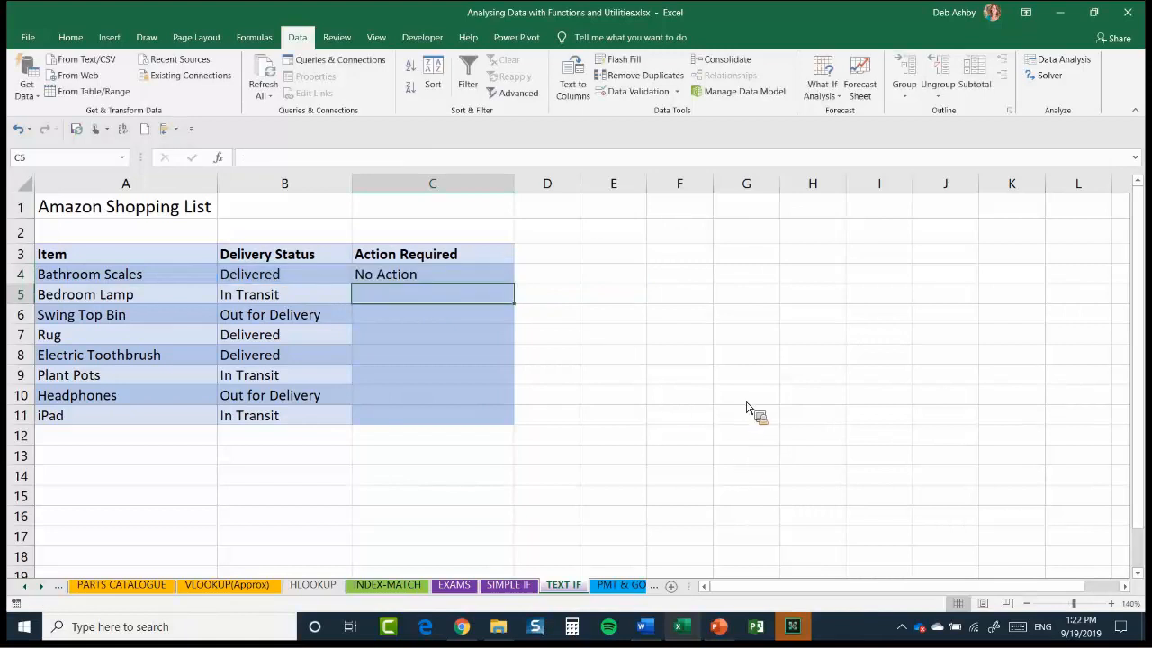
Fill the Action Required formula from C4 down through C11
click(433, 275)
double_click(514, 284)
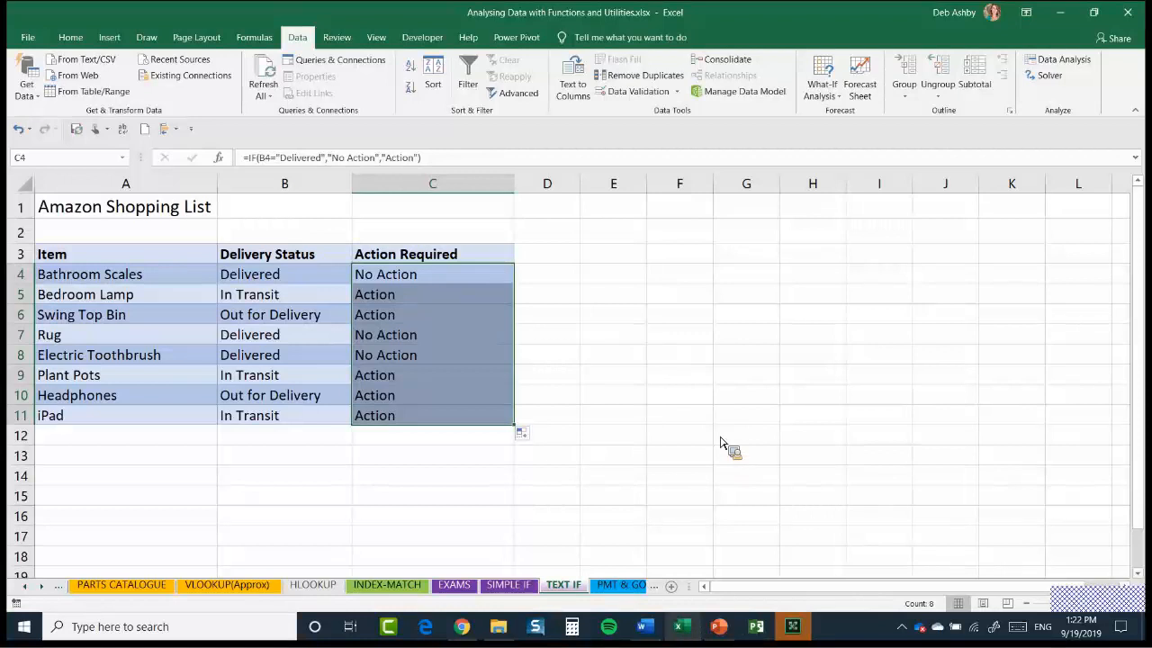
click(739, 396)
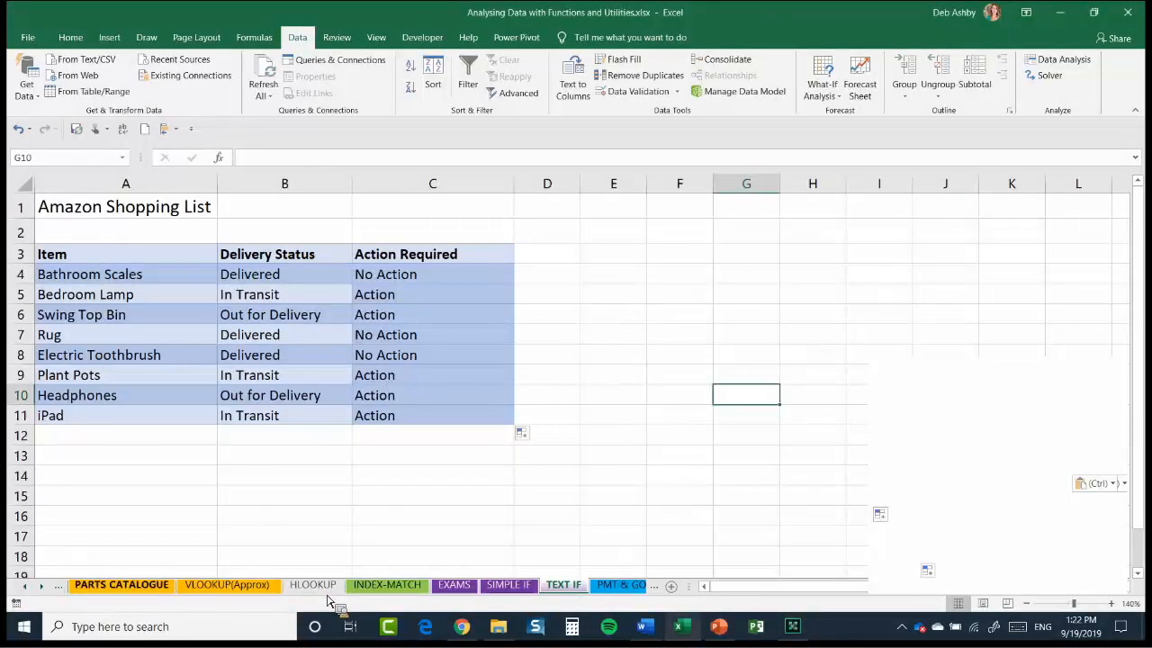
View the INDEX-MATCH sheet and review the score in B4 and Pass/Fail formula in C4 on the EXAMS sheet
click(396, 587)
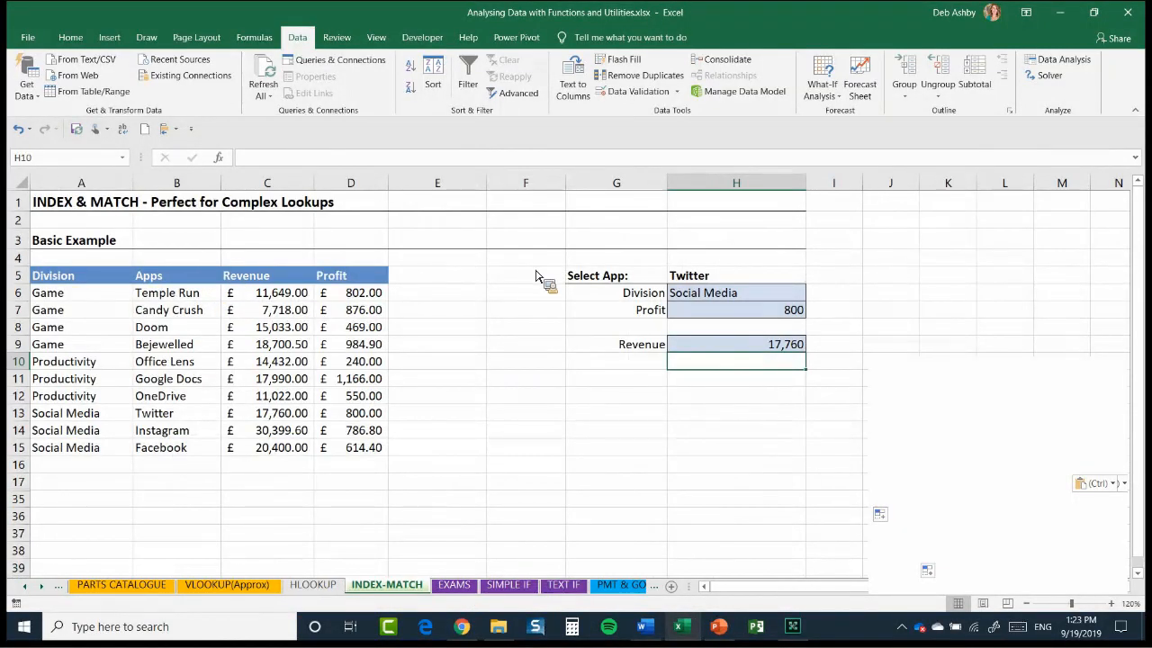
key(Left)
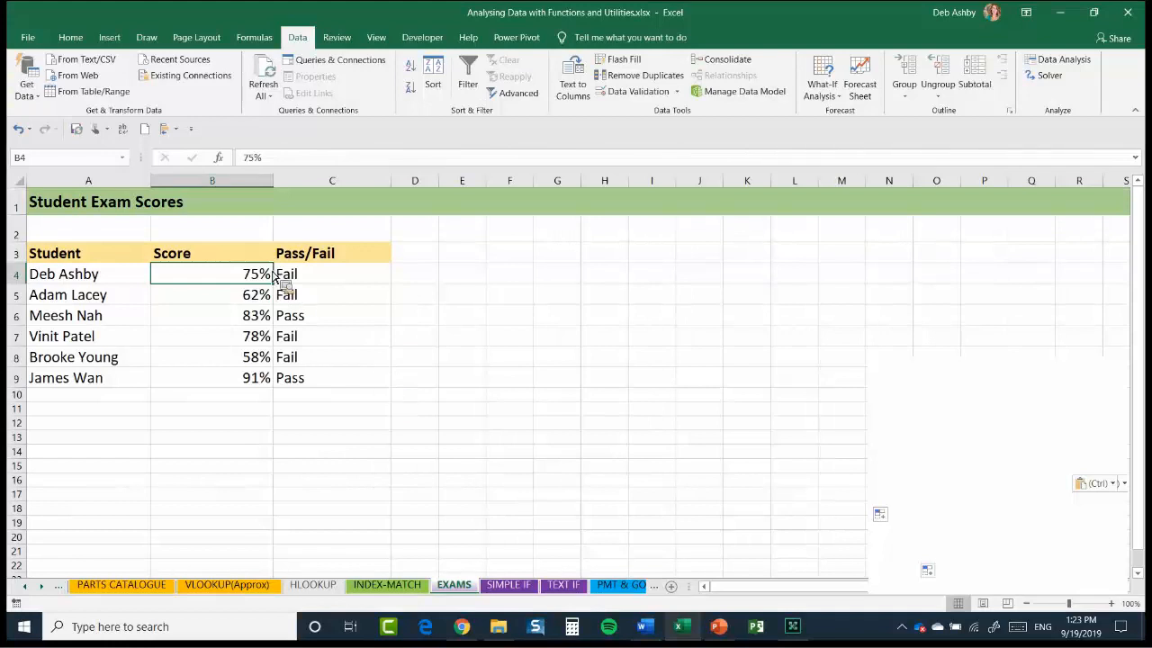
key(Right)
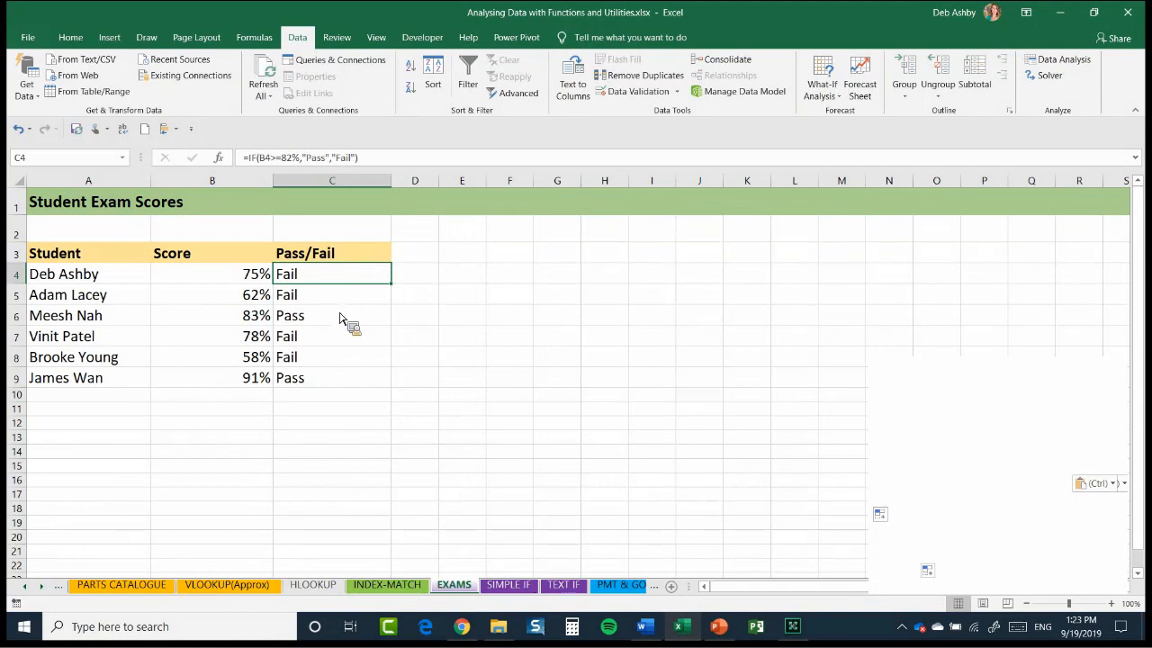
click(551, 257)
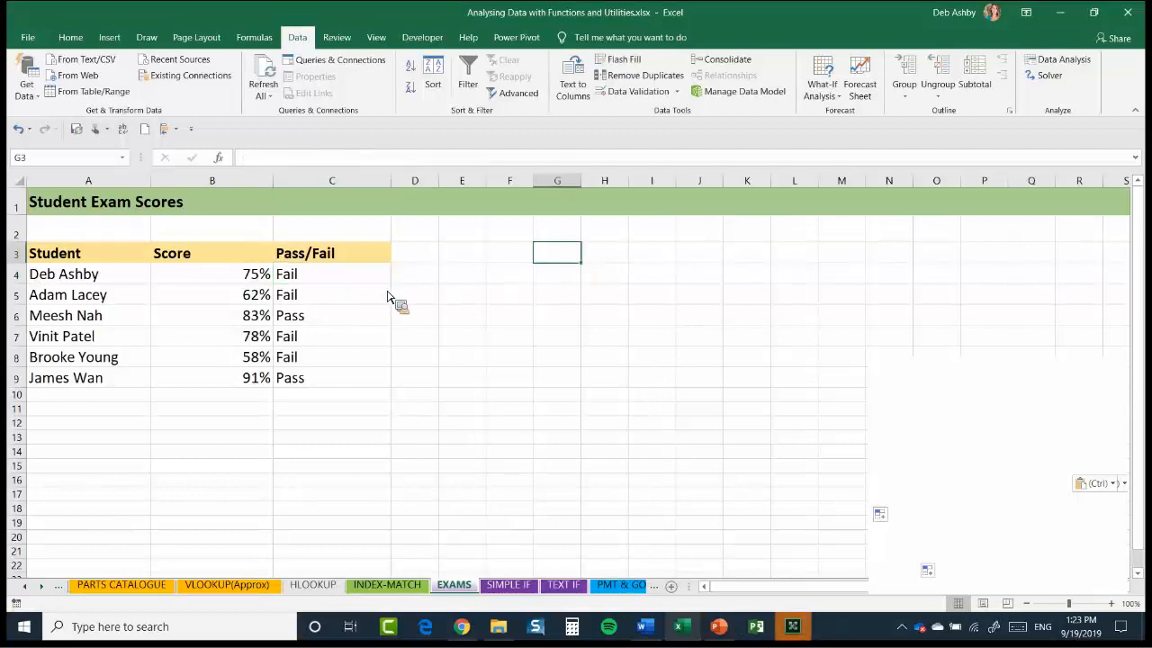